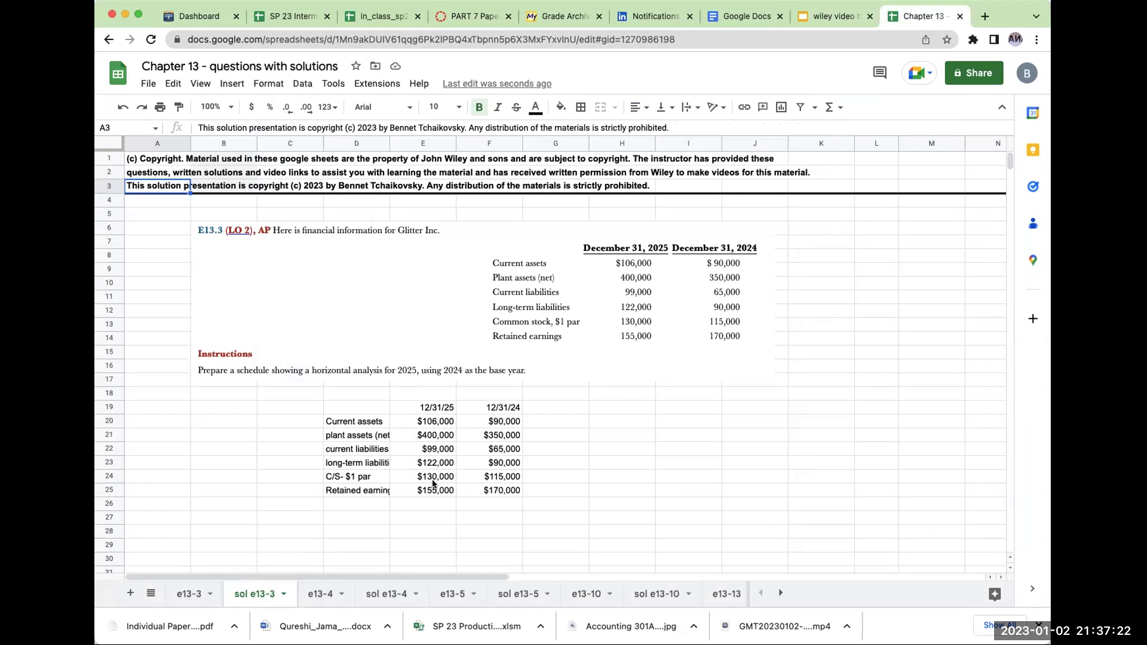
Step: Widen column D to fit its account labels and add a thick top border across G29:I29
drag(388, 143, 425, 142)
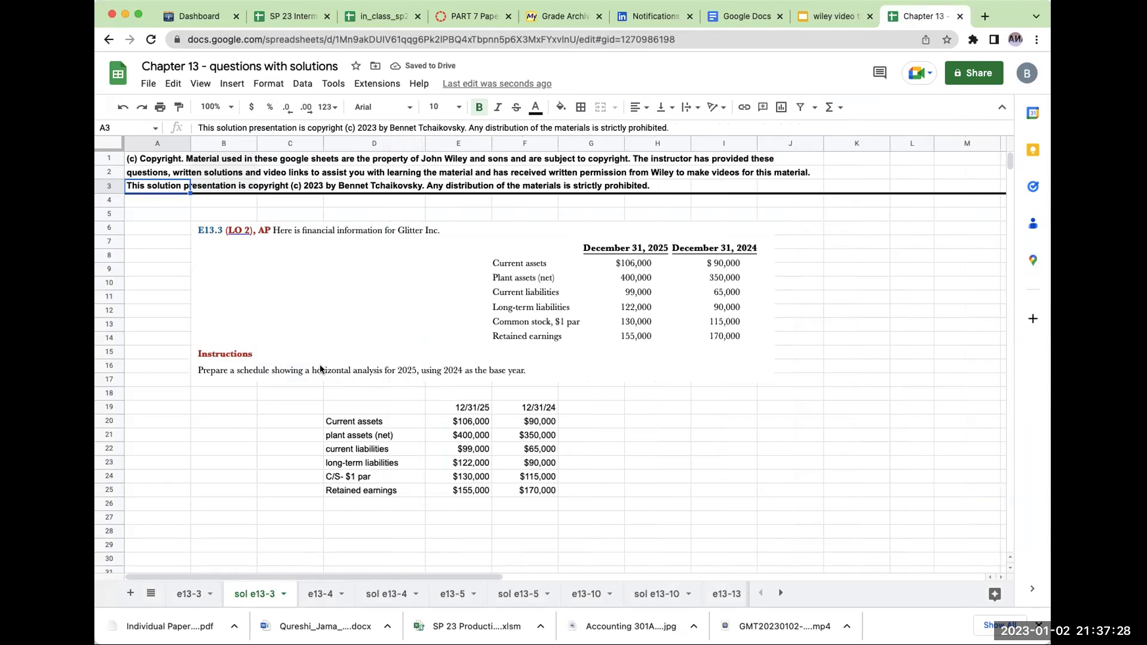
scroll(598, 447, down, 3)
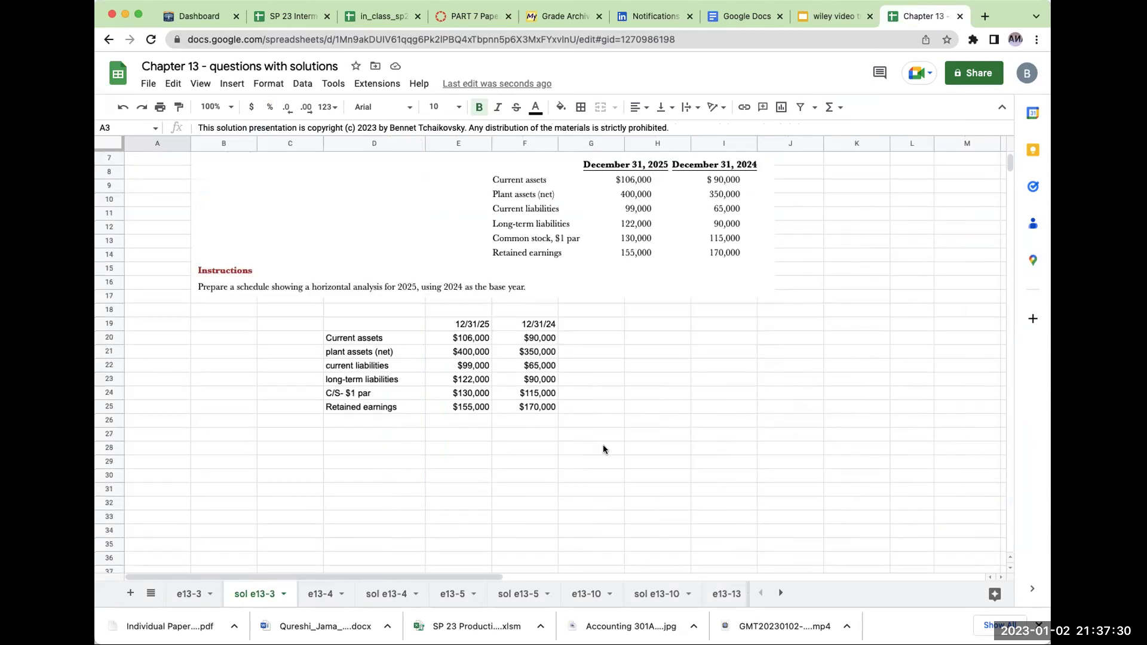
drag(604, 463, 697, 464)
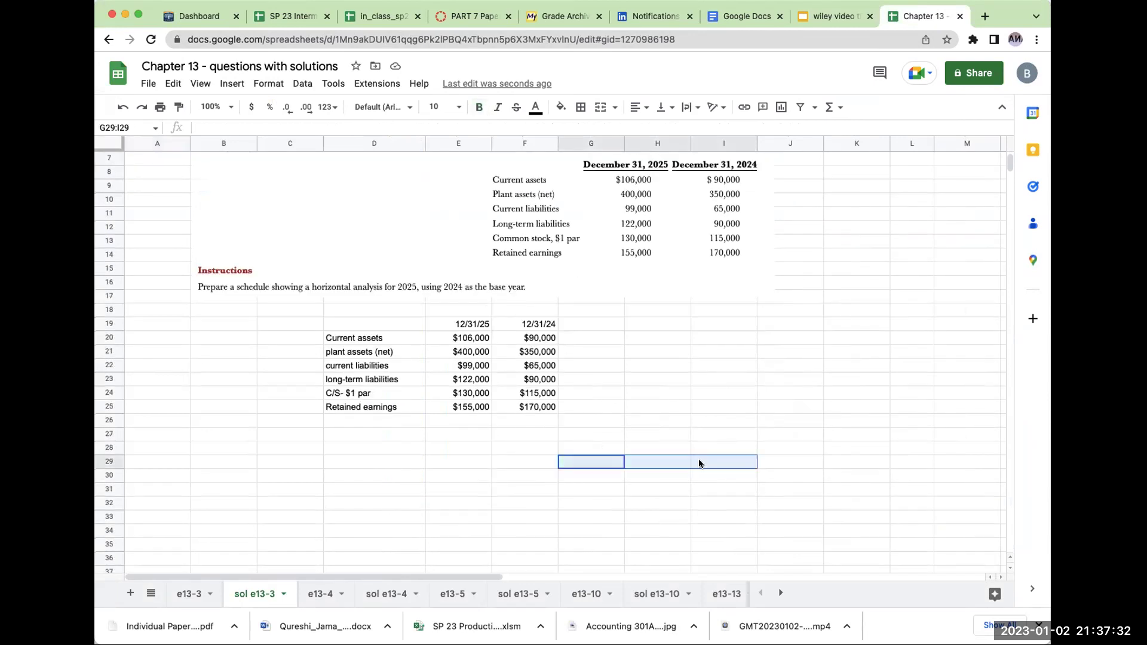
click(579, 106)
click(604, 152)
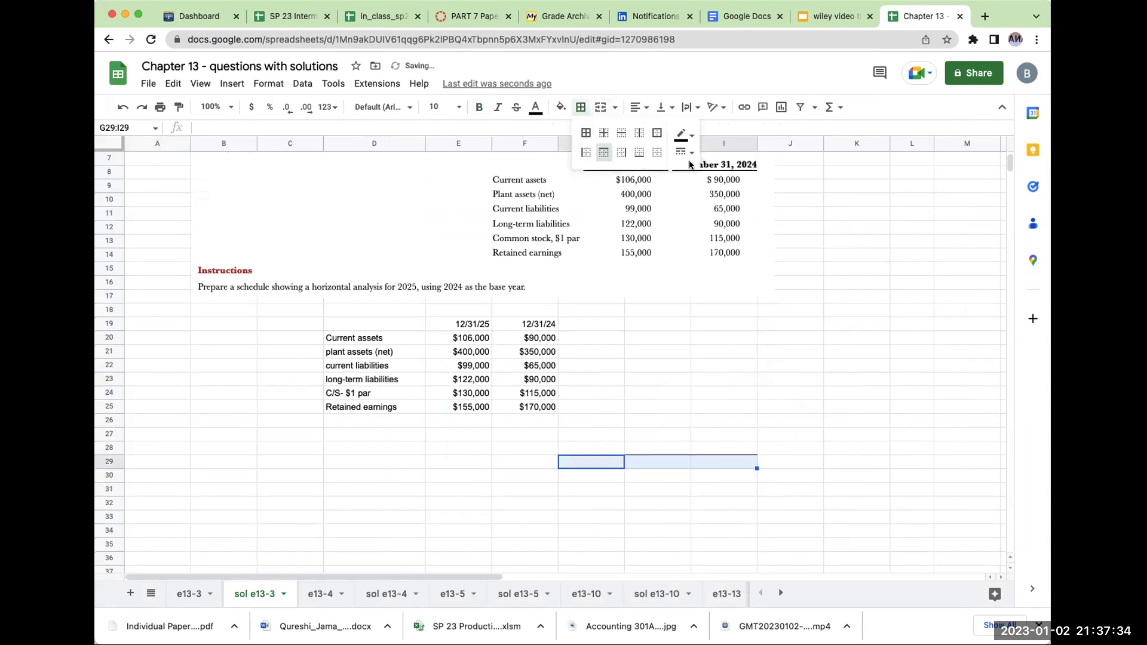
click(683, 151)
click(704, 206)
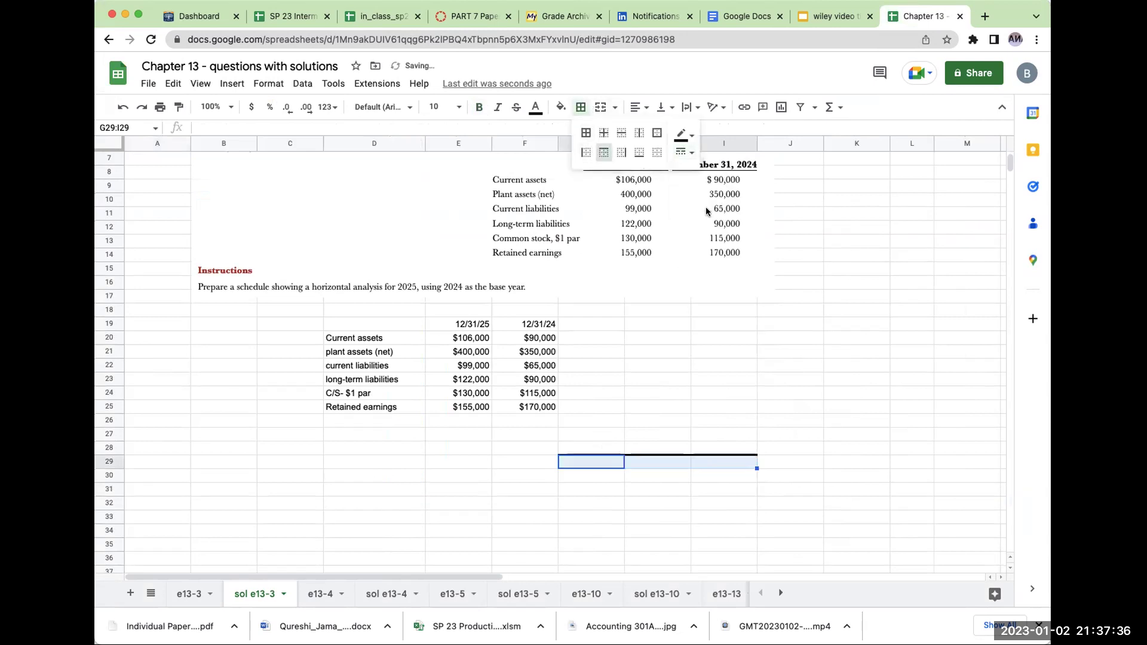
click(602, 501)
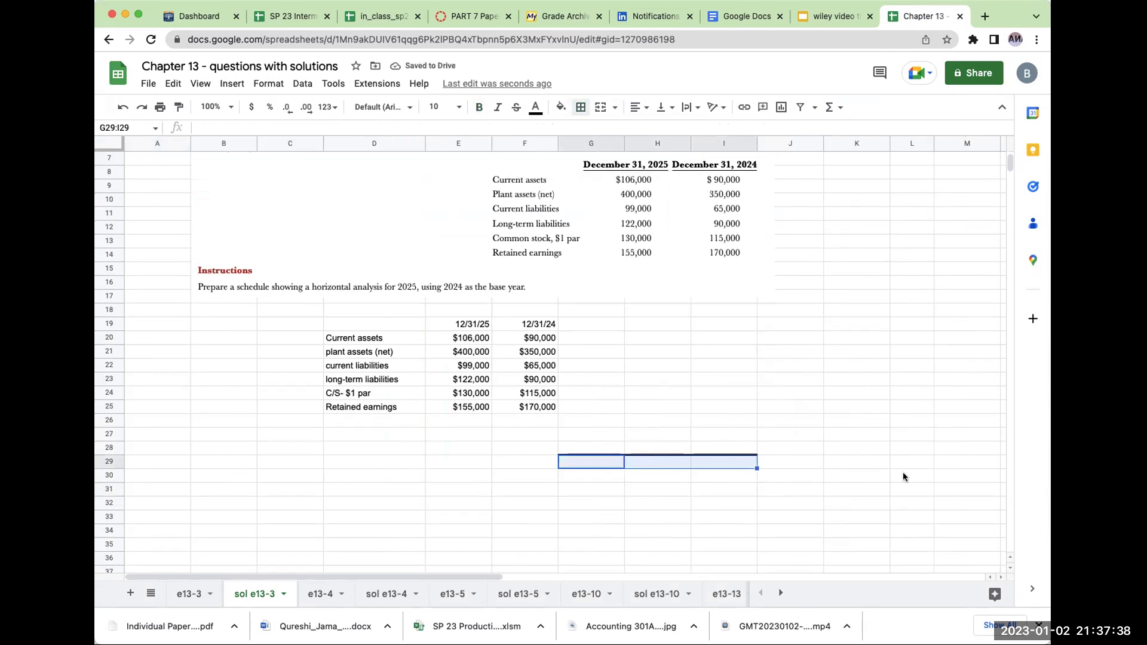
Step: Add a thick right border along K24:K32 and label the line "vertical" in L26
drag(850, 388, 854, 504)
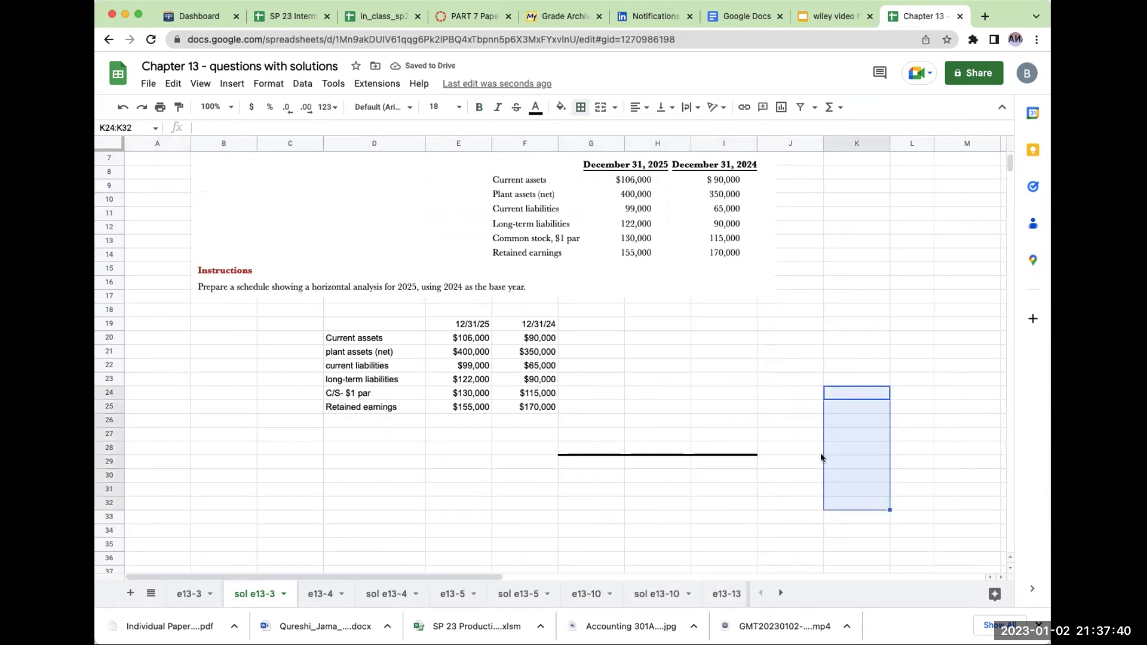
click(580, 107)
click(622, 151)
click(902, 381)
click(913, 418)
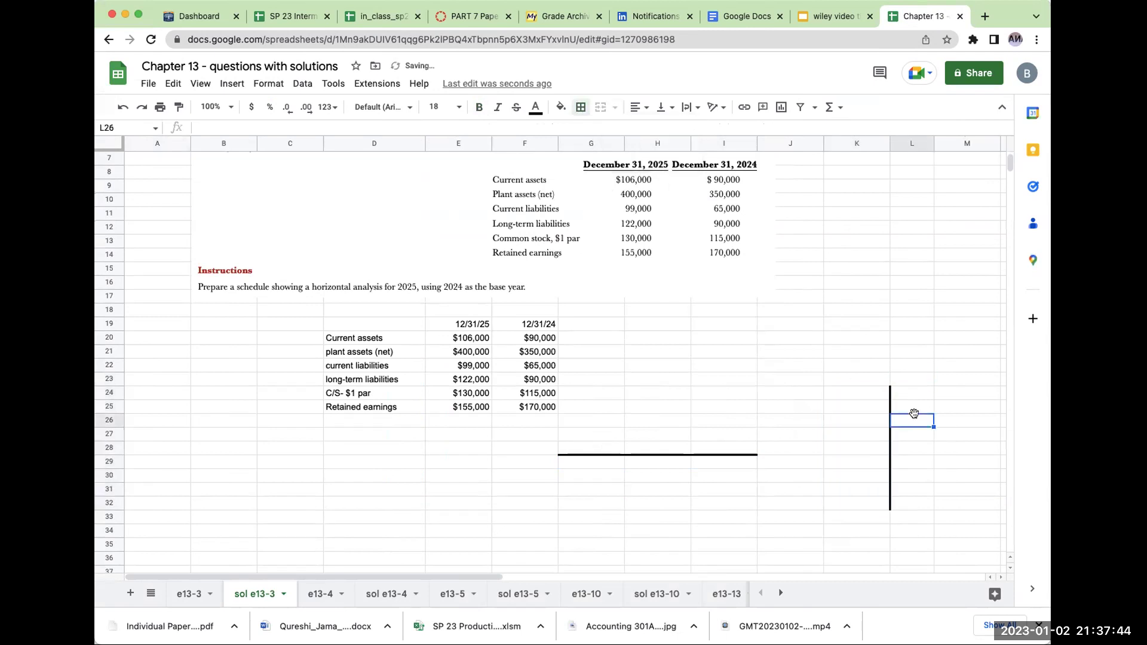
text(vertical)
key(Return)
Step: Label the thick line across columns G to I by entering "horizontal" in H29
key(Left)
key(Left)
key(Left)
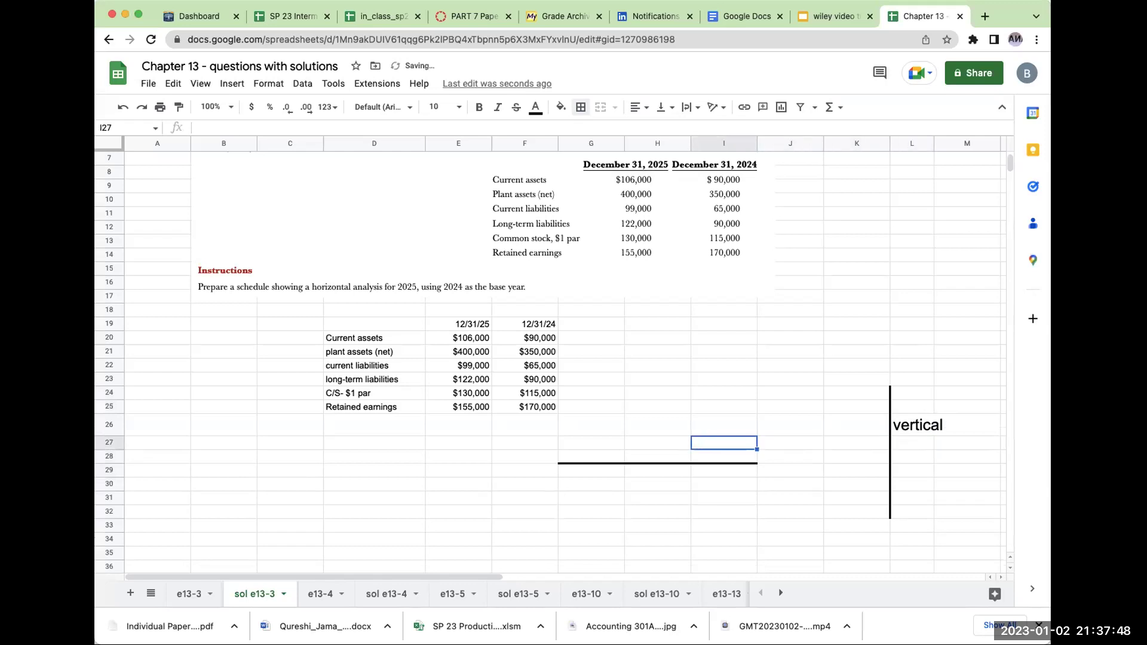
key(Left)
key(Down)
key(Down)
text(horizontal)
key(Return)
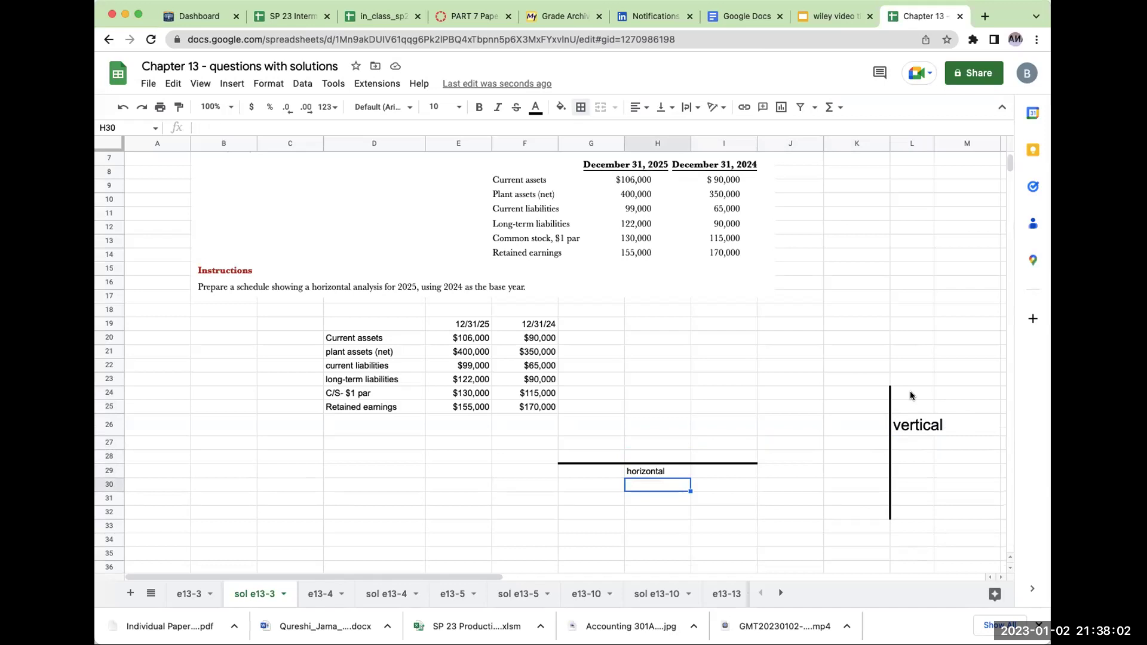
Step: Set the font size of C19:H26 to 14 and widen column D to fit the enlarged labels
drag(321, 324, 657, 425)
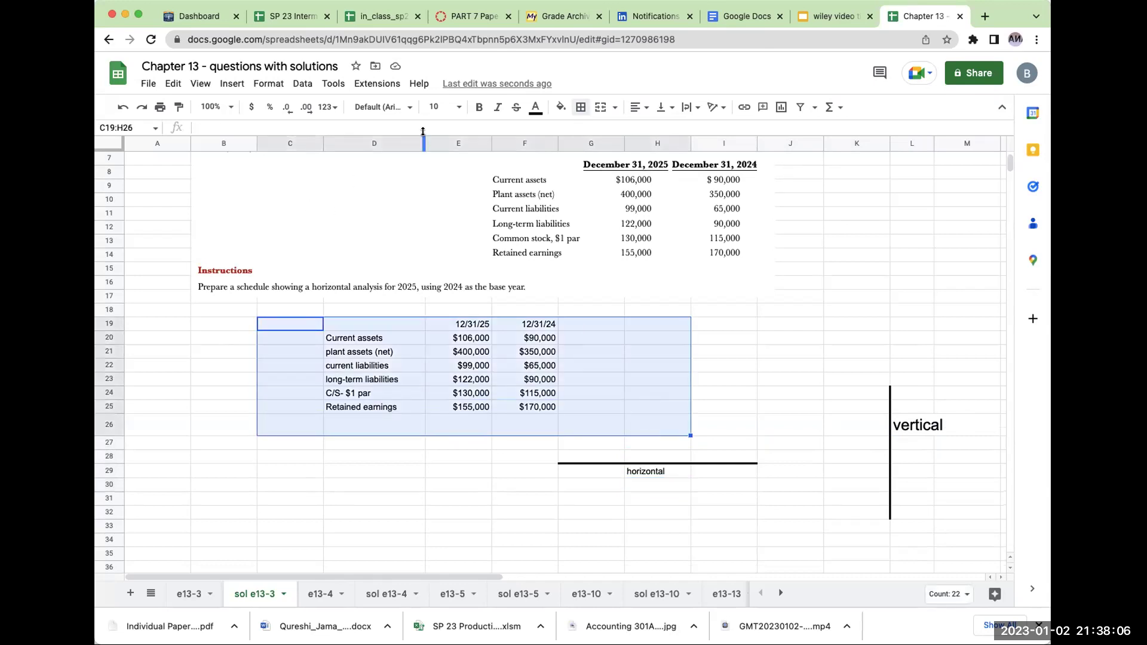
click(441, 107)
click(434, 279)
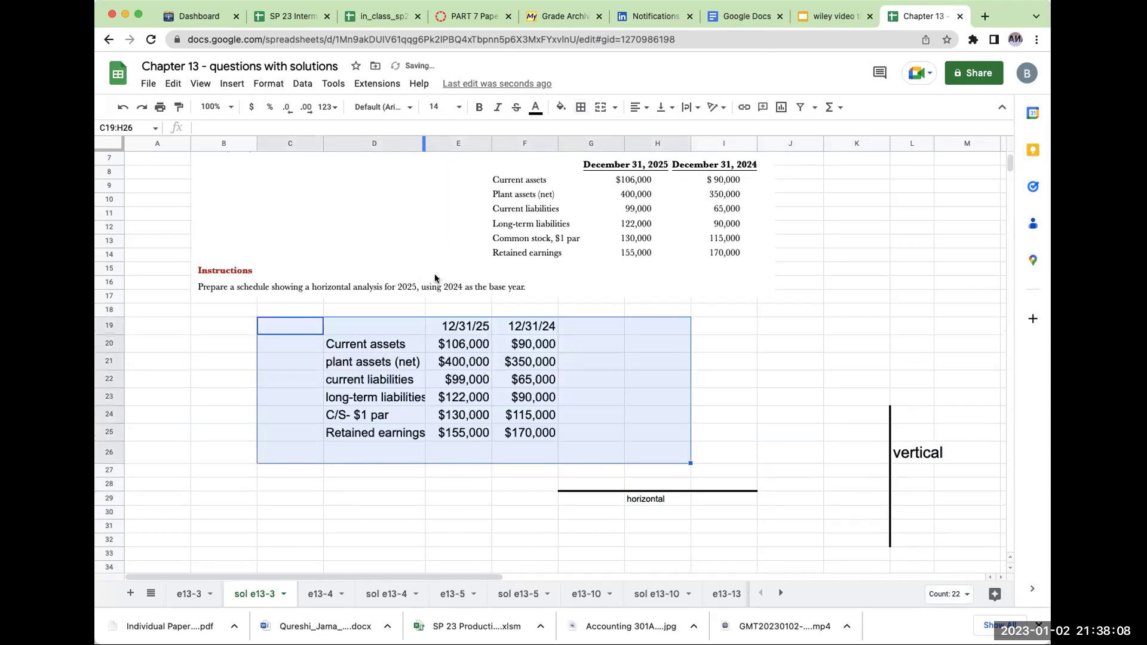
click(688, 392)
drag(424, 143, 465, 144)
click(633, 348)
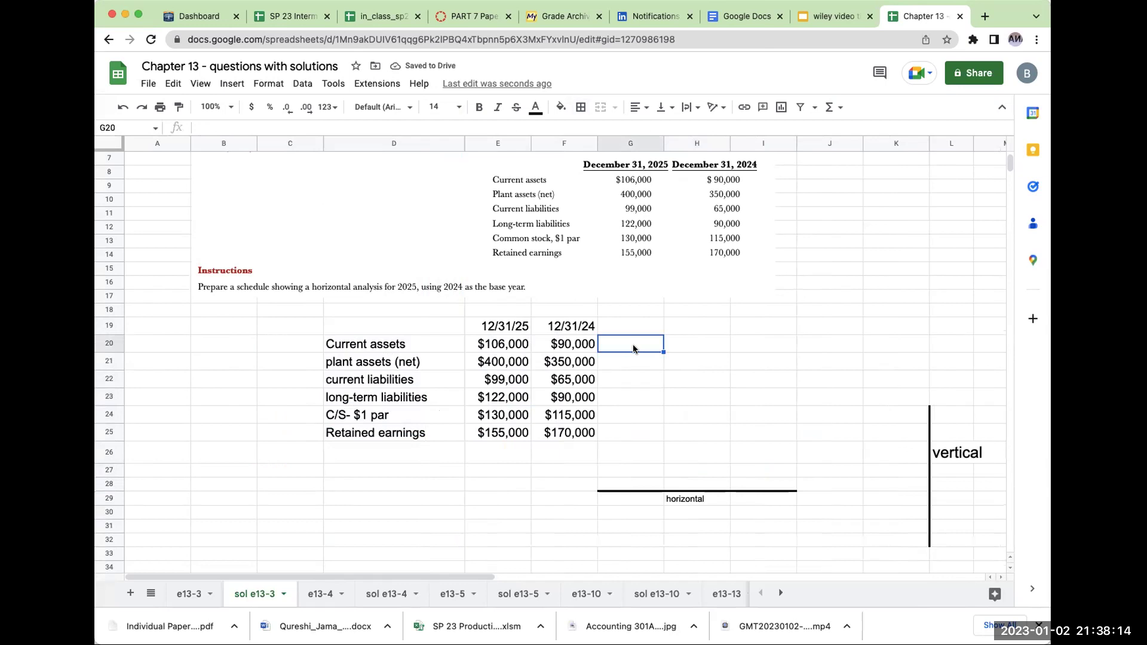
key(Left)
key(Up)
key(Down)
key(Right)
key(Left)
key(Up)
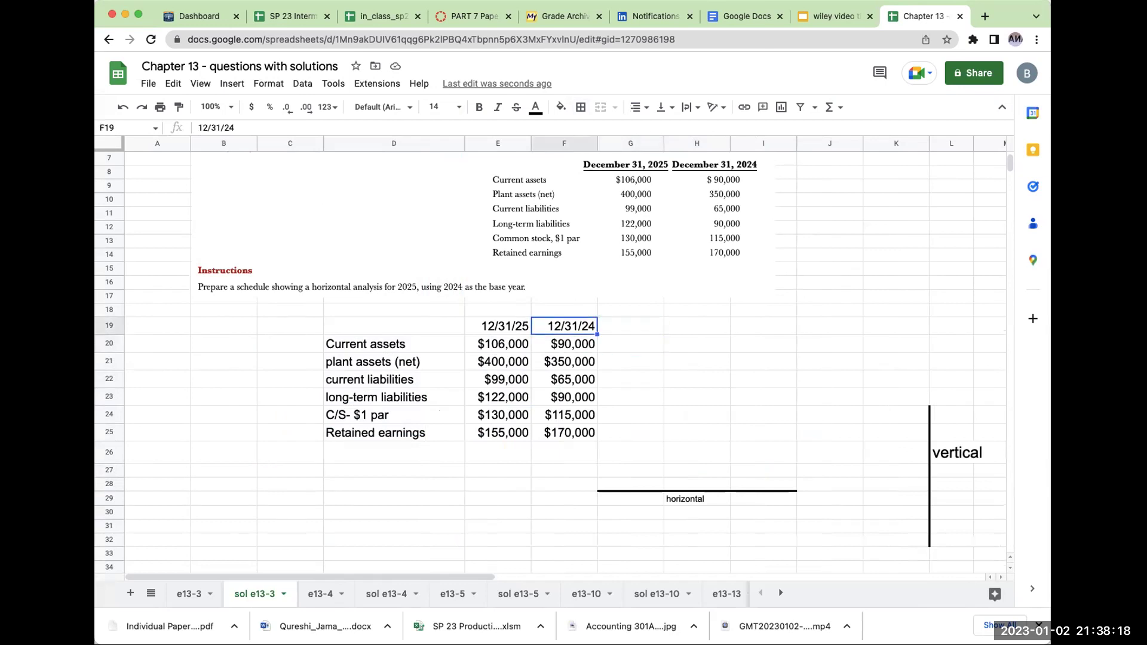
click(630, 343)
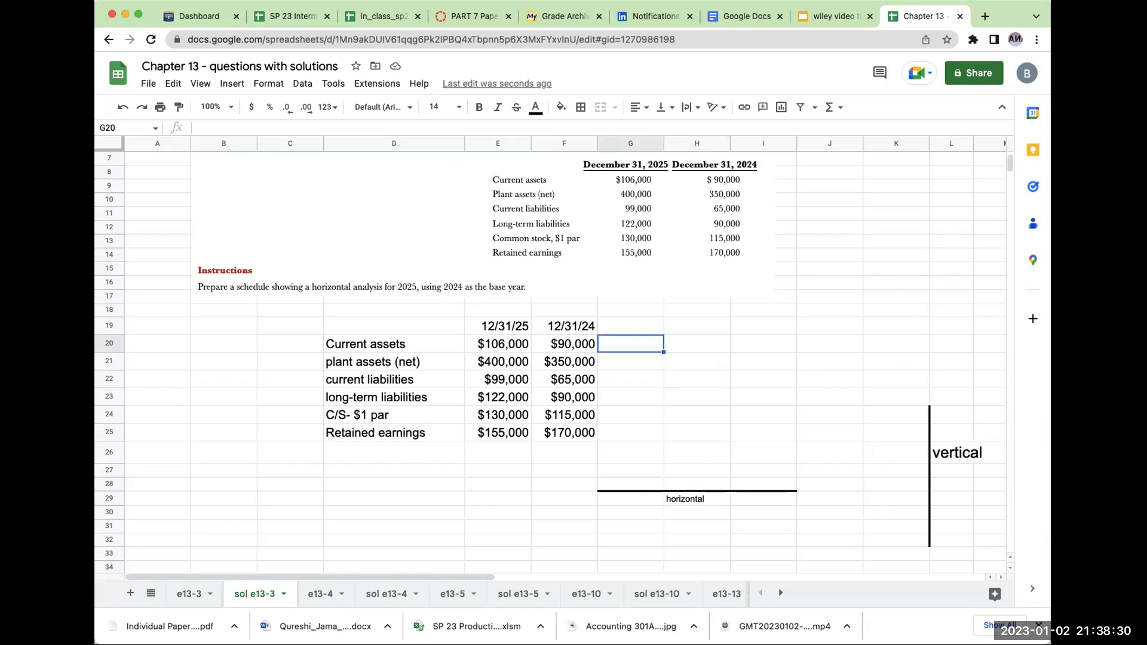
click(564, 343)
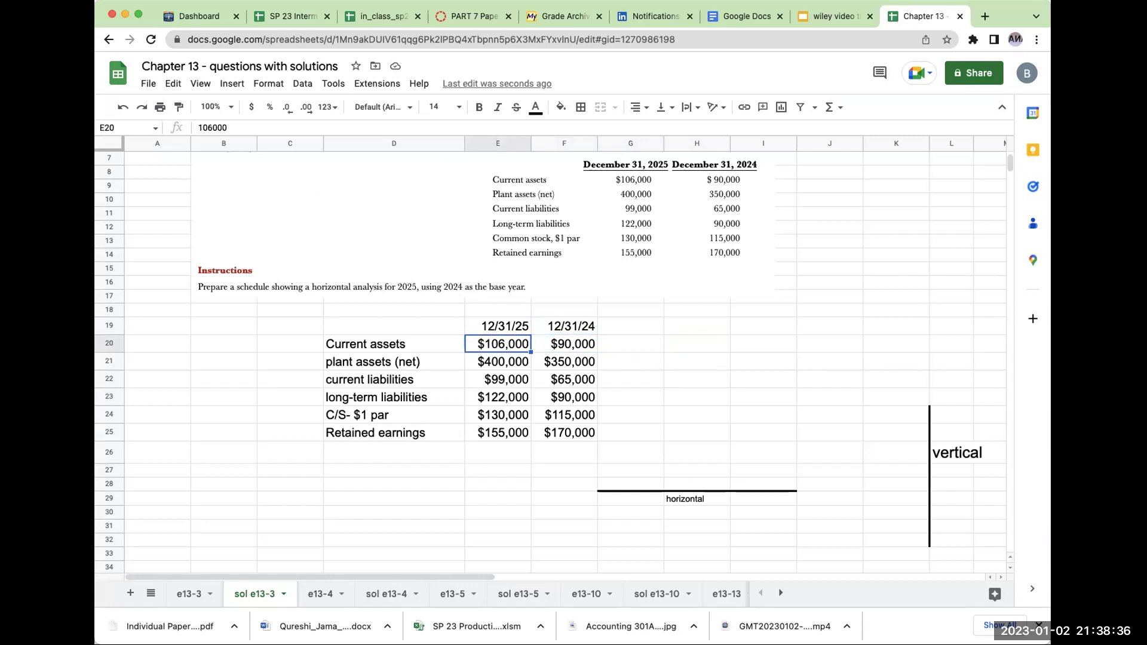
Step: Enter the column heading "change" in H19
click(630, 343)
key(Right)
key(Up)
key(Left)
key(Right)
text(change)
key(Return)
Step: Calculate the change in current assets in H20 with the formula +E20-F20
text(+)
key(Left)
key(Left)
key(Left)
text(-)
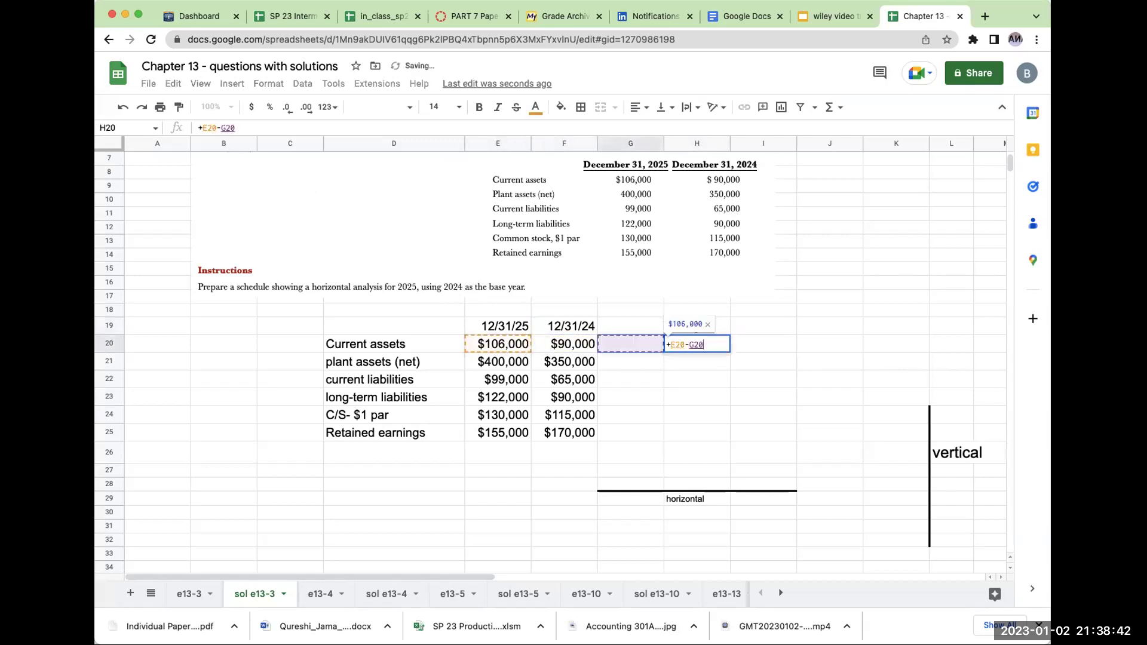
key(Left)
key(Left)
key(Tab)
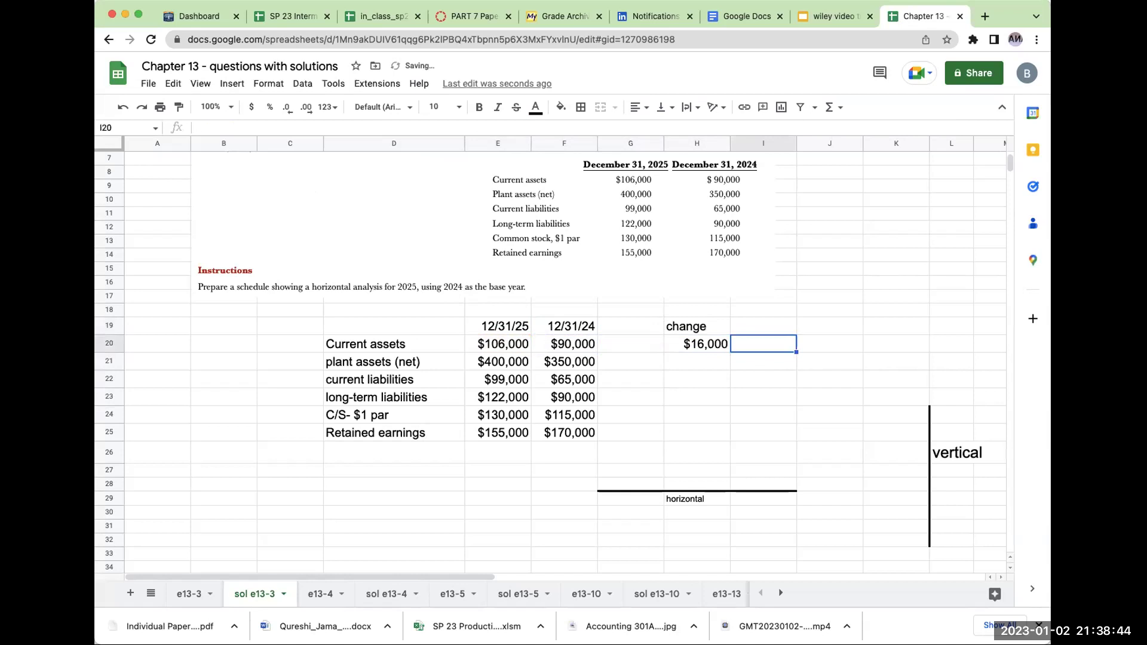
Step: Enter the explanatory note "(106-90)" in I20 beside the current assets change
text((106-90))
key(Return)
key(Up)
key(Left)
click(764, 344)
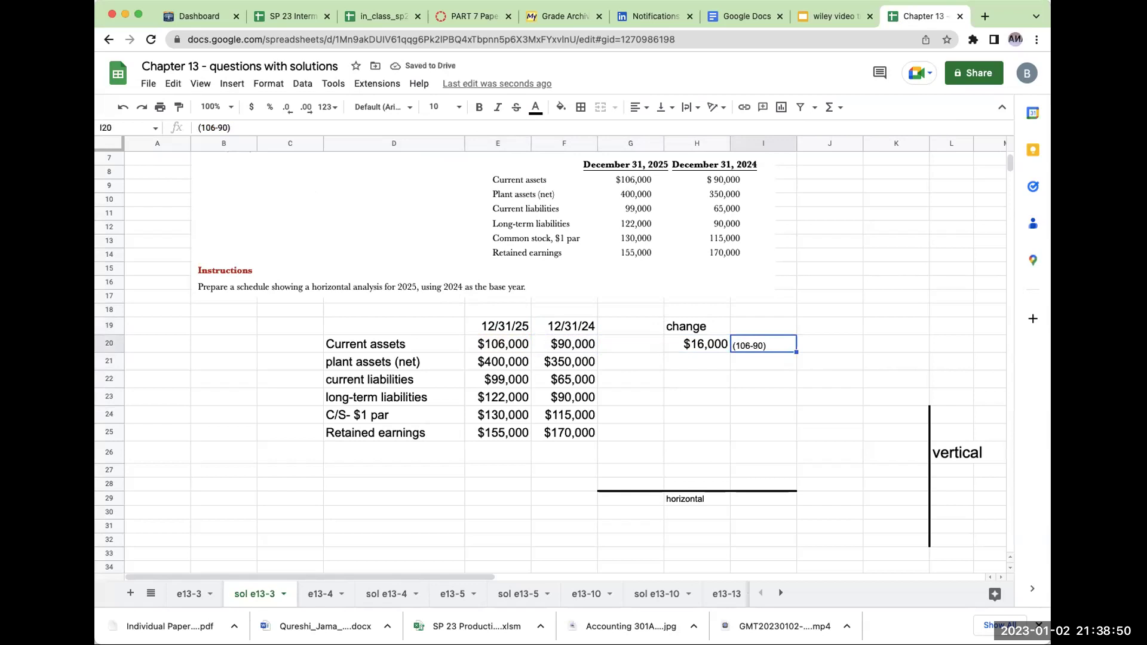
Step: Enter the column heading "% increase / decrease" in J19
click(830, 344)
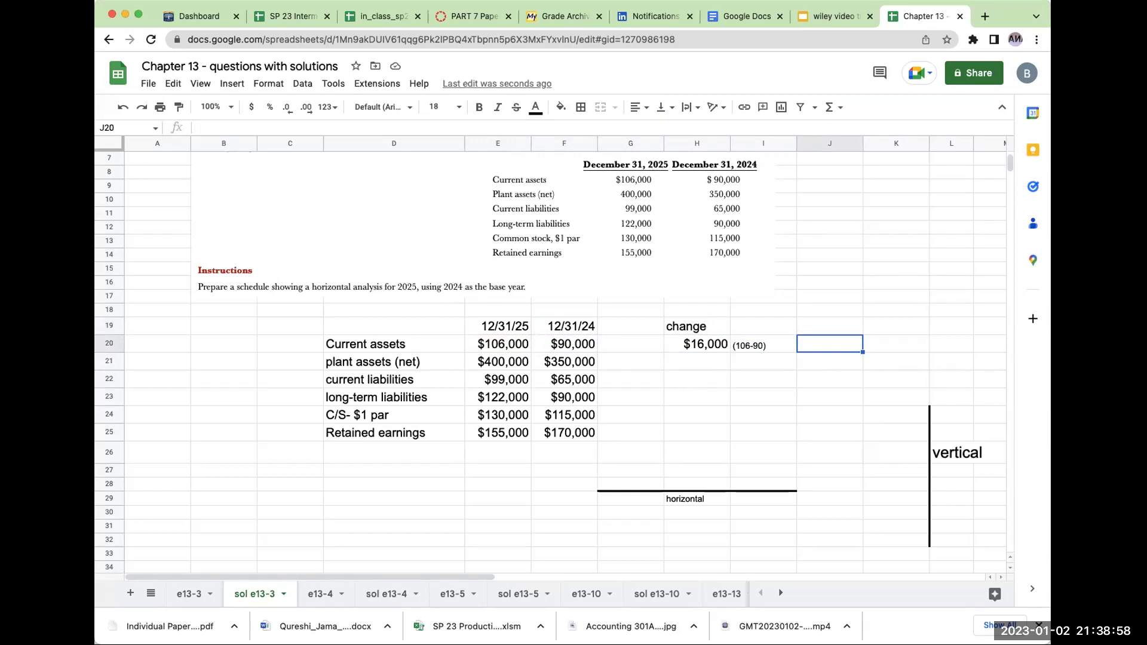
click(830, 325)
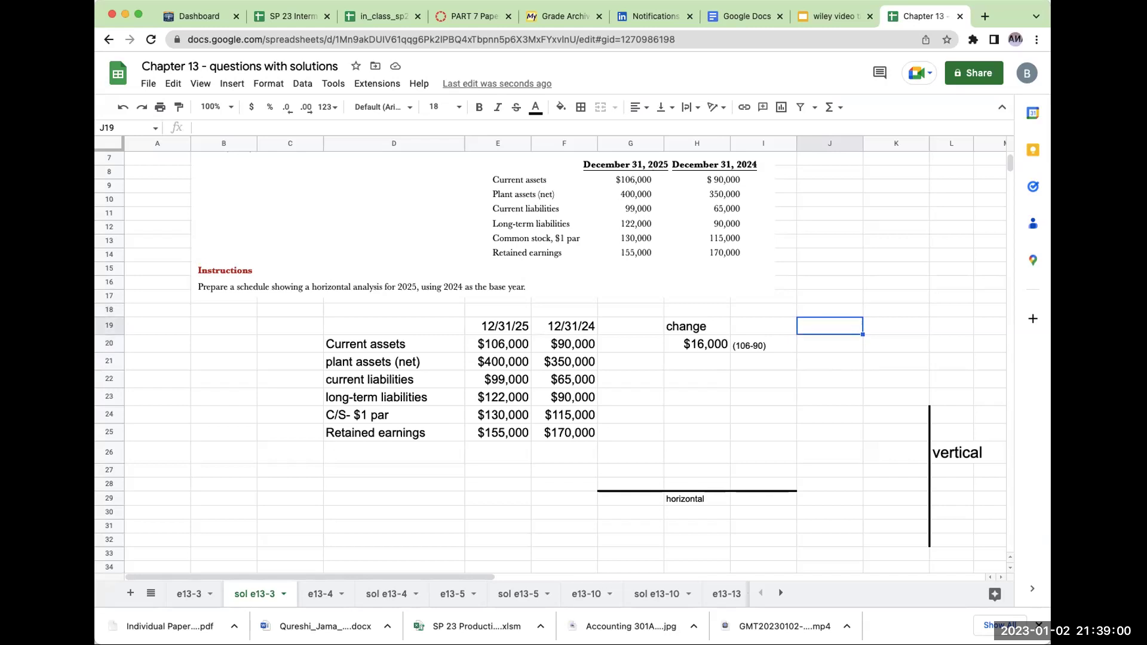
text(increase)
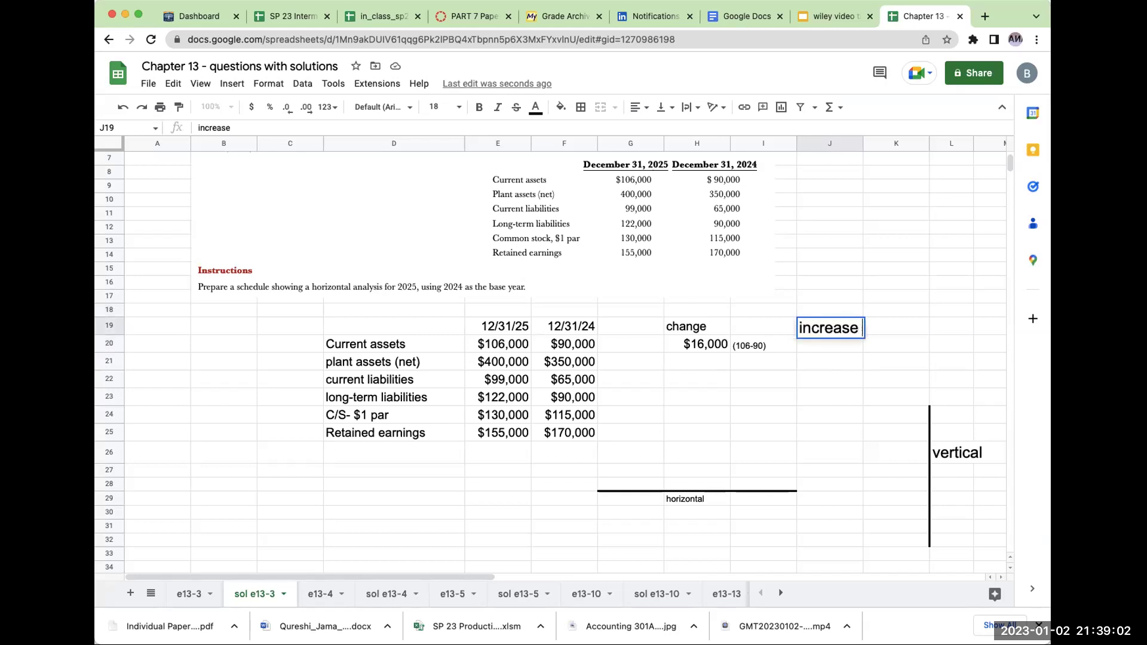
key(BackSpace)
key(BackSpace)
key(BackSpace)
key(BackSpace)
key(BackSpace)
key(BackSpace)
key(BackSpace)
key(BackSpace)
key(BackSpace)
text(% increase /)
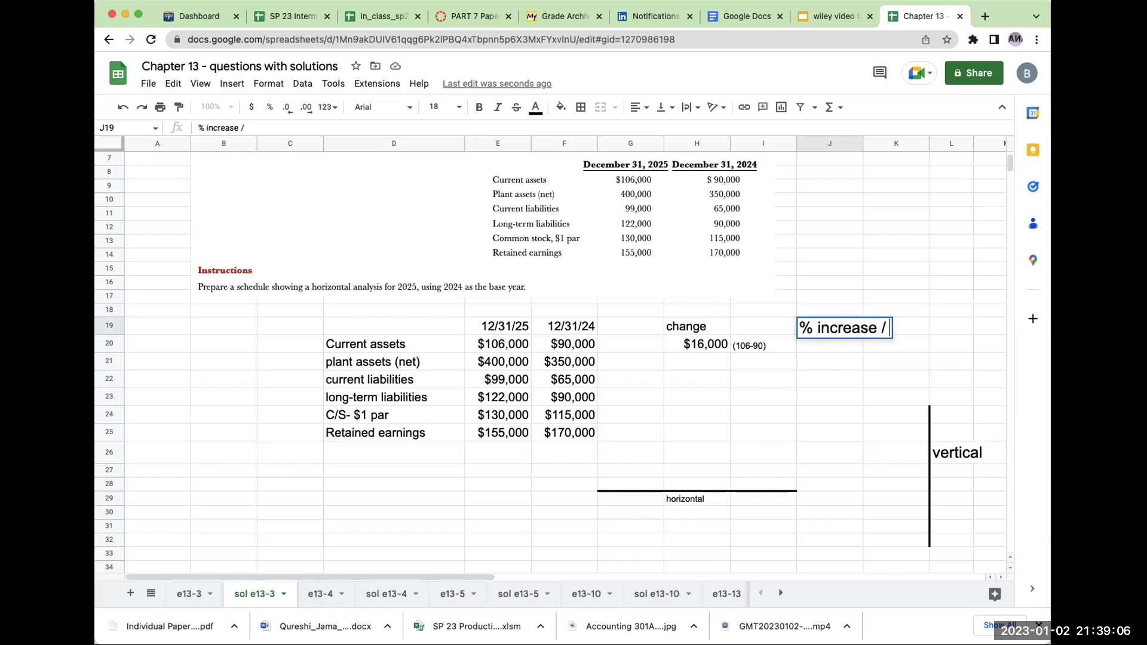
text( decrease)
key(Return)
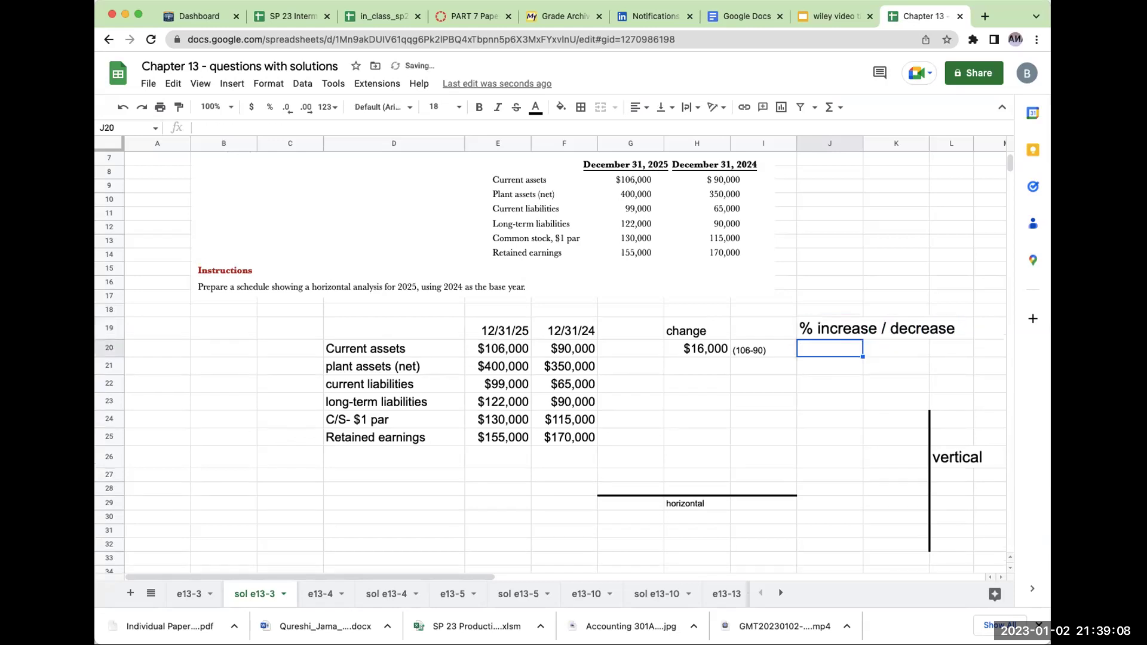
Step: Calculate the percentage change of current assets in J20 with the formula +H20/F20 and format it as a percentage
text(+)
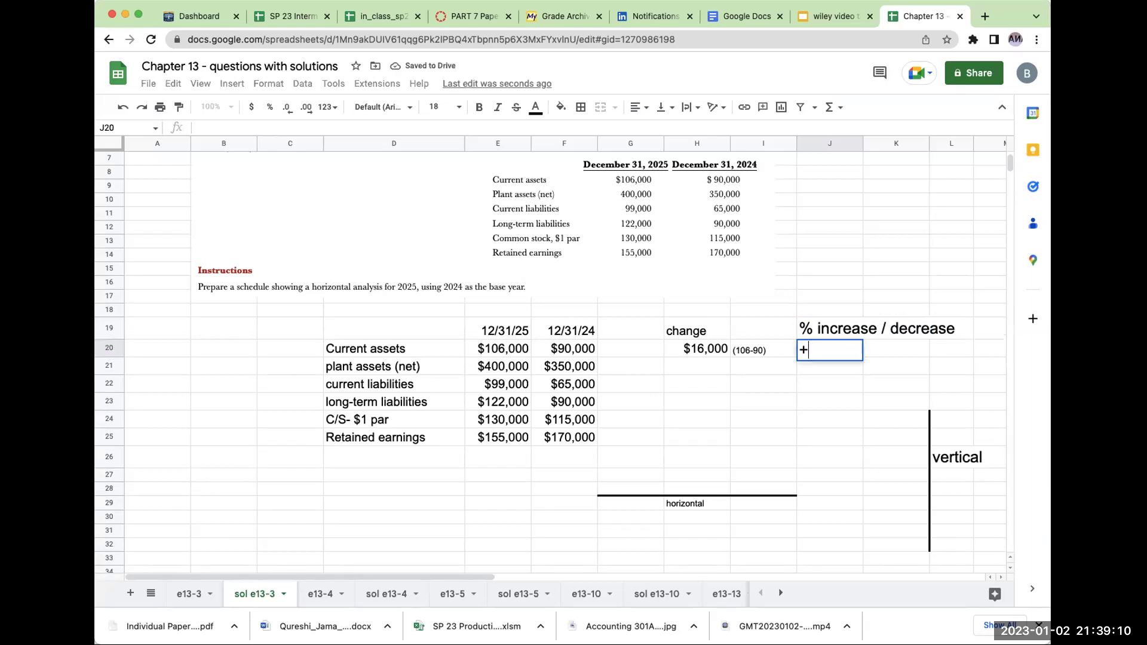
click(697, 349)
text(/)
key(Left)
key(Left)
key(Left)
key(Left)
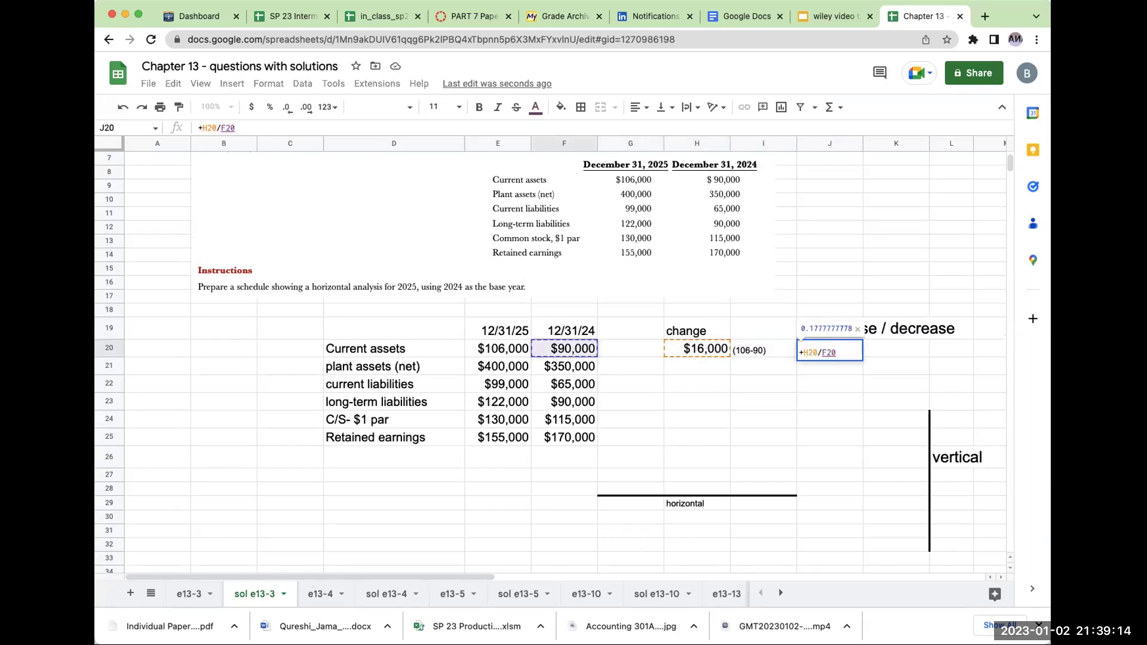
key(Return)
key(Up)
click(269, 107)
Step: Enter the note "an increase of 17.78% for current assets" in K20
click(899, 349)
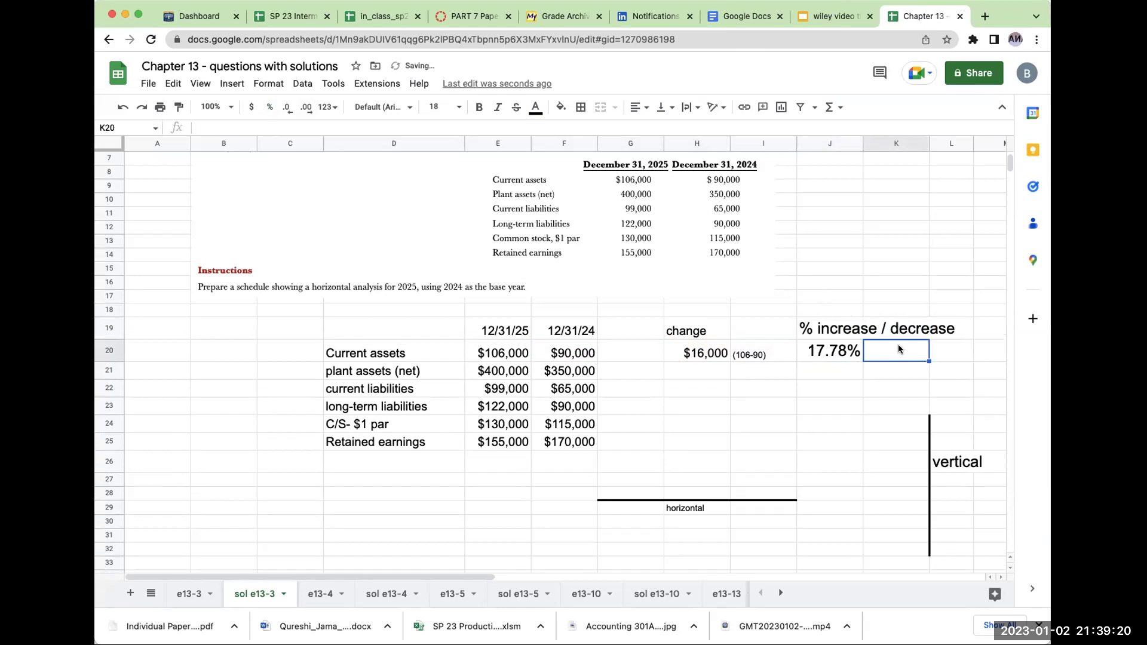
text(an increas)
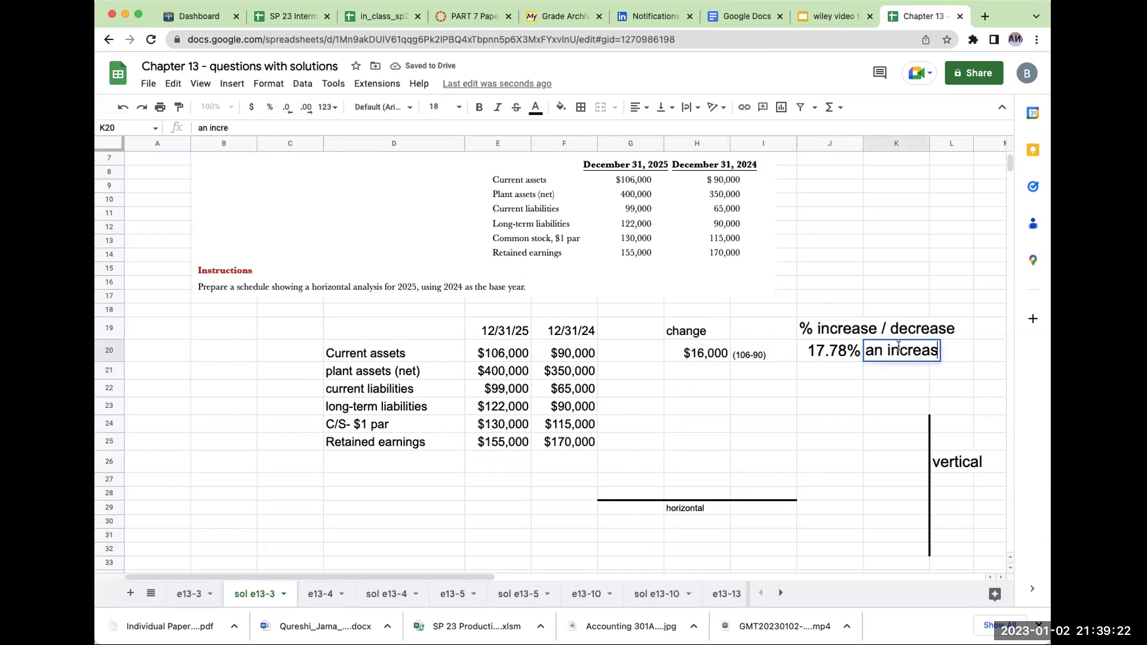
text(e of 17.78)
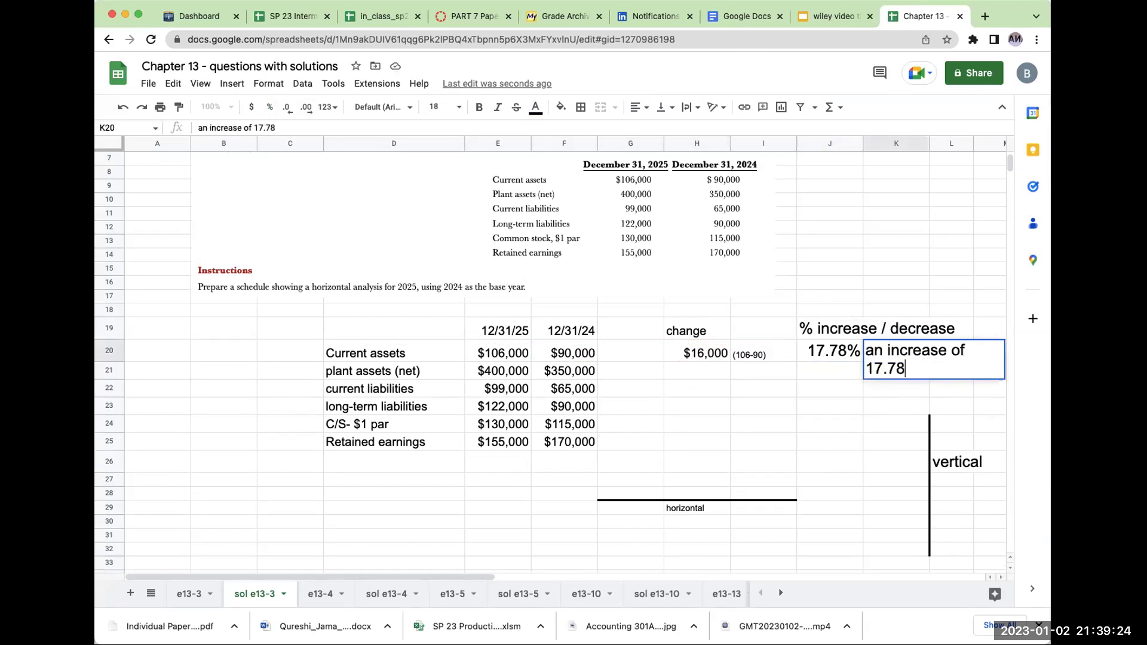
text(% )
text(of current)
key(BackSpace)
key(BackSpace)
key(BackSpace)
key(BackSpace)
key(BackSpace)
key(BackSpace)
key(BackSpace)
key(BackSpace)
key(BackSpace)
key(BackSpace)
text(for current assets)
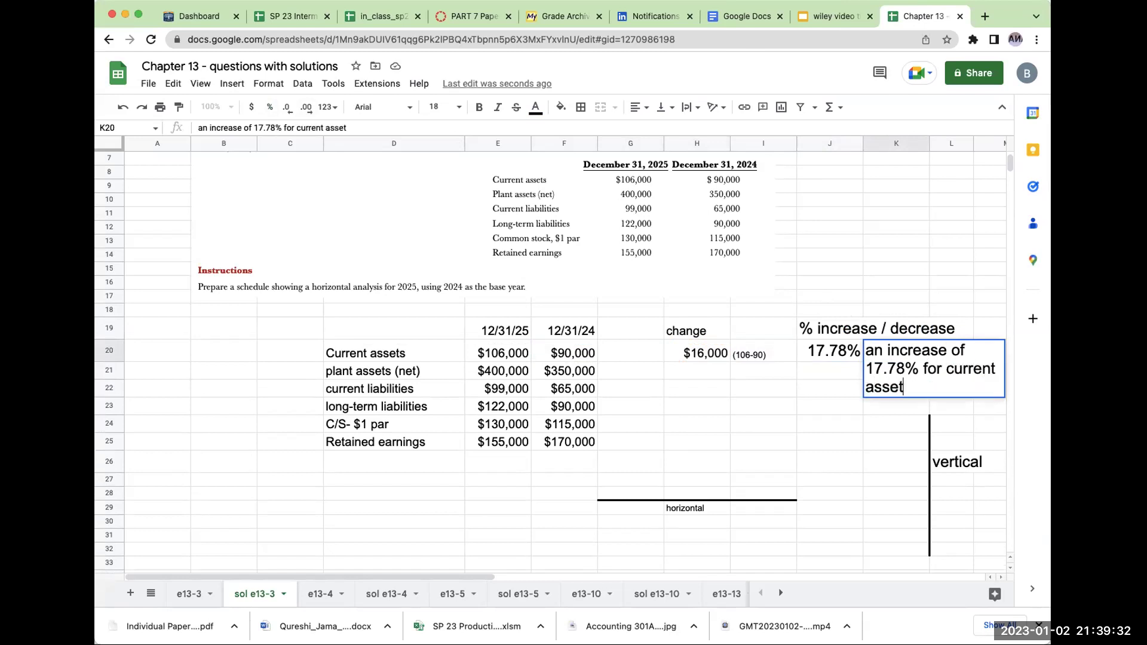
key(Return)
key(Up)
key(Right)
key(Right)
key(Right)
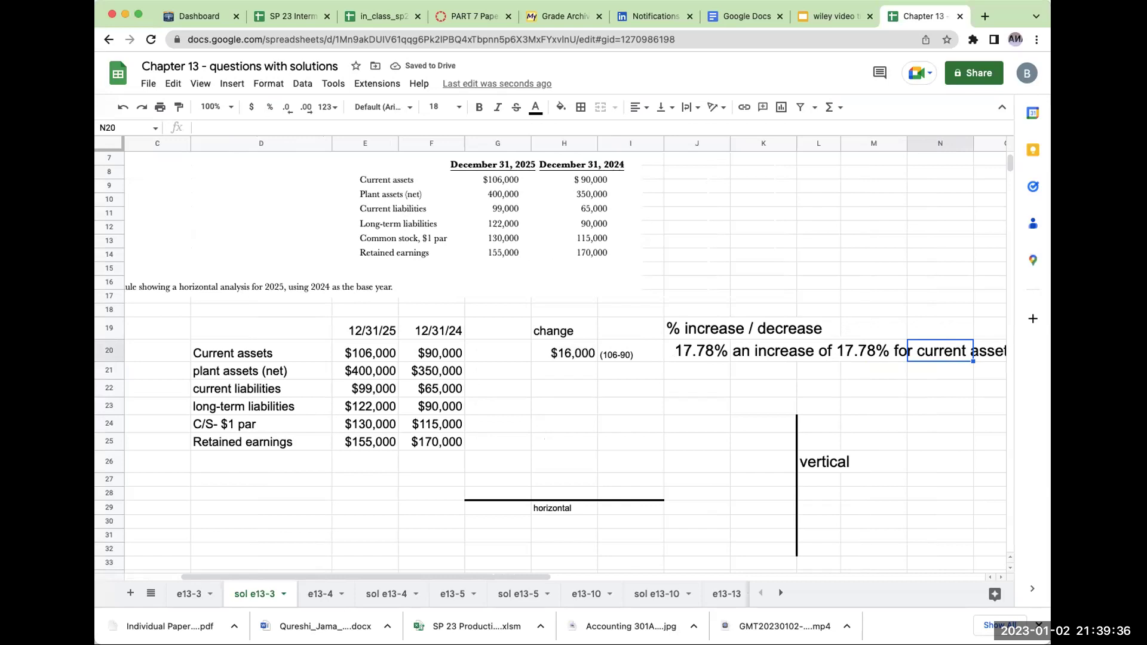
Step: Calculate the change in plant assets in H21 by subtracting F21 from E21
key(Left)
key(Left)
key(Left)
key(Left)
key(Left)
key(Left)
key(Down)
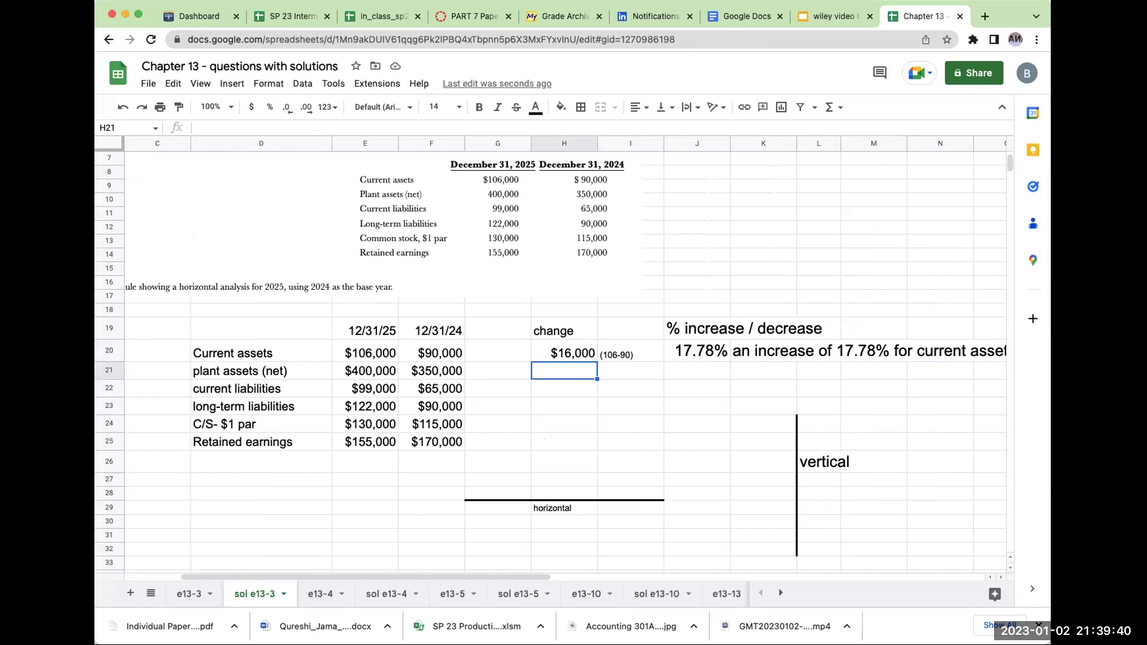
text(+)
key(Left)
key(Left)
key(Left)
text(-)
key(Left)
key(Left)
key(Return)
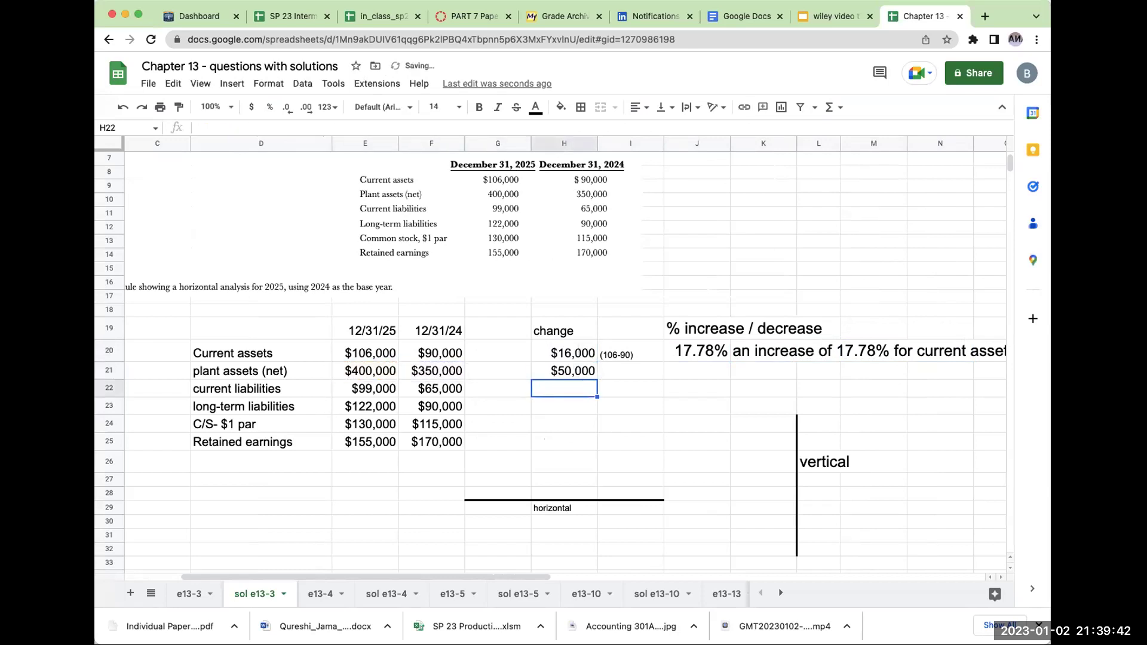
Step: Enter the working note "400-350" in I21 beside the plant assets change
click(630, 370)
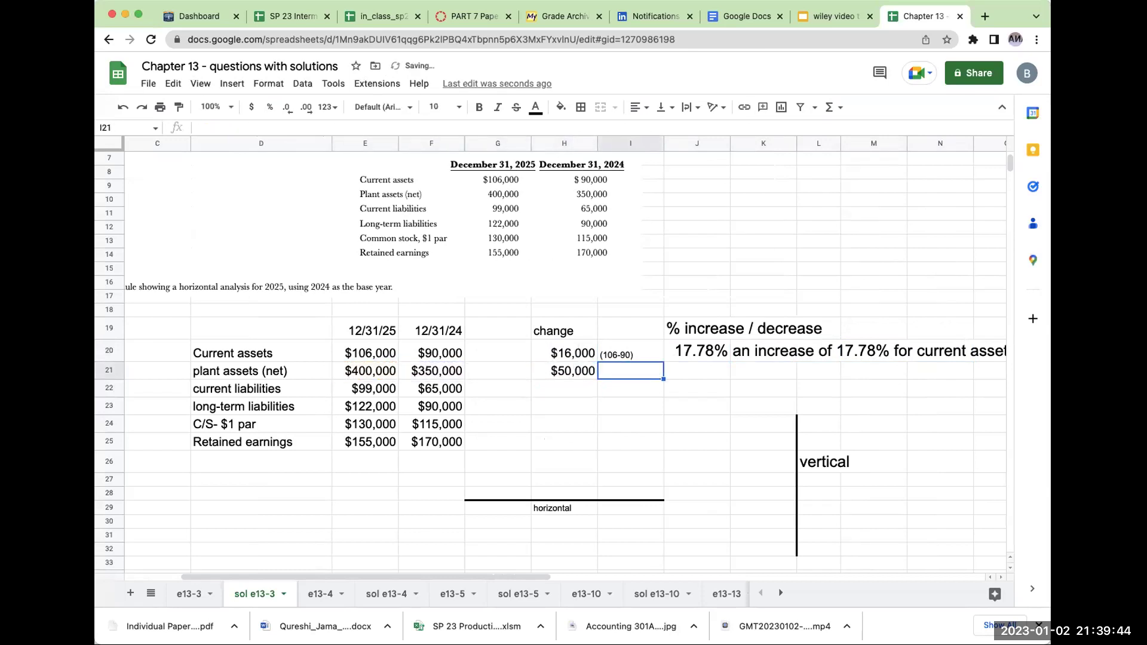
text(400-350)
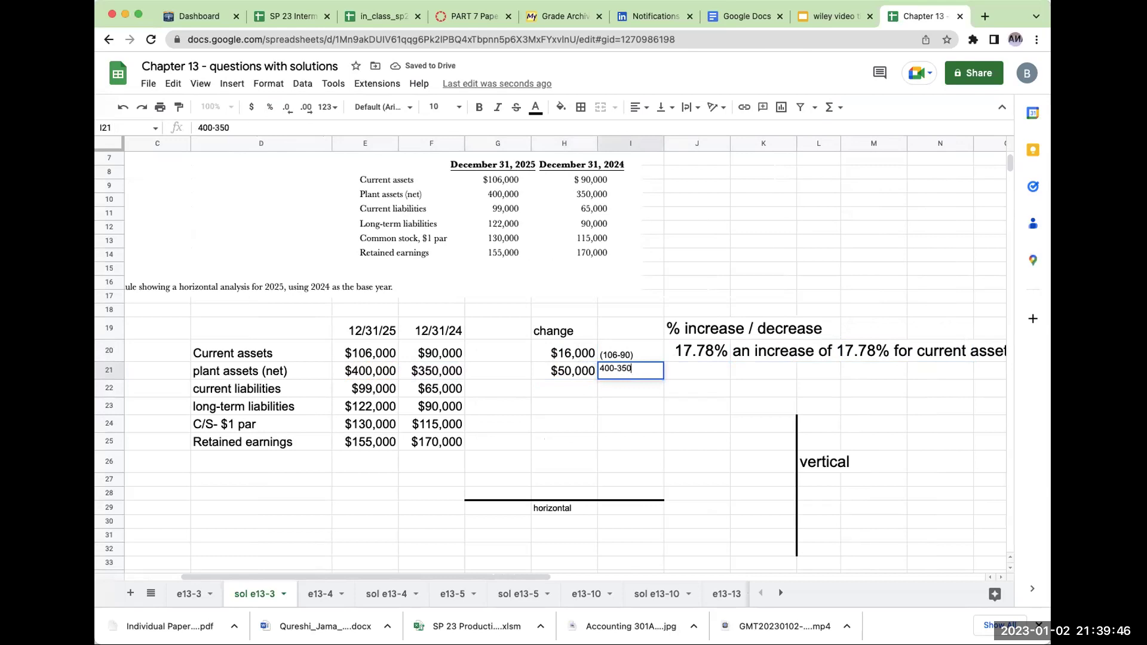
key(Return)
Step: Calculate the percentage change of plant assets in J21 with the formula +H21/F21 and format it as a percentage
click(696, 371)
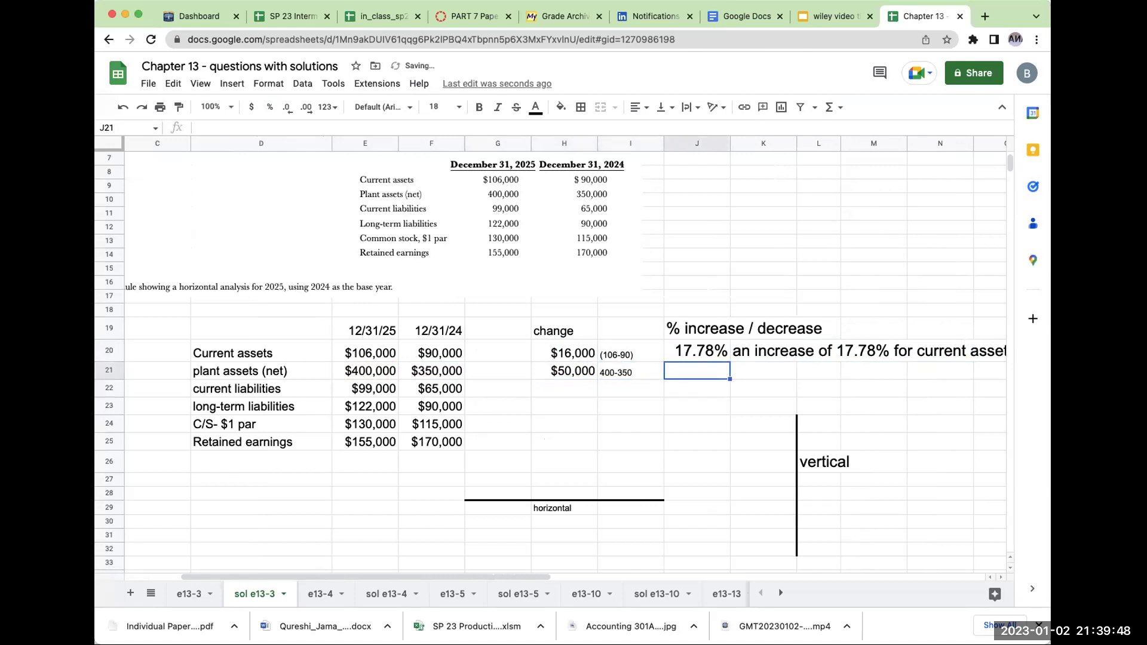
text(+)
key(Left)
key(Left)
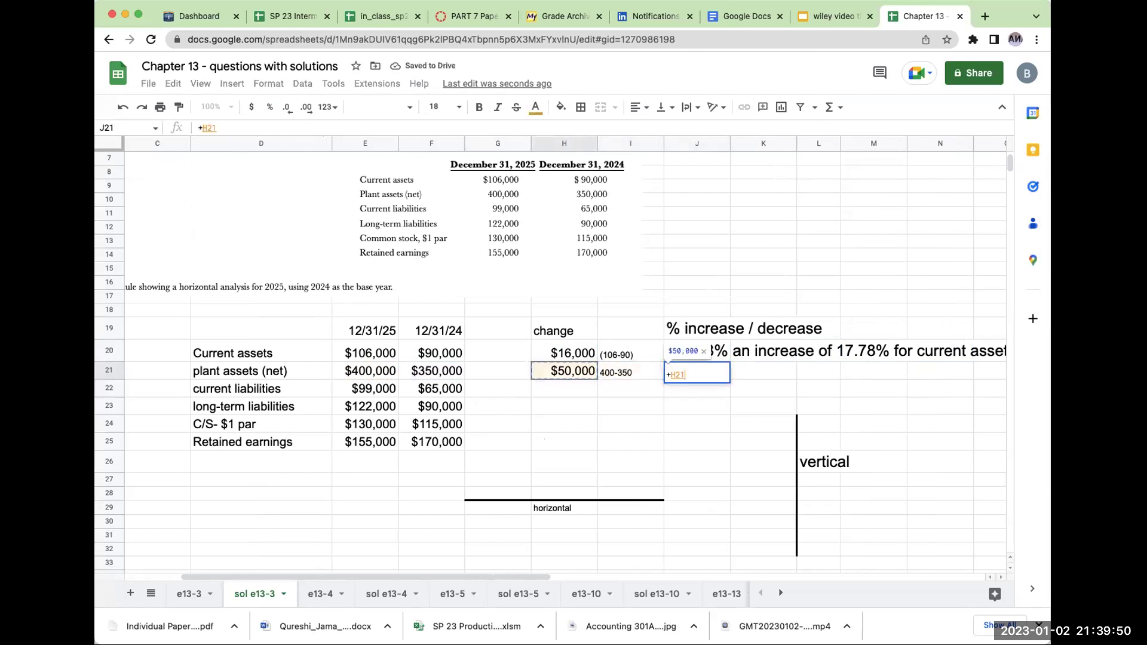
text(/)
key(Left)
key(Left)
key(Left)
key(Return)
key(Up)
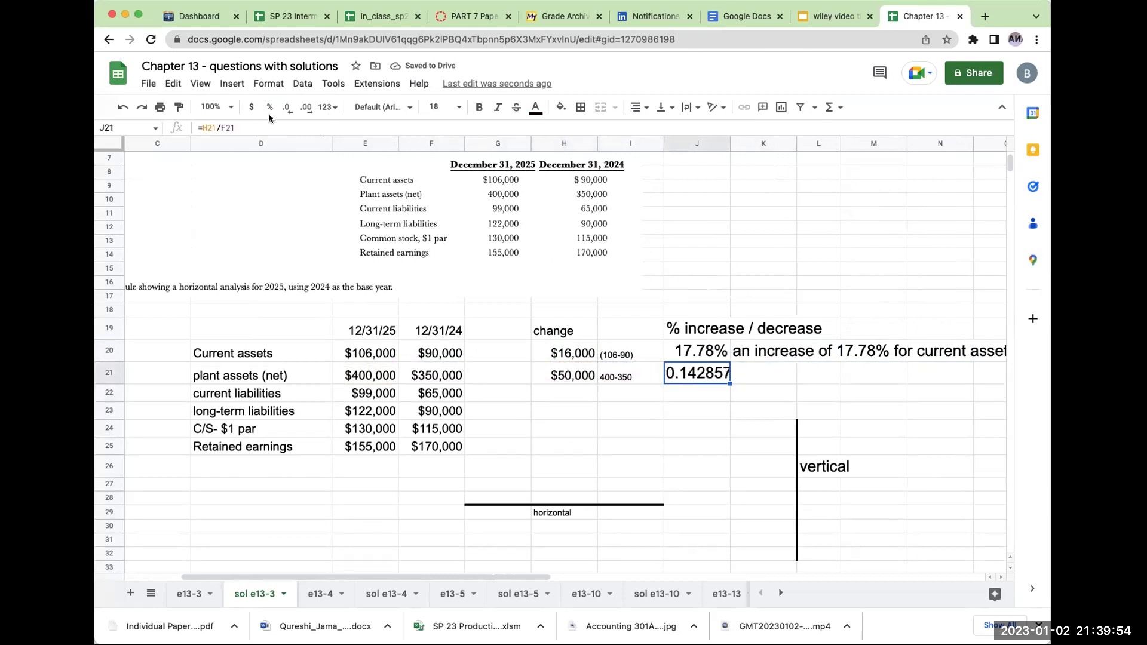
click(269, 107)
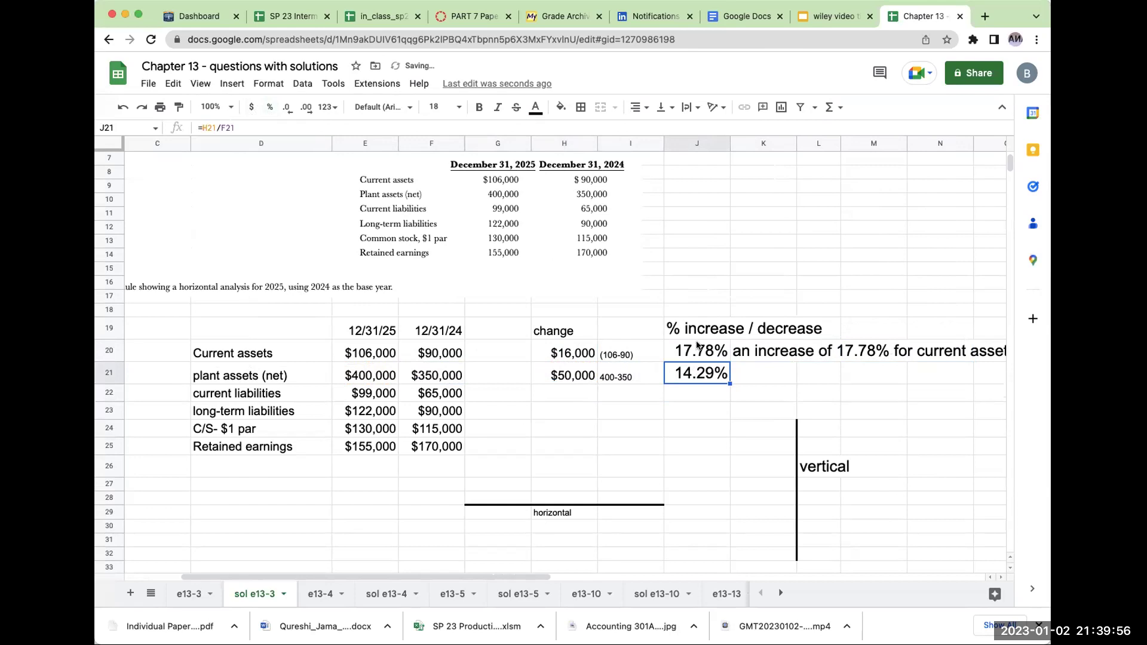
Step: Copy the note in K20 to K21 and reword it as "an increase of 14.29% for plant assets"
click(756, 348)
key(ctrl+c)
key(Down)
key(ctrl+v)
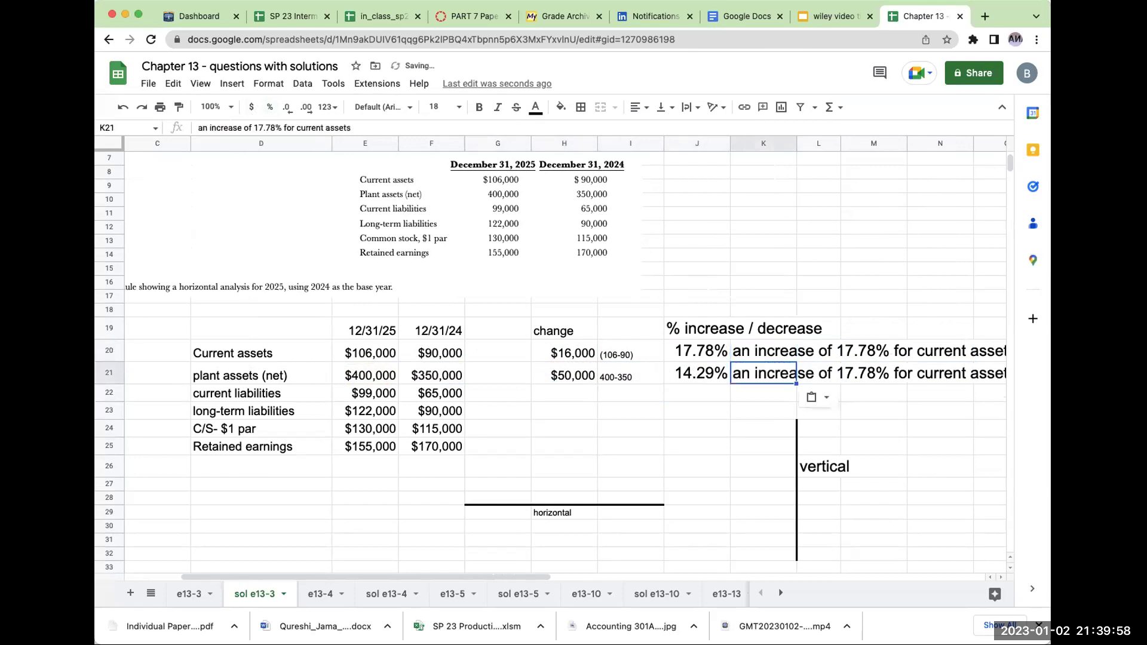
drag(253, 127, 397, 140)
text(14.29)
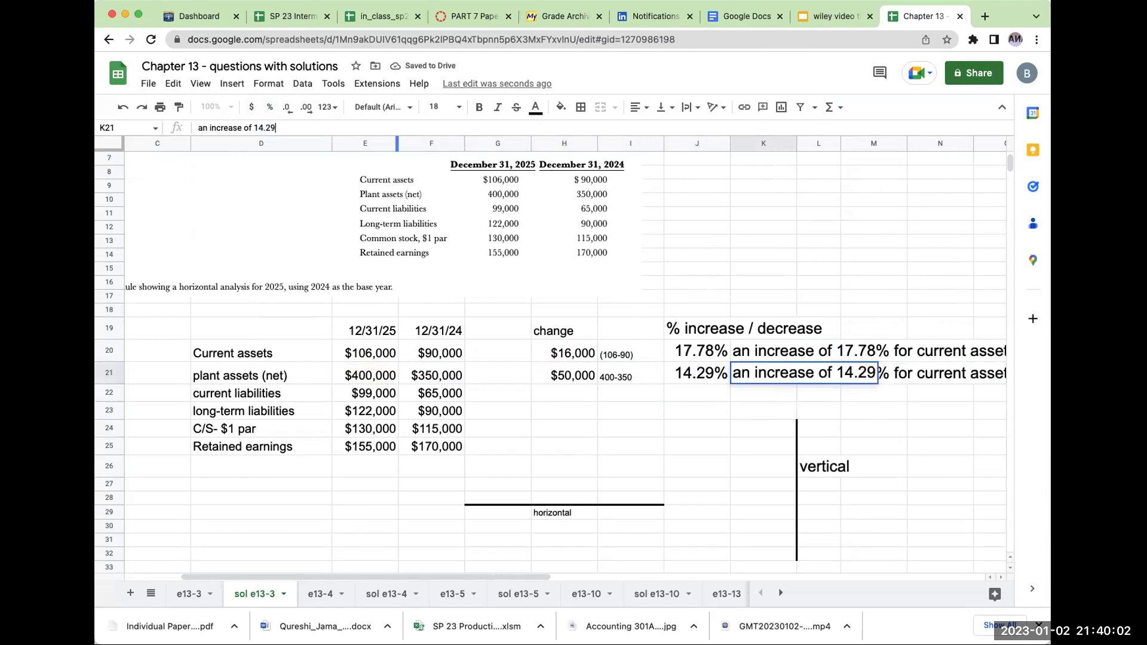
text(% fpr [;amt asse)
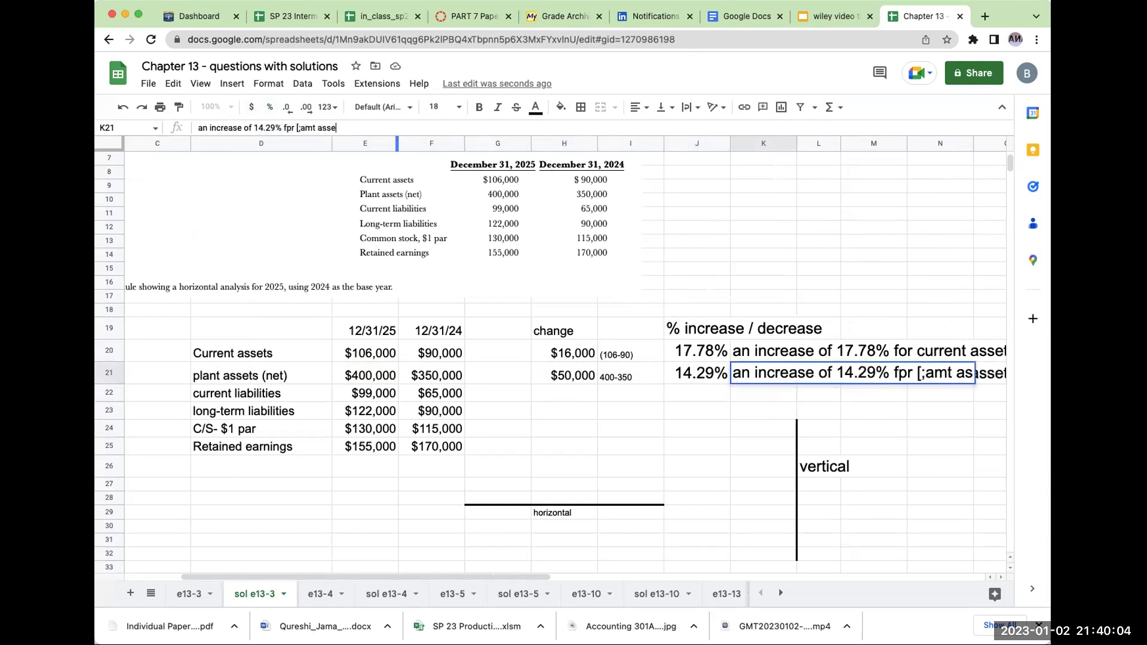
key(BackSpace)
key(BackSpace)
key(BackSpace)
key(BackSpace)
key(BackSpace)
key(BackSpace)
key(BackSpace)
key(BackSpace)
key(BackSpace)
key(BackSpace)
key(BackSpace)
key(BackSpace)
key(BackSpace)
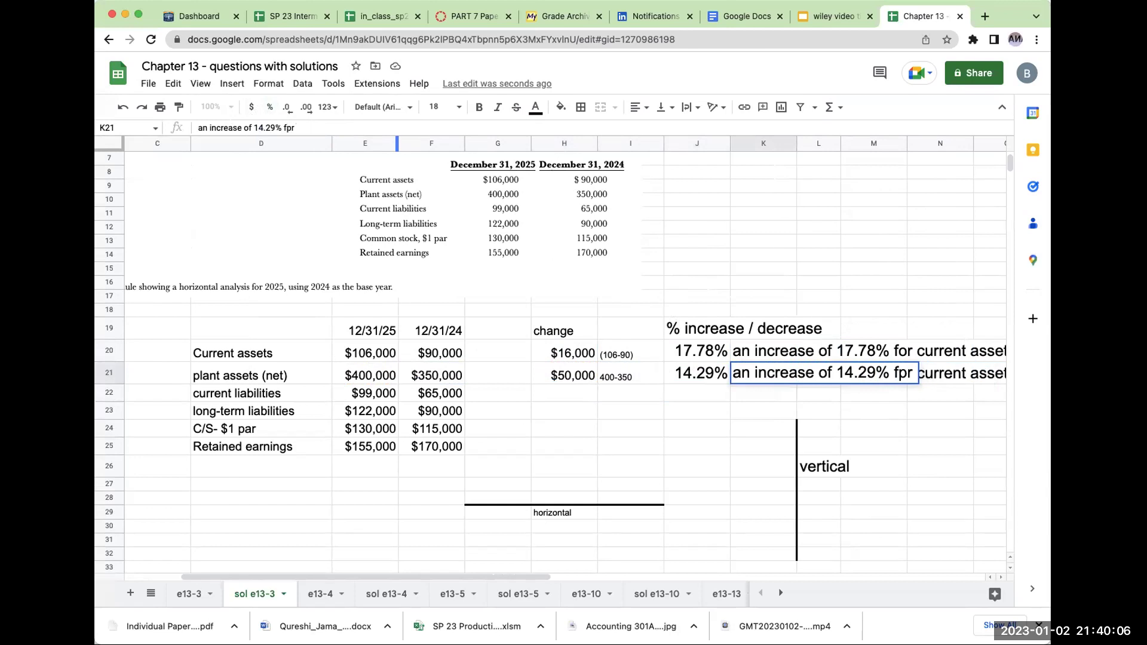
text(or plant assets)
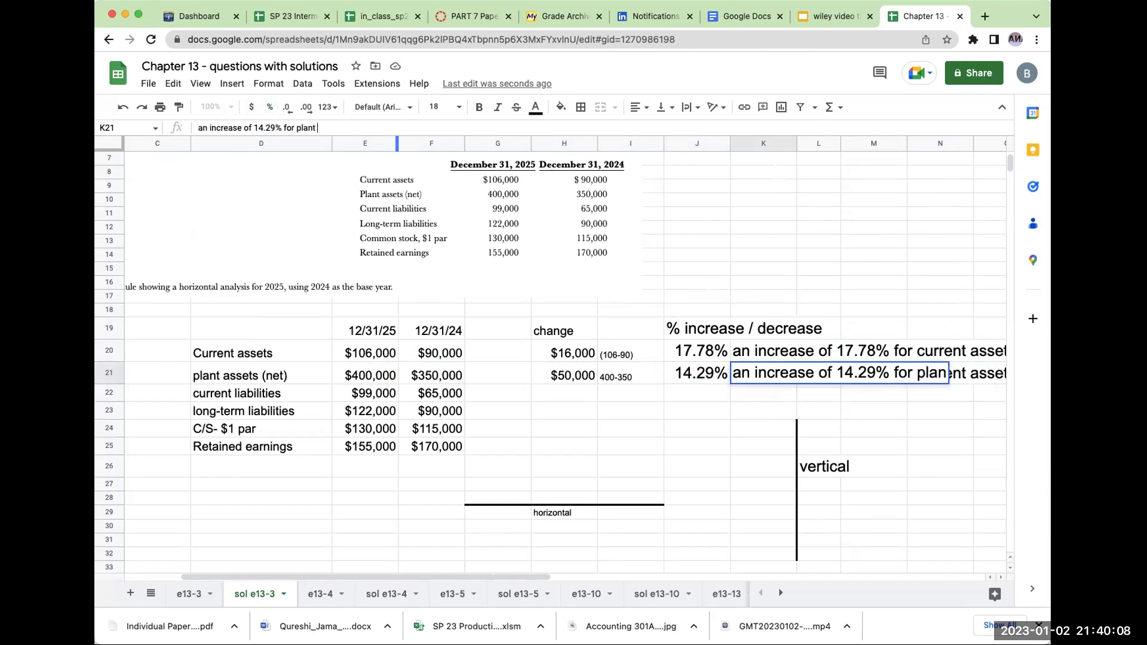
key(Return)
Step: Calculate the change in current liabilities in H22 by subtracting F22 from E22
key(Left)
key(Left)
key(Left)
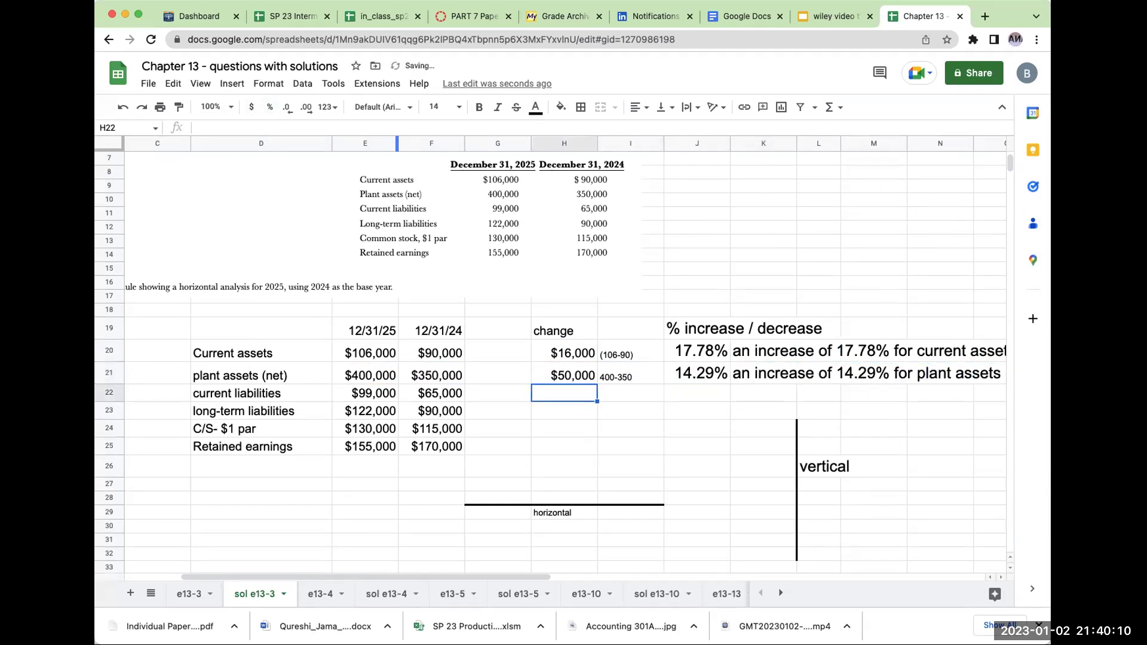
text(=)
key(Left)
key(Left)
key(Left)
text(-)
key(Left)
key(Left)
key(Return)
Step: Enter the working note "99-65" in I22 beside the current liabilities change
key(Up)
key(Right)
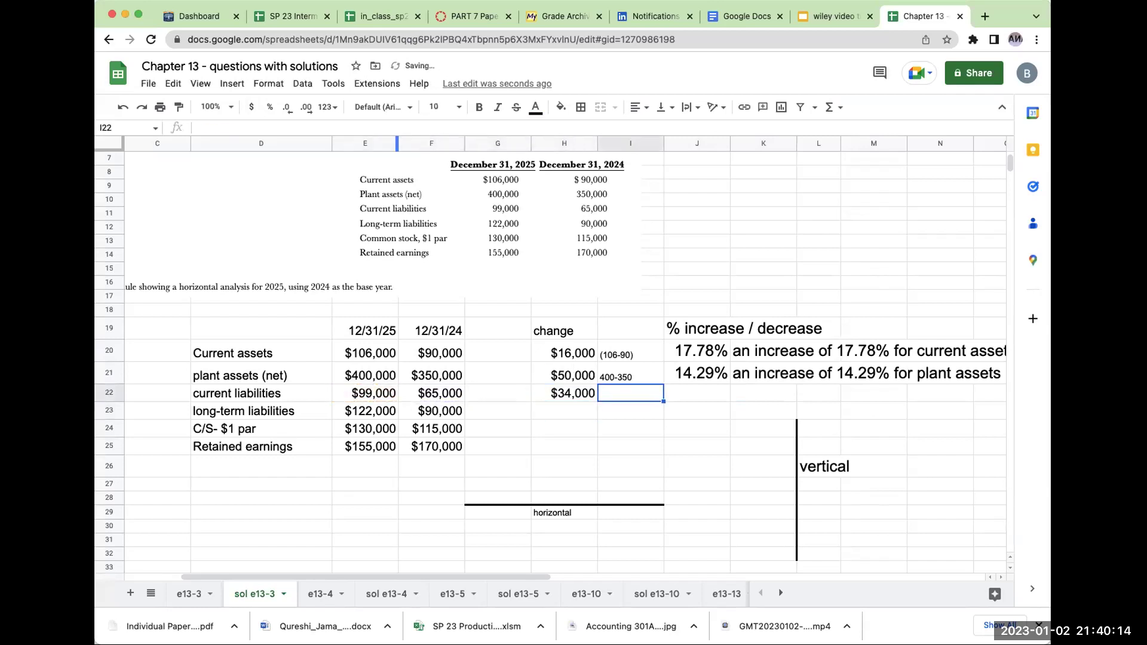
text(99-65)
key(Tab)
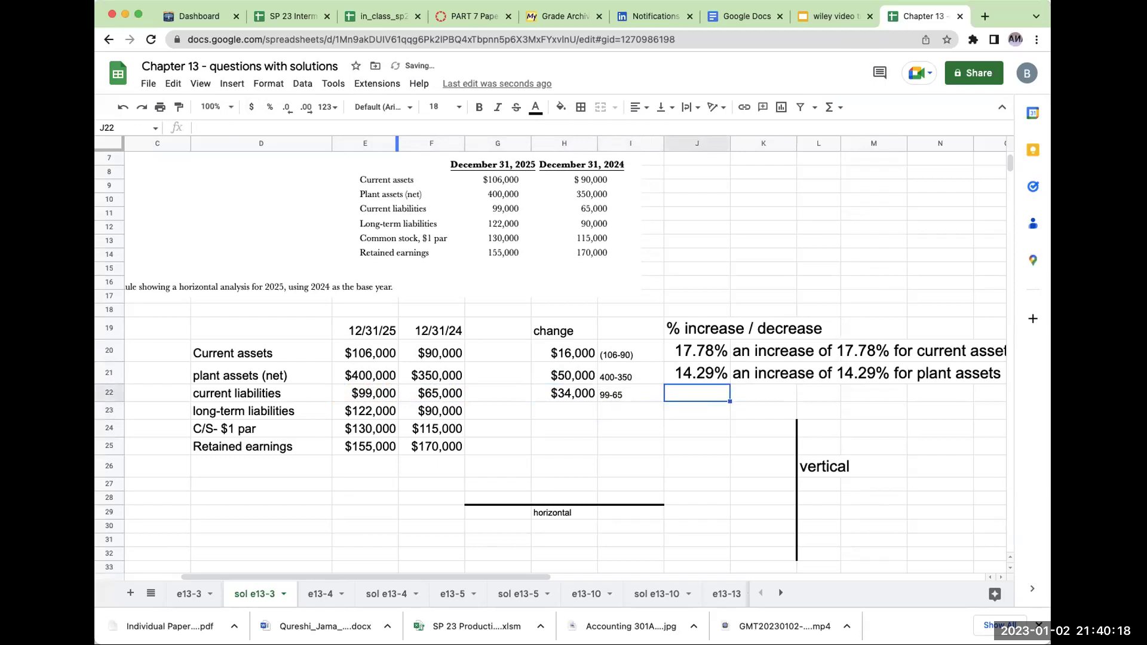
Step: Calculate the percentage change of current liabilities in J22 with the formula +H22/F22 and format it as a percentage
text(+)
key(Left)
key(Left)
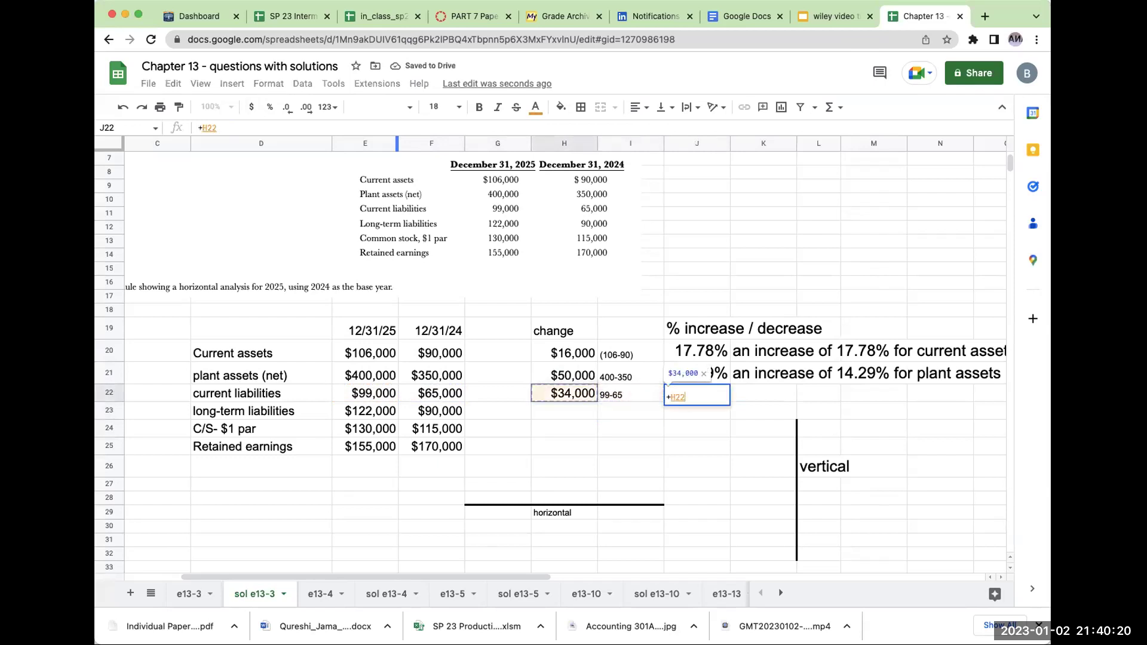
text(/)
key(Left)
key(Left)
key(Left)
key(Left)
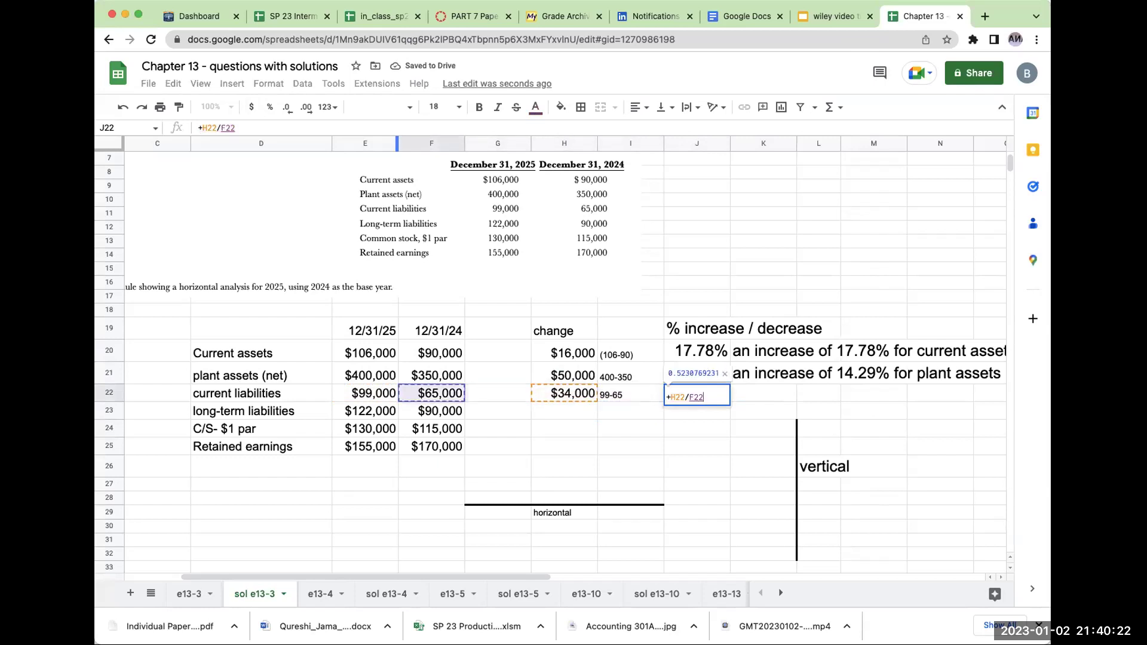
key(Return)
click(696, 395)
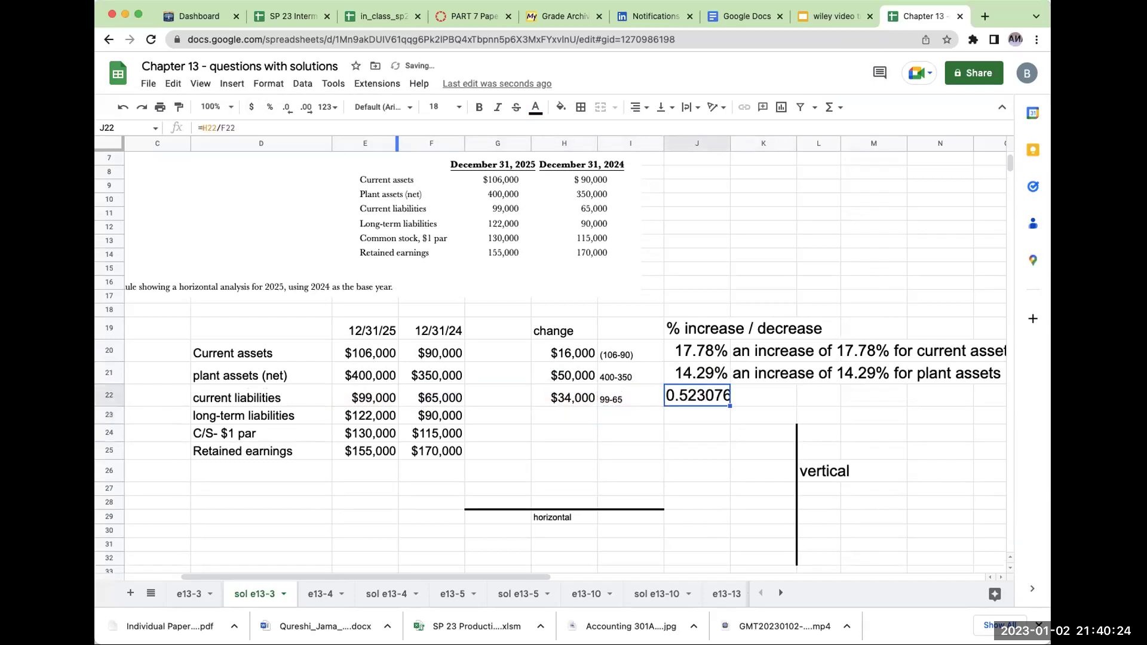
click(269, 107)
Step: Enter the note "an increase of 52.31% for current liabilities" in K22
click(758, 384)
text(an increase of 52.)
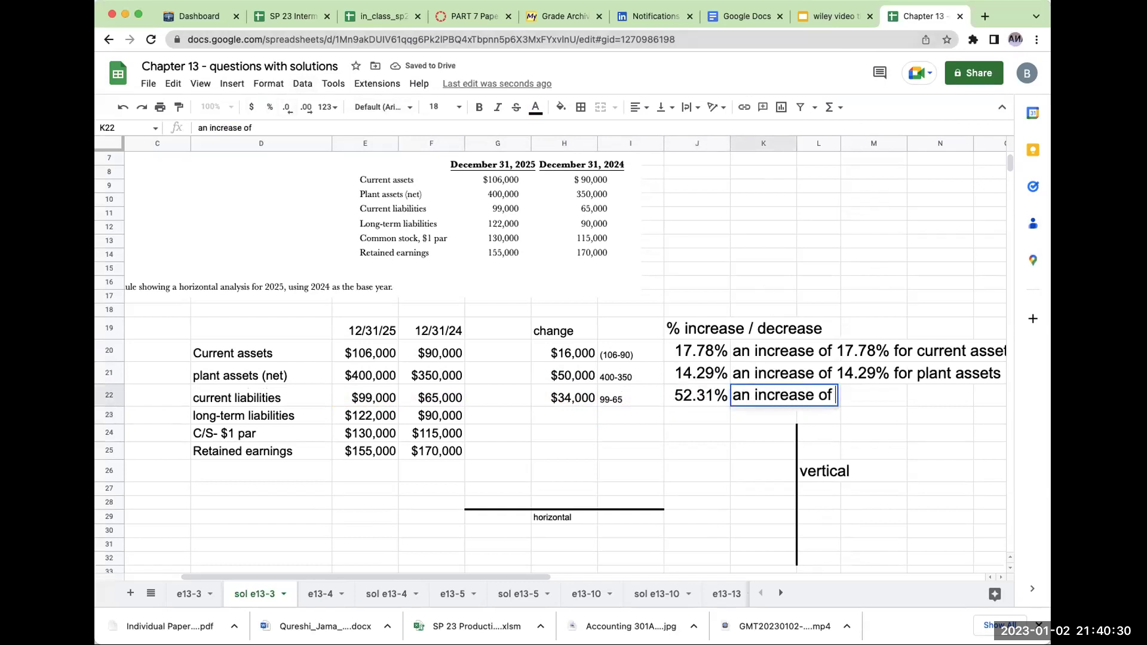
text(% )
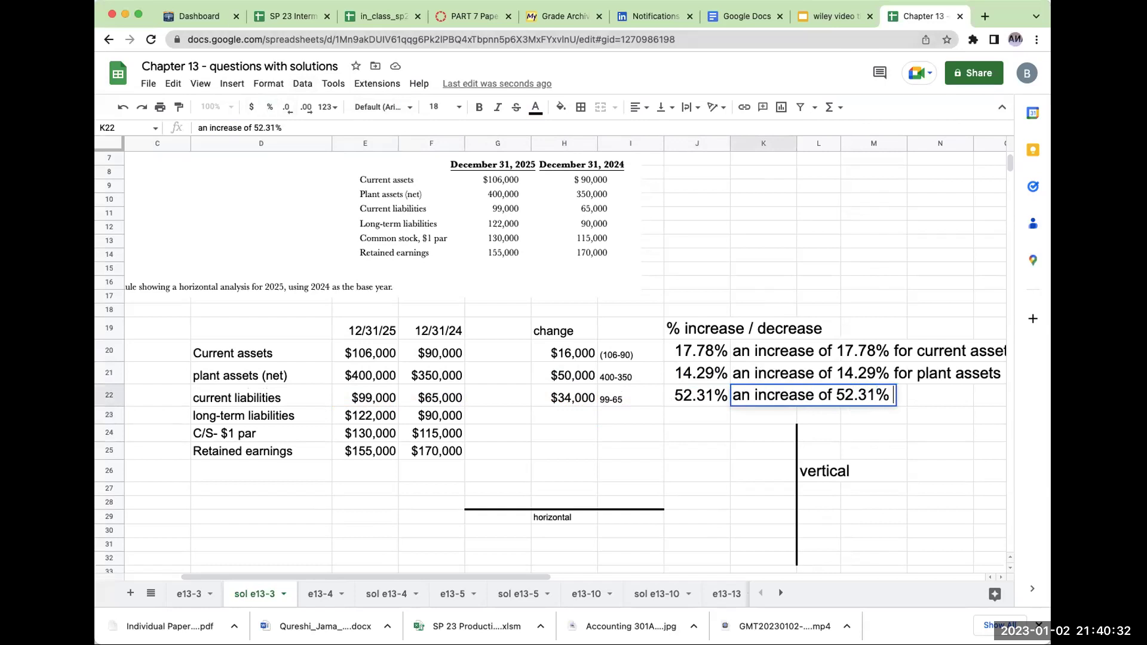
text(for curren t liabilities)
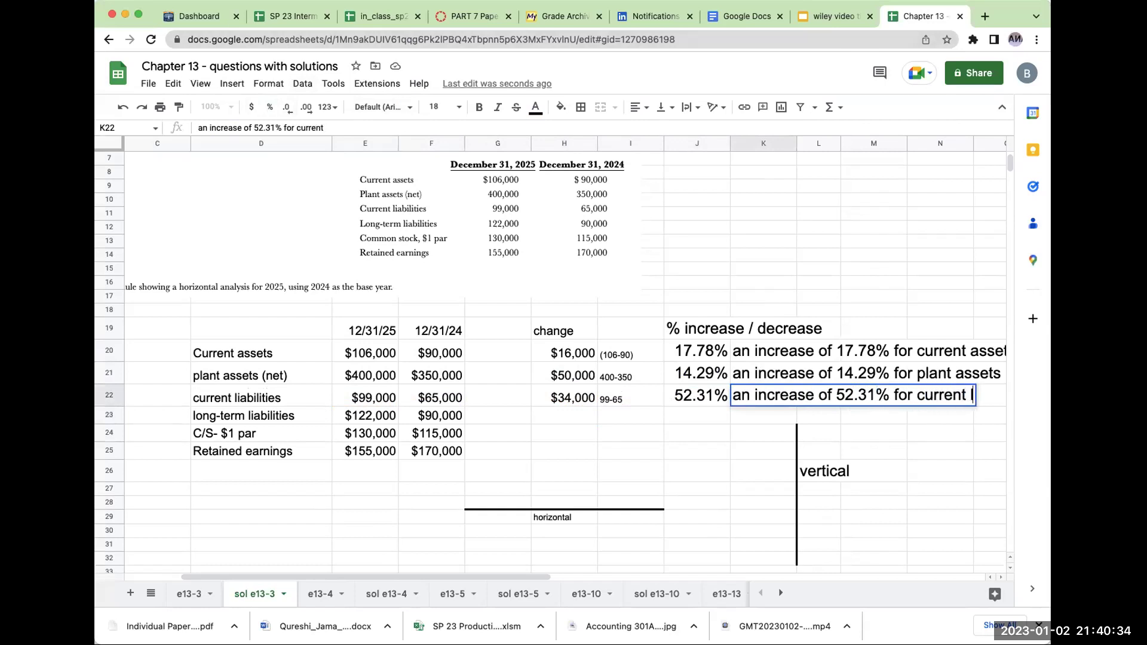
key(Return)
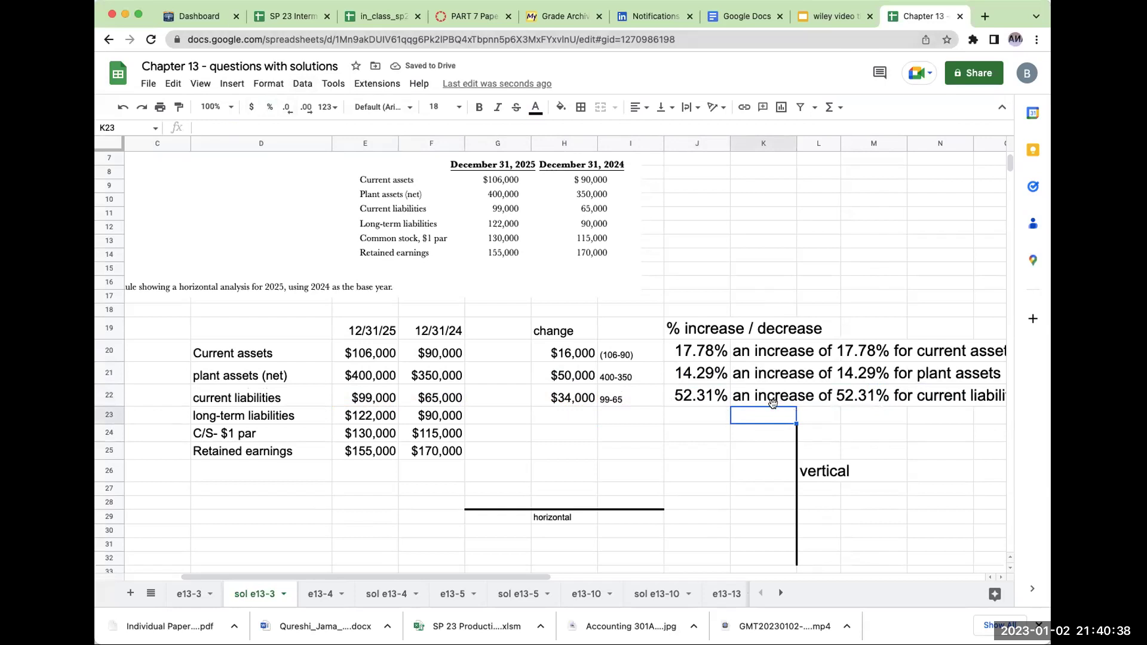
Step: Remove the part of the vertical line between columns K and L in rows 23 to 25
drag(770, 432, 831, 449)
key(ctrl+v)
click(913, 449)
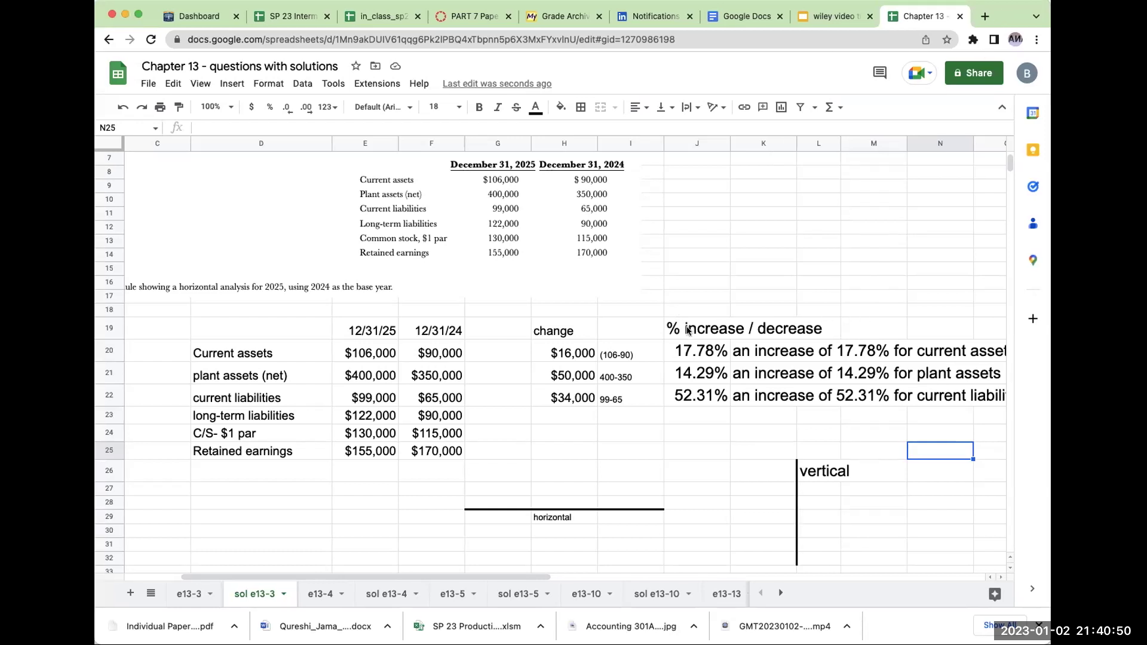
Step: Insert one blank column before the "% increase / decrease" column
click(697, 143)
right_click(703, 175)
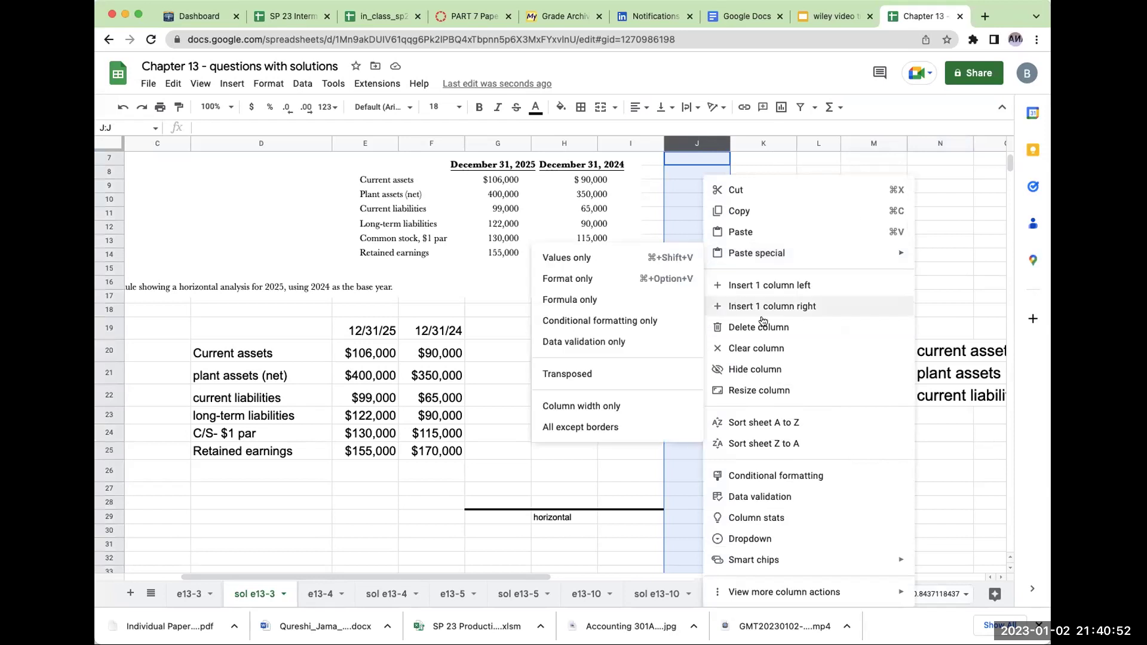
click(760, 285)
click(726, 434)
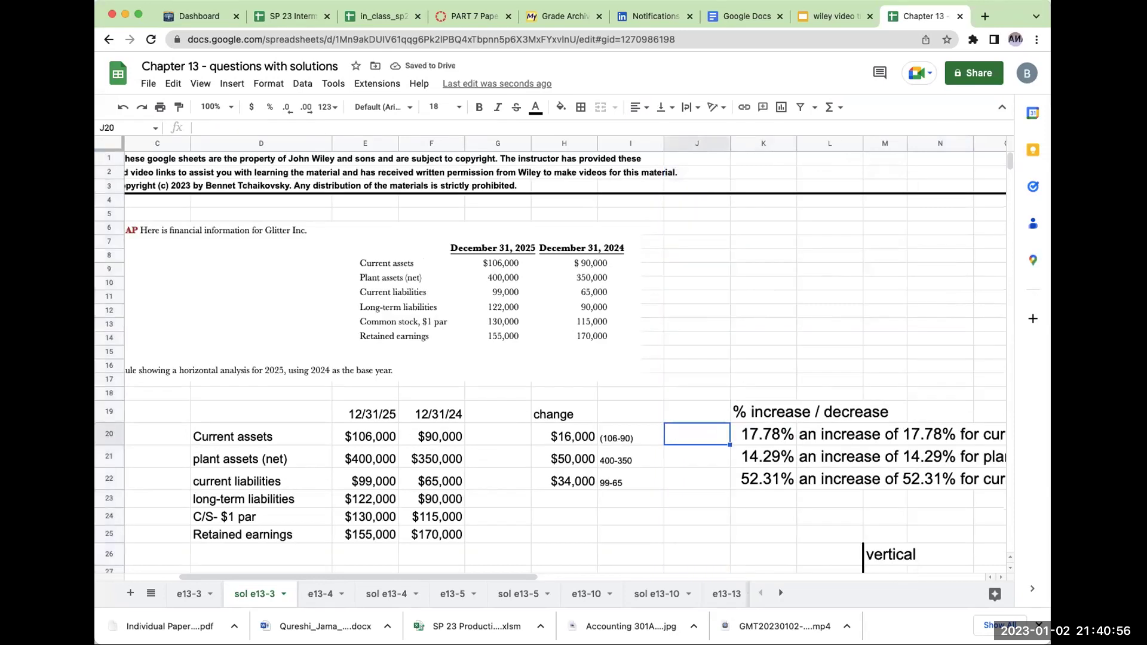
text(1600)
key(BackSpace)
key(BackSpace)
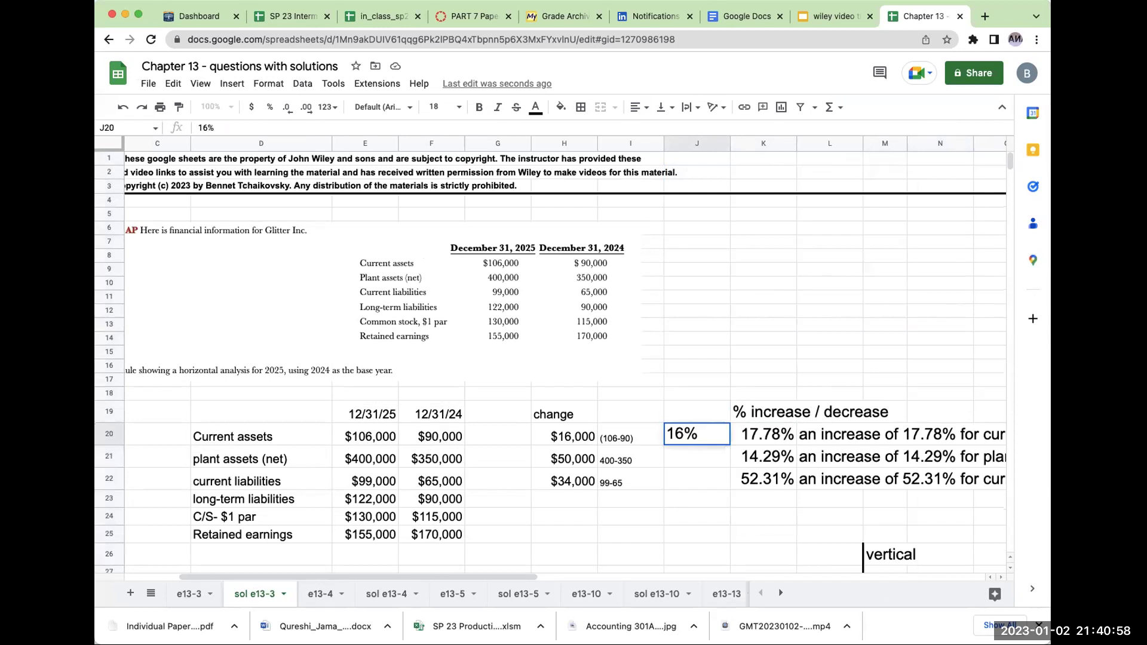
Step: Set the font size of J20:J24 to 10 and apply the currency format to these cells
drag(696, 434, 696, 517)
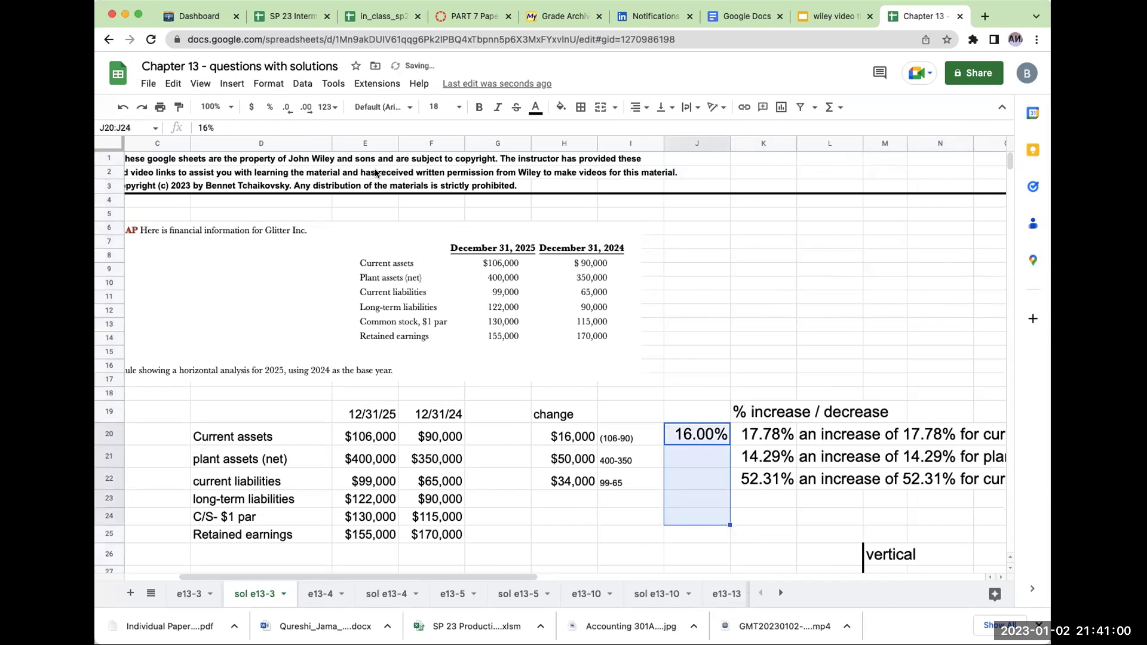
click(438, 107)
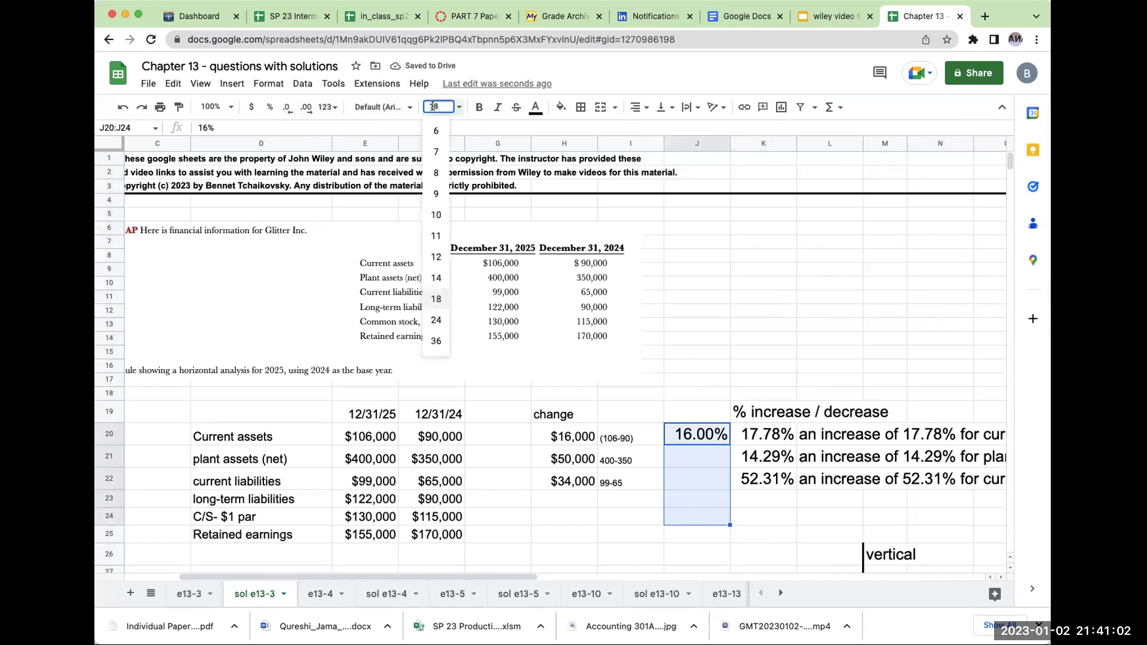
click(437, 213)
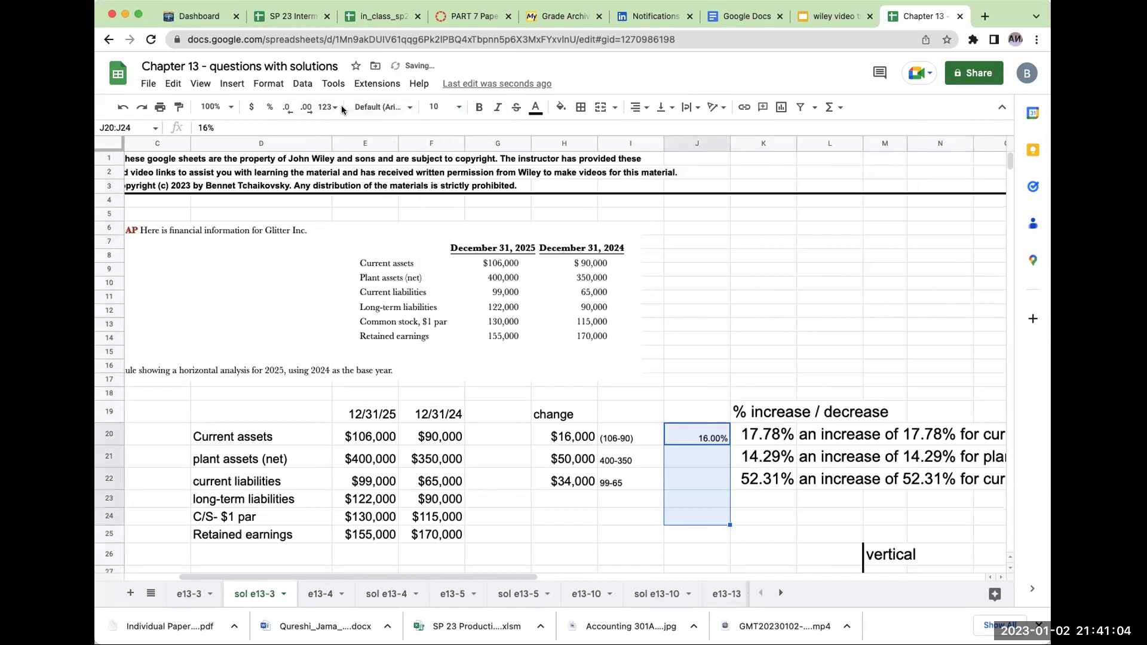
click(258, 107)
Step: Replace the content of J20 with the working note "16/90 = 17.78%" for current assets
click(690, 442)
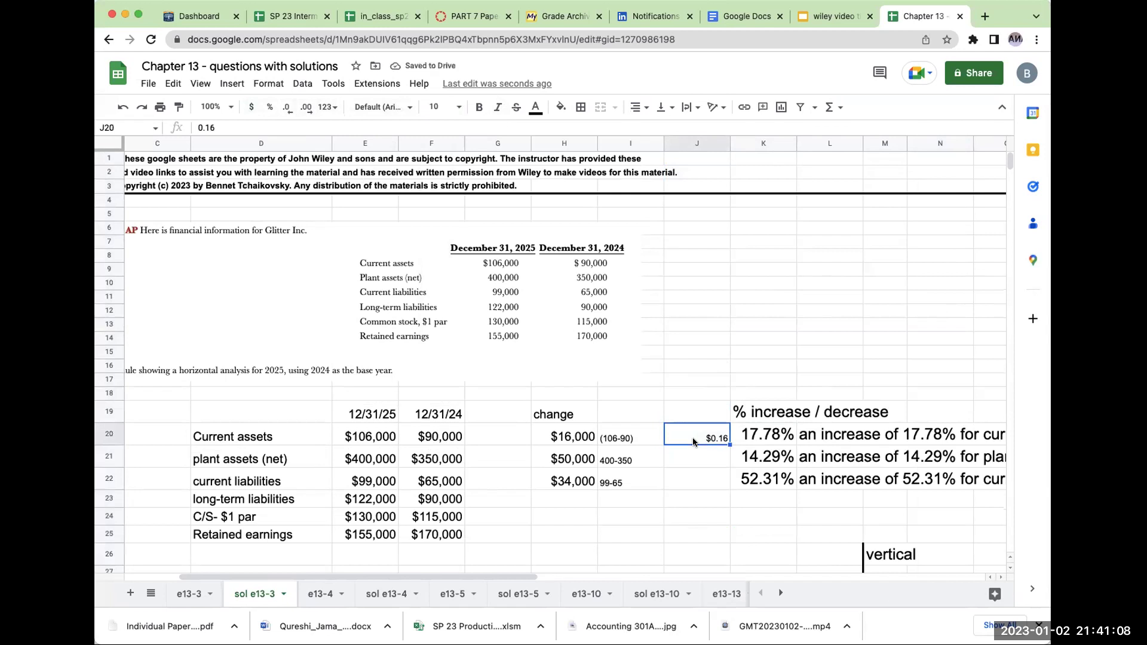
text(16/90 = 1)
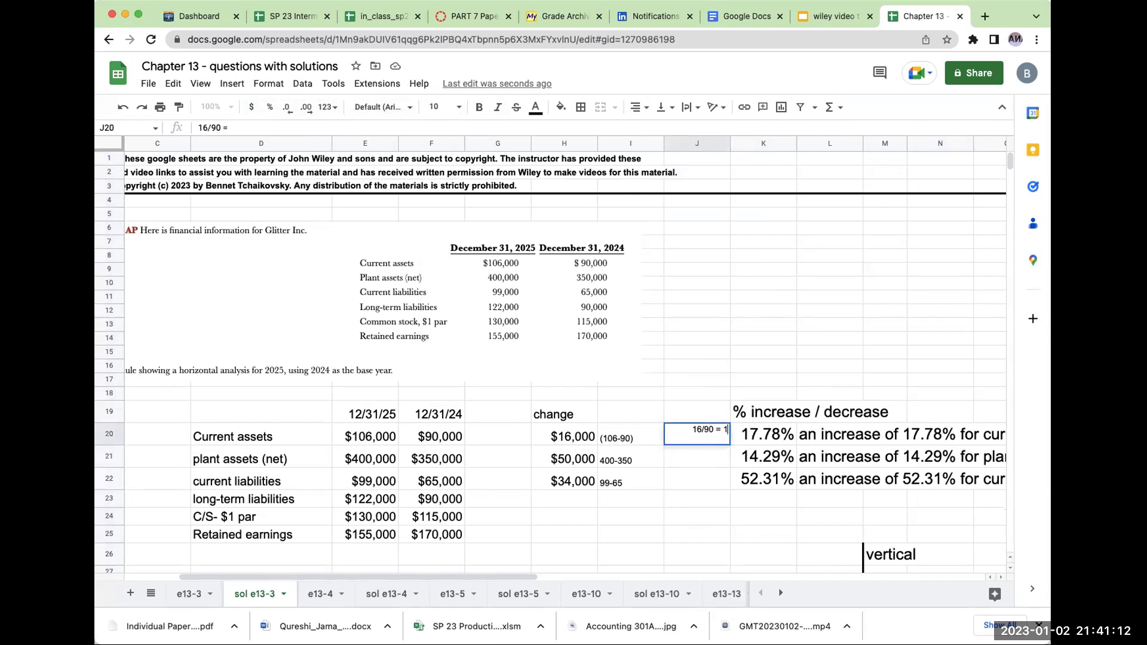
text(7.78%)
key(Return)
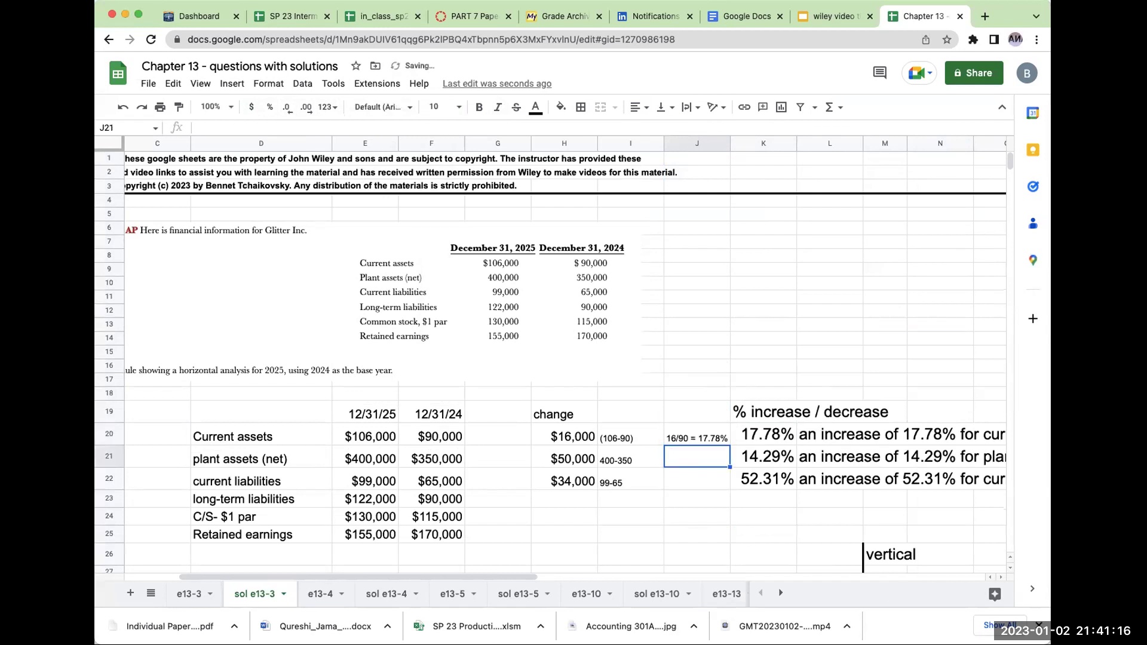
Step: Enter the working notes "50/350 = 14.29" in J21 for plant assets and "34/65 = 52.31%" in J22 for current liabilities
text(50)
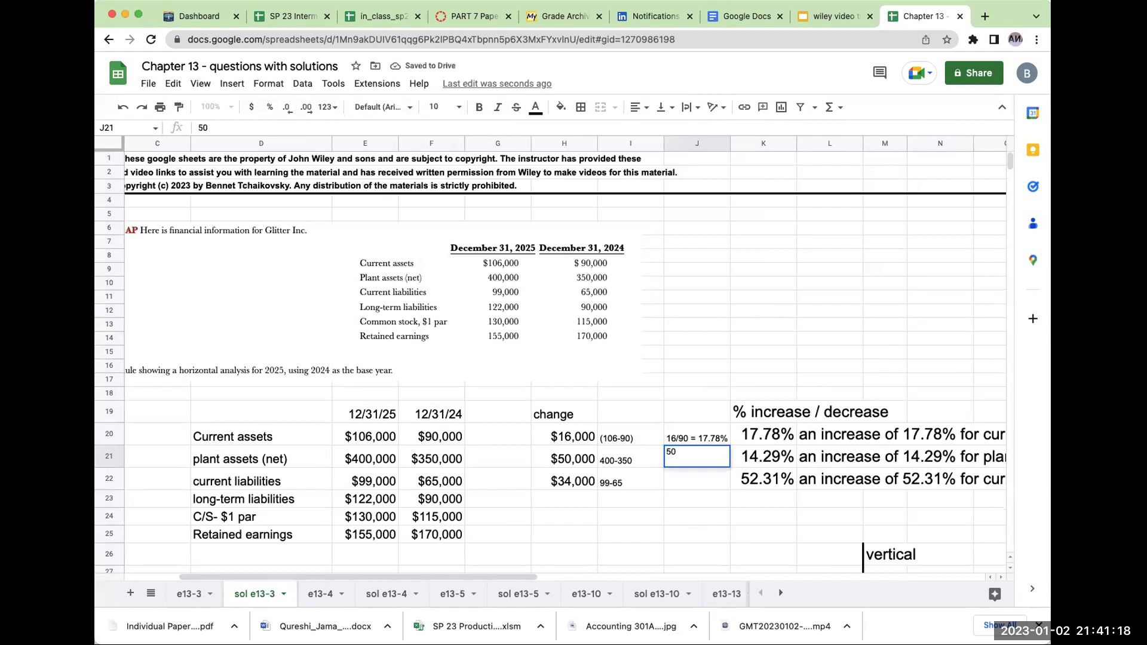
text(/350 = 14.29)
key(Return)
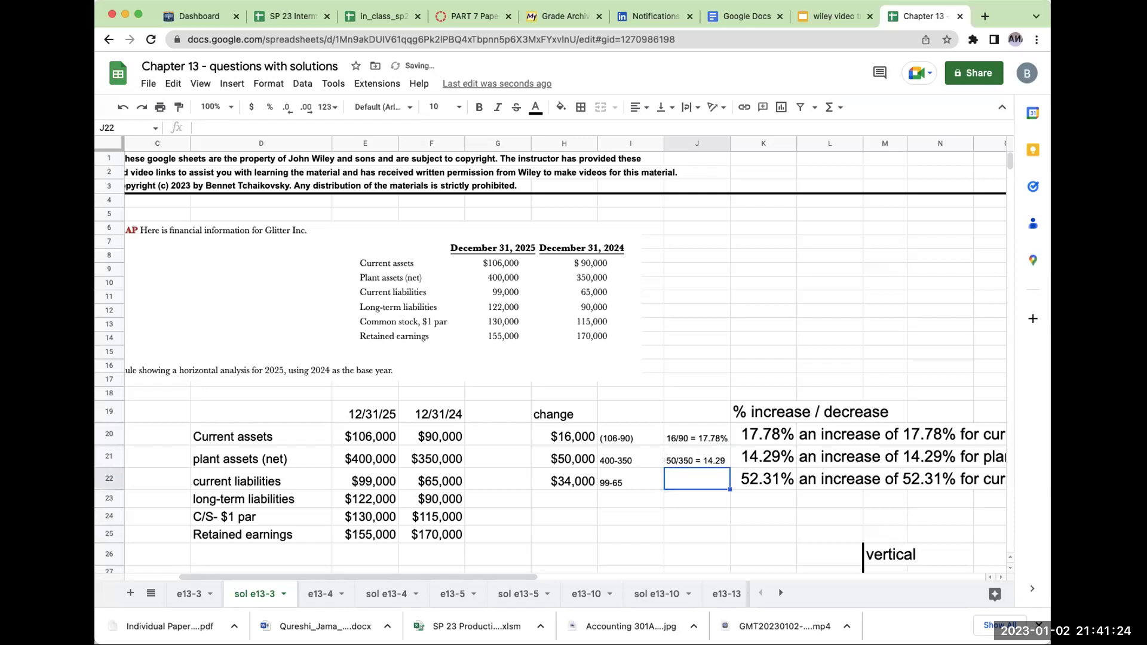
text(34/65)
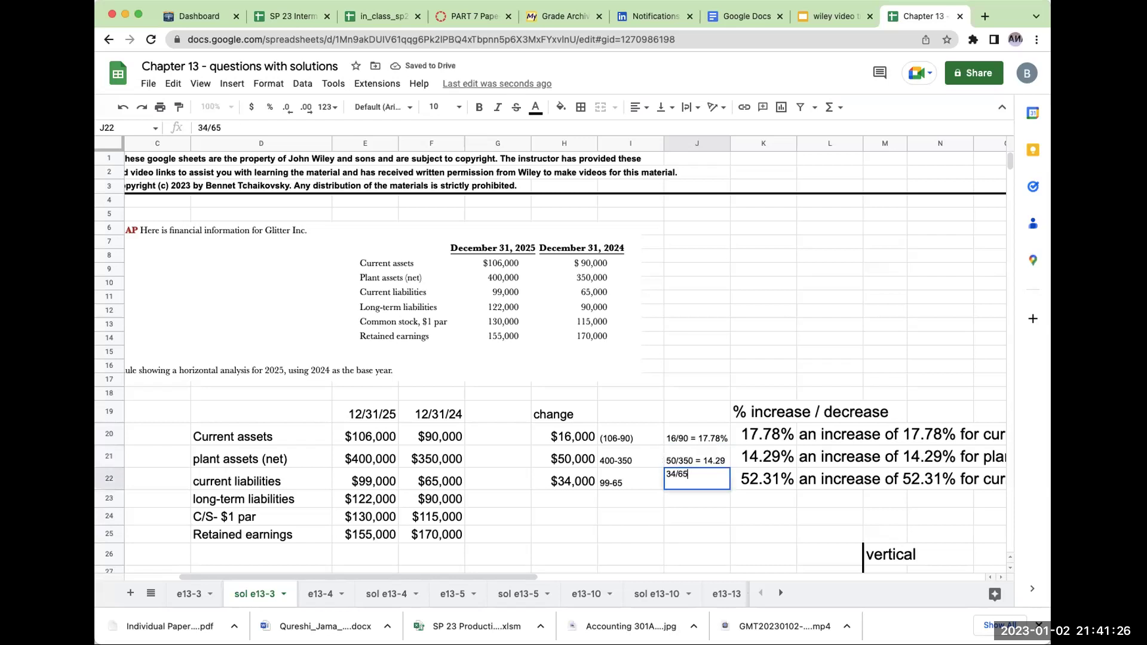
text( = 52.31%)
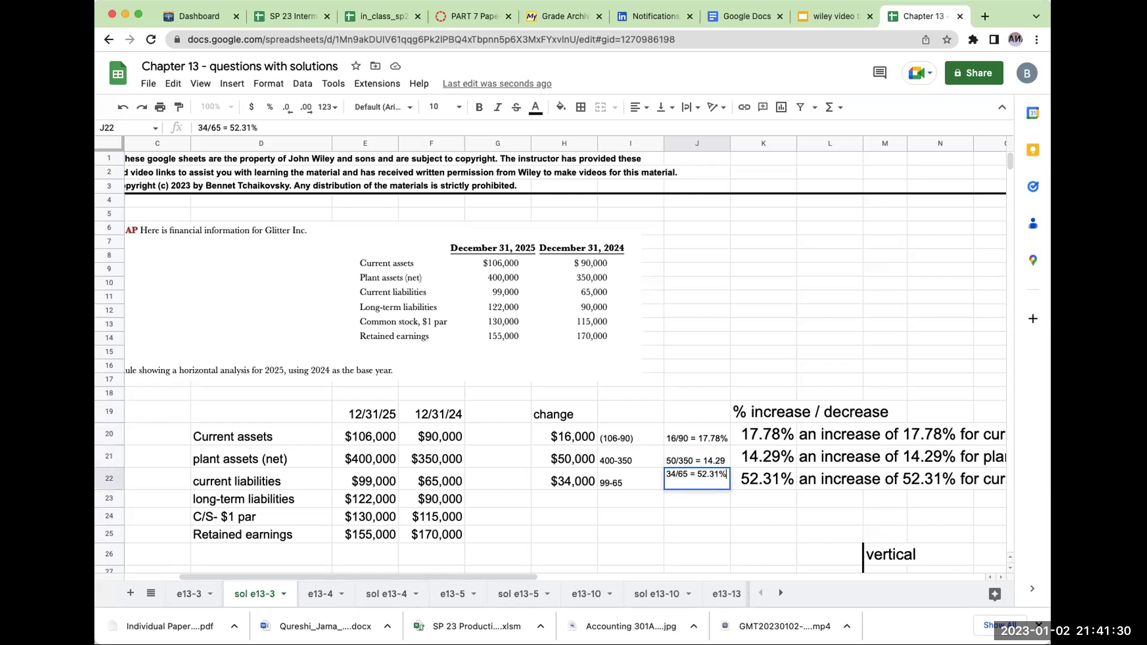
key(Return)
Step: Calculate the long-term liabilities change in H23 with =E23-F23 and enter the working note "122-90" in I23
click(564, 498)
text(=E23-F23)
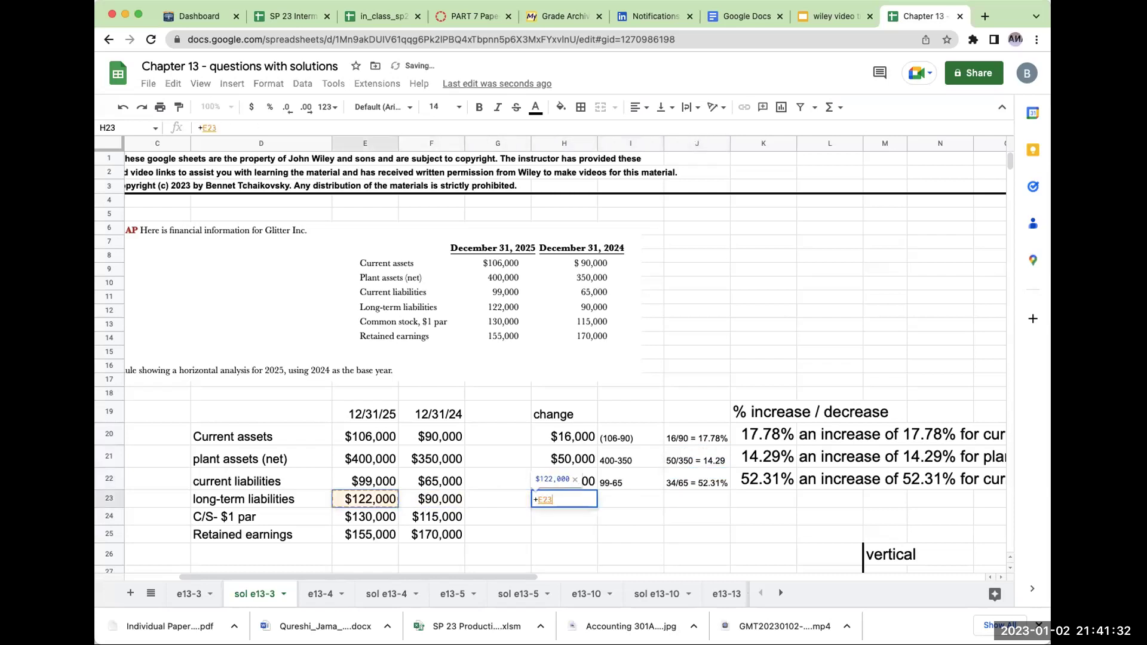
key(Return)
click(630, 498)
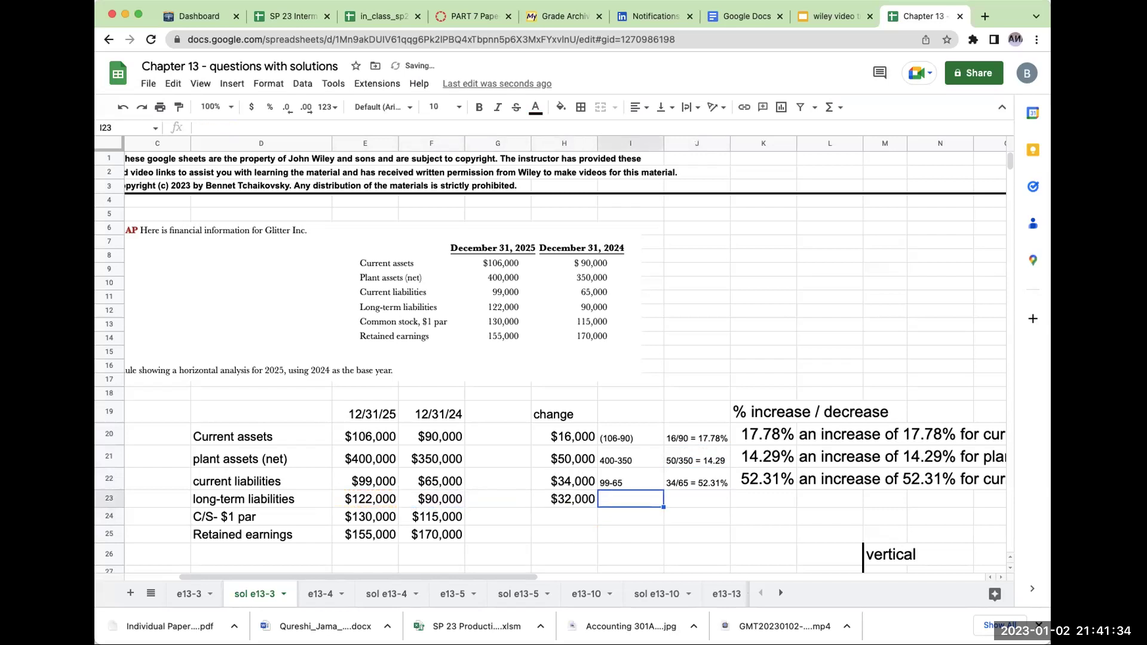
text(122-90)
key(Tab)
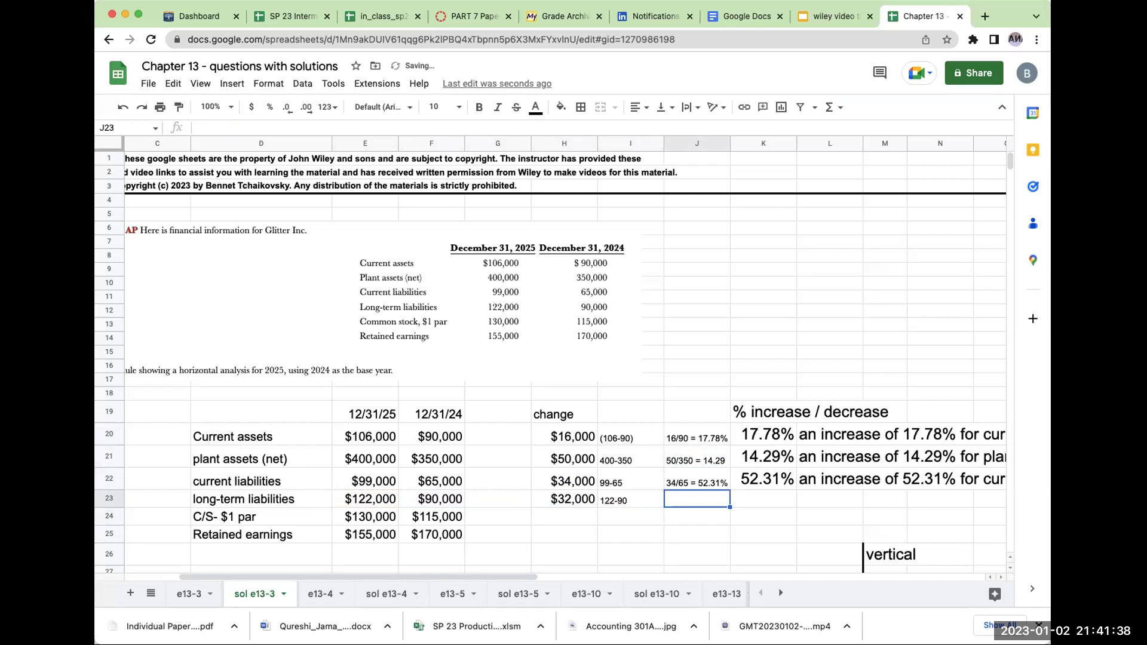
Step: Copy the percentage formula from K22 to K23 and enter the working note "32/90 = 35.56%" in J23
text(32/90)
key(Tab)
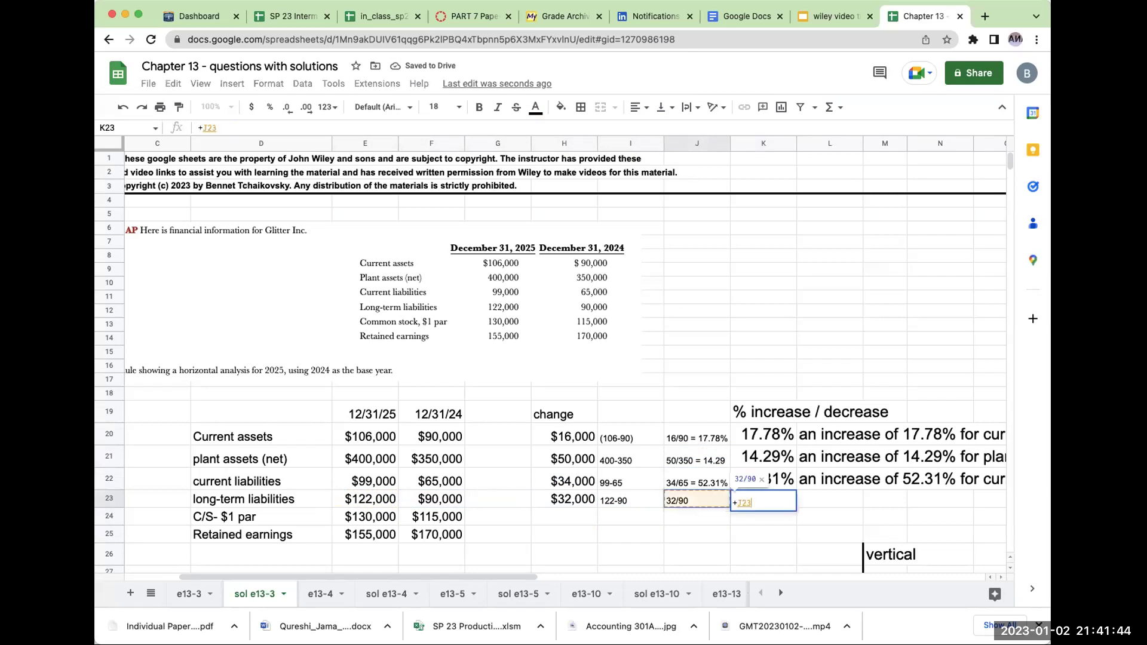
click(763, 478)
key(ctrl+c)
key(Down)
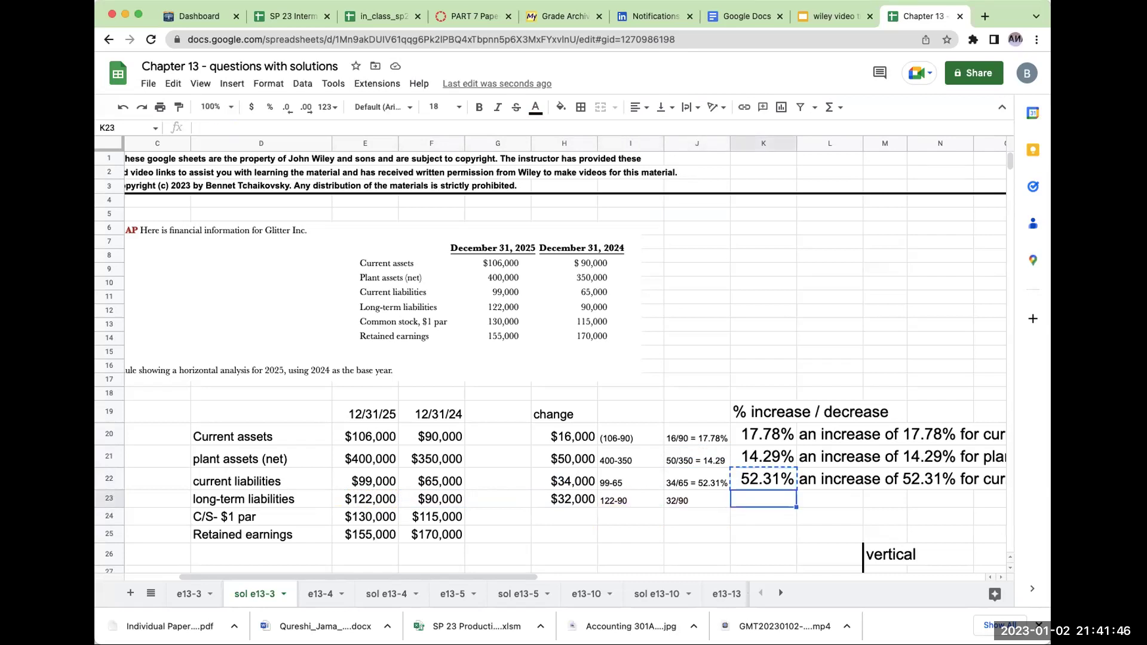
key(ctrl+v)
click(697, 502)
key(Return)
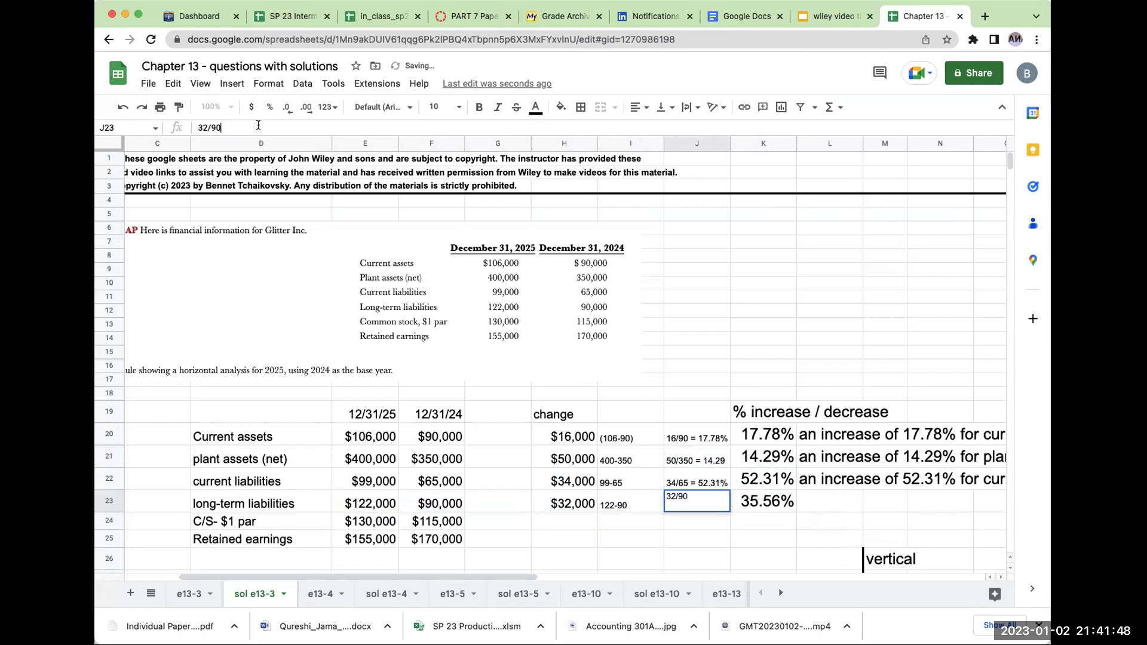
text(= 35.56%)
key(Return)
Step: Enter the explanation "an increase of 35.56% for long-term liabilities" in L23
click(829, 501)
text(an in)
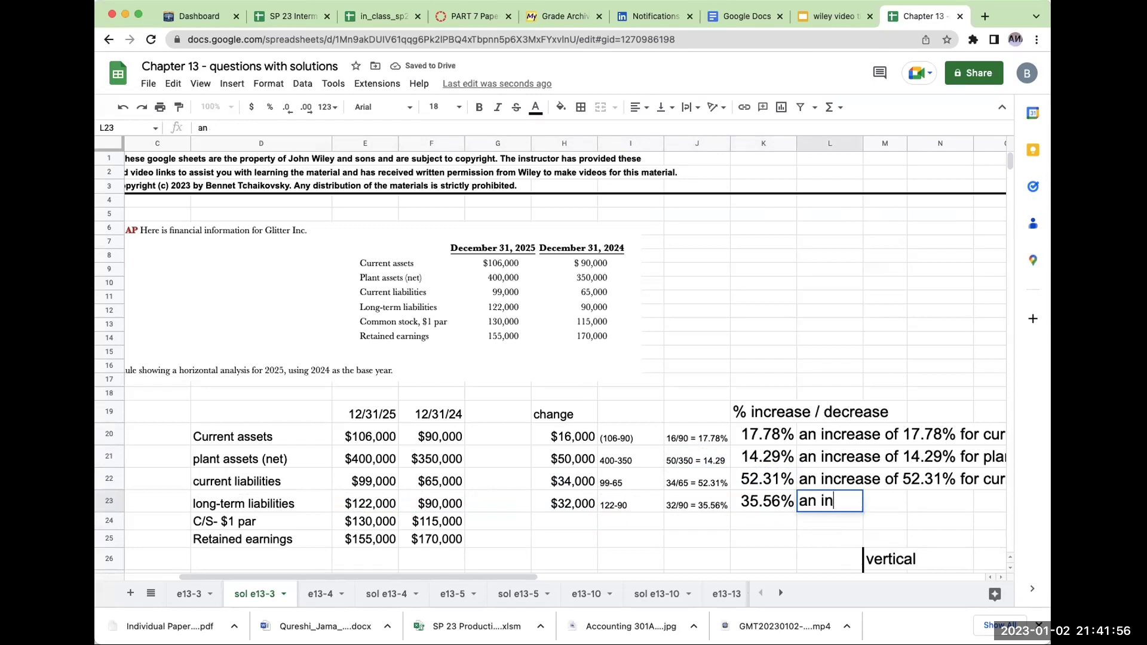
text(crease of 34)
key(BackSpace)
text(5.56)
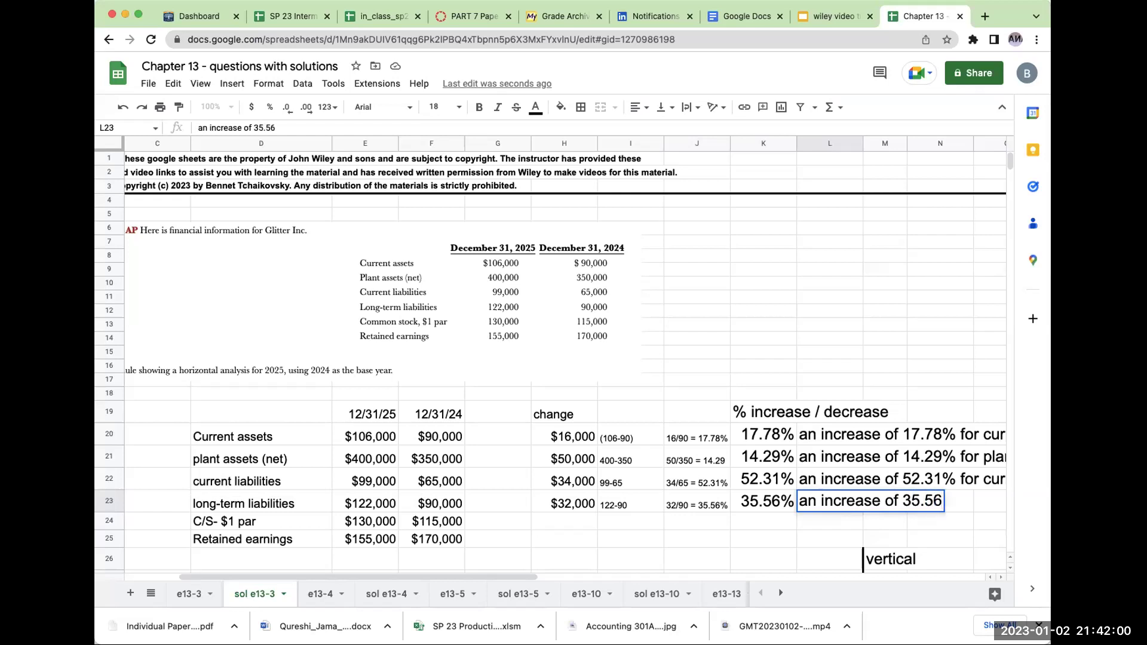
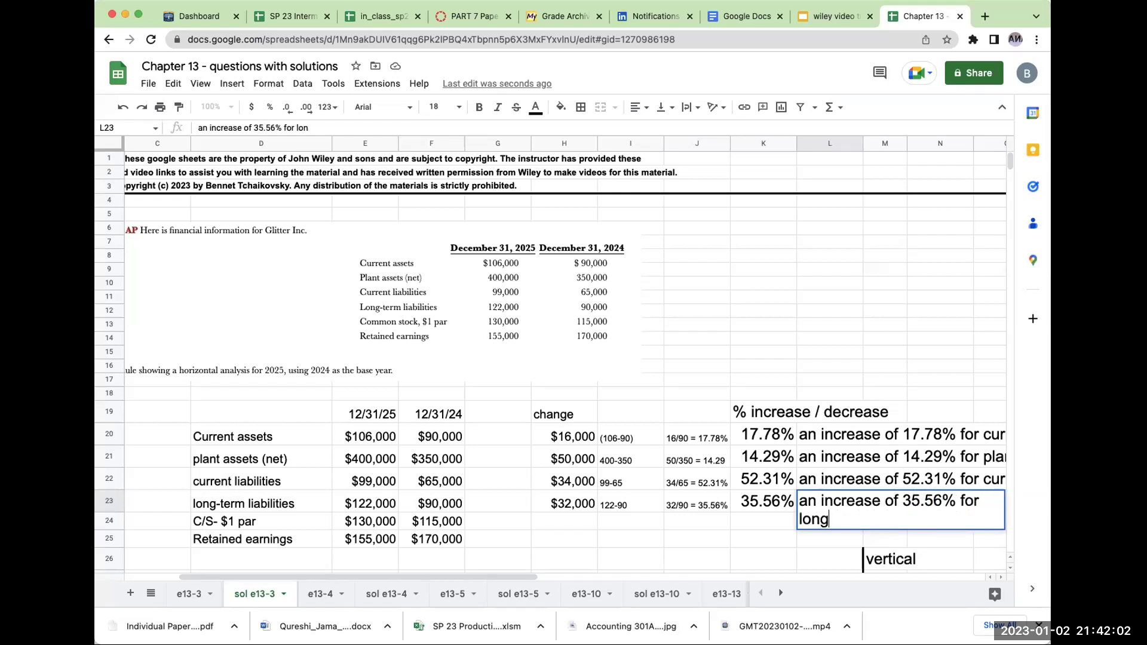
text(liabilities)
key(Return)
Step: Rename the row label in D23 as "non-current liabilities"
key(Up)
key(Left)
key(Left)
key(Left)
key(Left)
key(Left)
key(Left)
key(Left)
key(Left)
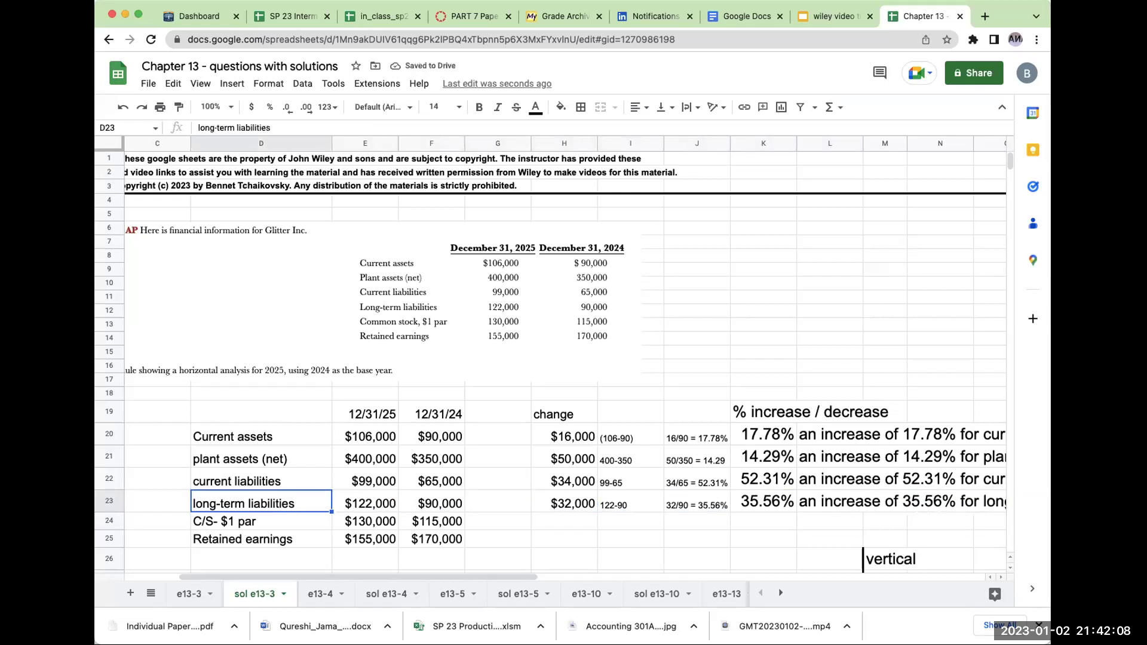
text(non-curre)
key(BackSpace)
text(n-curre)
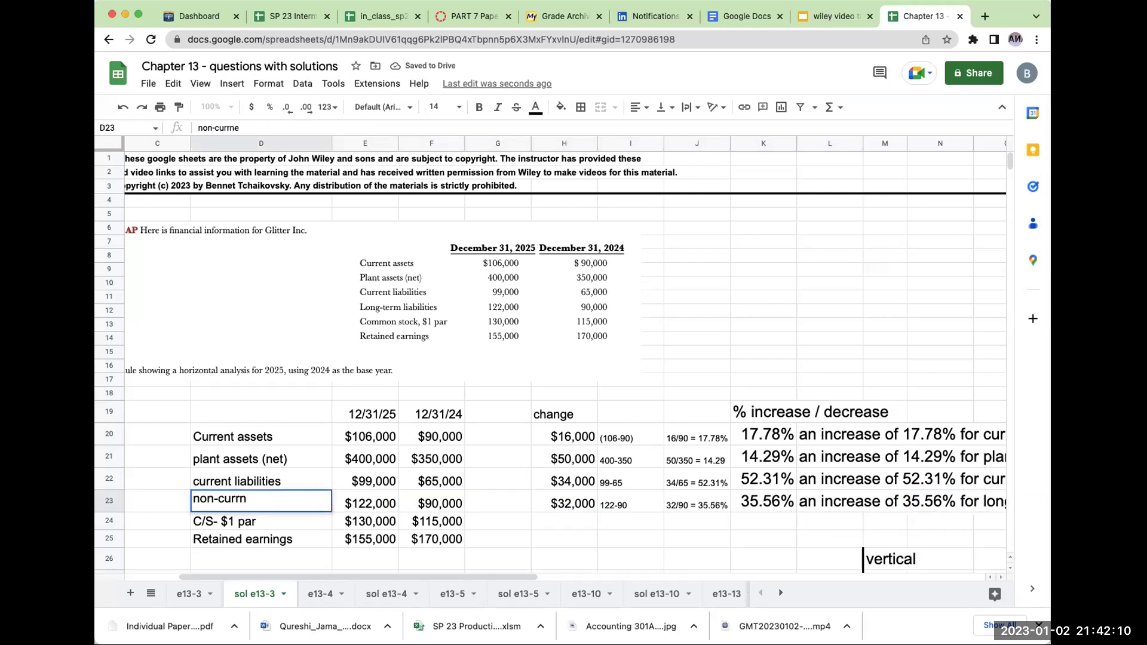
text(nt liabilities)
key(Return)
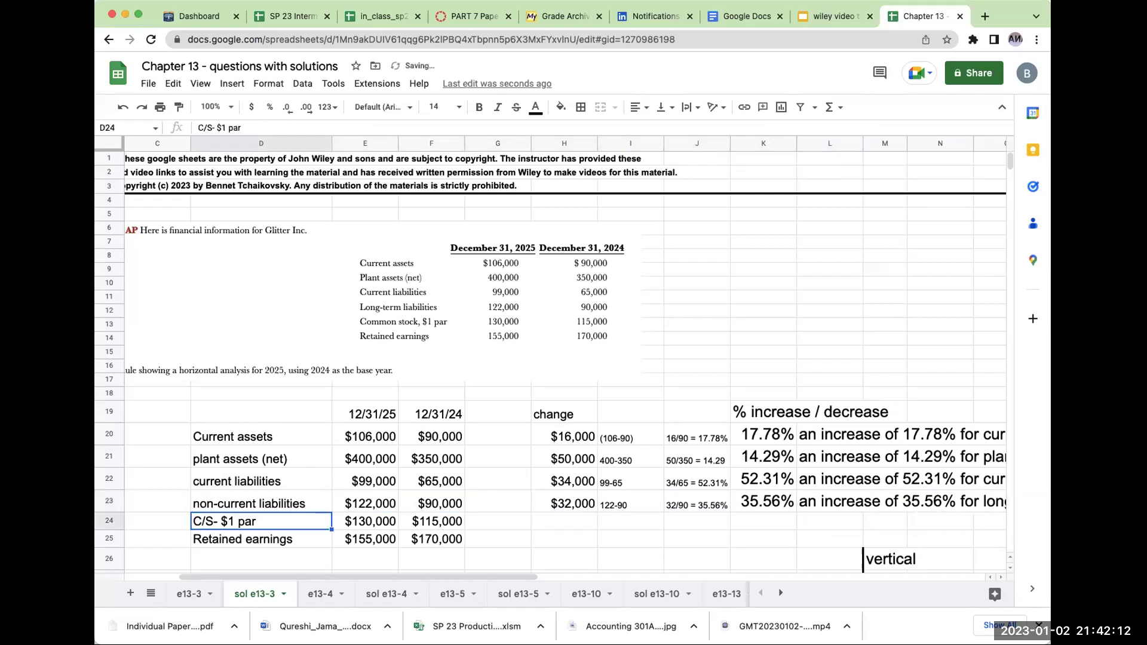
Step: Replace "long-term liabilities" with "non-current liabilities" in the L23 explanation
key(Up)
key(Right)
key(Right)
key(Right)
key(Right)
key(Right)
key(Right)
key(Right)
key(Right)
key(Left)
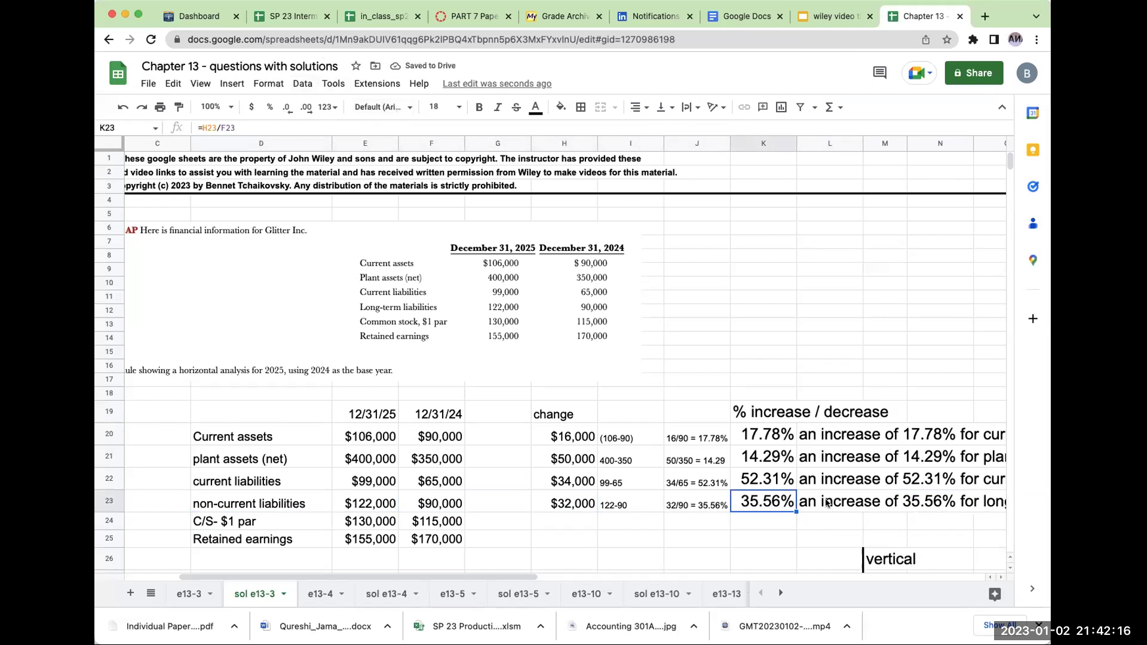
key(Right)
click(397, 124)
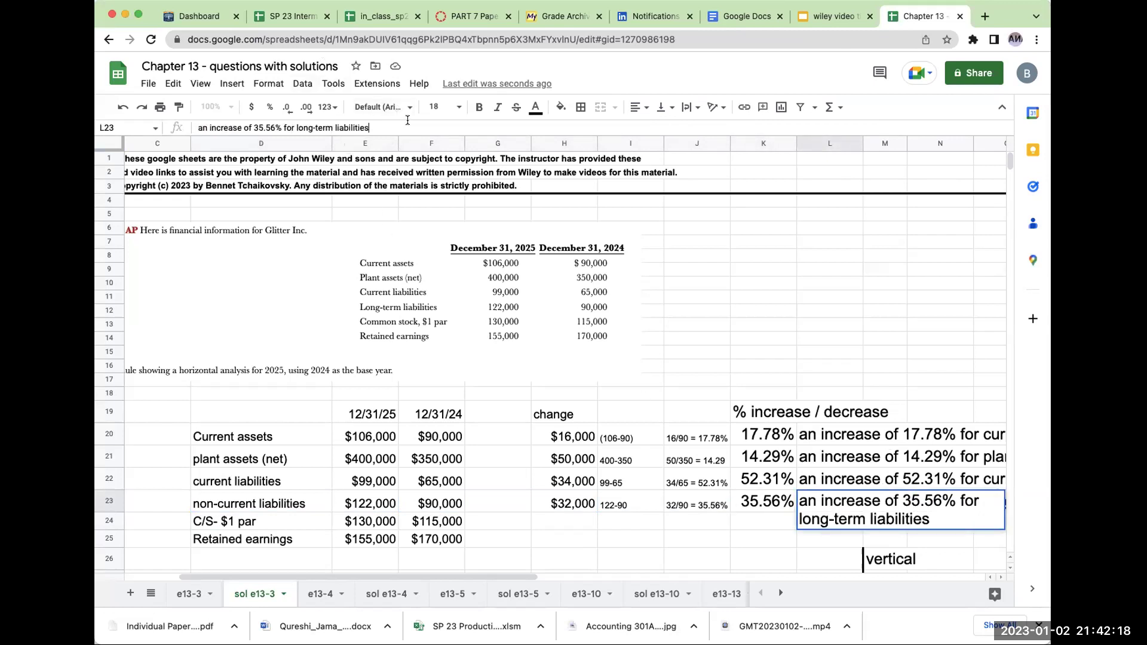
drag(398, 122, 296, 127)
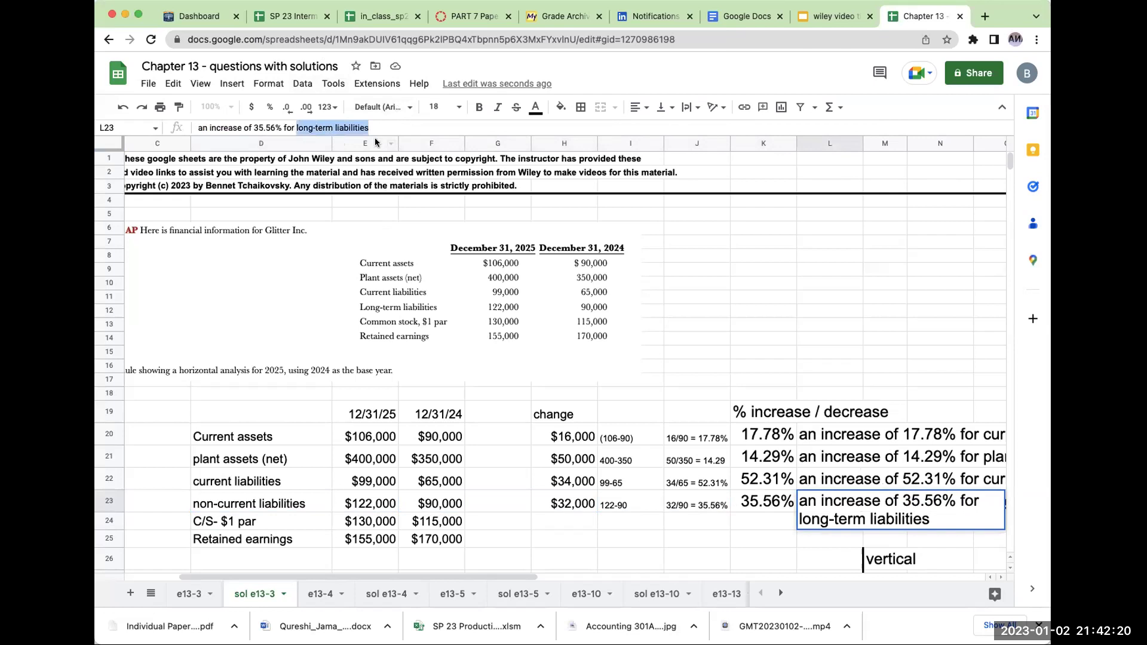
text(non-current)
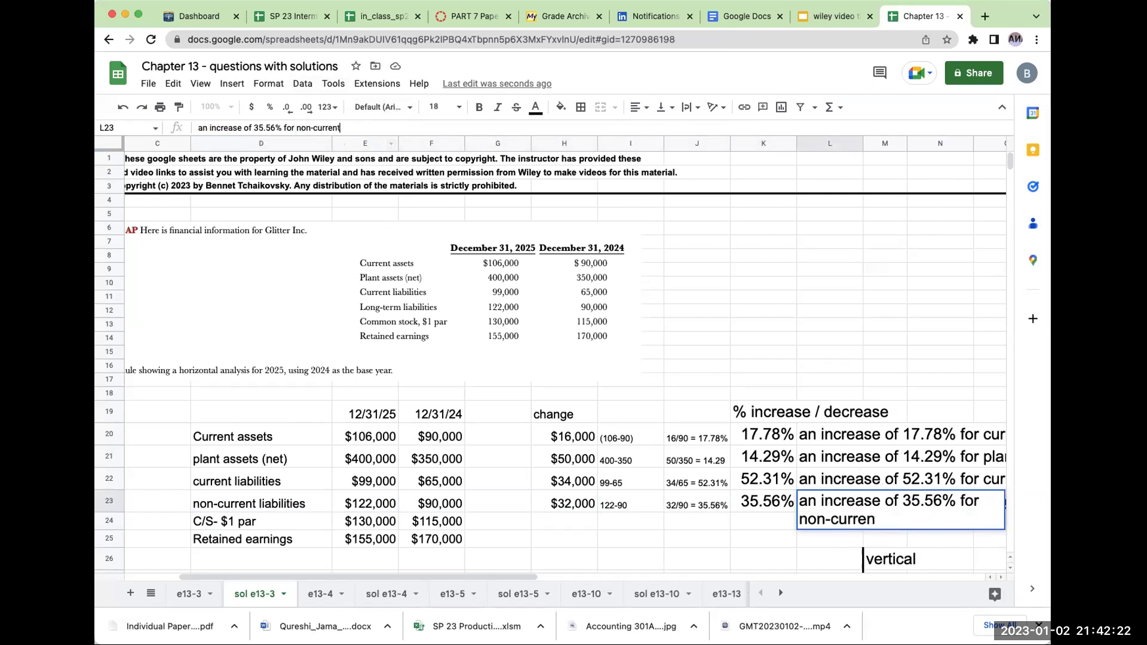
text( liabilities)
key(Return)
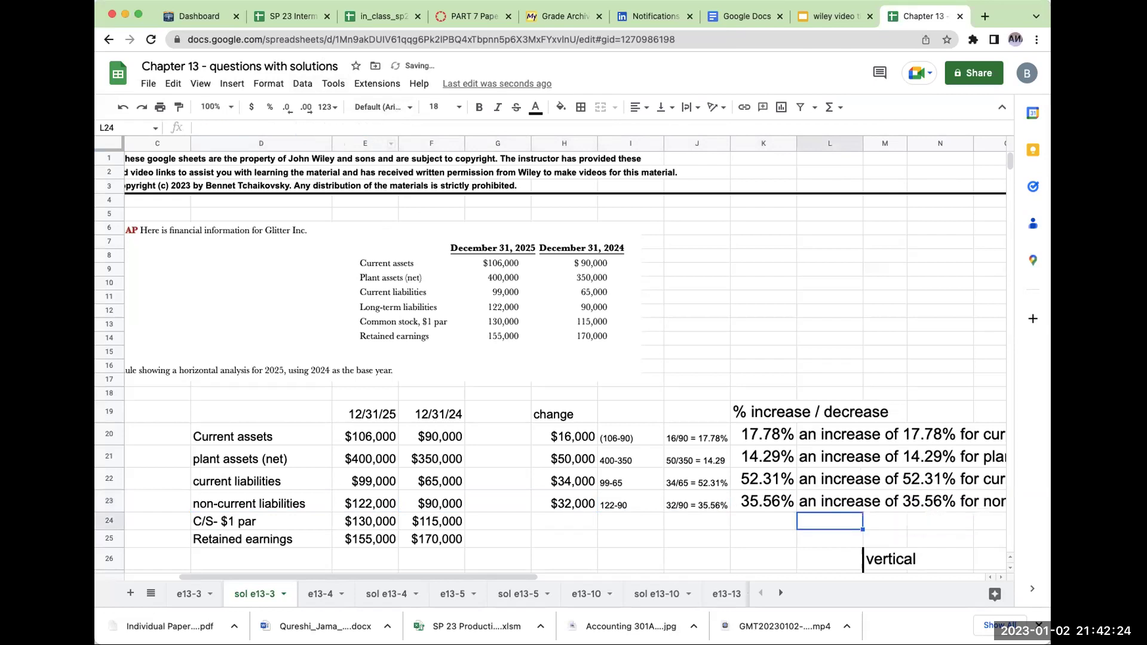
Step: Calculate the common stock change in H24 with =E24-F24 and enter the working note "130-115" in I24
key(Left)
key(Left)
key(Left)
key(Left)
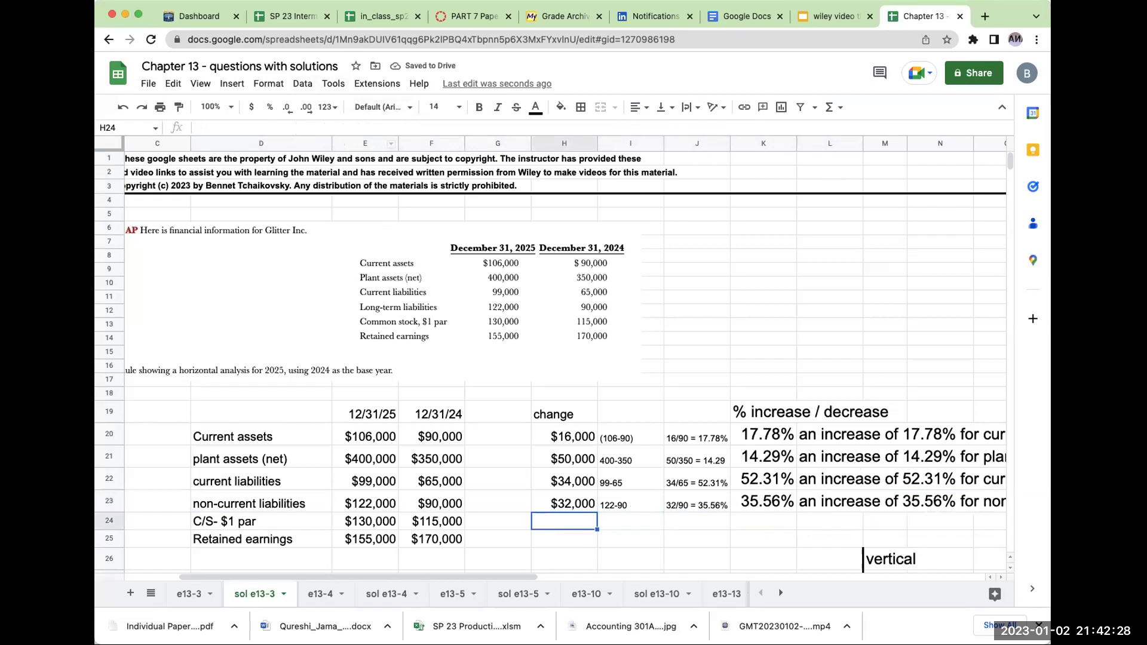
text(=E24-F24)
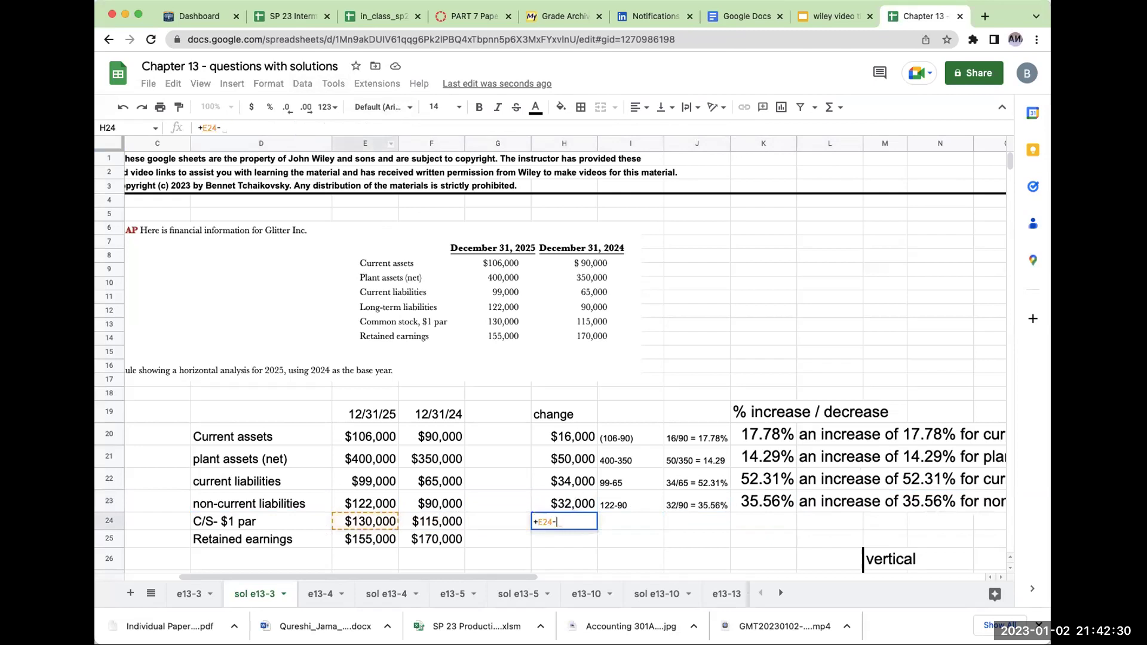
key(Return)
key(Up)
key(Right)
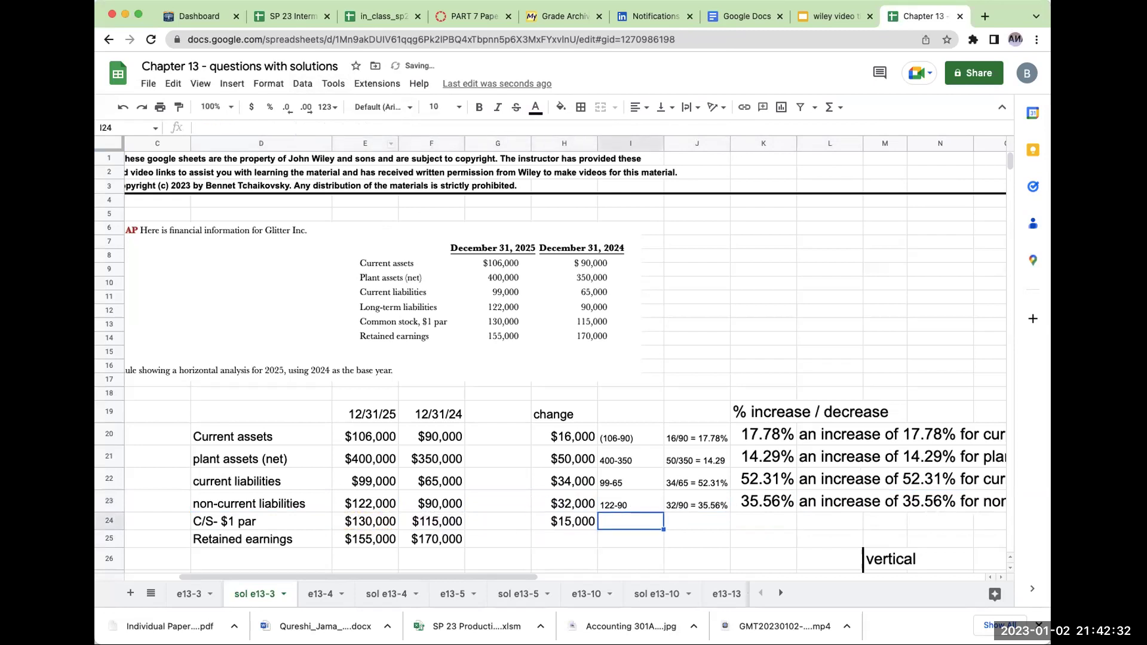
text(130-115)
key(Tab)
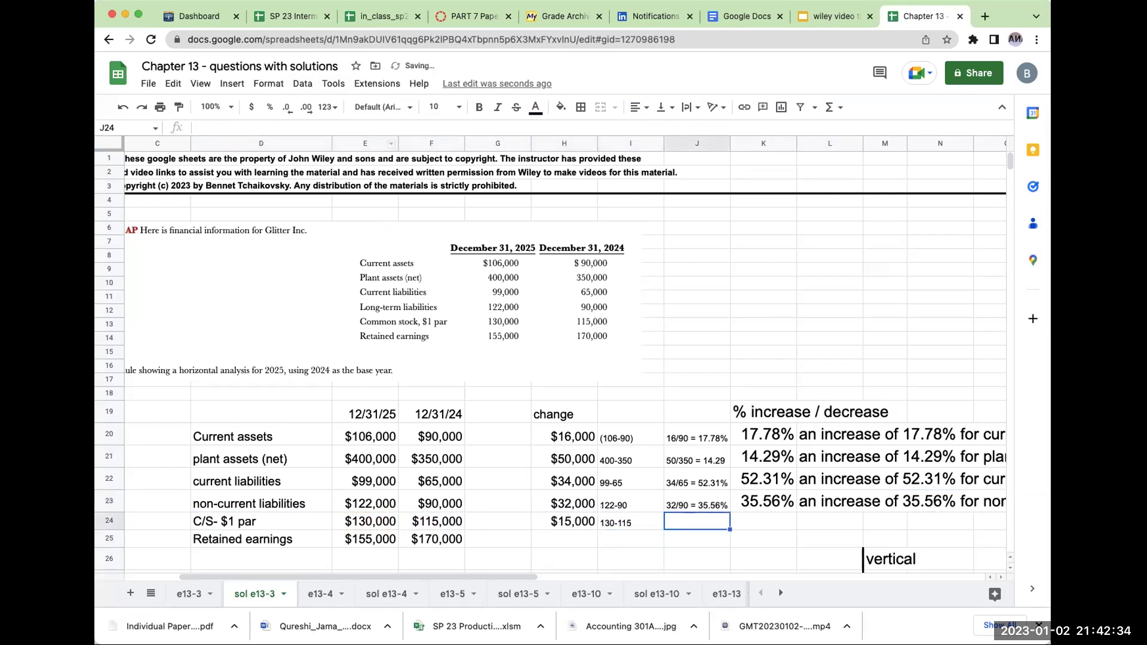
Step: Copy the percentage formula from K23 to K24 and enter the working note "15/155=13%" in J24 for common stock
key(Right)
key(Up)
key(ctrl+c)
key(Down)
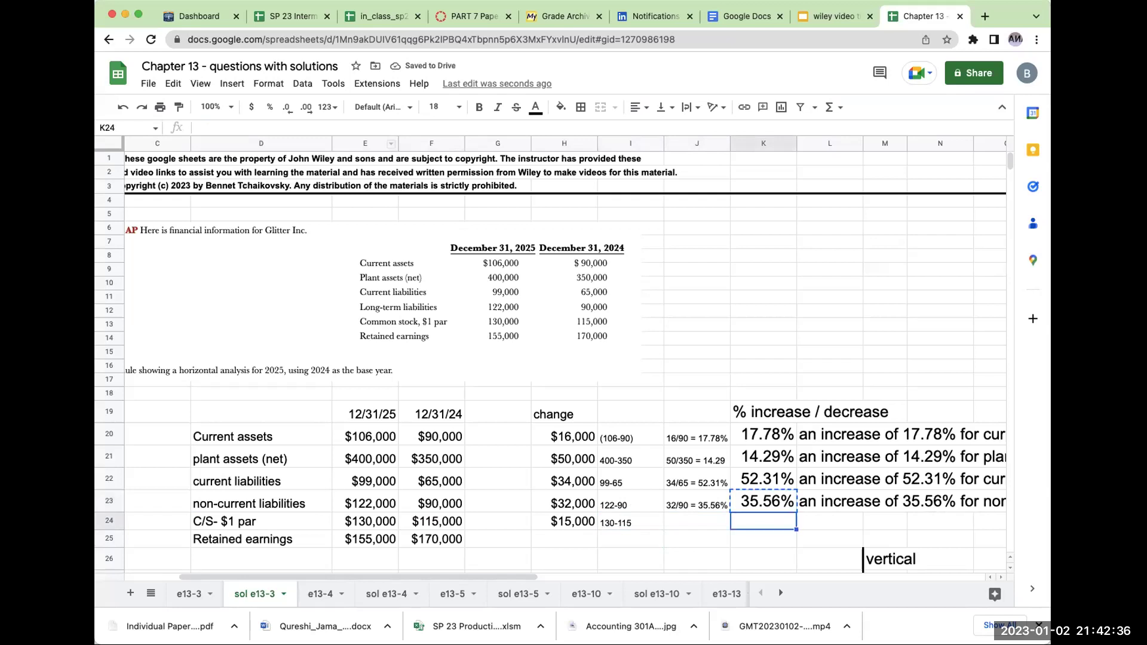
key(ctrl+v)
key(Left)
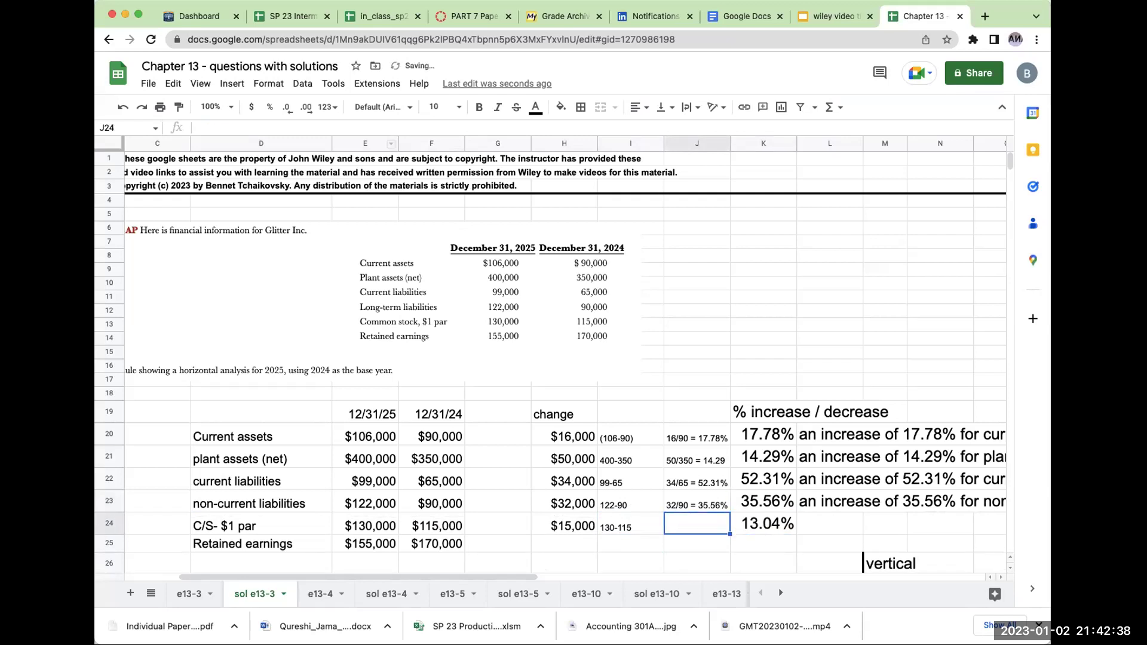
text(15/)
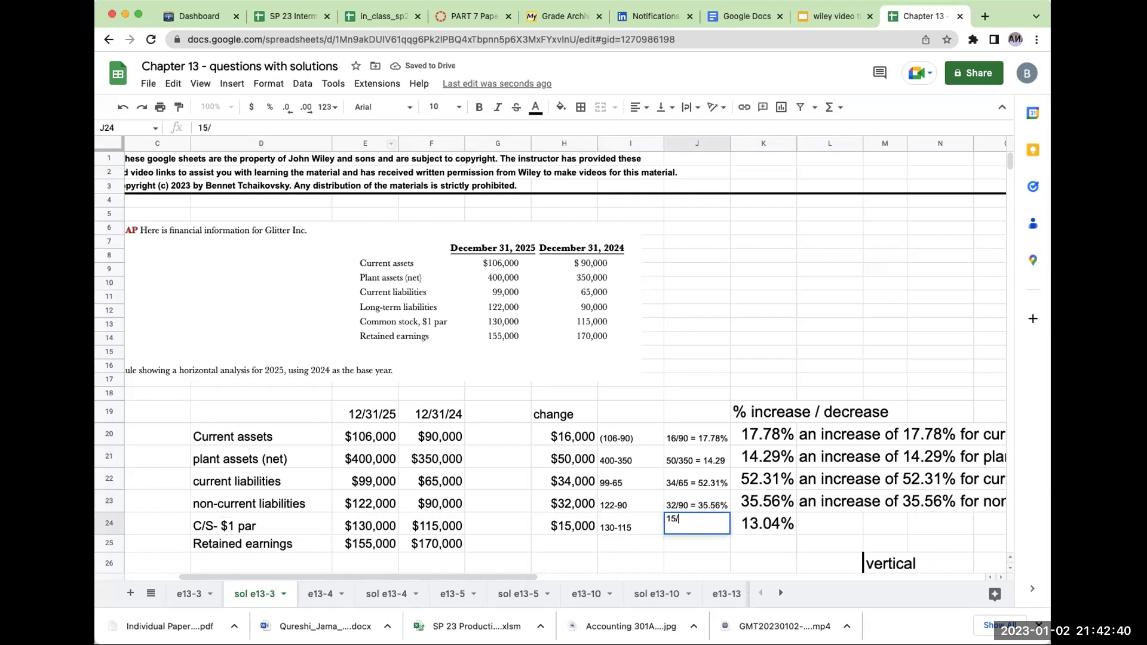
text(155=13%)
key(Return)
Step: Enter the explanation "an increase in common stock par of 13%" in L24
key(Up)
key(Right)
key(Right)
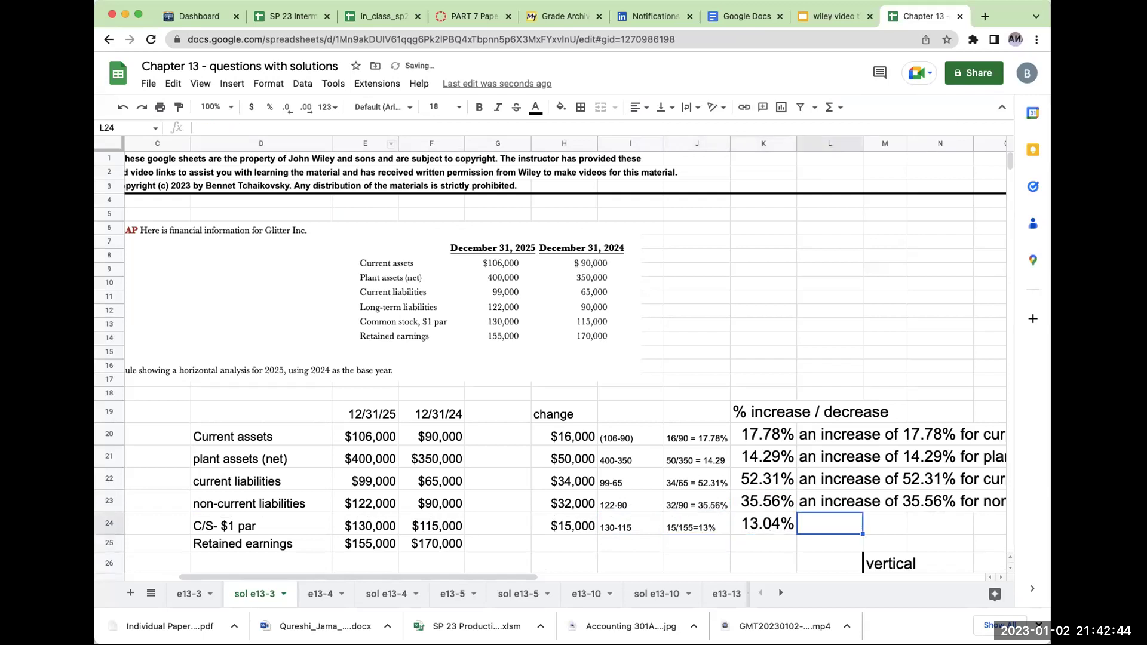
text(an increase in )
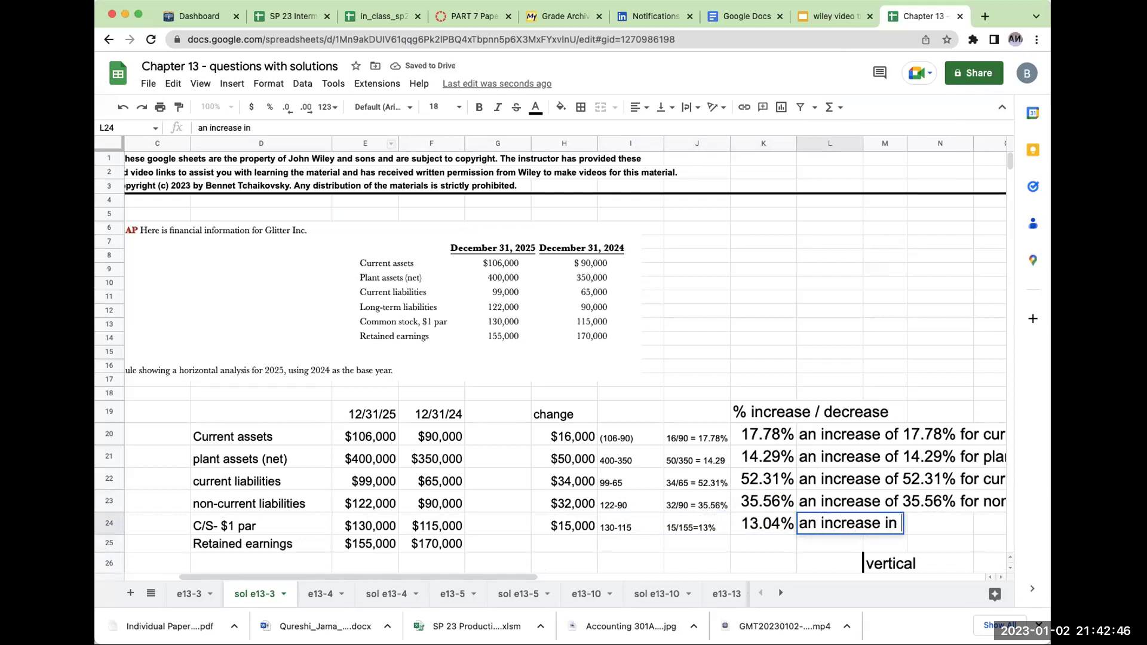
text(common stock par of)
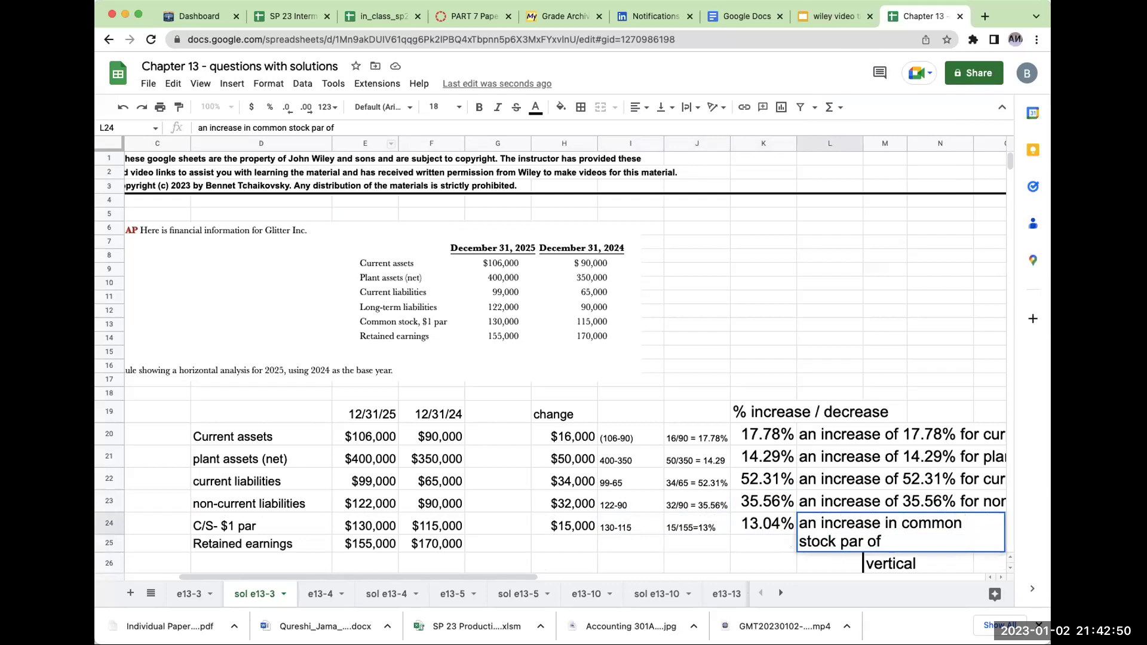
text( 13%)
key(Return)
Step: Copy the dollar-change formula from H24 to H25 for retained earnings
key(Left)
key(Left)
key(Left)
key(Left)
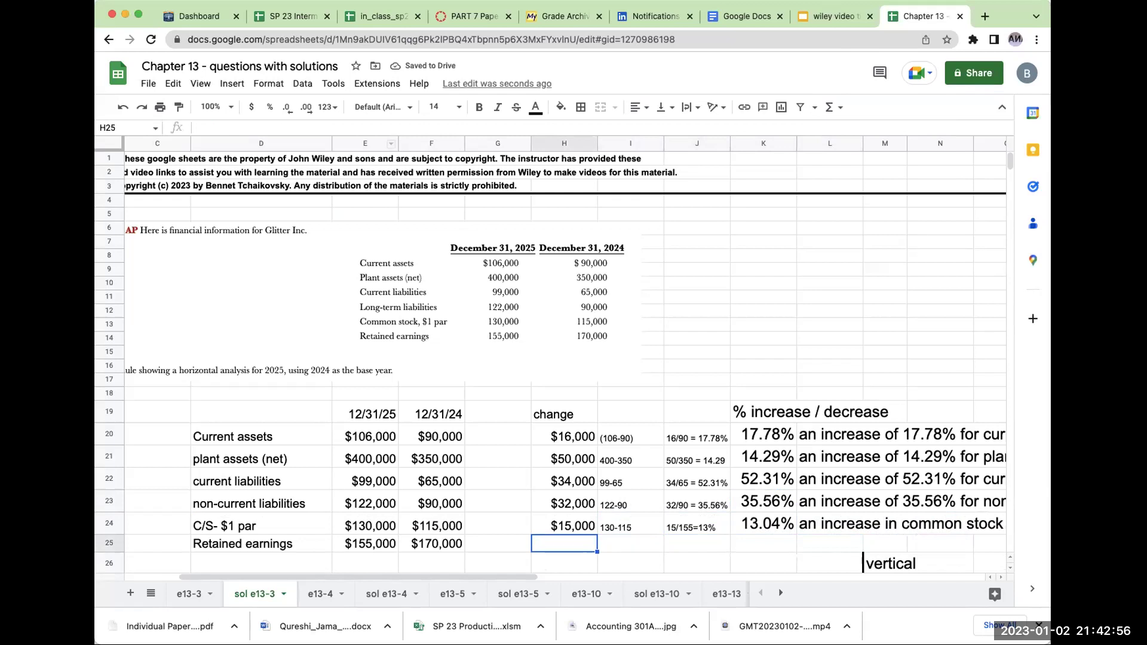
key(Up)
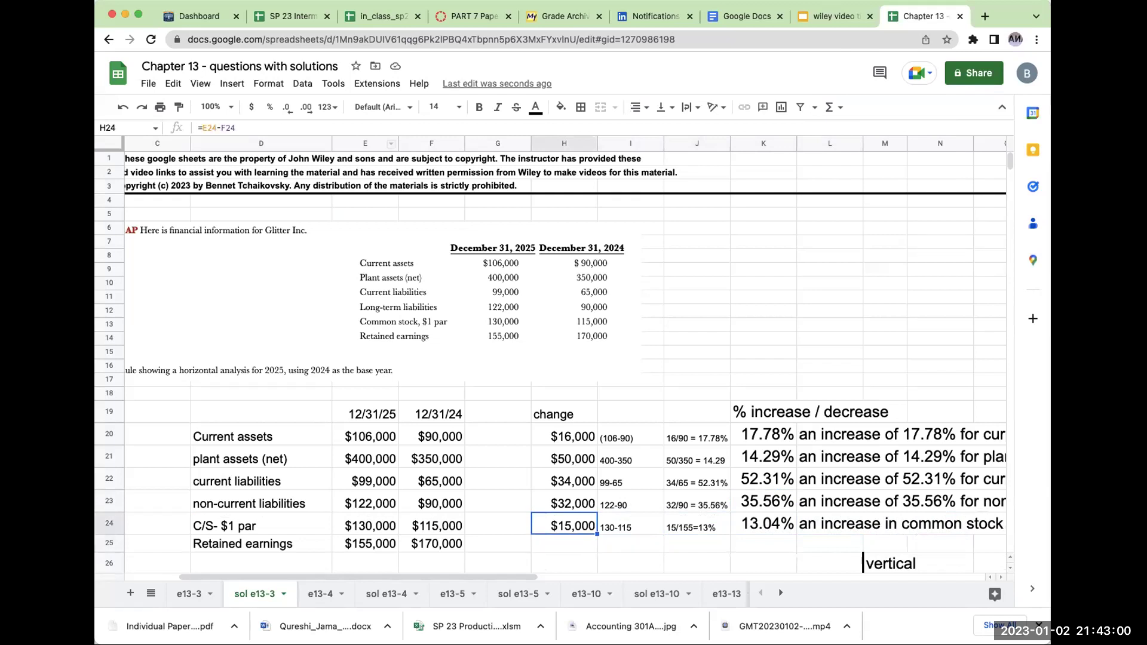
key(Down)
key(Down)
key(Down)
key(Down)
key(Down)
key(ctrl+v)
key(Up)
key(Up)
key(Up)
key(Up)
key(Up)
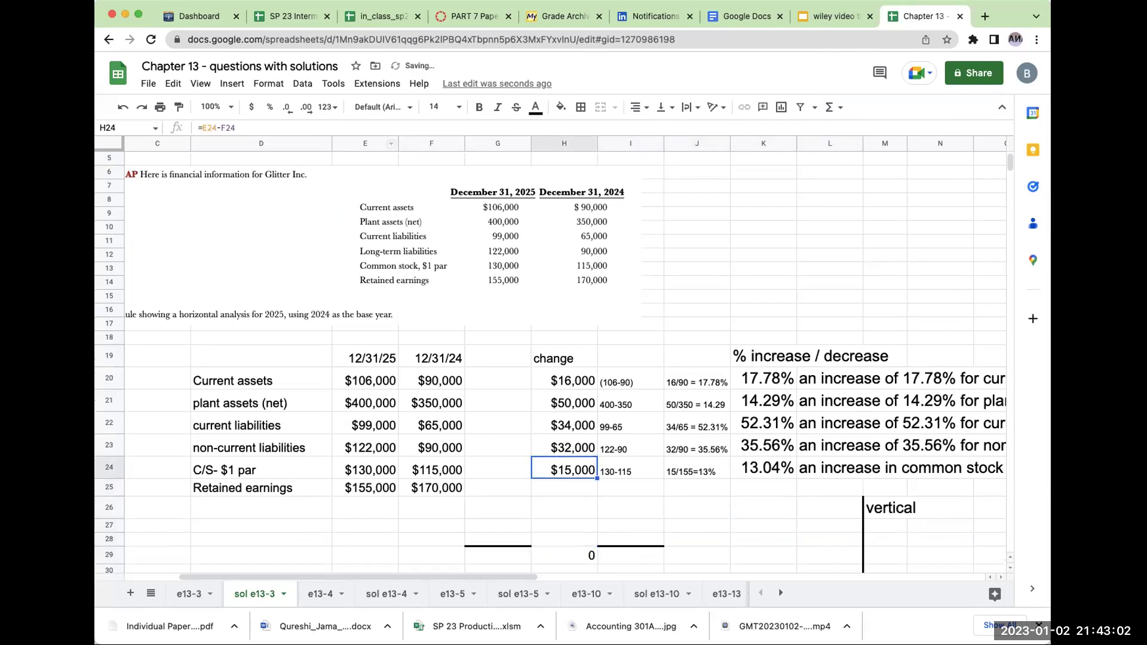
key(Down)
key(ctrl+v)
key(Right)
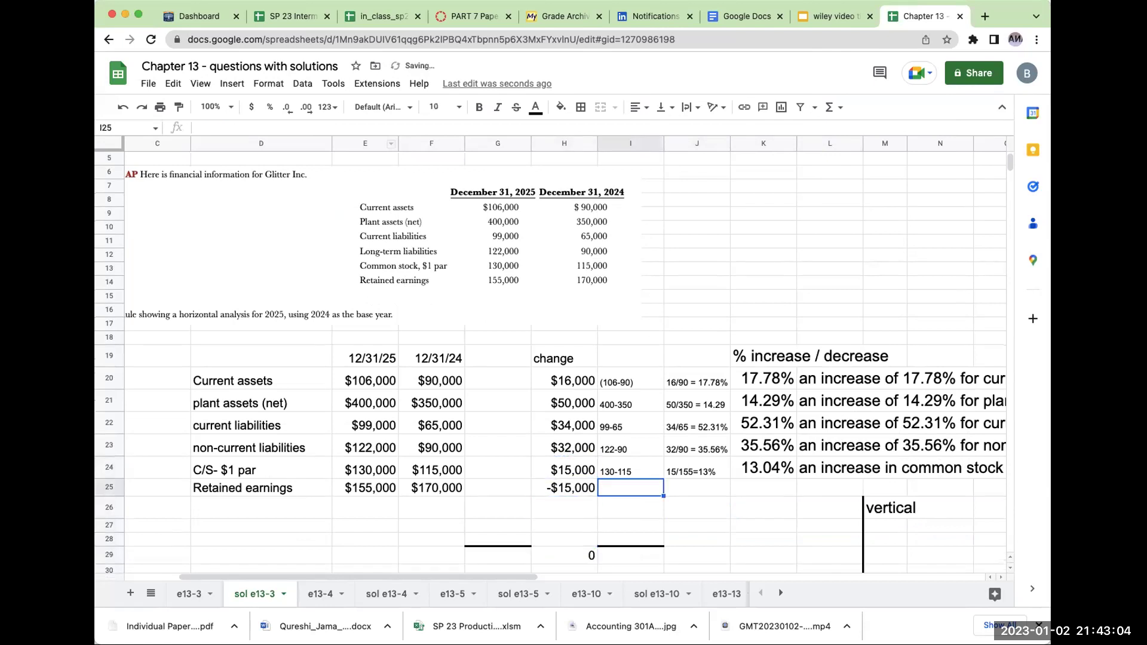
Step: Enter the working notes "155-170" in I25 and "-15/170" in J25 for retained earnings
text(1)
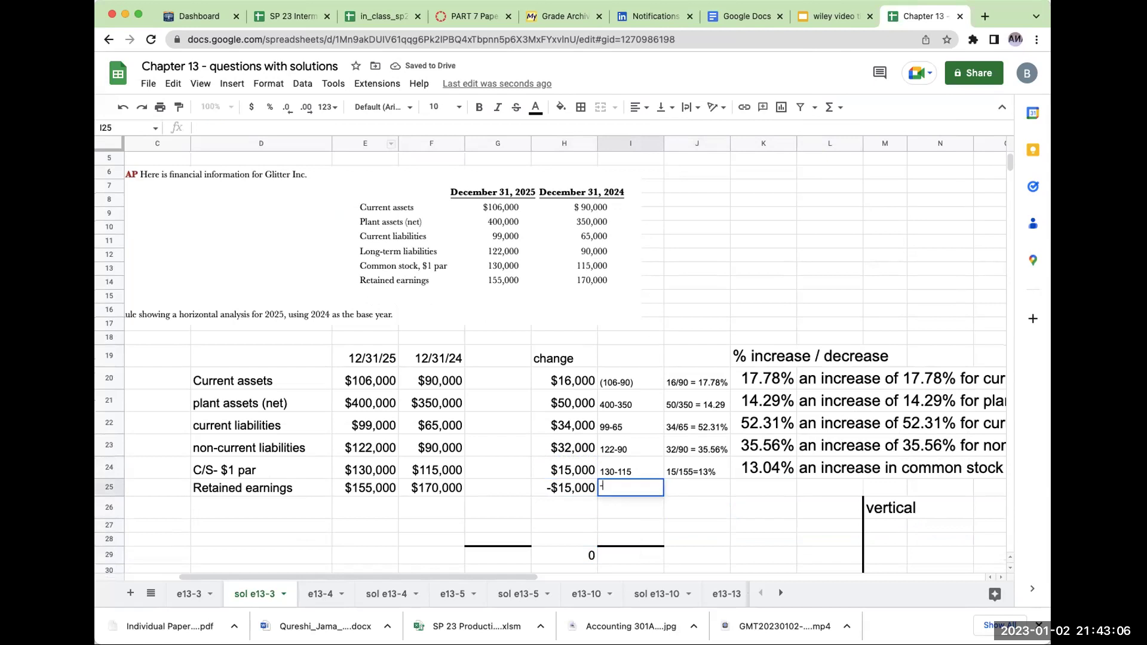
text(15)
key(BackSpace)
key(BackSpace)
text(155-170)
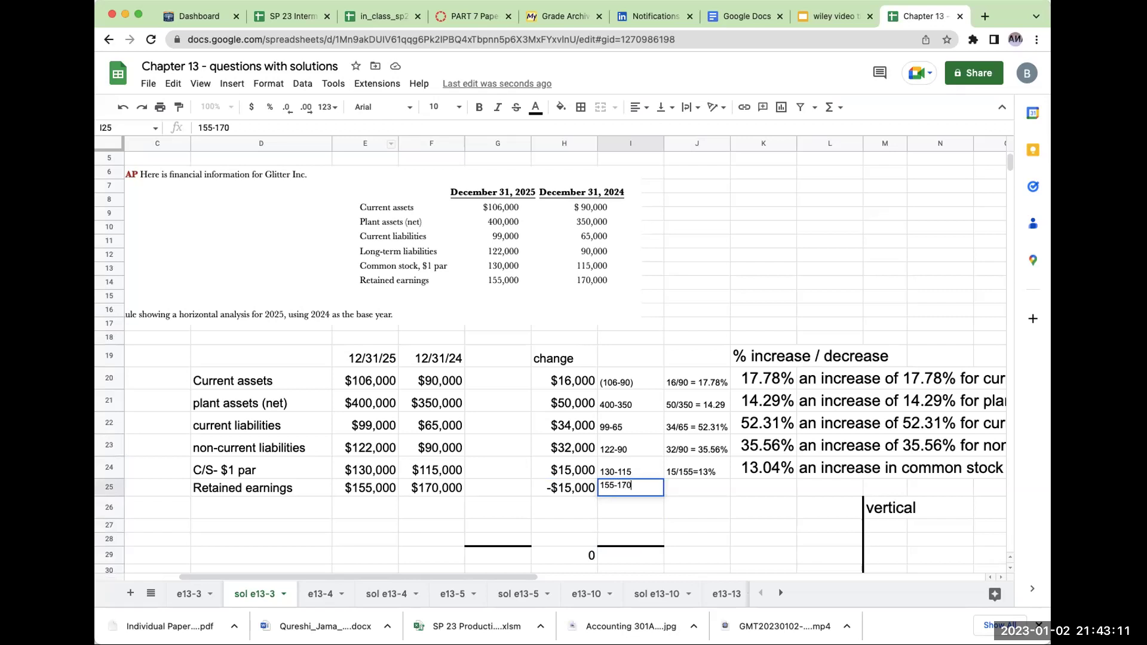
key(Tab)
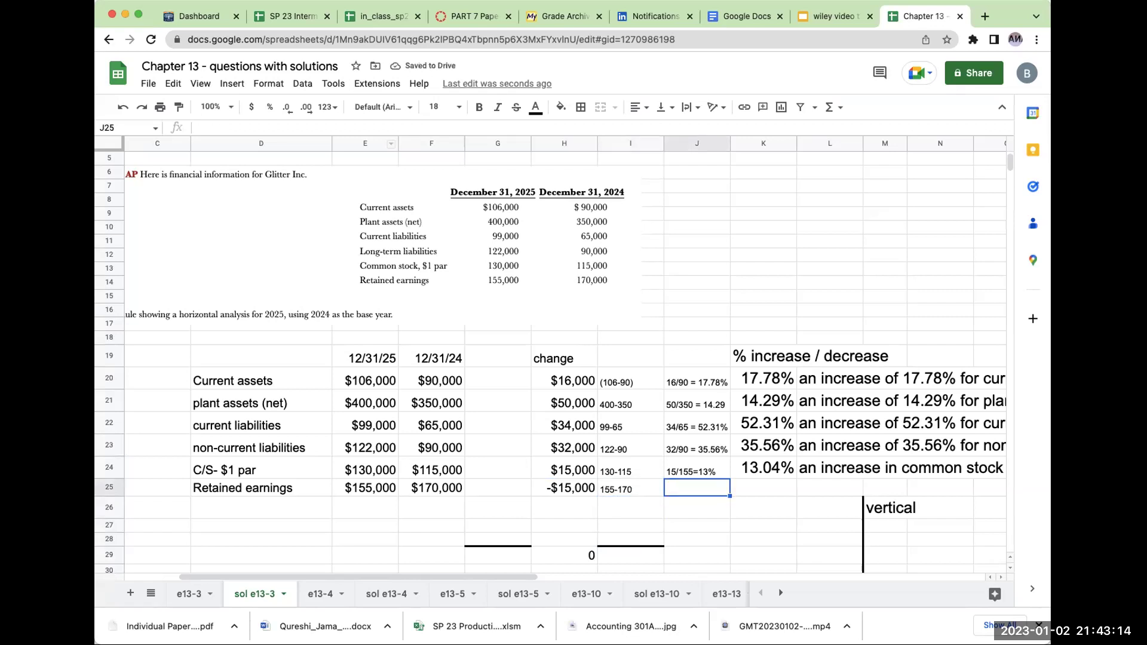
text(-)
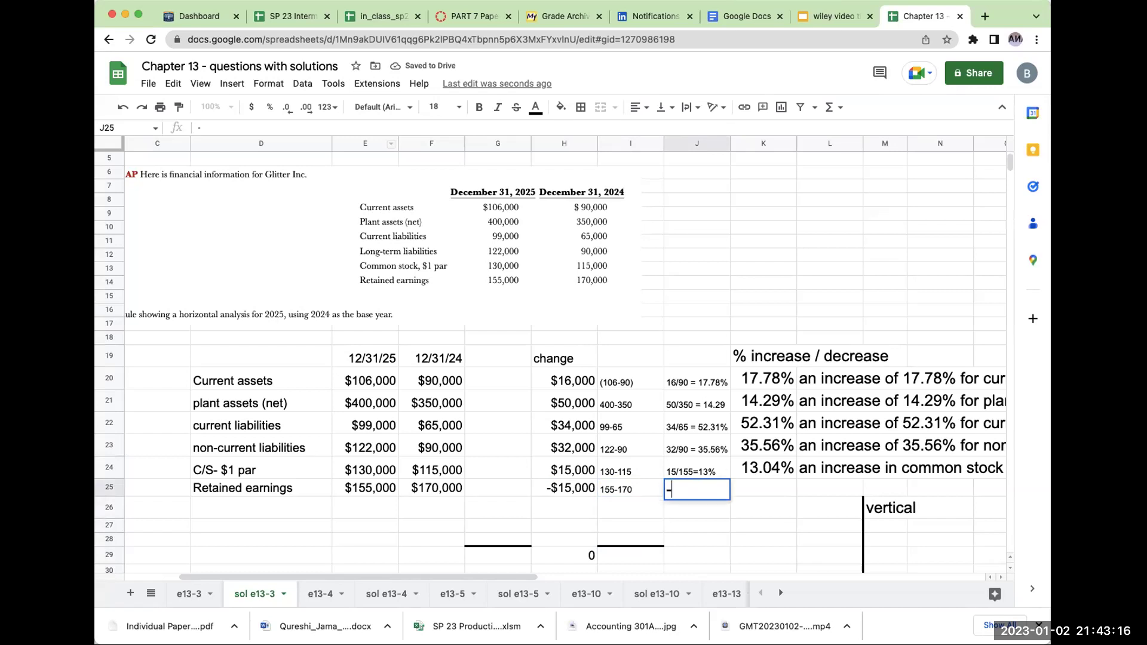
text(15/170)
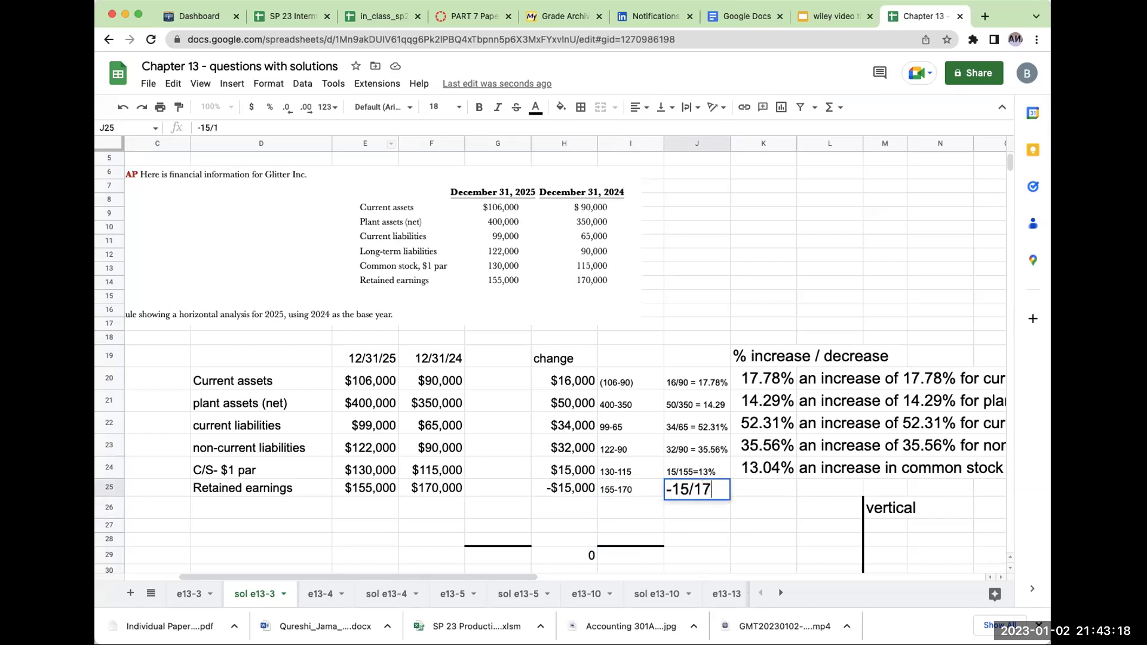
key(Tab)
Step: Copy the percentage formula from K24 to K25 for retained earnings
key(Up)
key(ctrl+c)
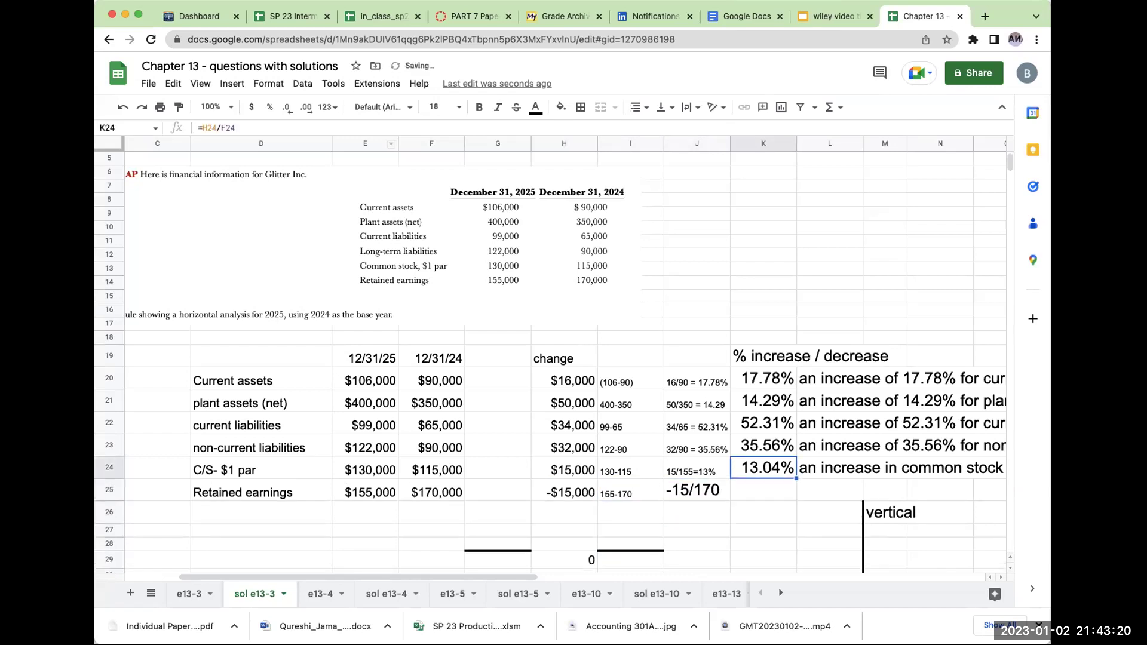
key(Down)
key(ctrl+v)
Step: Enter the explanation "a decrease in retained earnings of 8.82%" in L25
key(Tab)
text(a decrease )
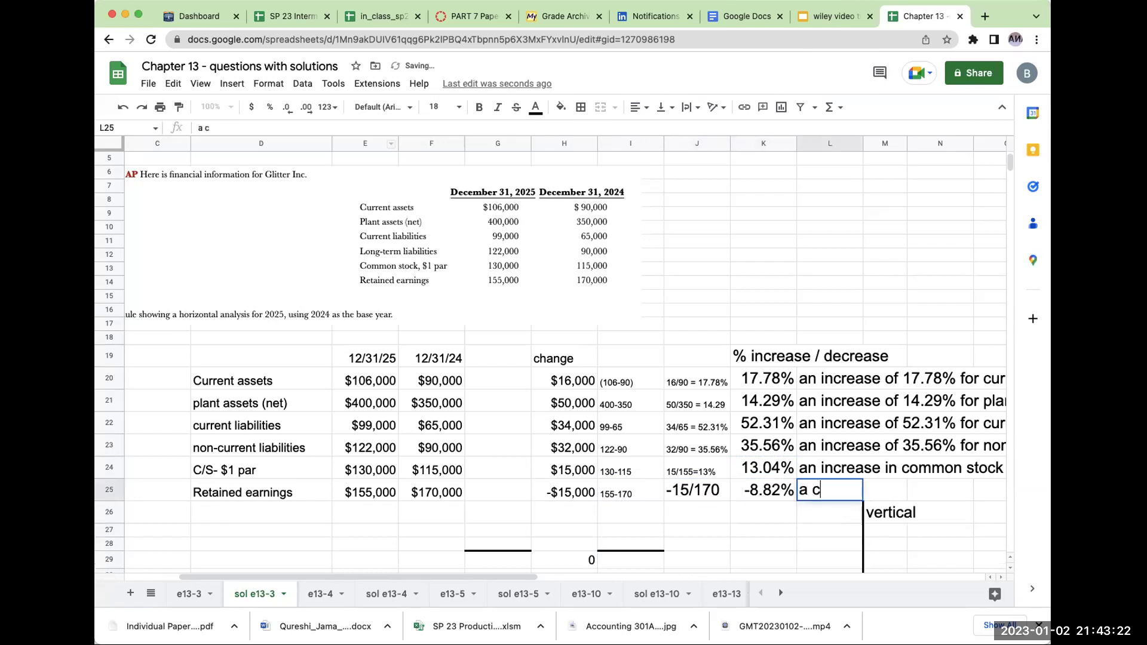
text(in )
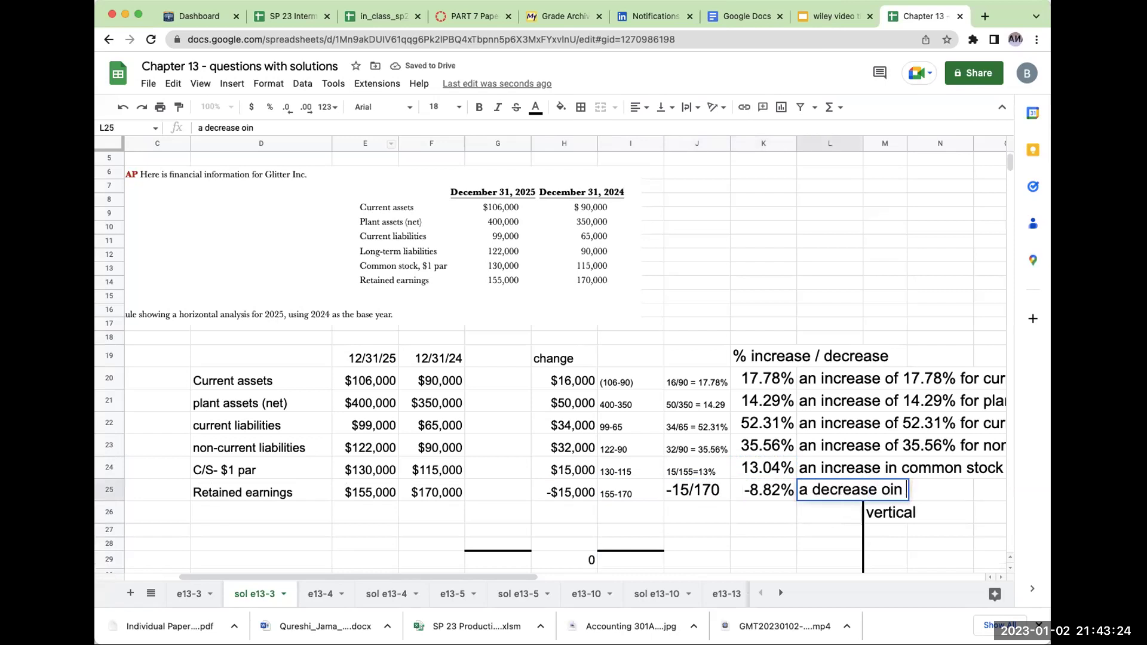
text(retained ea)
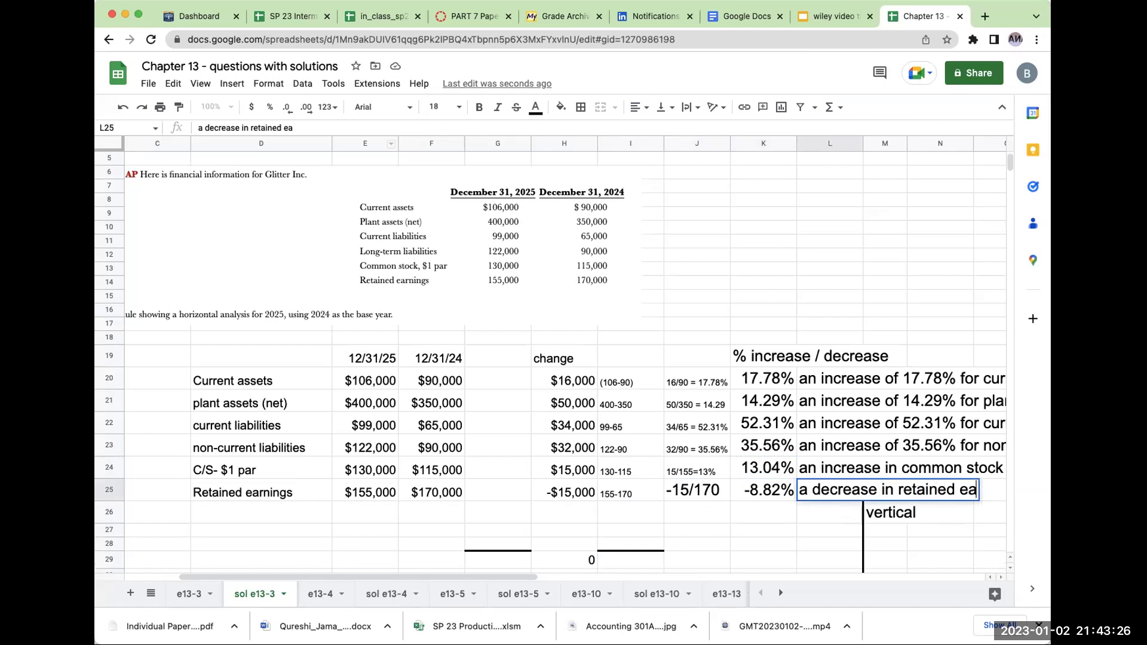
text(rnings of 8.82)
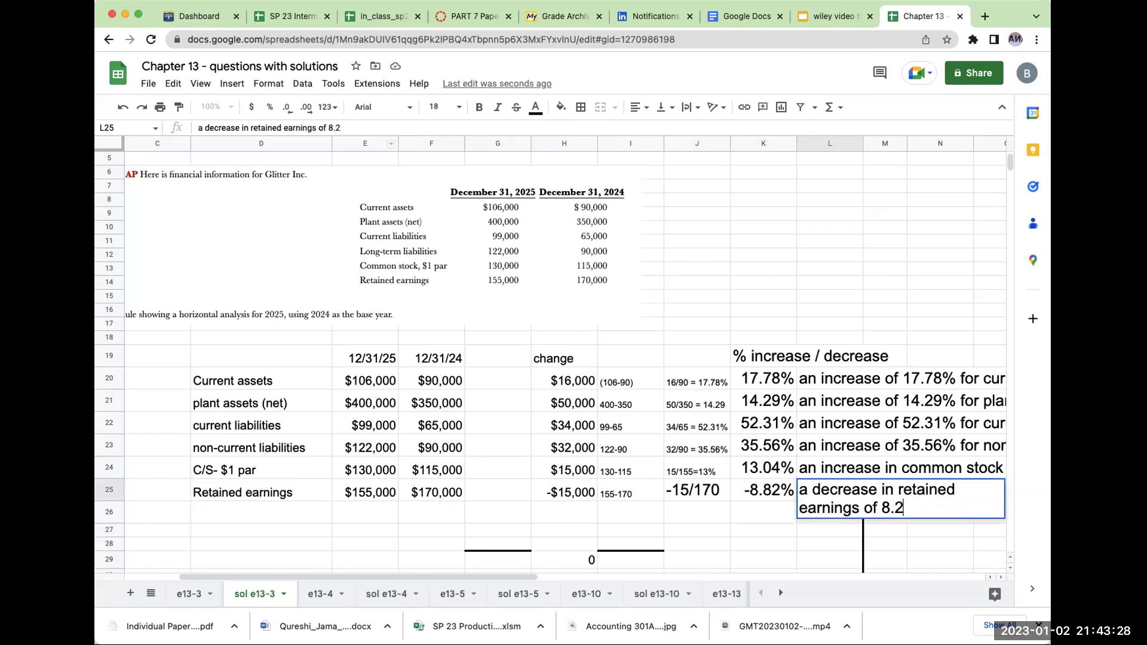
key(BackSpace)
text(82%)
key(Return)
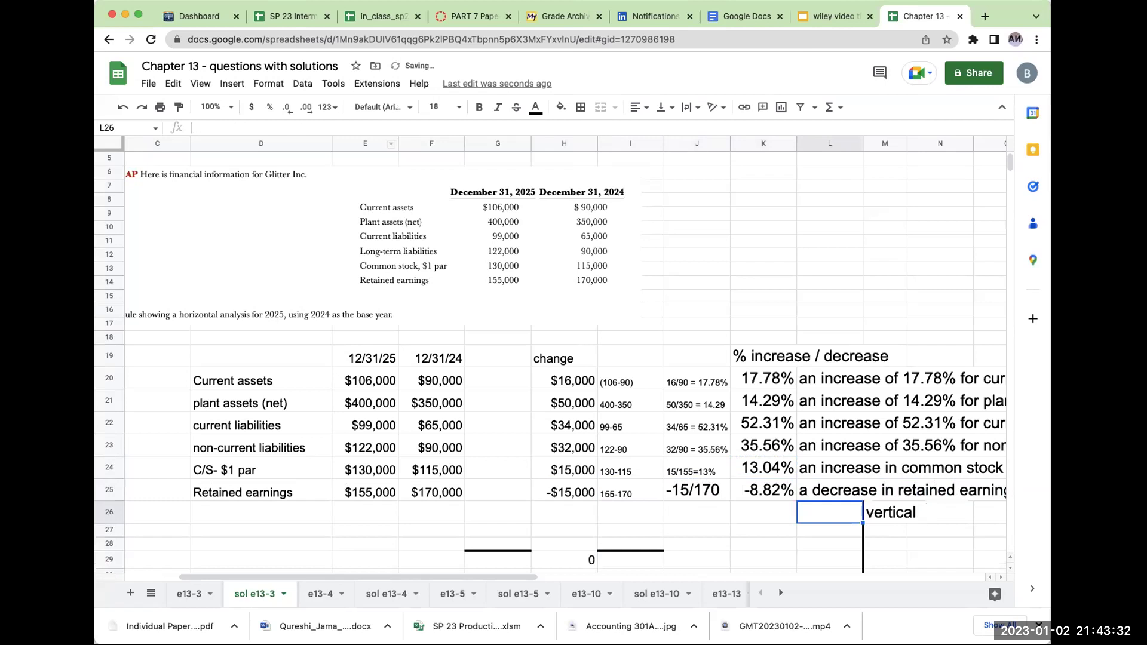
Step: Clear the stray 0 in H29 by copying the blank cell G29 over it, and select G29:I29
scroll(511, 516, down, 1)
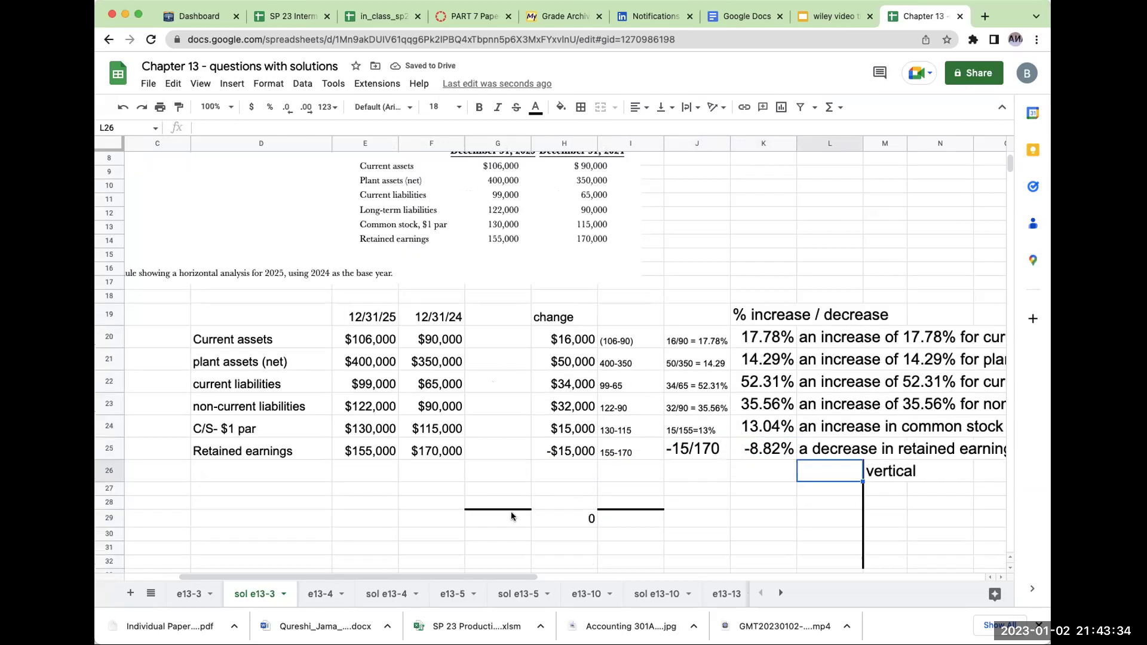
click(501, 512)
key(super+c)
key(Right)
key(super+v)
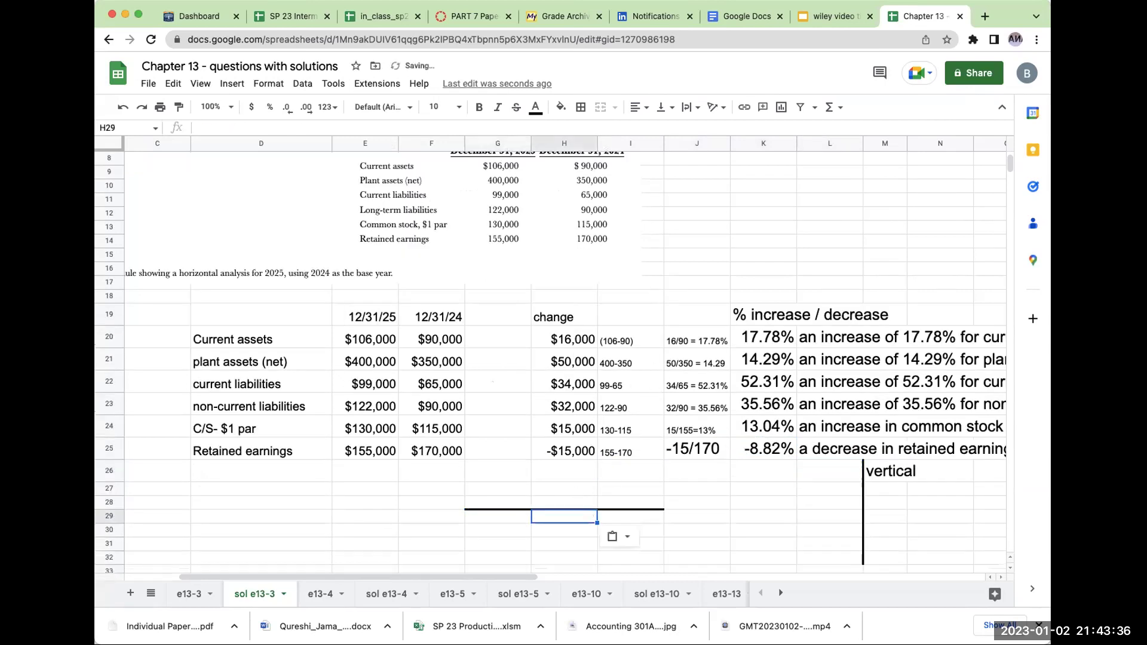
drag(509, 521, 627, 521)
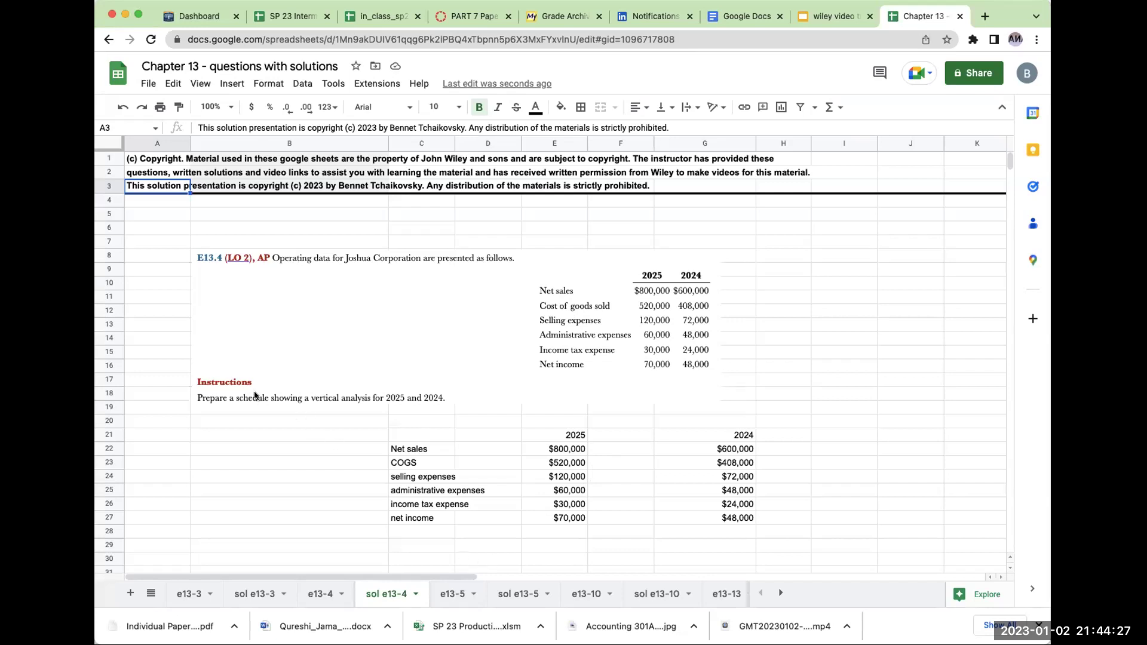
click(615, 449)
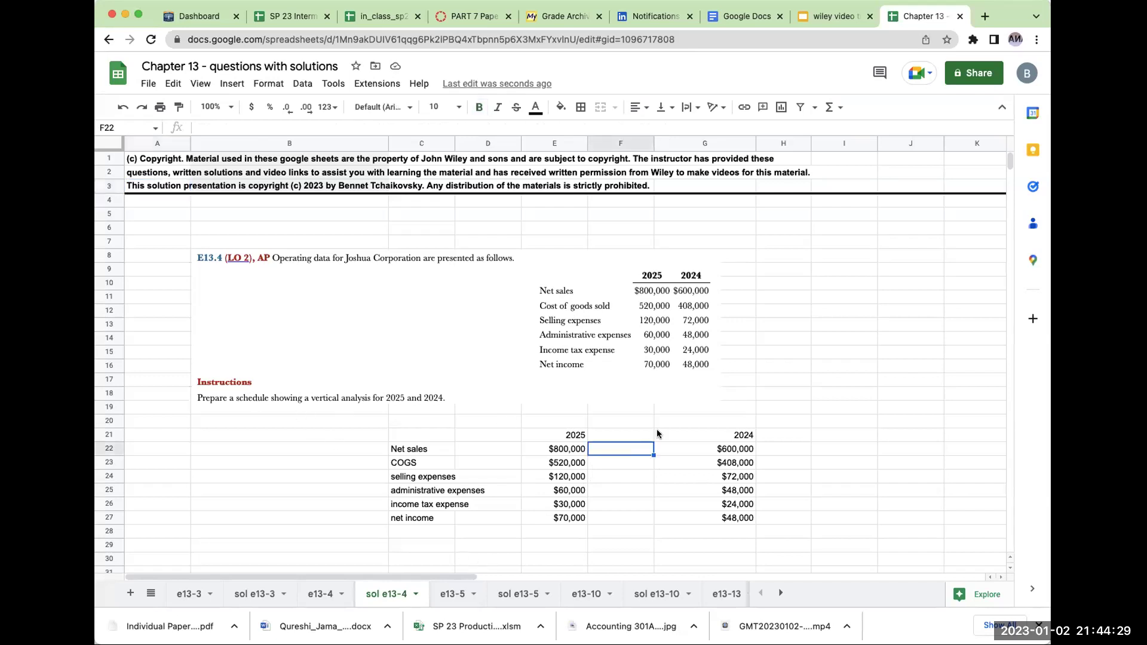
drag(691, 431, 709, 516)
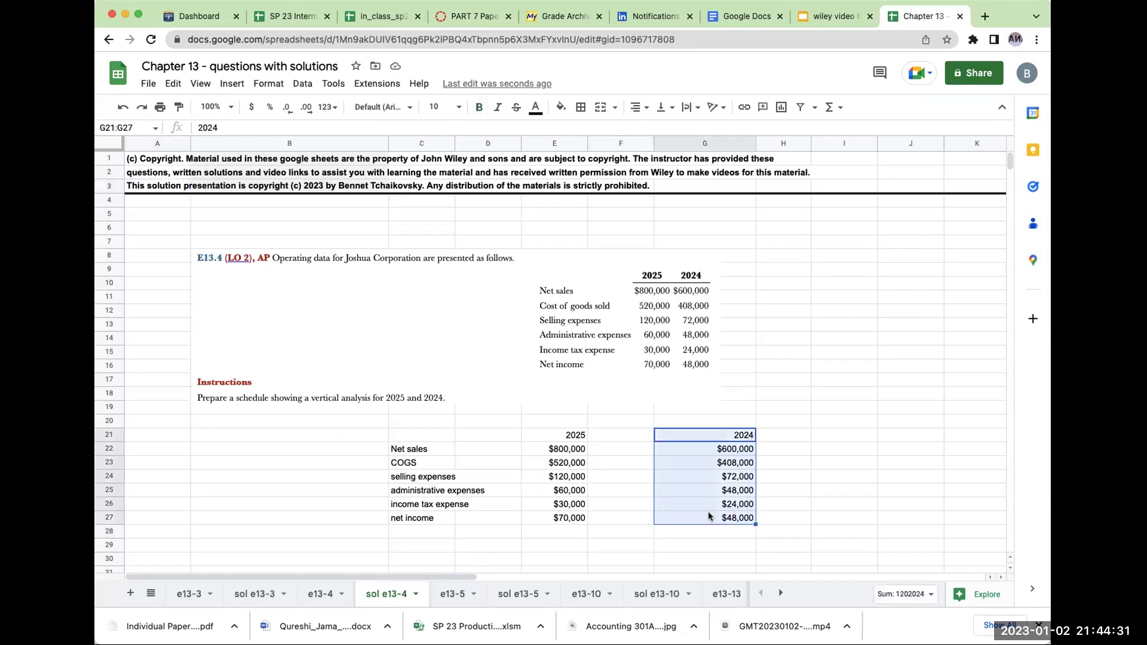
key(super+c)
key(Right)
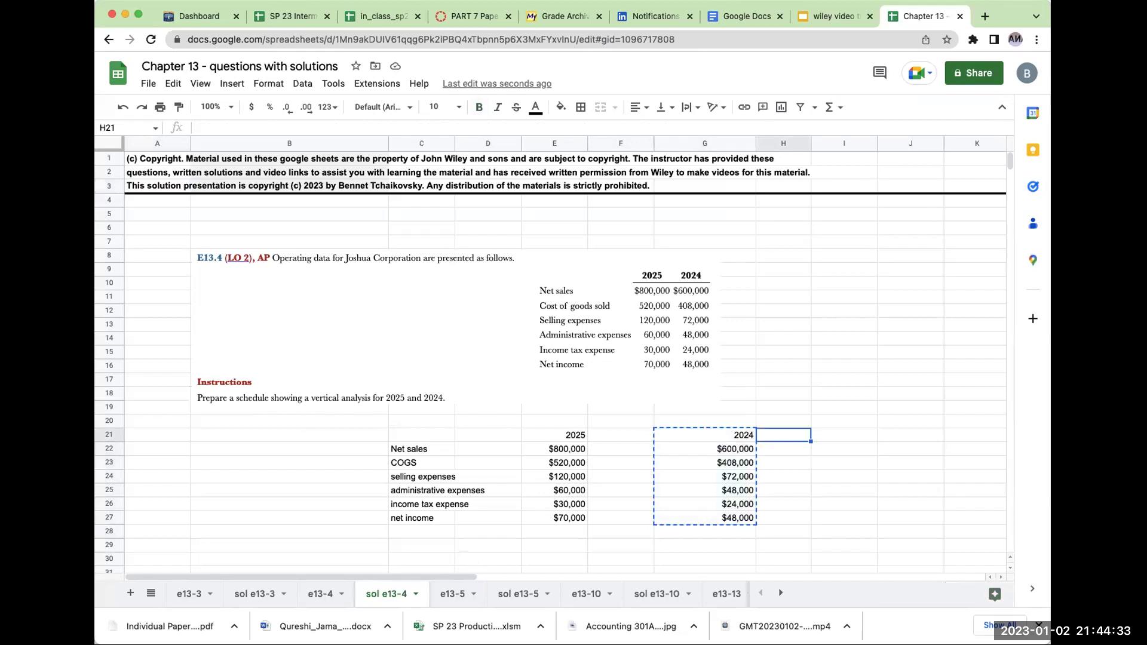
key(Left)
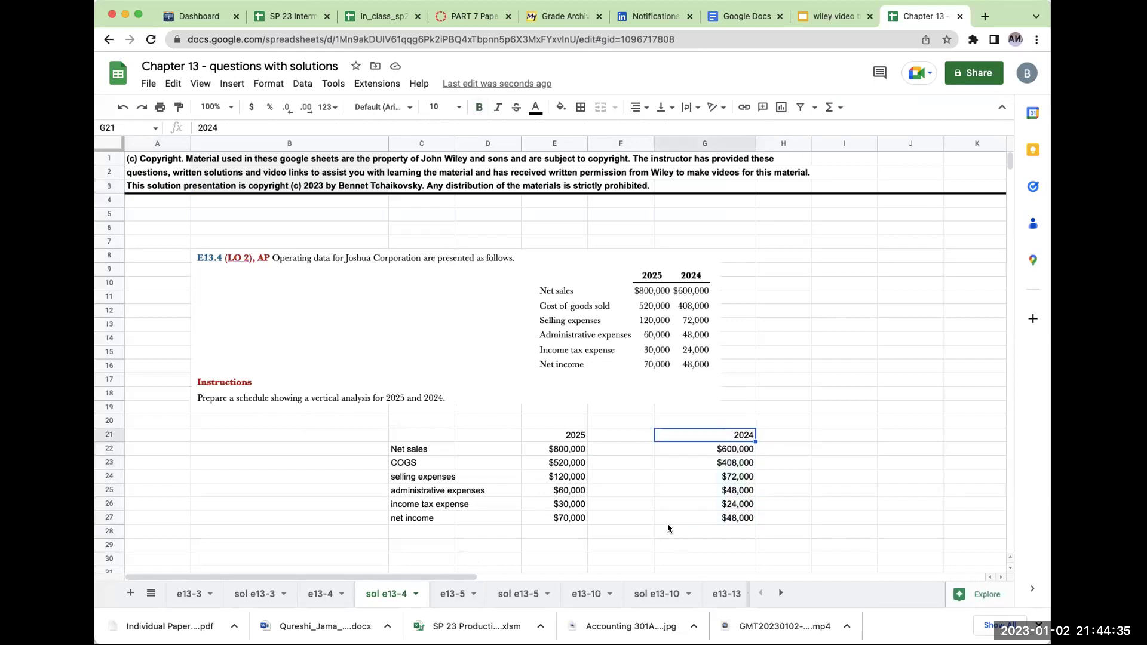
Step: Move the 2024 column of the Joshua Corporation schedule from G21:G27 to H21:H27
drag(725, 435, 722, 516)
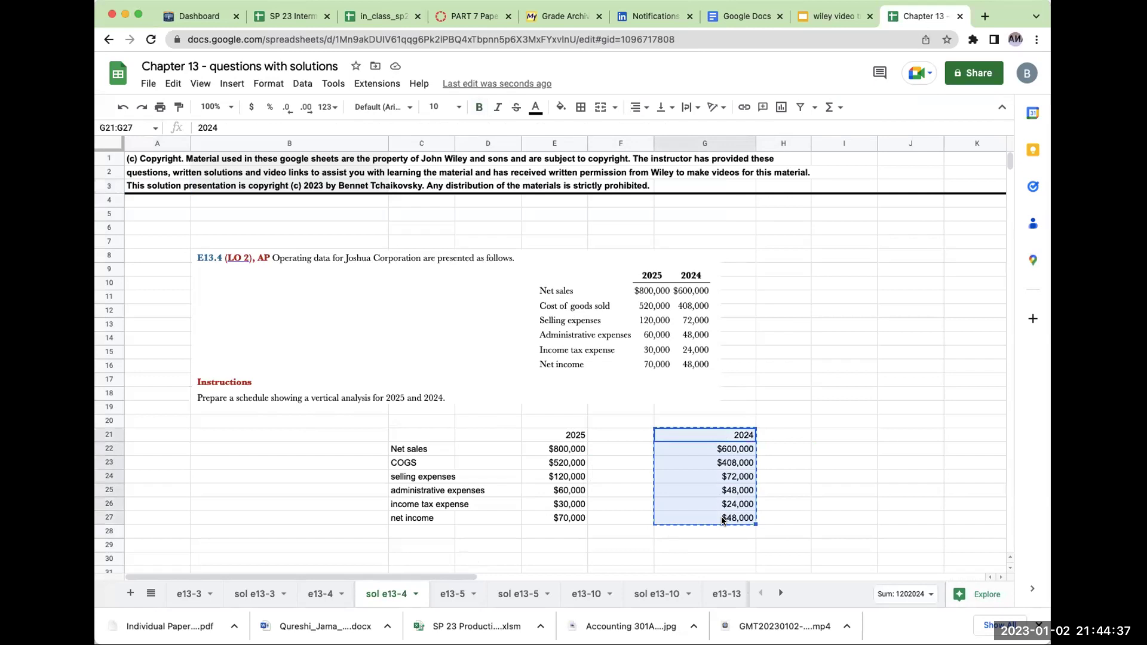
key(super+c)
key(Right)
key(super+v)
Step: Set the schedule range B20:I27 to font size 18 and widen columns E and H to fit the amounts
drag(366, 425, 821, 518)
click(458, 107)
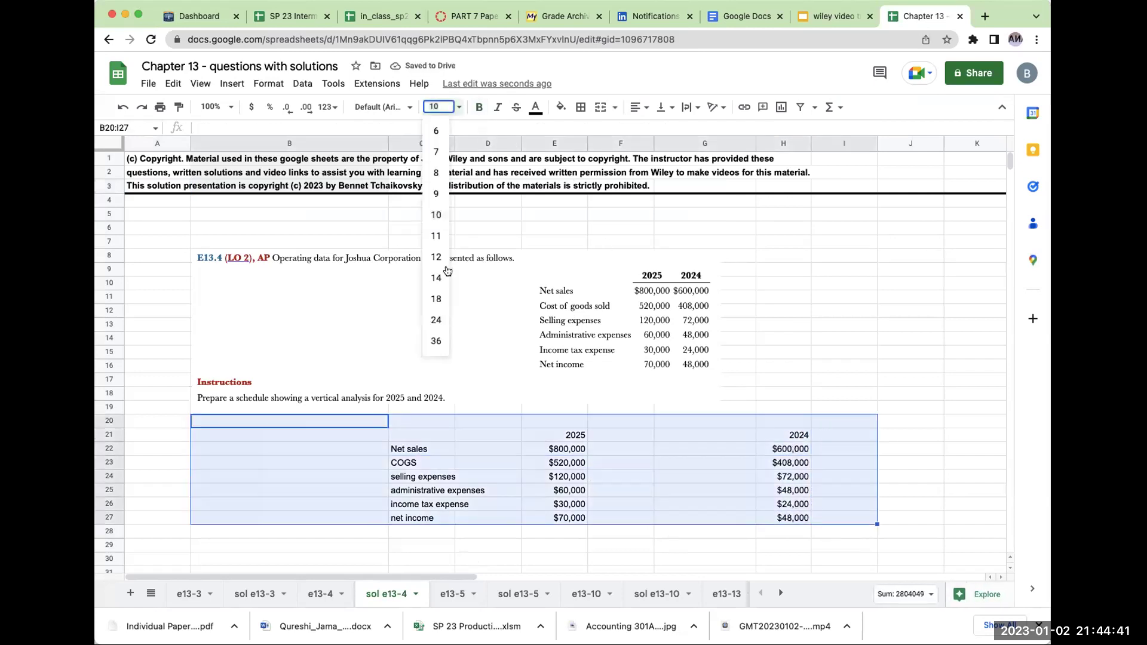
click(436, 298)
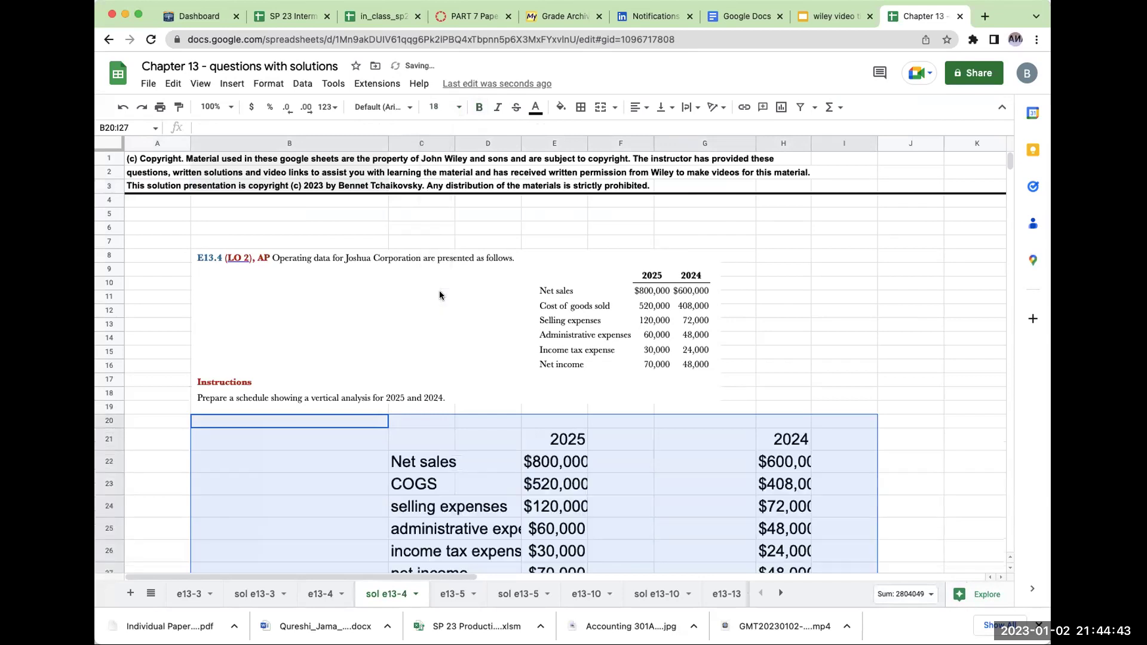
drag(588, 144, 612, 143)
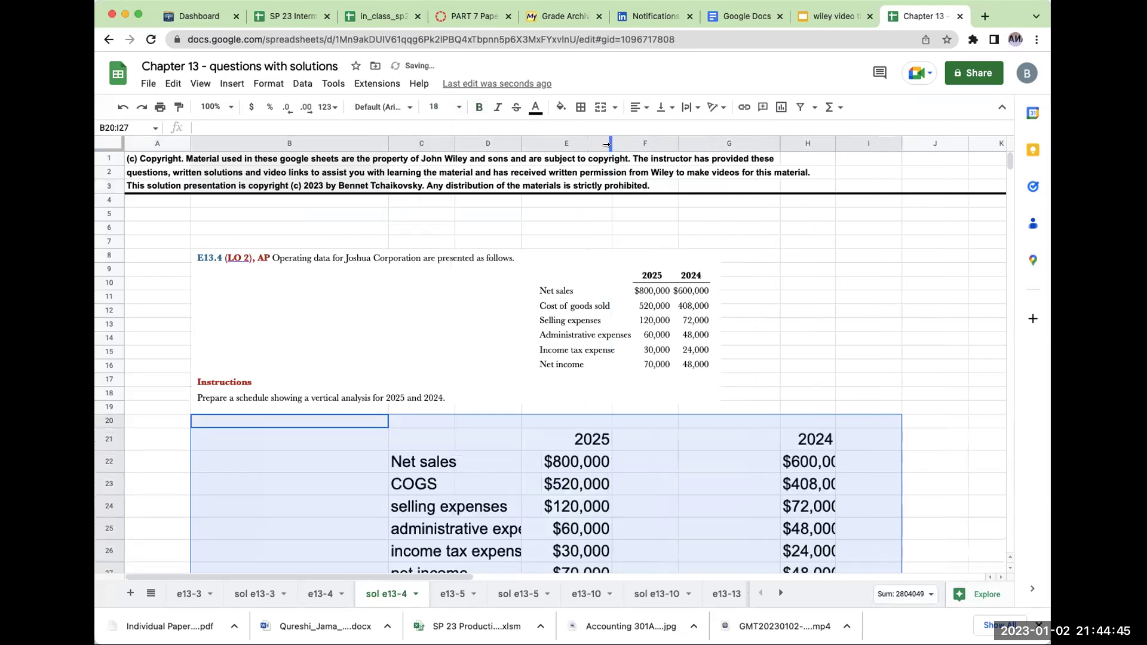
drag(835, 144, 876, 143)
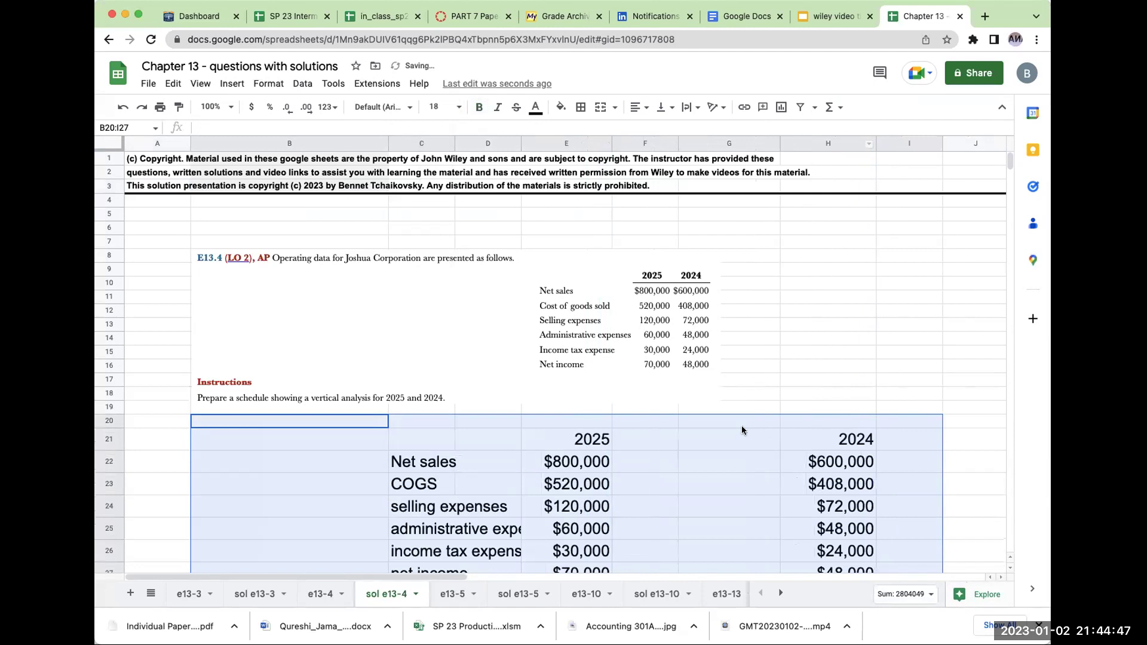
Step: Calculate the 2025 net sales percentage in F22 with =E22/$E$22, keeping the net sales divisor absolute
click(680, 464)
key(Left)
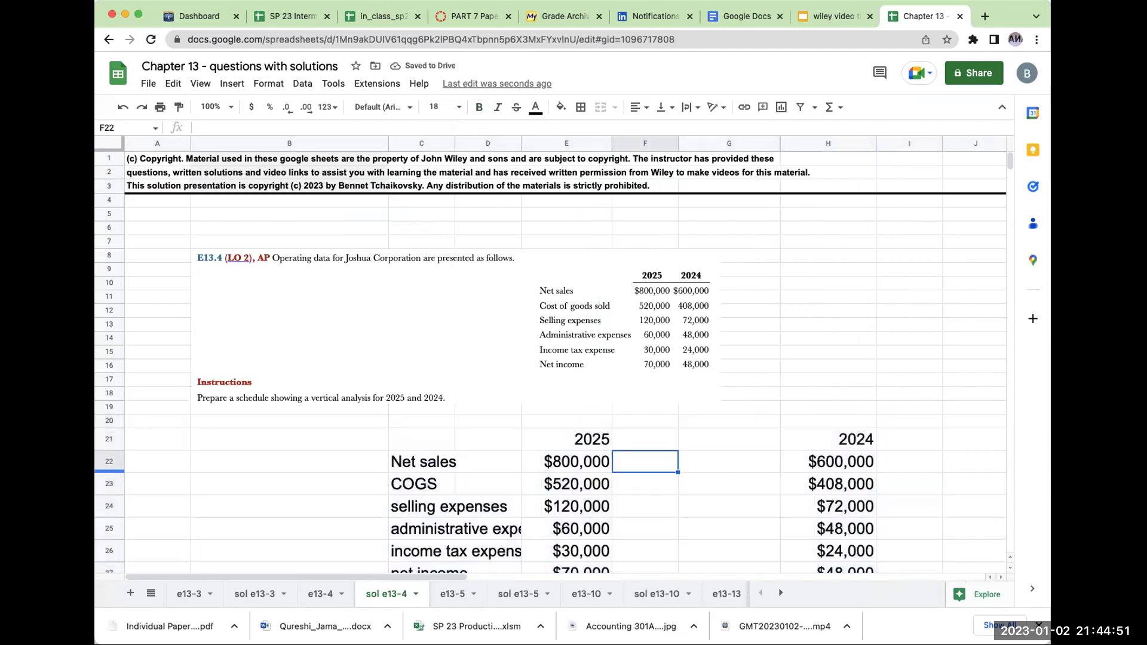
click(639, 448)
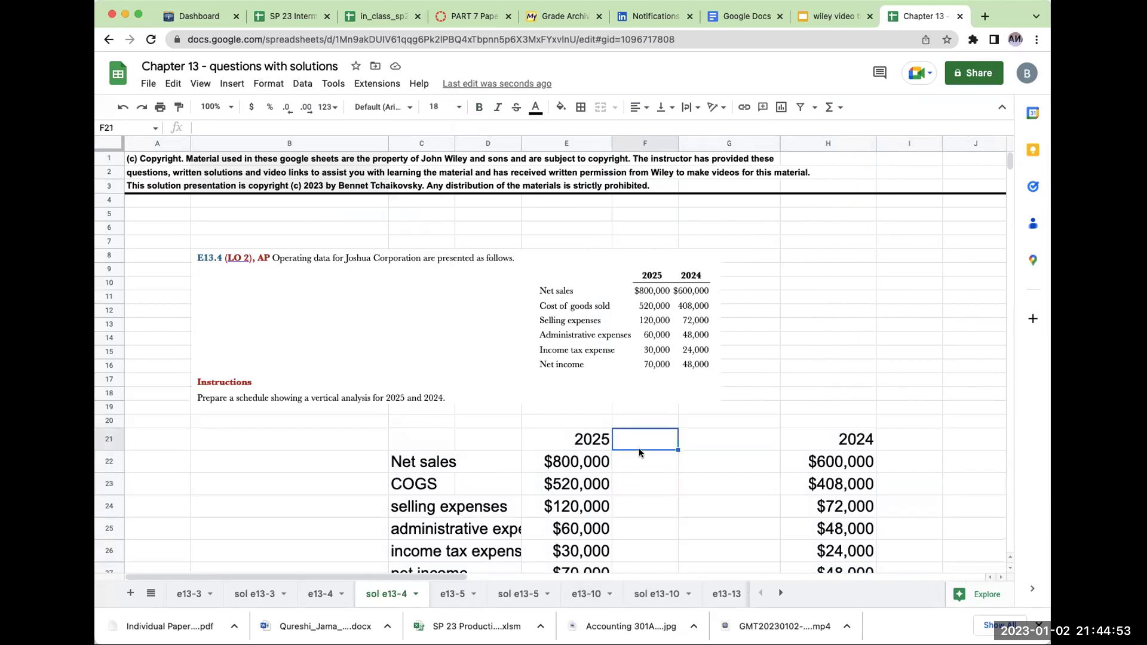
key(Down)
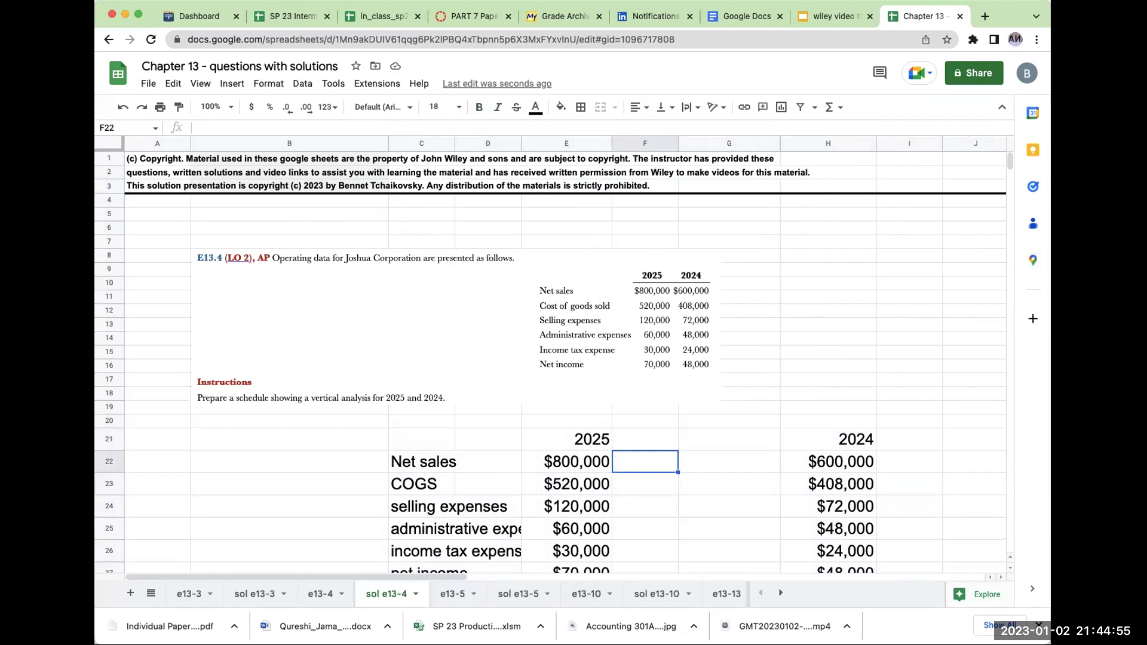
text(+)
key(Left)
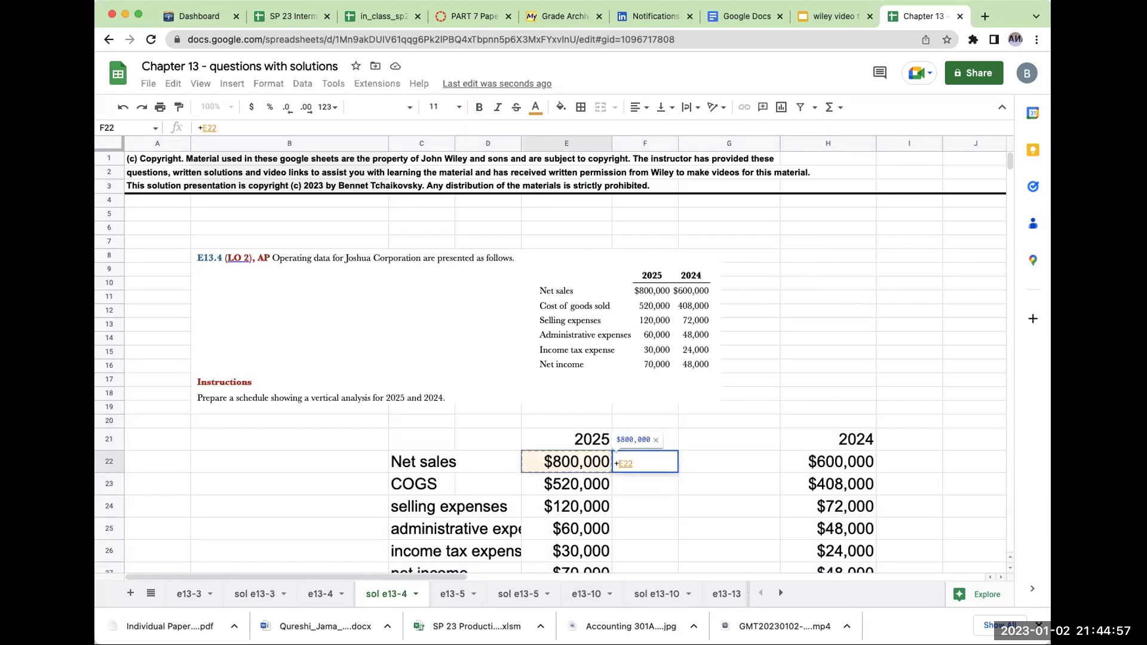
text(/)
key(Left)
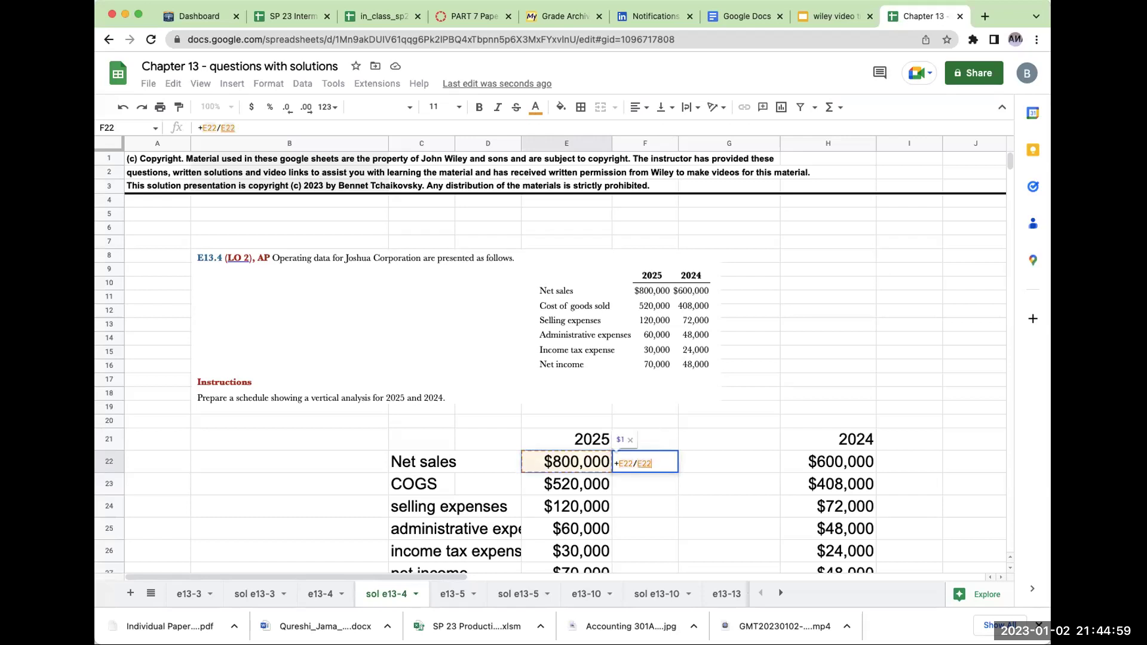
click(230, 124)
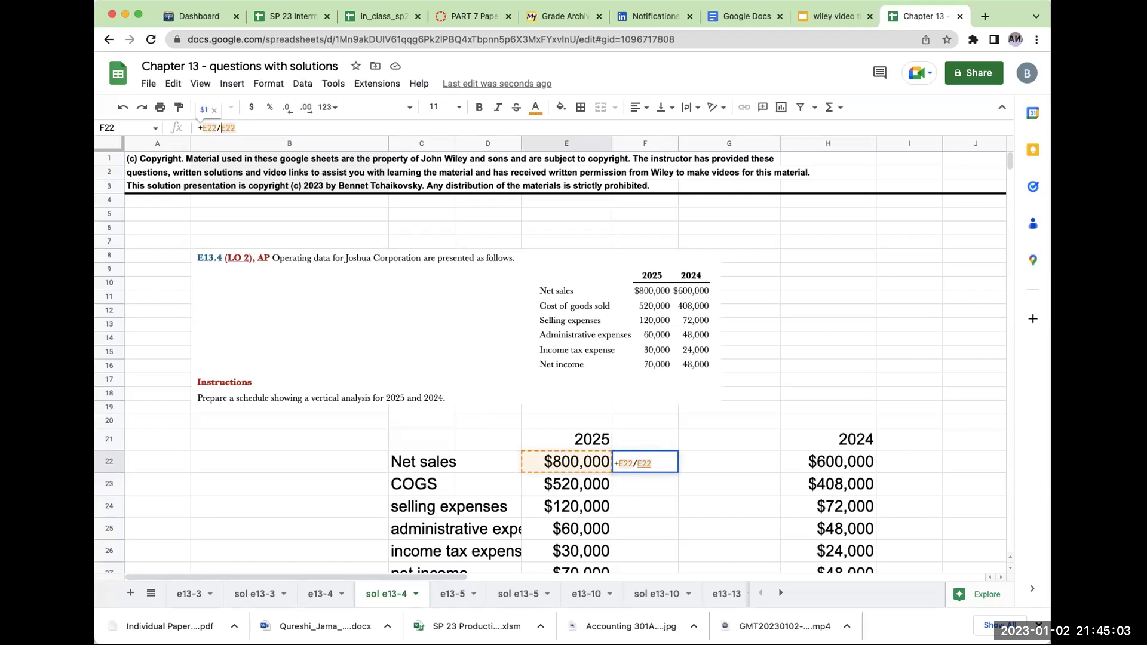
key(F4)
key(Return)
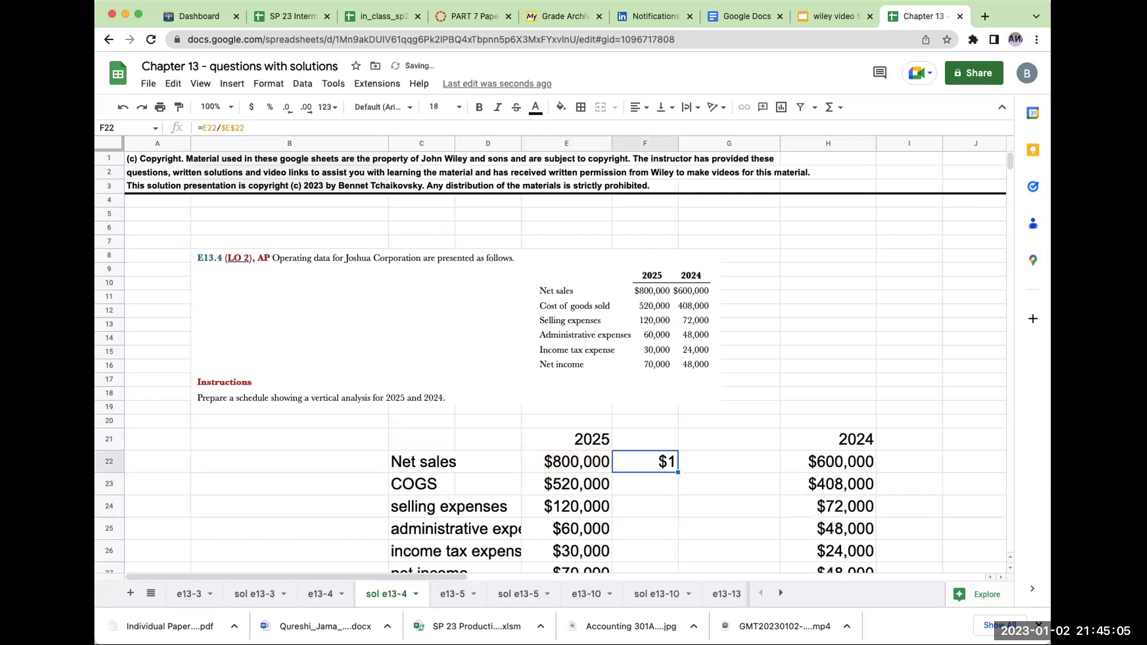
Step: Format the net sales ratio in F22 as a percentage
click(269, 106)
key(Return)
key(Up)
Step: Enter the working note "800/800" in G22 and set G21:G31 to font size 12
key(Right)
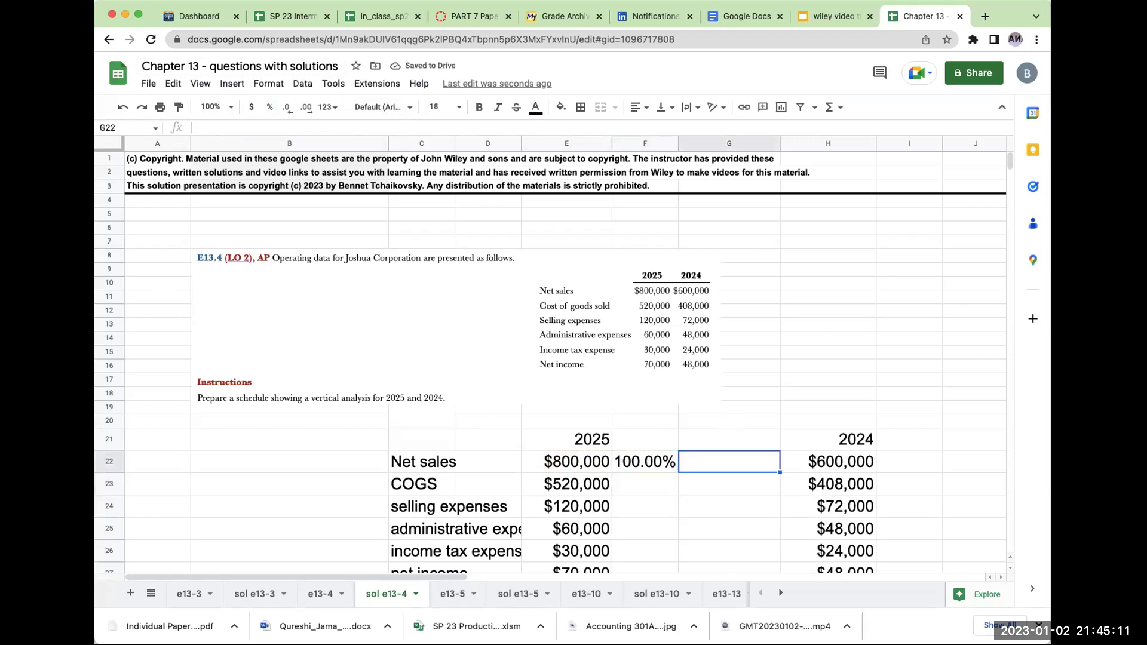
text(800/800)
key(Return)
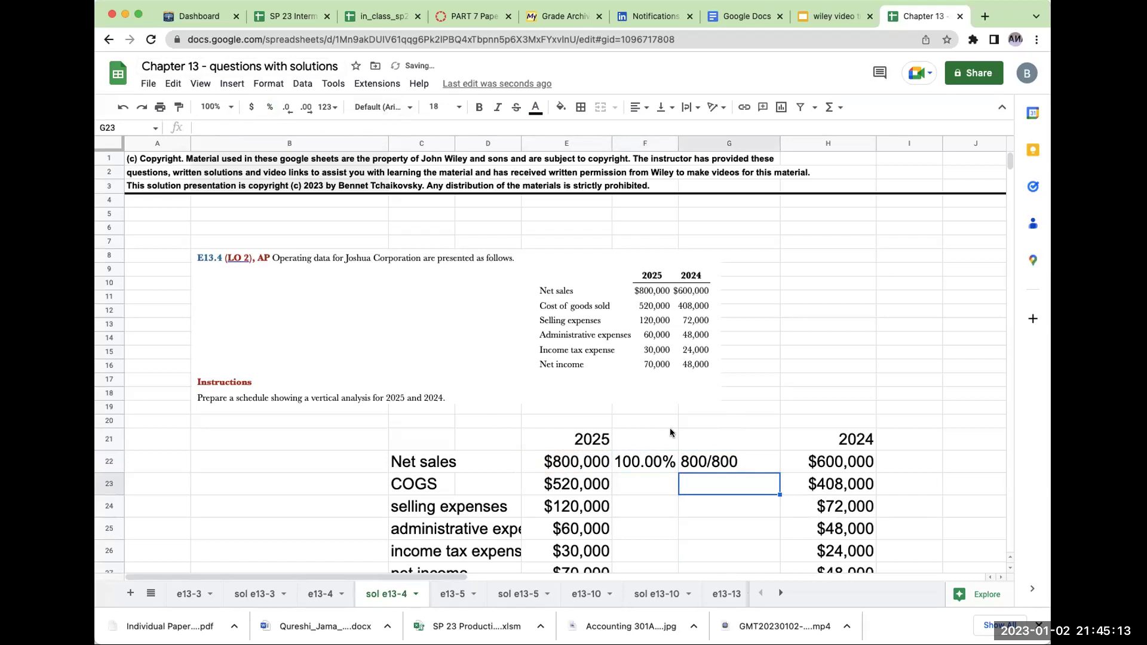
drag(684, 438, 729, 567)
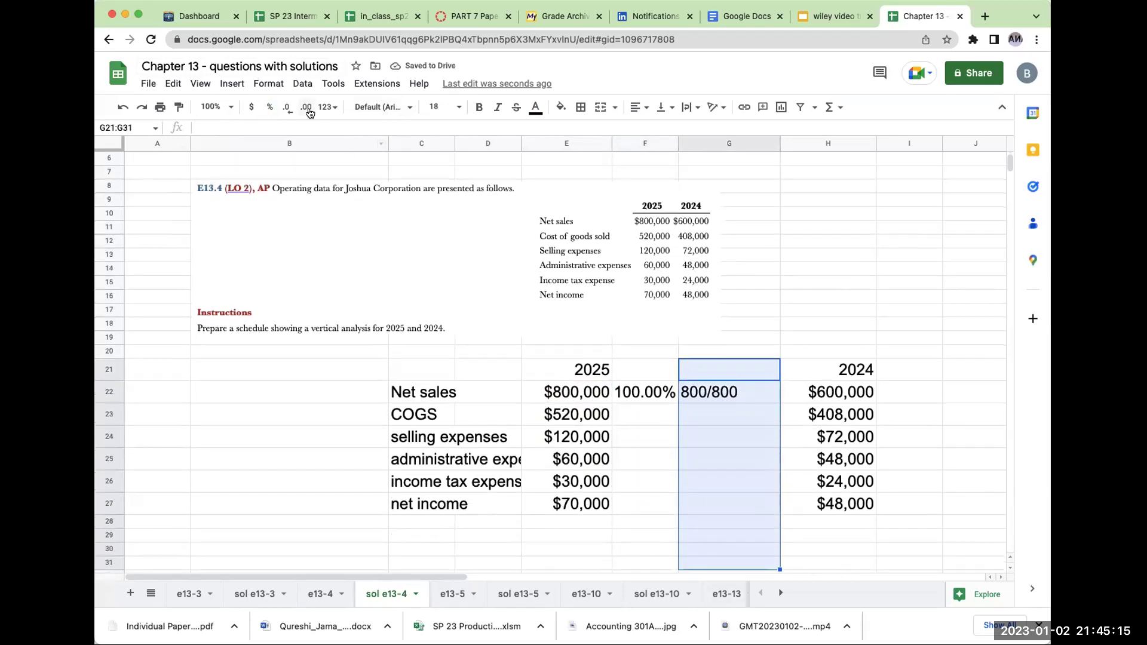
click(435, 107)
click(436, 256)
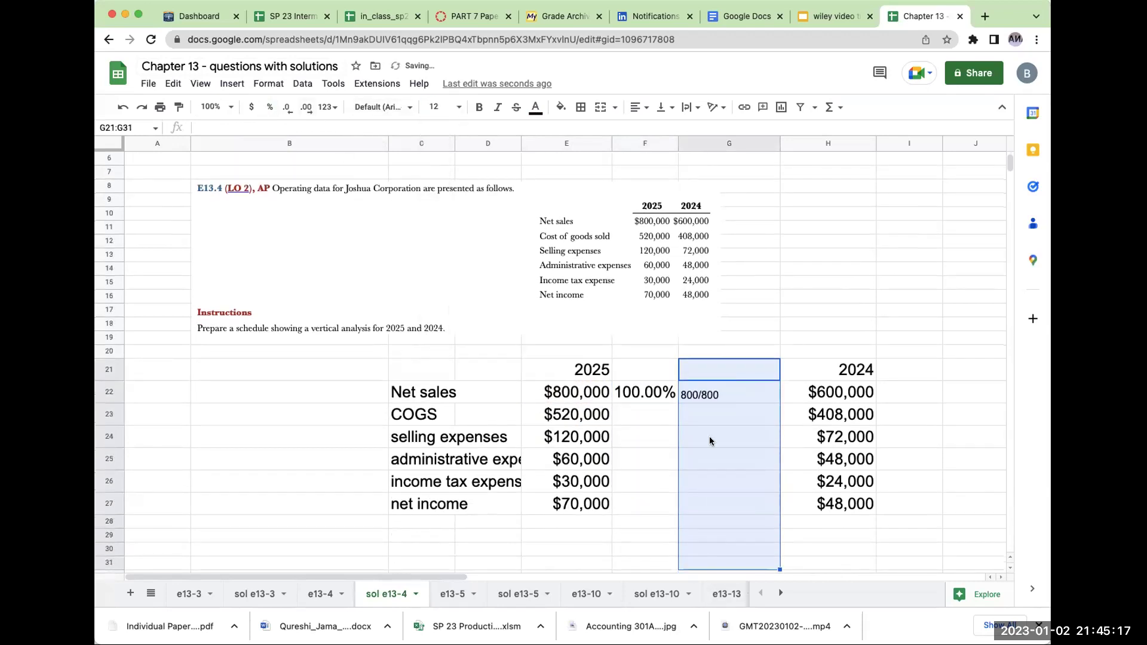
Step: Copy the net sales percentage formula from F22 to COGS in F23 and enter the working note "520/800" in G23
click(648, 415)
key(Up)
key(super+c)
key(Down)
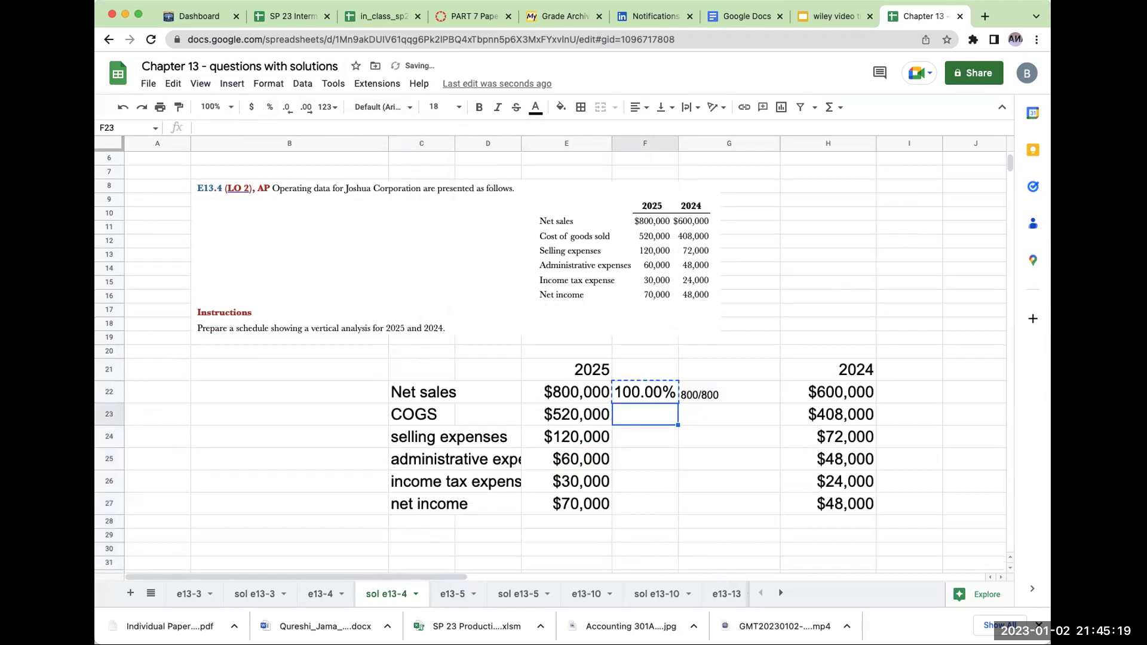
key(super+v)
key(Right)
text(520/80)
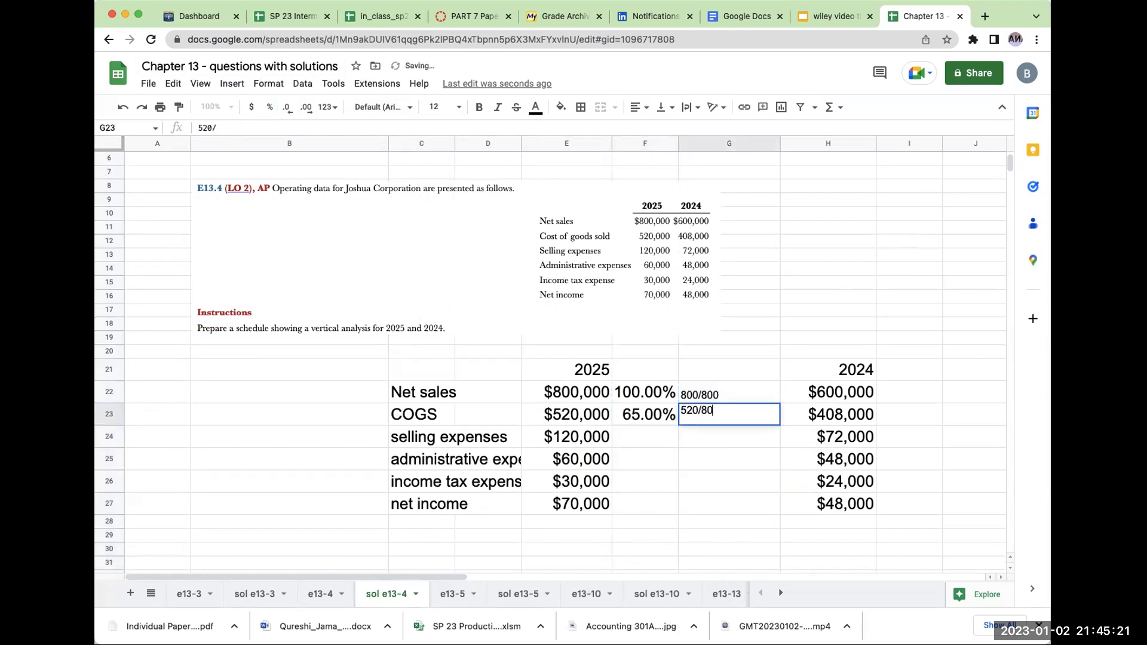
text(0)
key(Return)
Step: Copy the percentage formula down to selling expenses in F24 and enter the working note "120/800" in G24
key(Left)
key(Up)
key(super+c)
key(Down)
key(super+v)
key(Right)
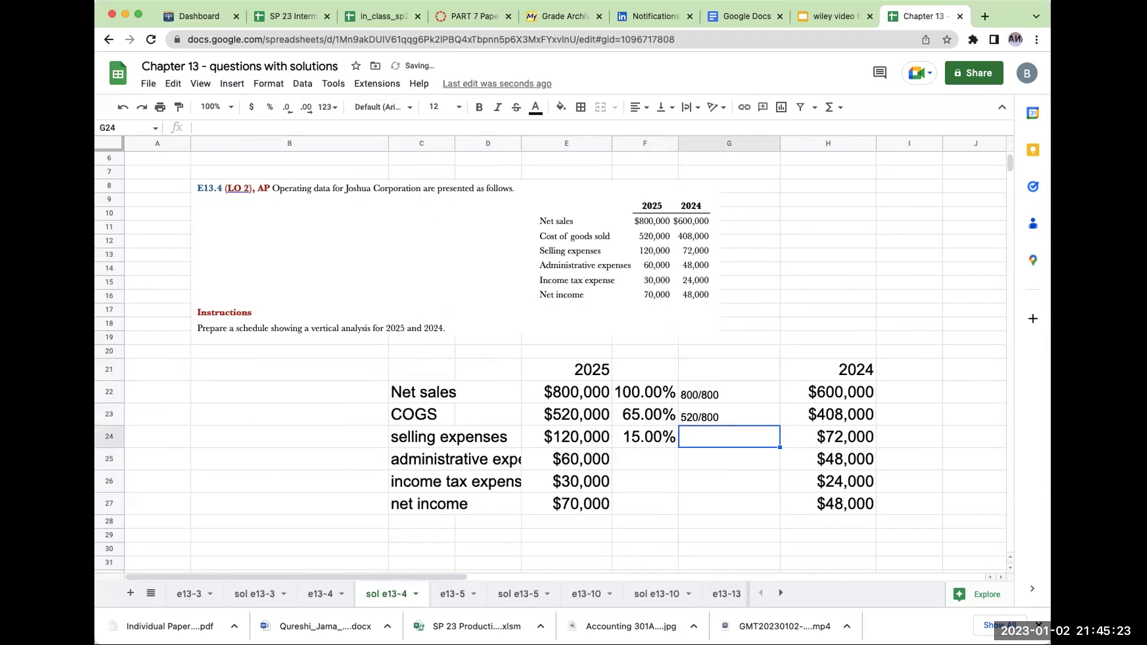
text(120/800)
key(Return)
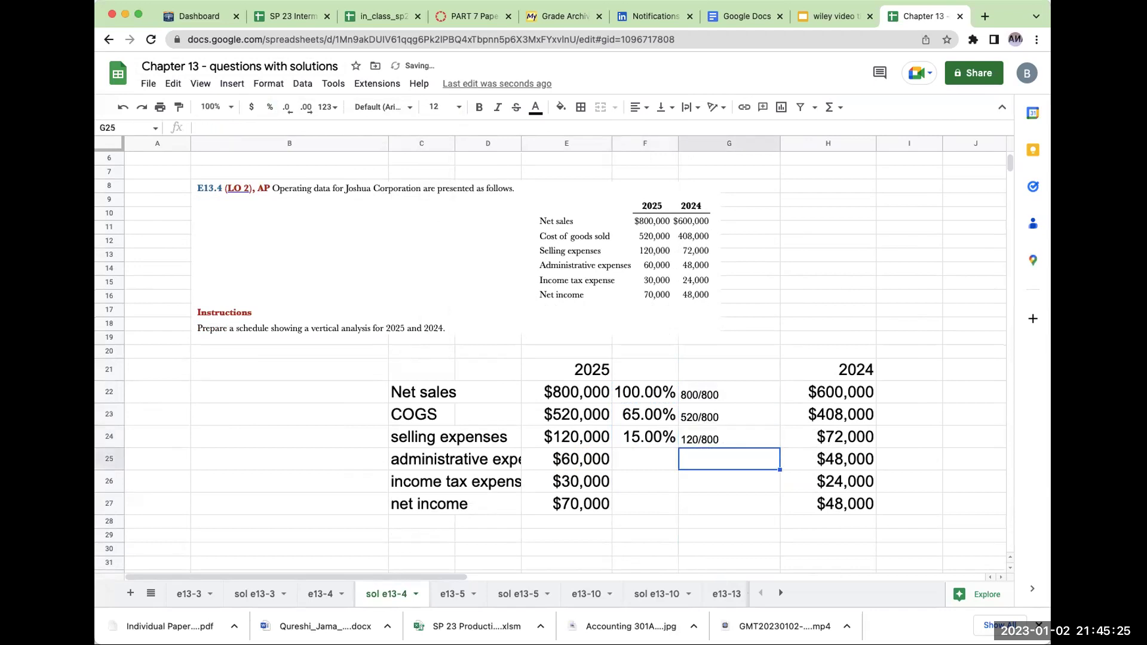
Step: Copy the percentage formula down to administrative expenses in F25 and enter the working note "60/800" in G25
key(Left)
key(Up)
key(super+c)
key(Down)
key(super+v)
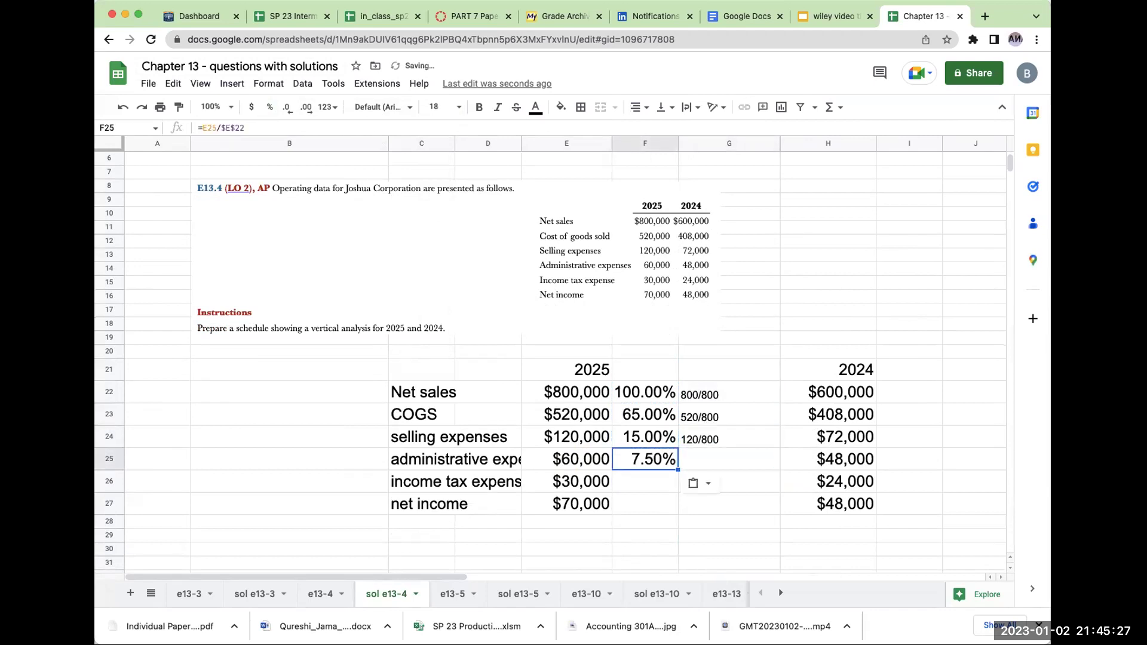
key(Right)
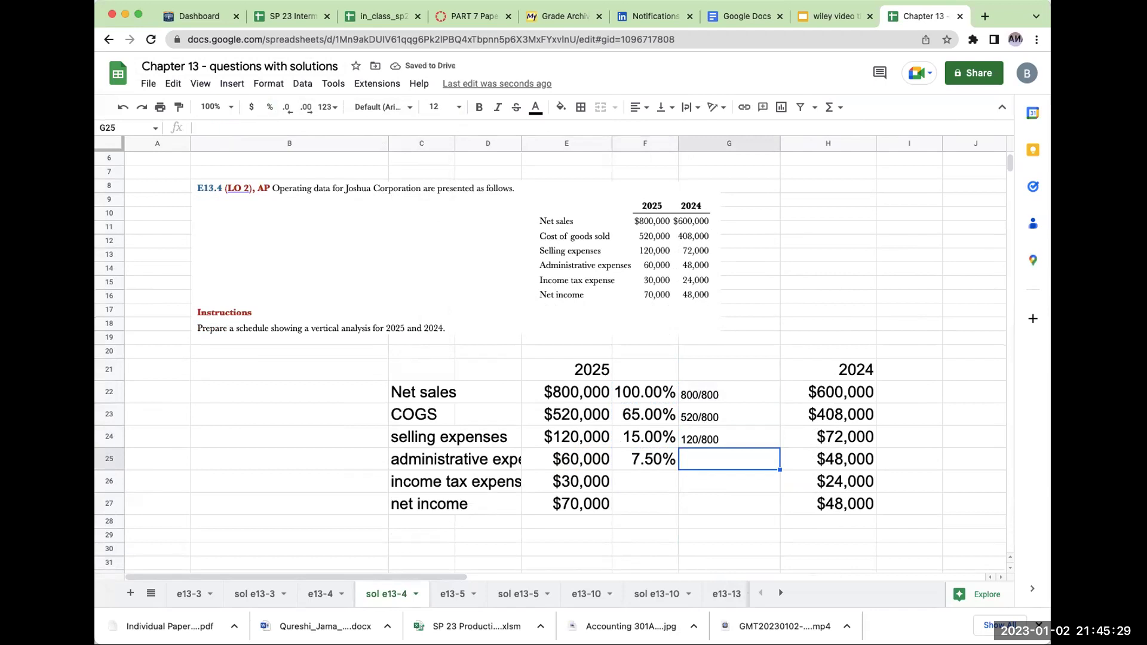
text(60=/800)
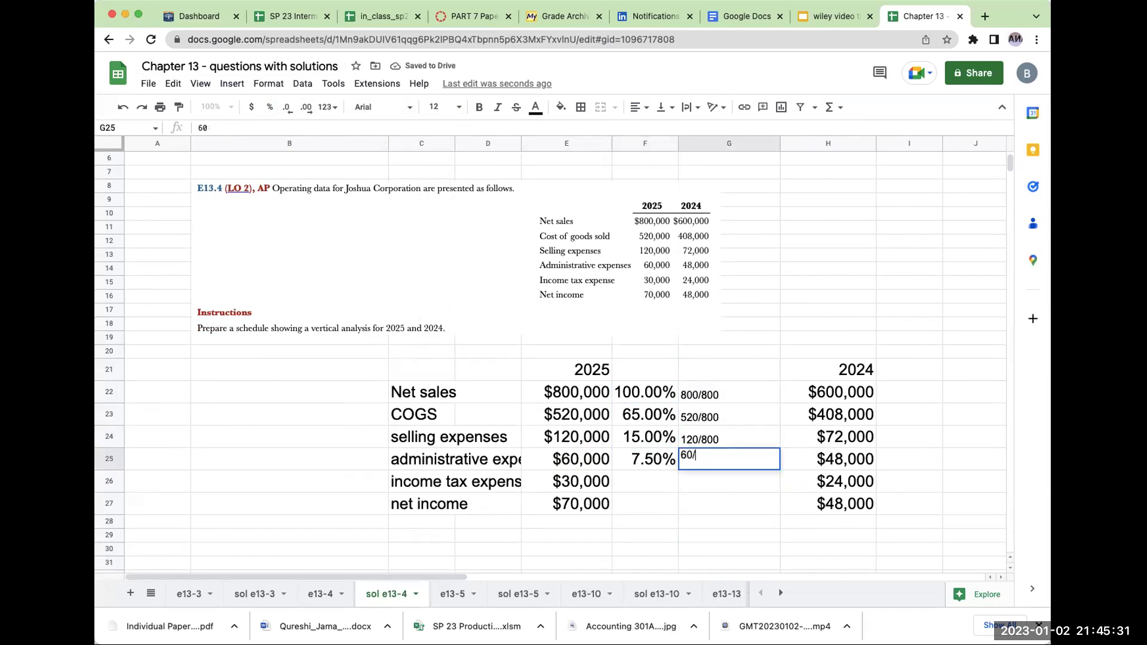
key(Return)
Step: Copy the percentage formula down to income tax expense in F26 and enter the working note "30/800" in G26
click(645, 458)
key(ctrl+c)
key(Down)
key(ctrl+v)
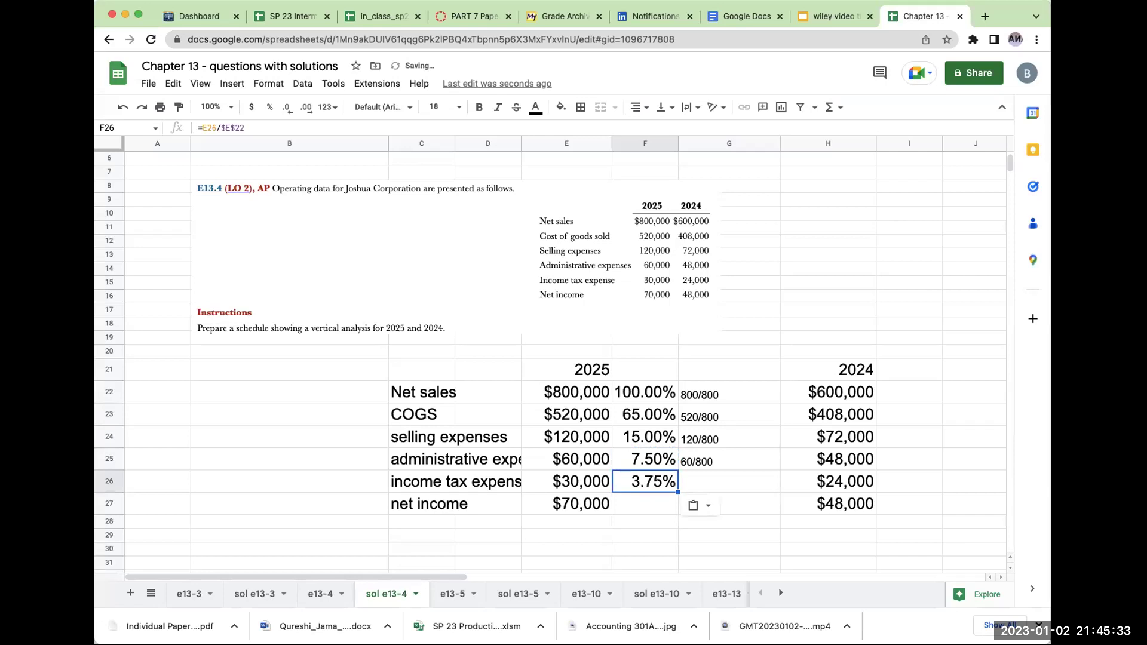
key(Right)
text(30)
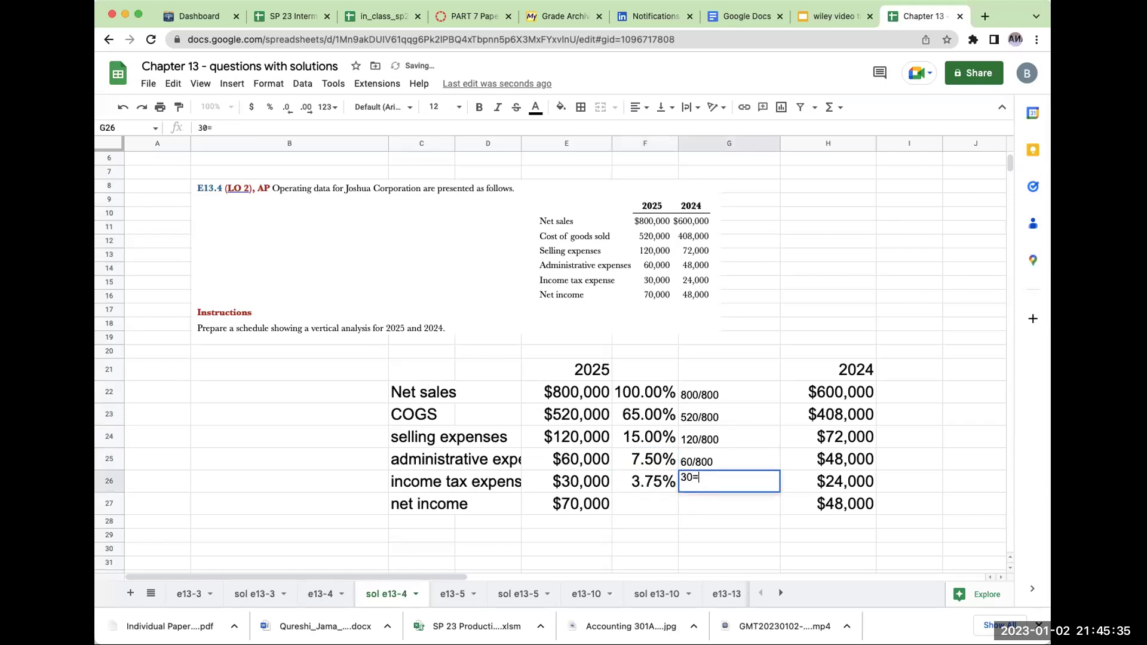
text(/800)
key(Return)
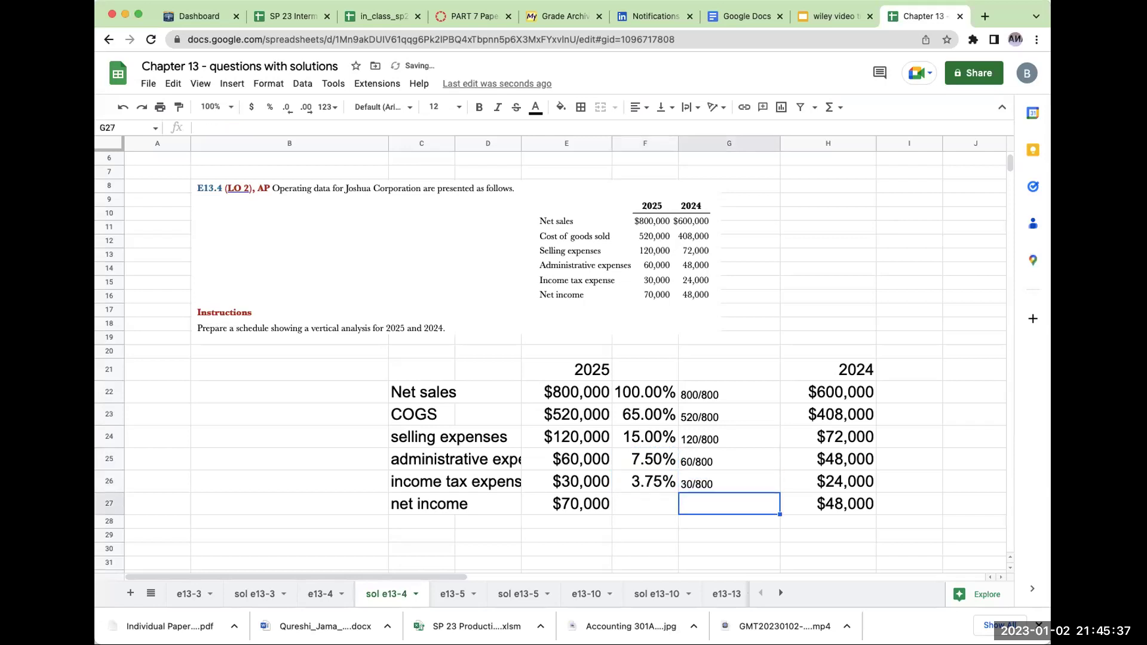
Step: Paste the percentage formula for 2025 net income in F27 and enter the working note "70/800" in G27
key(Left)
key(ctrl+v)
key(Right)
text(70)
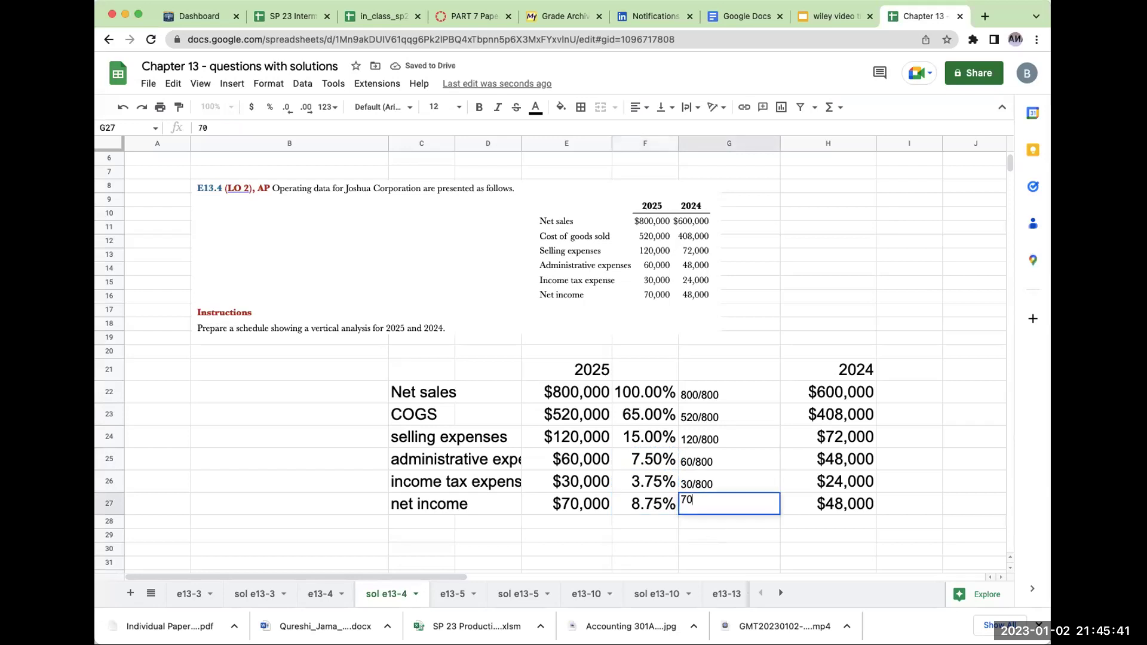
text(/800)
key(Return)
Step: Calculate the 2024 net sales percentage in I22 with =H22/$H$22, making the net sales divisor absolute
key(Right)
key(Right)
key(Right)
key(Up)
key(Up)
key(Up)
key(Up)
key(Left)
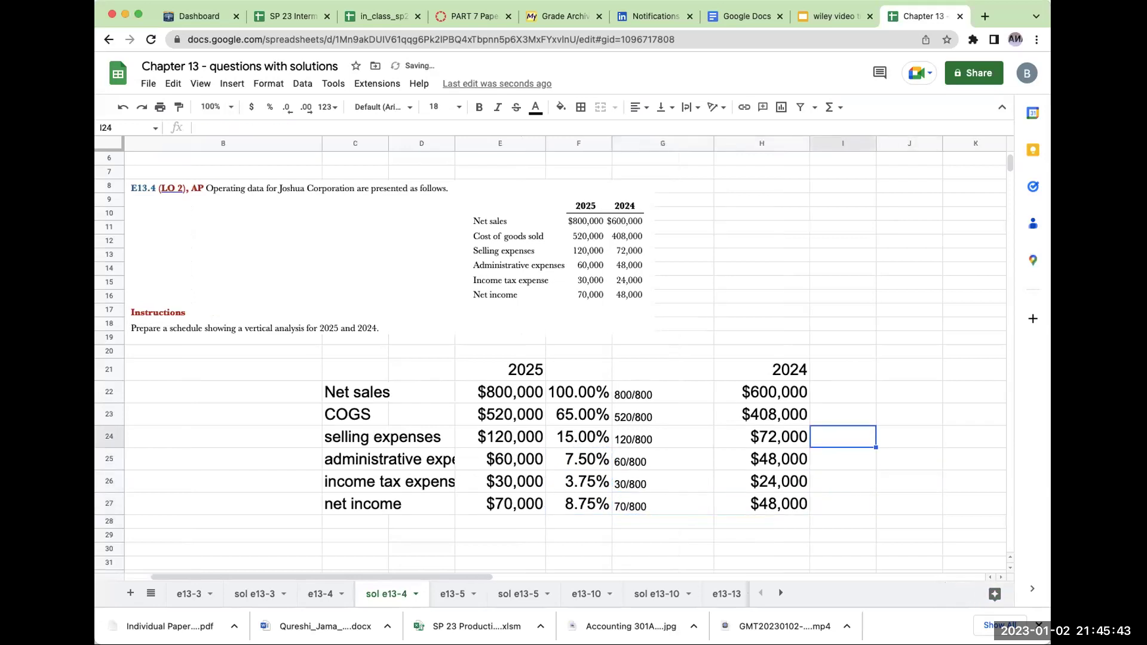
click(843, 392)
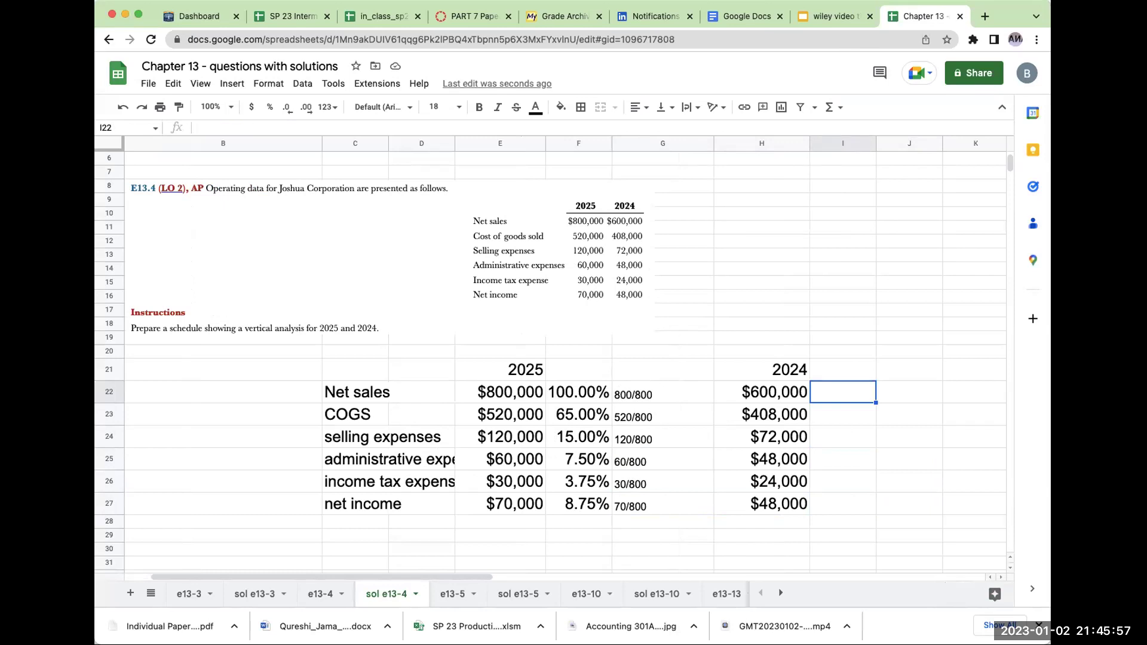
text(+H22/H22)
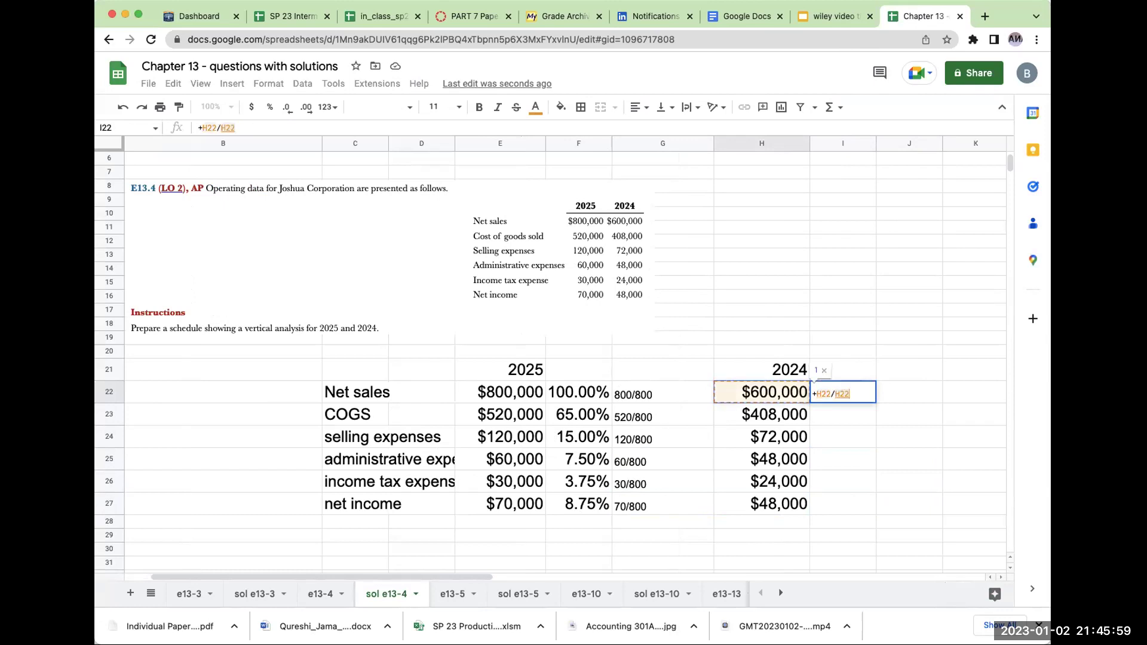
key(Return)
key(Up)
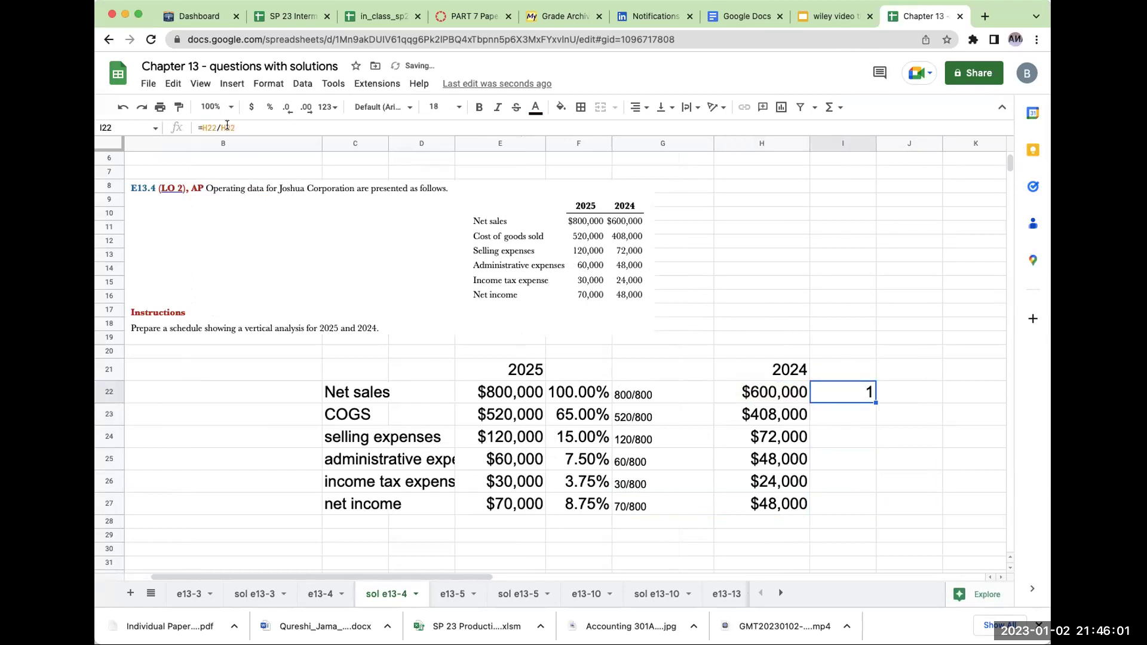
click(227, 126)
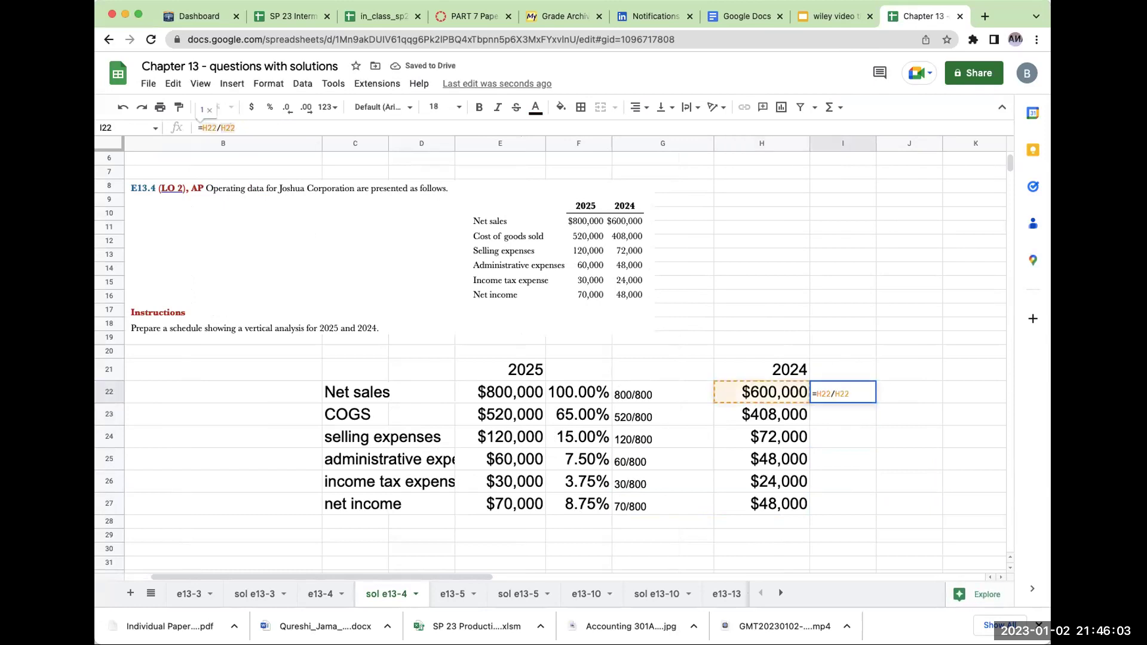
text($H4)
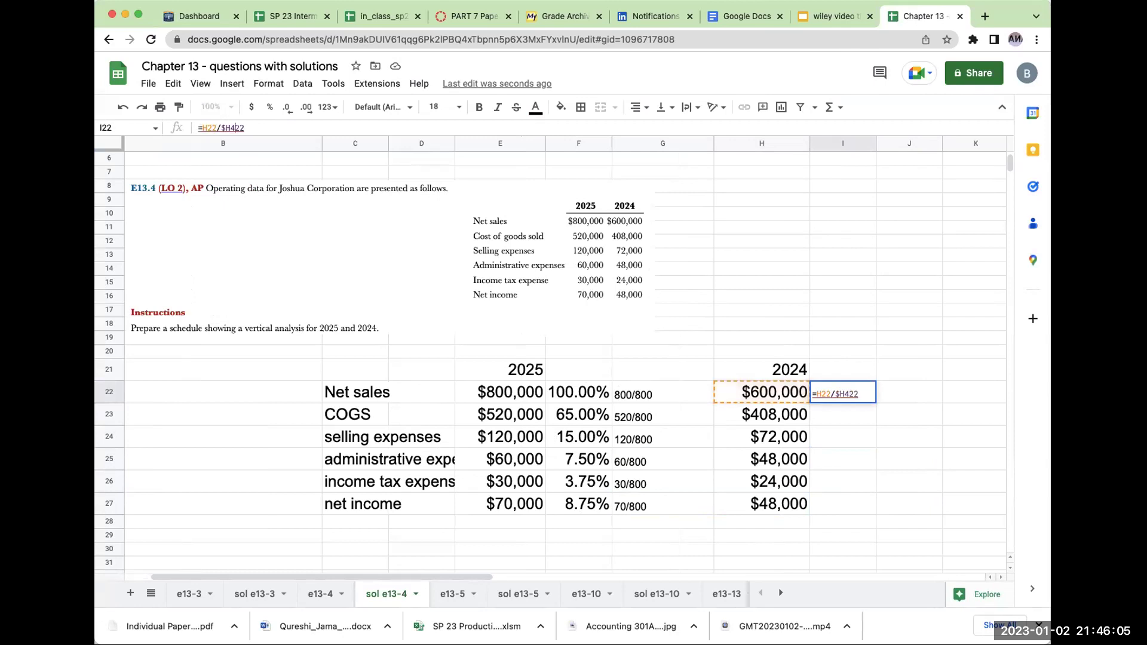
text($)
key(Return)
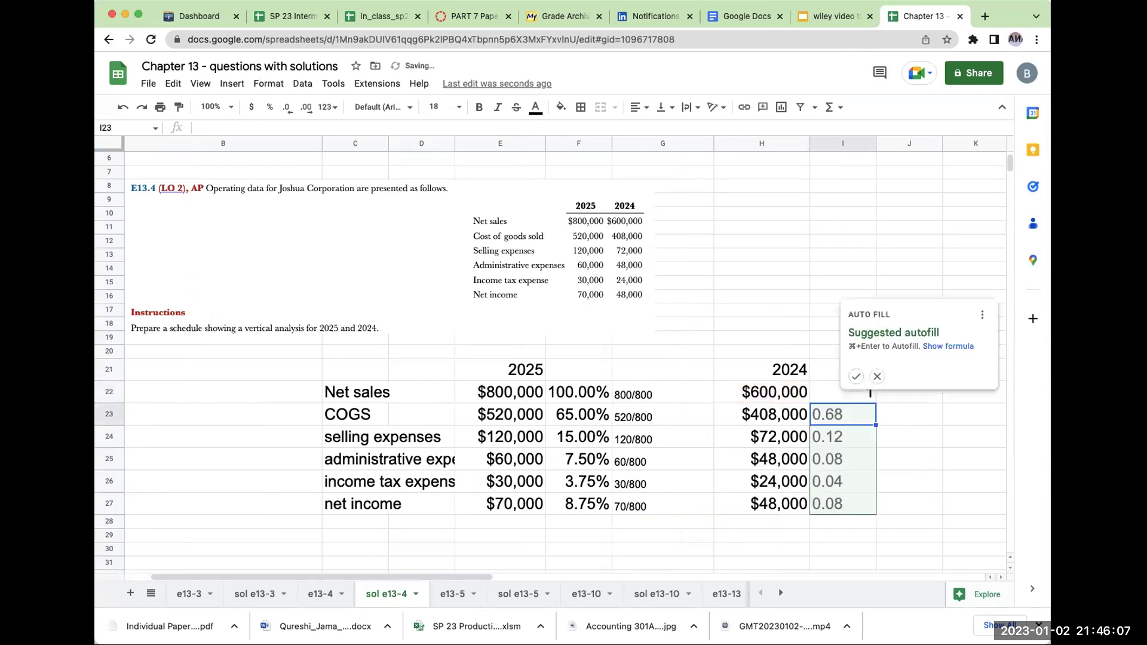
Step: Format the 2024 net sales ratio in I22 as a percentage and enter the working note "600/600" in J22
click(870, 392)
click(271, 107)
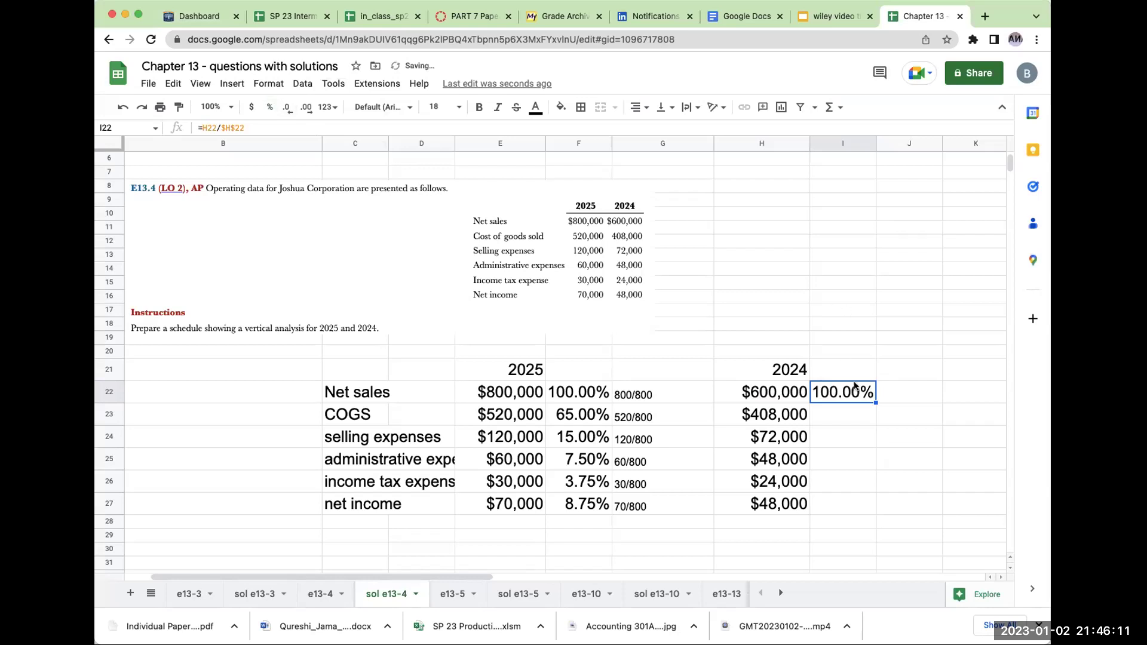
key(Tab)
text(600/600)
key(Return)
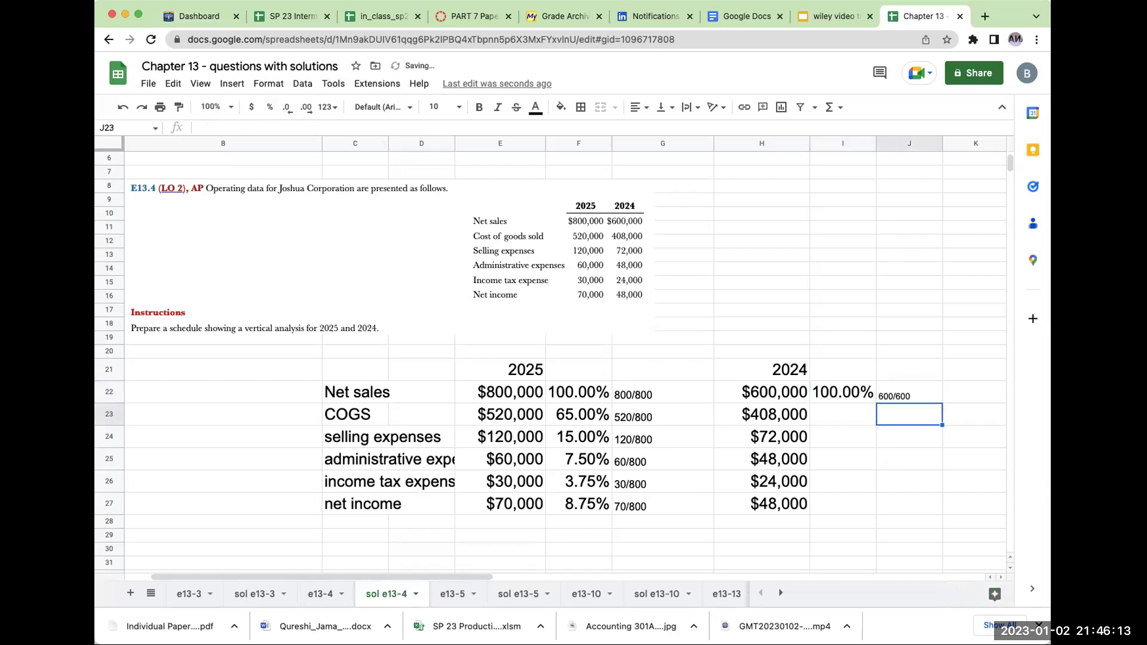
Step: Copy the 2024 percentage formula from I22 to COGS in I23 and enter the working note "408/600" in J23
key(Left)
key(Up)
key(ctrl+c)
key(Down)
key(ctrl+v)
key(Right)
text(40)
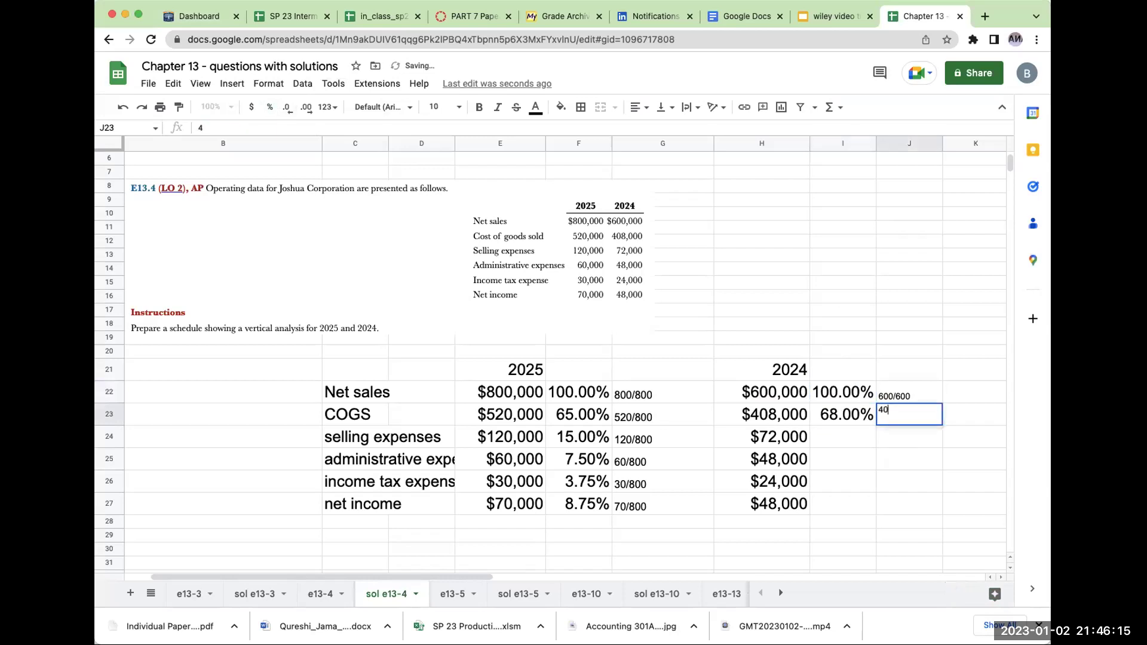
text(8/600)
key(Return)
Step: Copy the 2024 percentage formula down to selling expenses in I24 and enter the working note "72/600" in J24
key(Left)
key(Up)
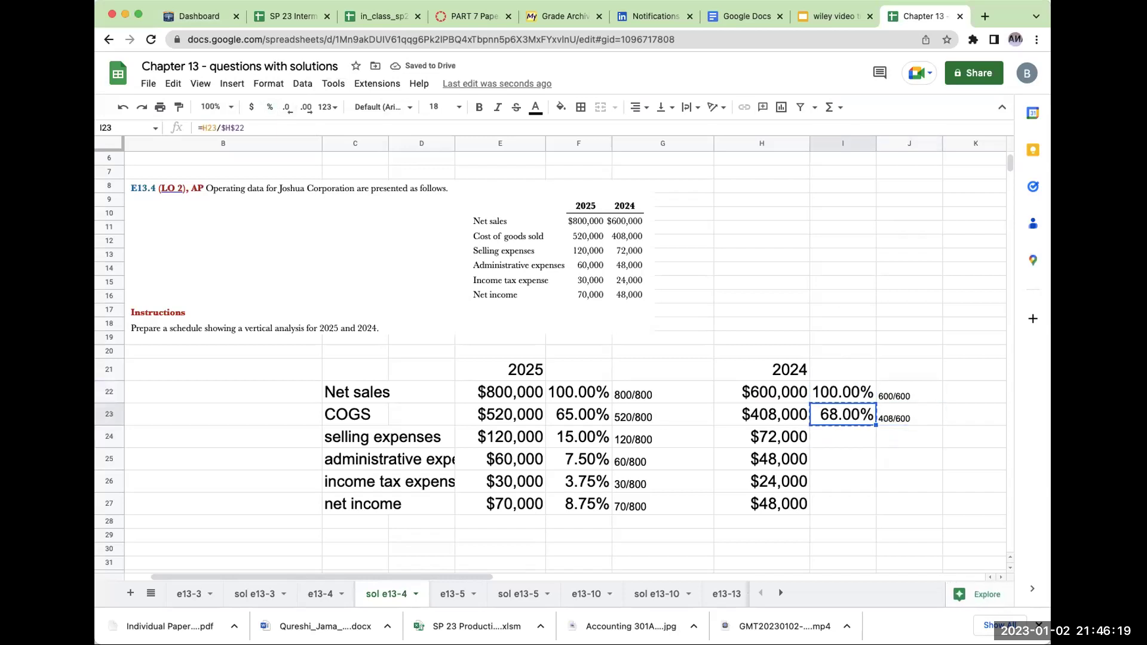
key(ctrl+c)
key(Down)
key(ctrl+v)
key(Right)
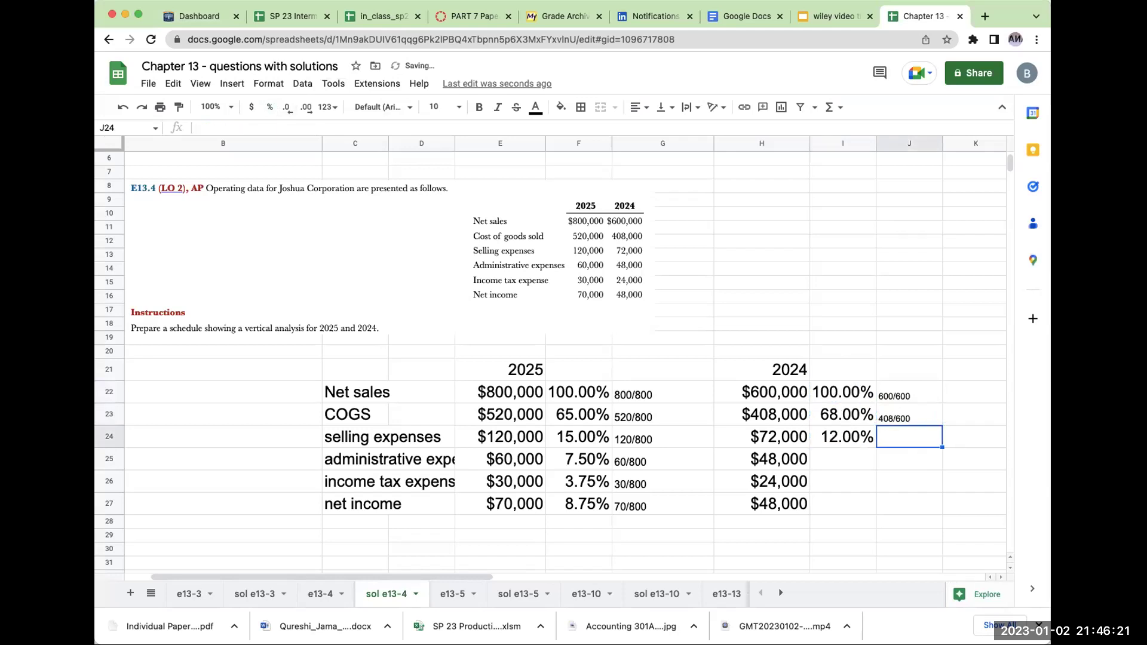
text(72/600)
key(Return)
Step: Copy the 2024 percentage formula down to administrative expenses in I25 and enter the working note "48/600" in J25
key(Left)
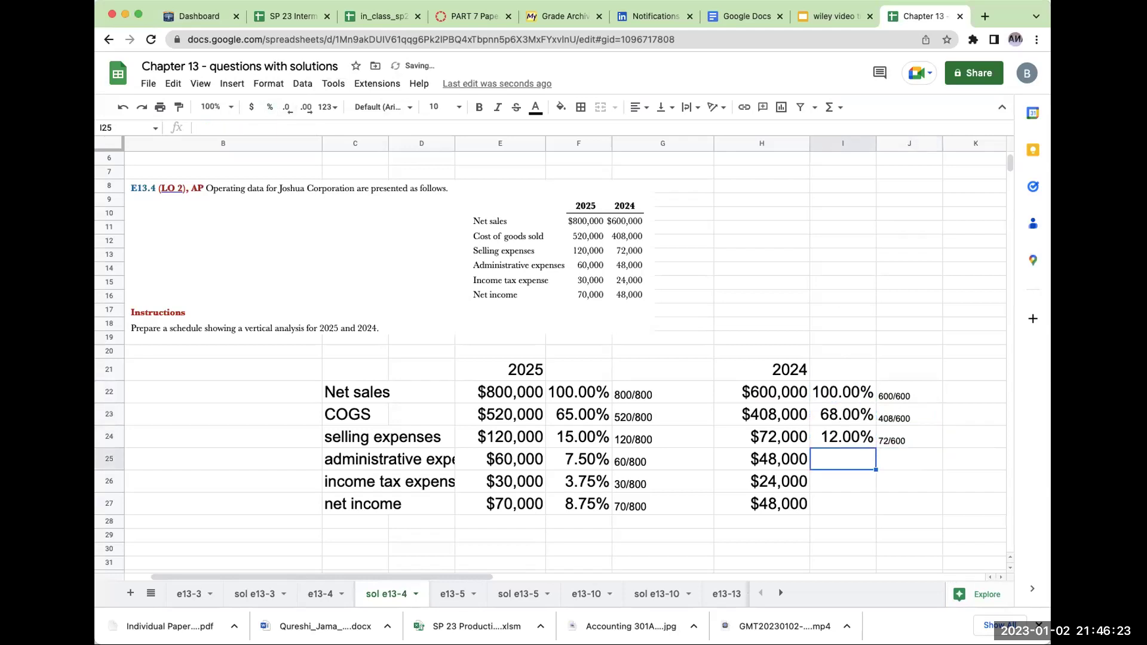
key(Up)
key(ctrl+c)
key(Down)
key(ctrl+v)
key(Right)
text(4)
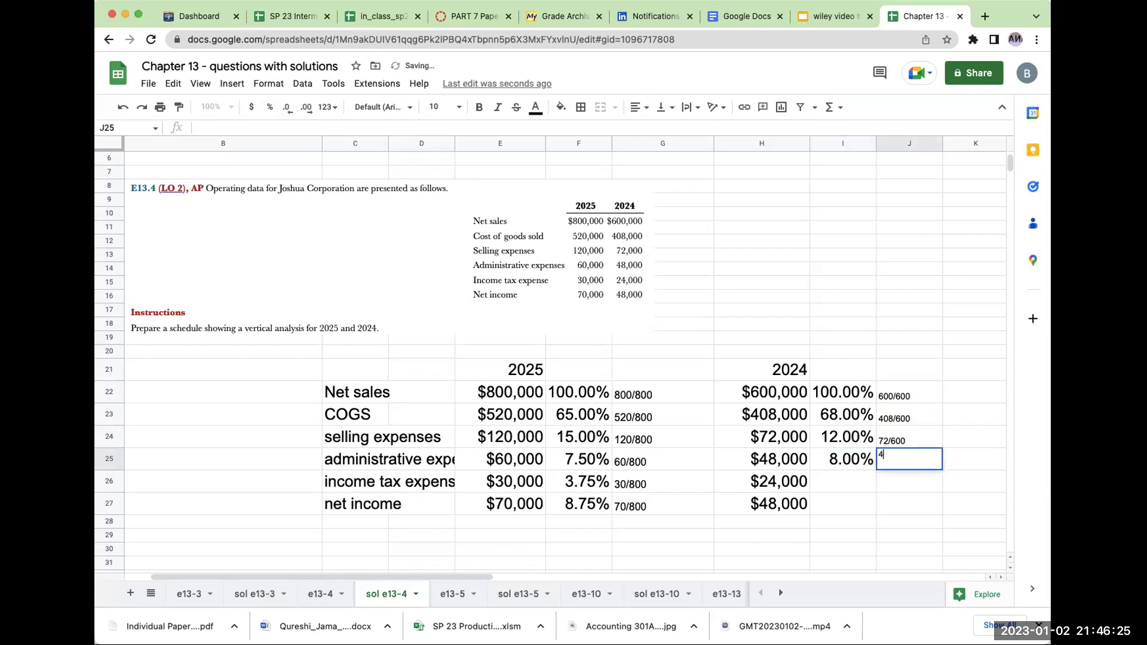
text(8/600)
key(Return)
Step: Copy the 2024 percentage formula down to income tax expense in I26 and enter the working note "24/600" in J26
key(Left)
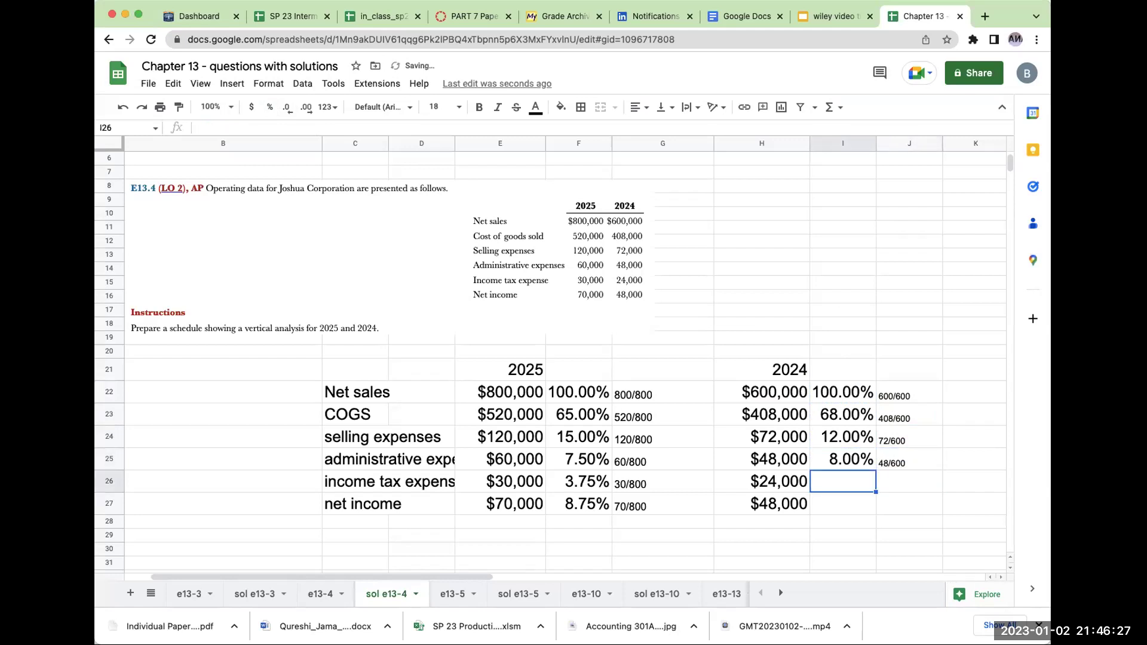
key(Up)
key(ctrl+c)
key(Down)
key(ctrl+v)
key(Right)
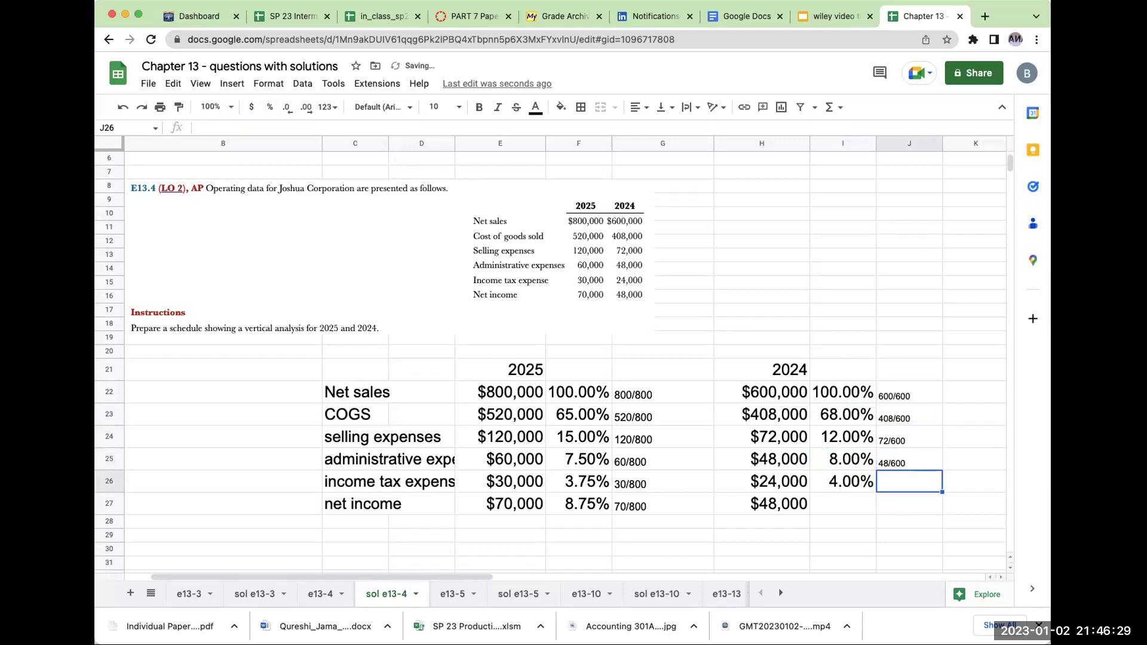
text(24/600)
key(Return)
Step: Copy the 2024 percentage formula down to net income in I27 and enter the working note "48/600" in J27
key(Left)
key(Up)
key(ctrl+c)
key(Down)
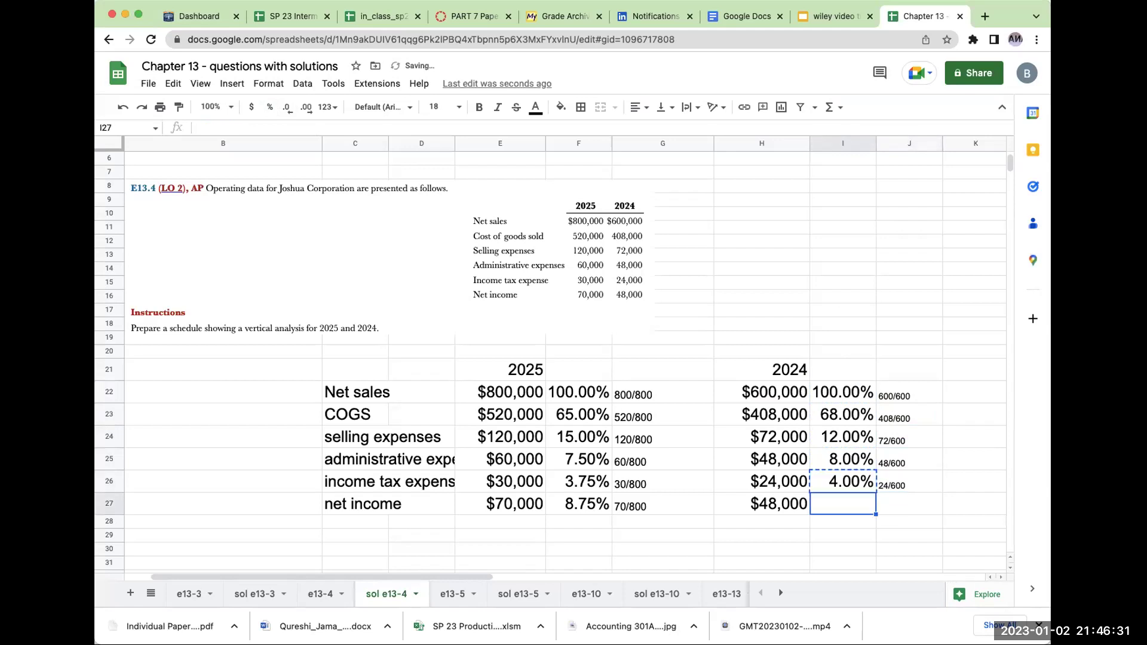
key(ctrl+v)
key(Right)
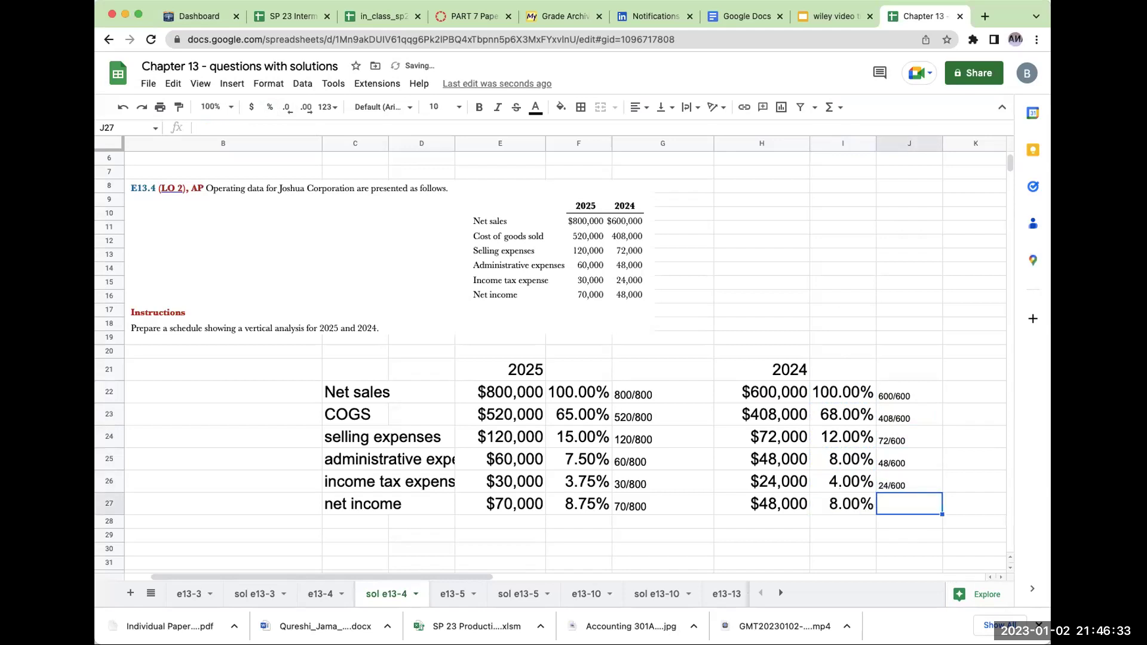
text(48/600)
key(Return)
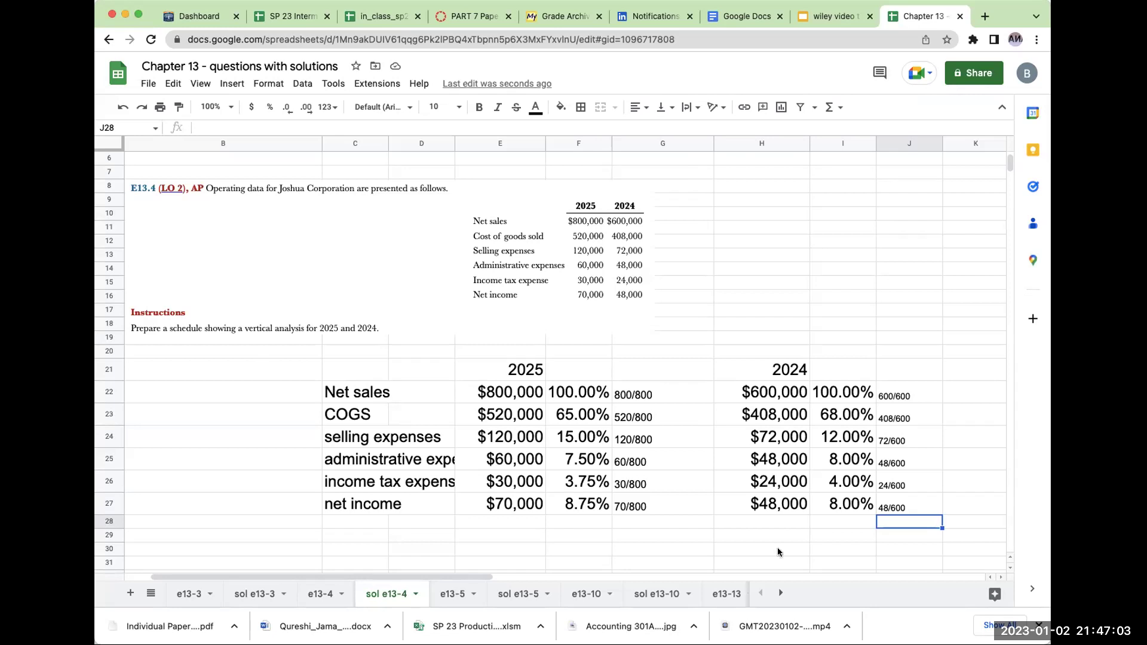
Step: On the sol e13-5 sheet, calculate 2025 current assets over total assets in F30 with =E30/$E$33 and format it as a percentage
click(525, 595)
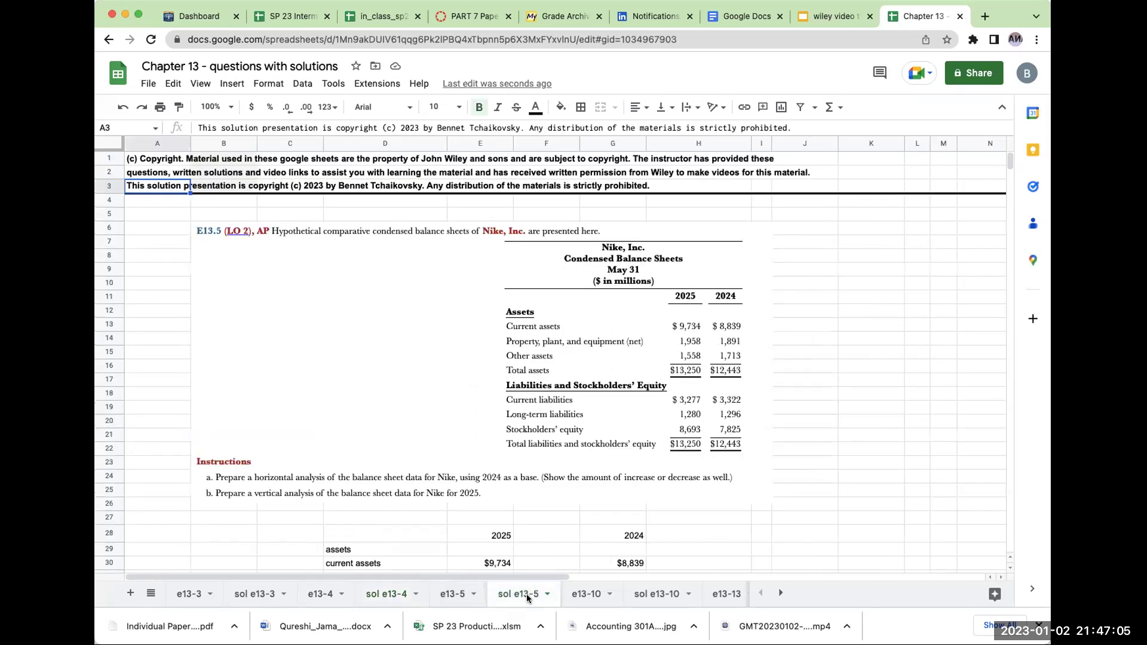
scroll(554, 524, down, 3)
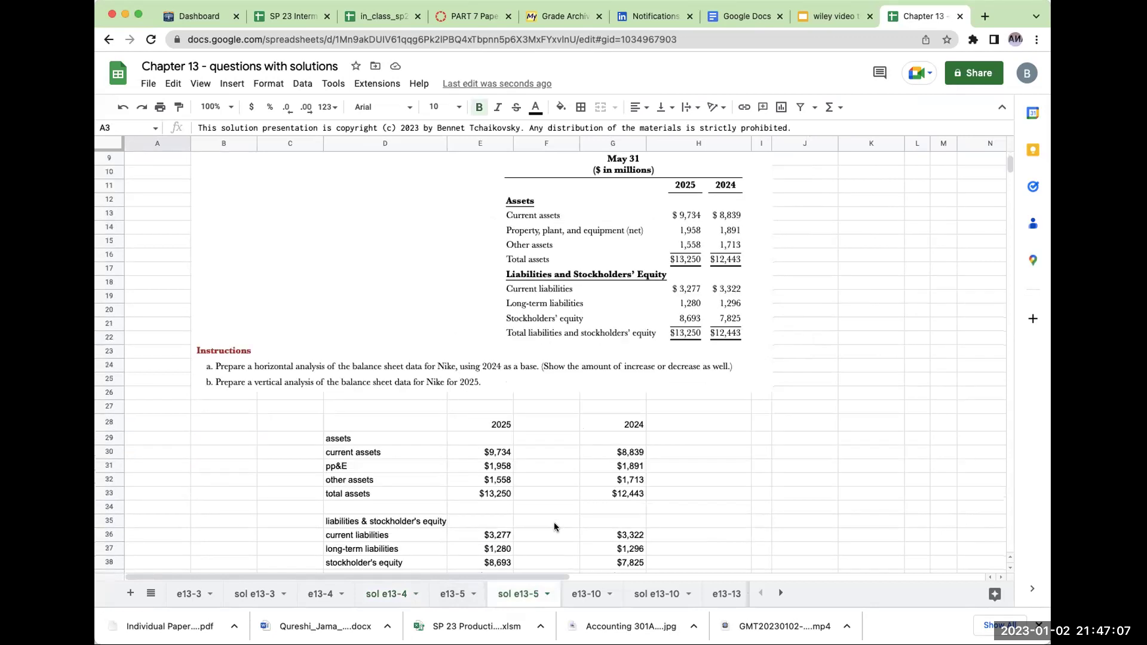
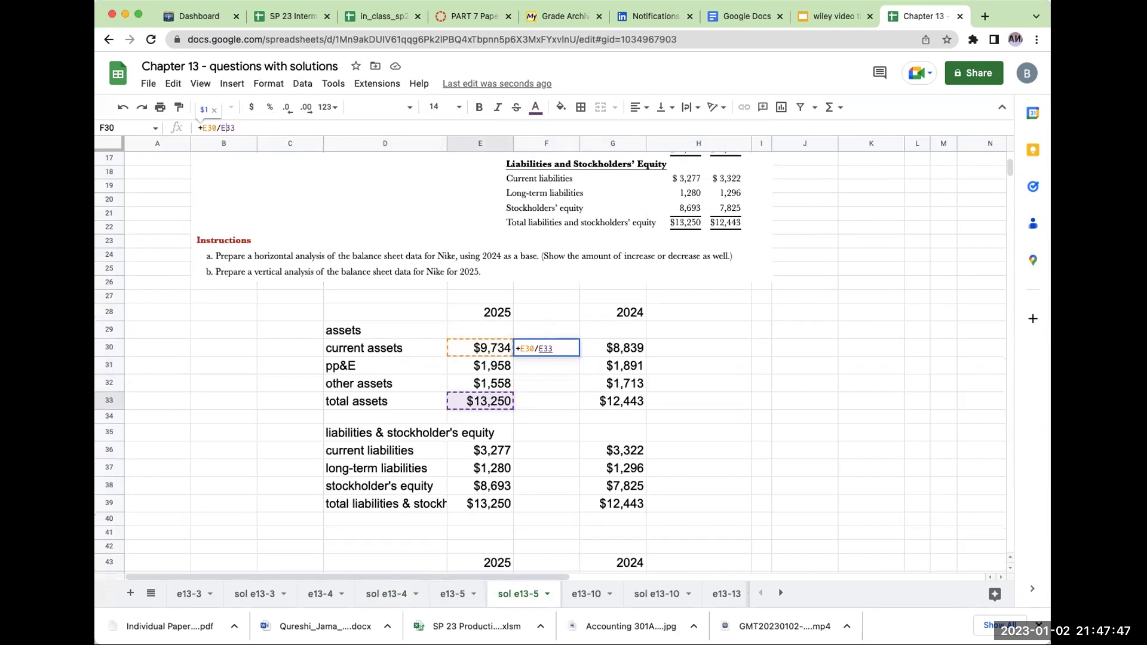
text($E$)
key(Return)
key(Up)
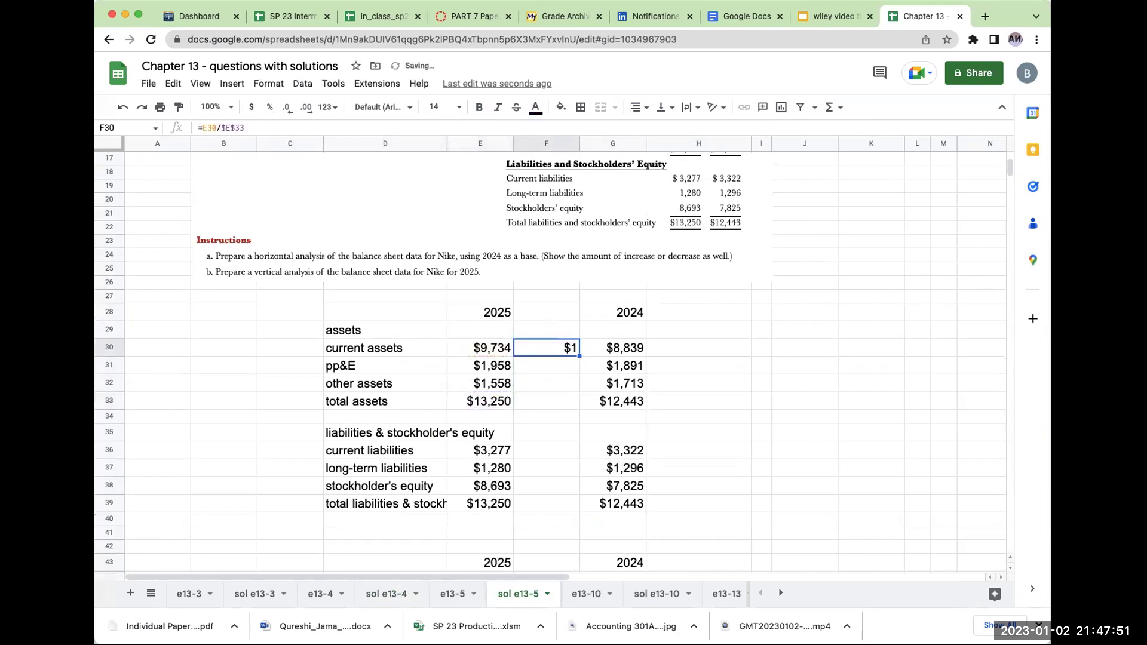
click(269, 106)
click(657, 327)
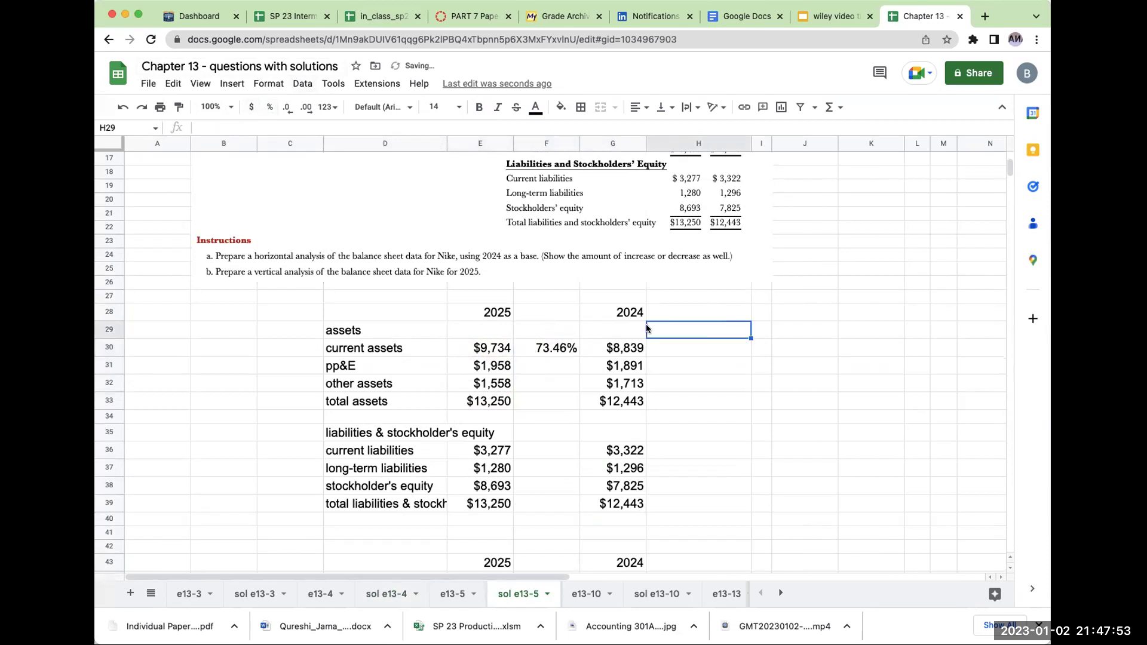
Step: Move the 2024 column of Nike's balance sheet data from G28:G39 to J28:J39
drag(621, 312, 621, 382)
shift+click(636, 494)
key(super+c)
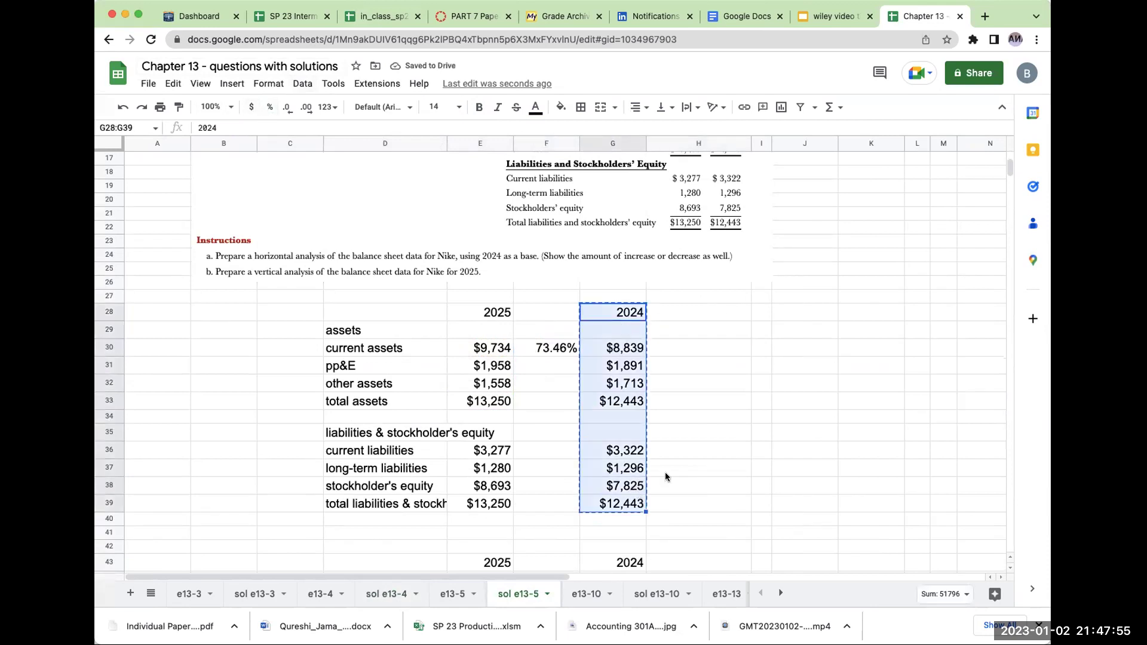
click(705, 315)
click(798, 311)
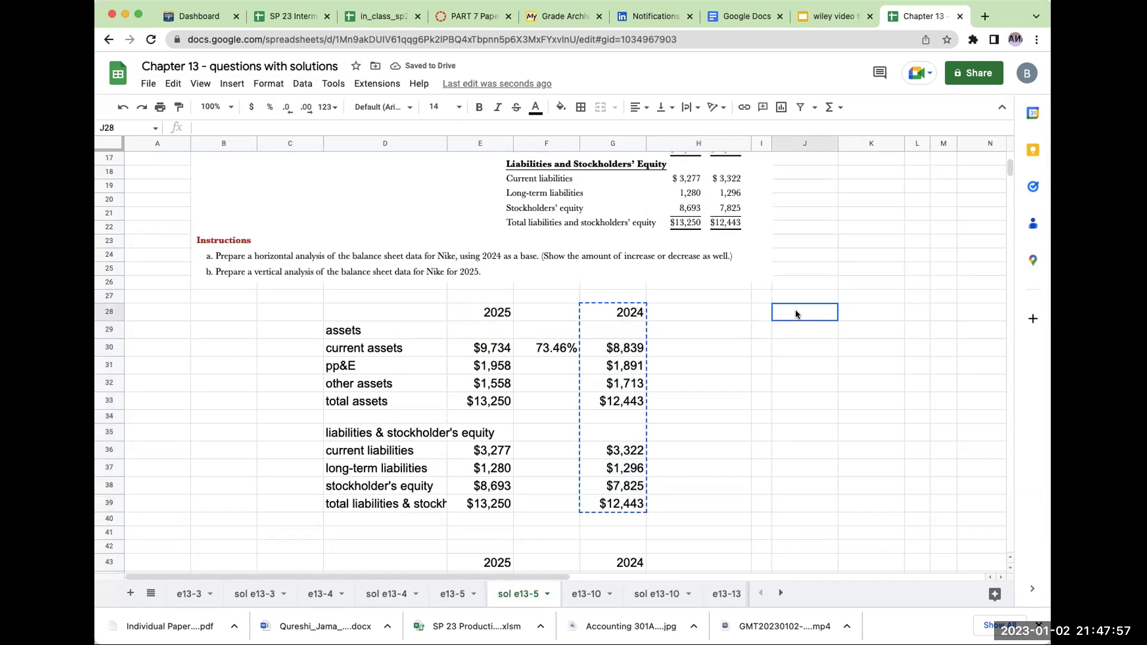
key(super+v)
Step: Copy the 2025 current assets percentage formula from F30 down to PP&E, other assets and total assets in F31:F33
click(546, 365)
key(Up)
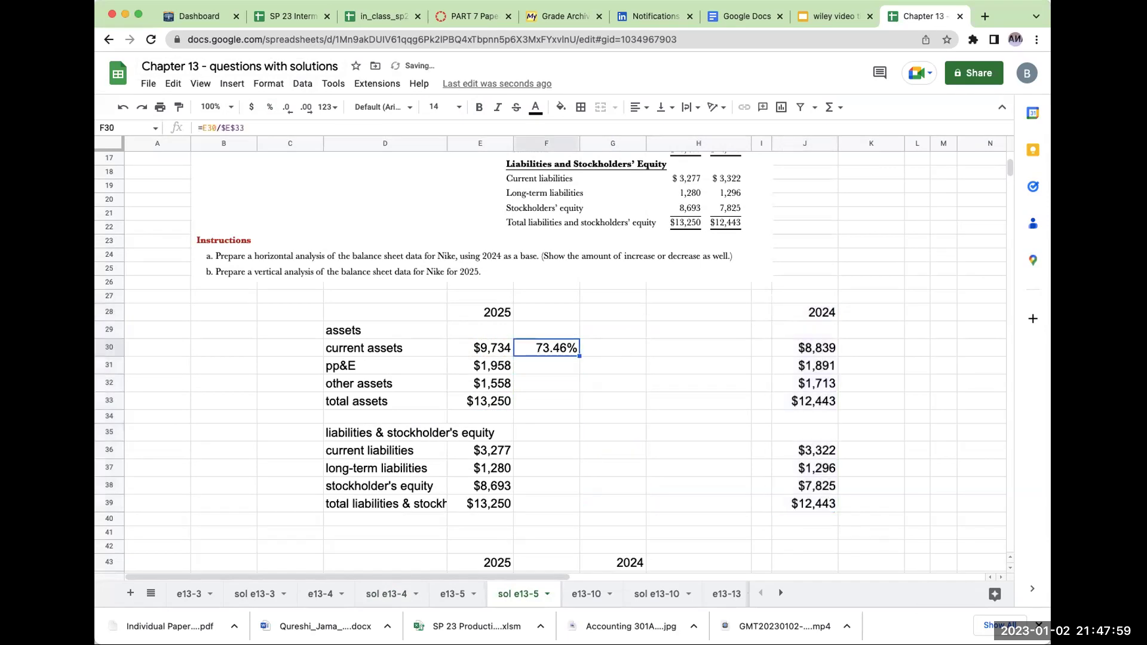
key(super+c)
key(Down)
key(super+v)
key(Down)
key(super+v)
key(Down)
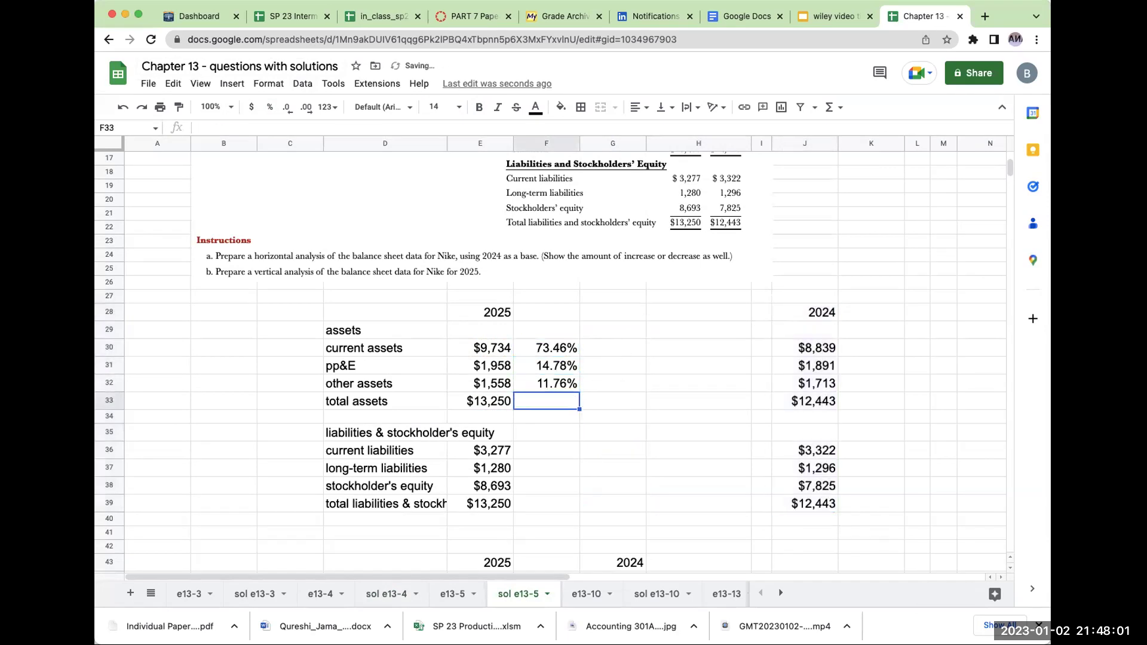
key(super+v)
Step: Enter the 2025 asset working notes 9734/13250, 1958/13250, 1558/13250 and 13250/13250 in G30:G33
click(612, 382)
key(Up)
key(Up)
text(9734)
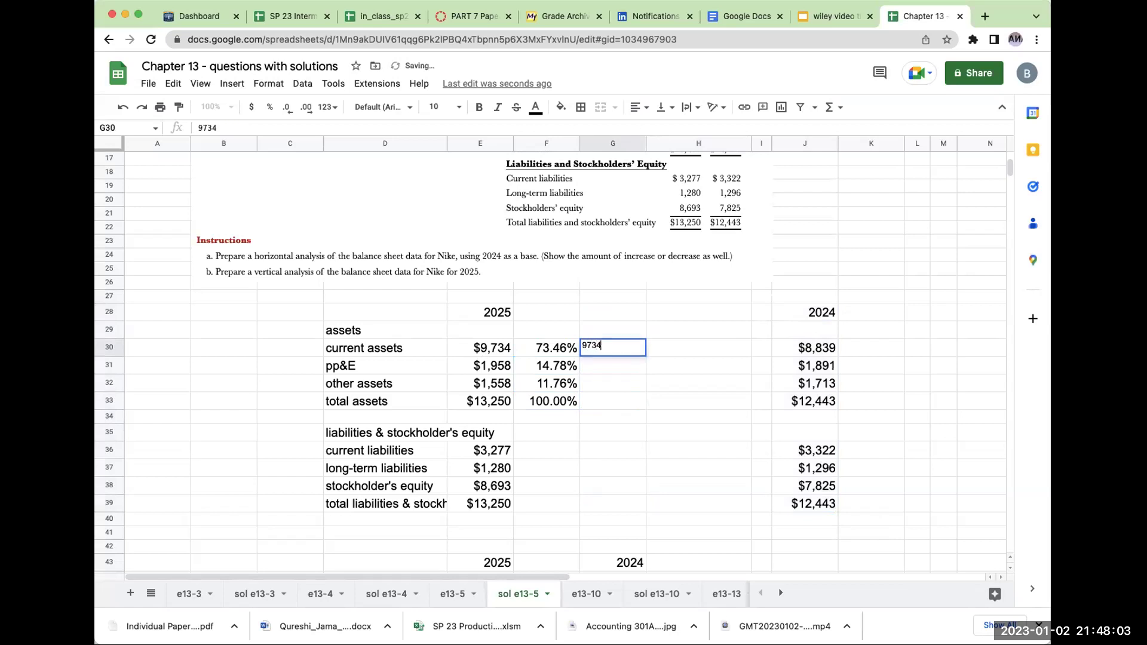
text(/13250)
key(Return)
text(1958/13250)
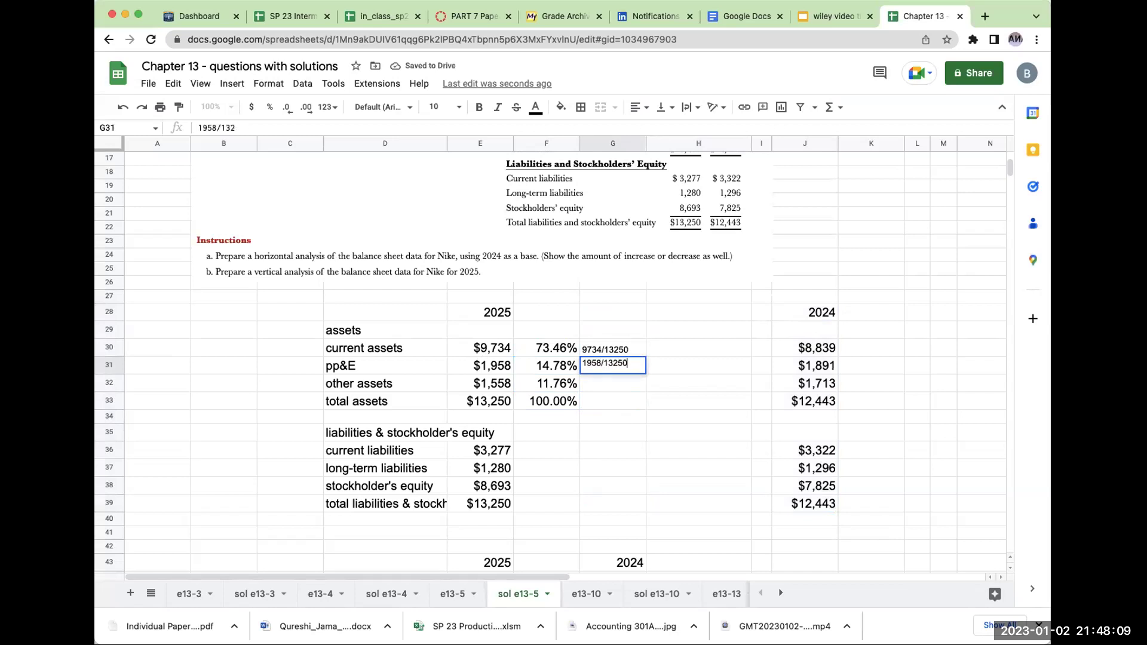
key(Return)
text(1558/13250)
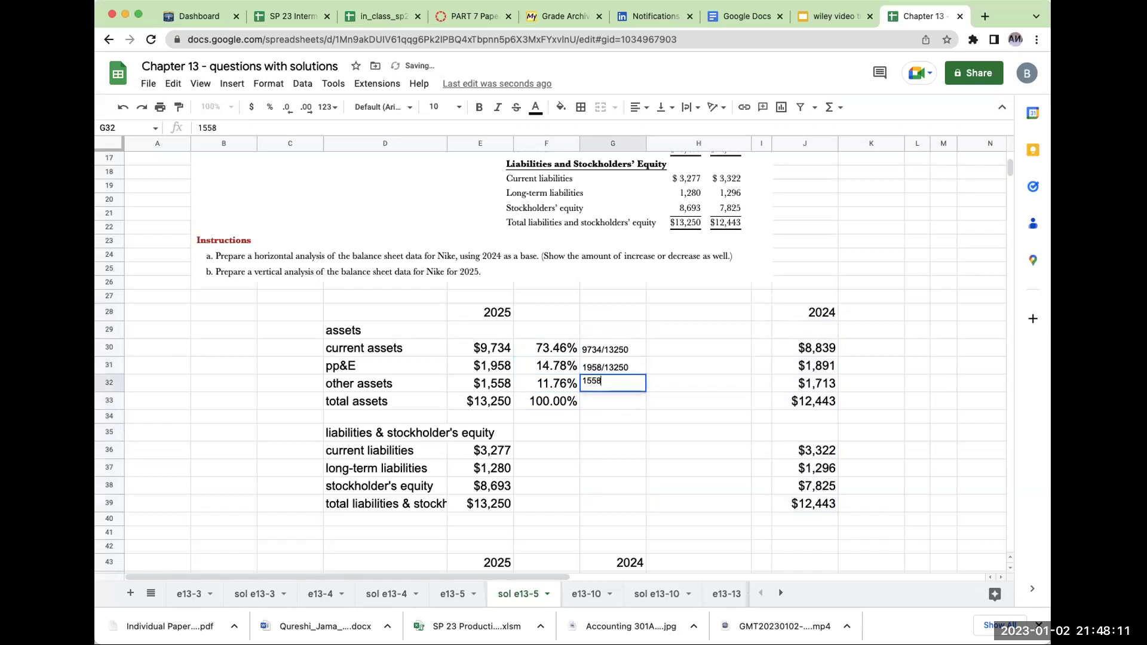
key(Return)
text(13250/13250)
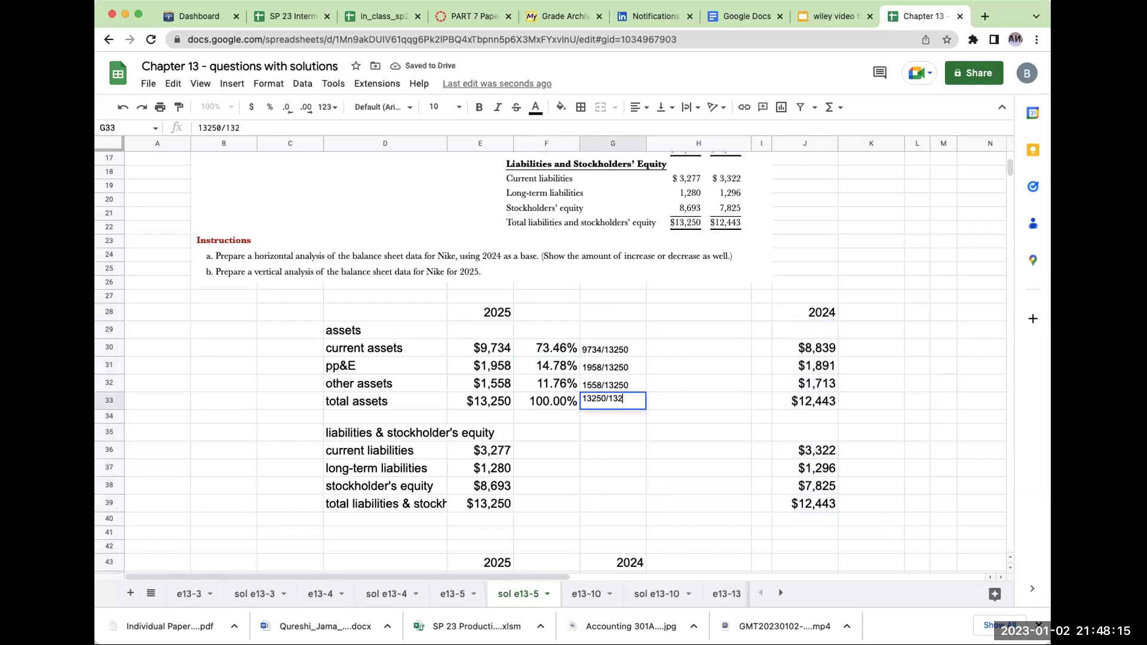
key(Return)
Step: Copy the 2025 percentage formula from F33 to the liabilities and stockholders' equity rows in F36:F39
click(546, 416)
key(Up)
key(ctrl+c)
key(Down)
key(Down)
key(Down)
key(ctrl+v)
key(Down)
key(ctrl+v)
key(Down)
key(ctrl+v)
key(Down)
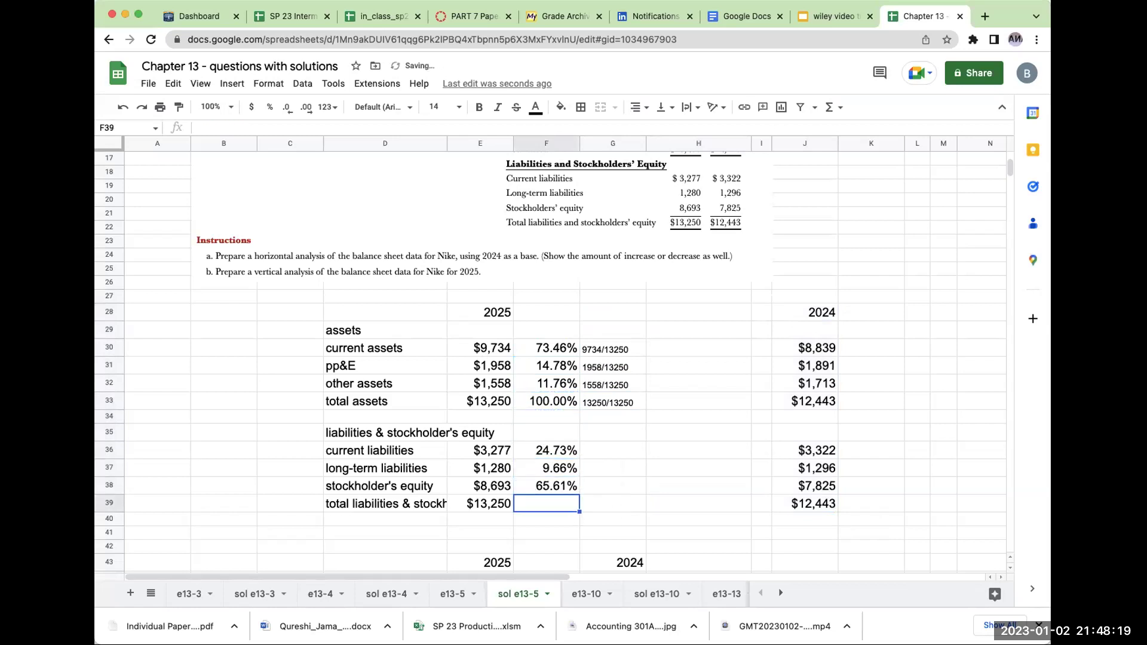
key(ctrl+v)
Step: Enter the 2025 liabilities and equity working notes 3277/13250, 1280/13250, 8693/13250 and 13250/13250 in G36:G39
key(Right)
key(Up)
key(Up)
key(Up)
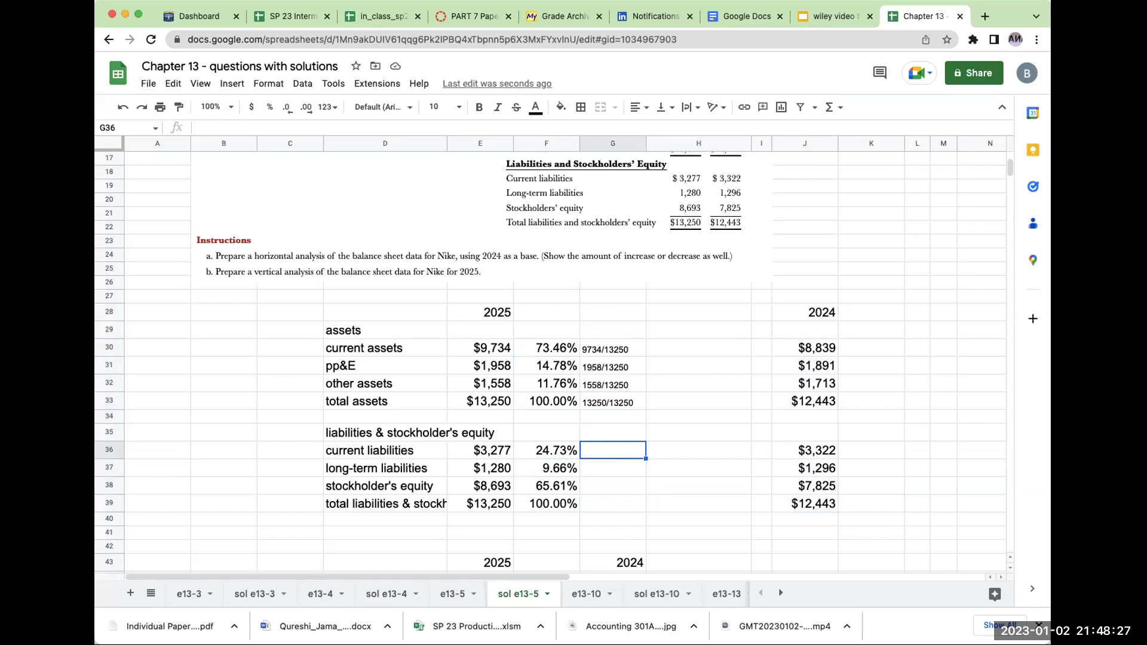
text(3277/13250)
key(Return)
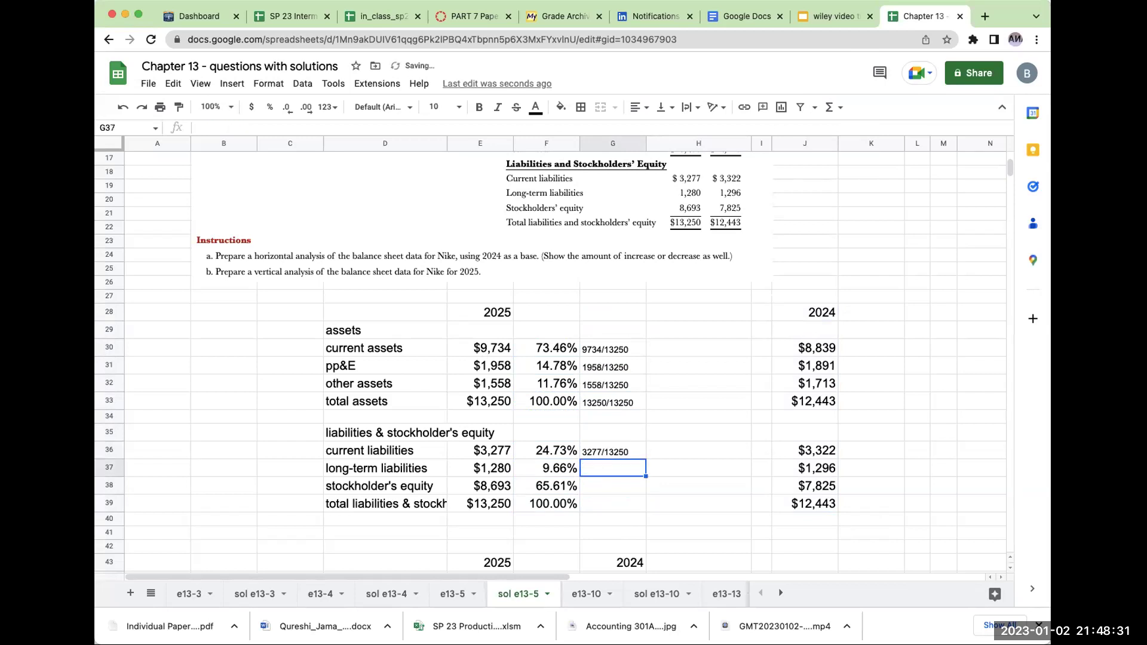
text(1280/13250)
key(Return)
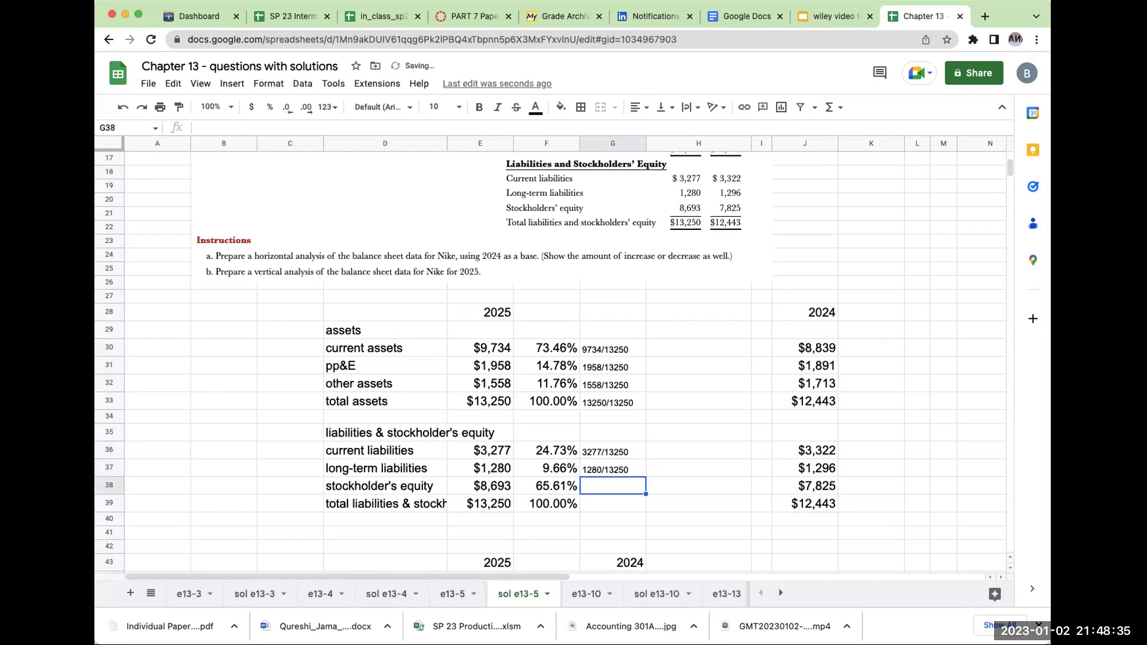
text(8693/)
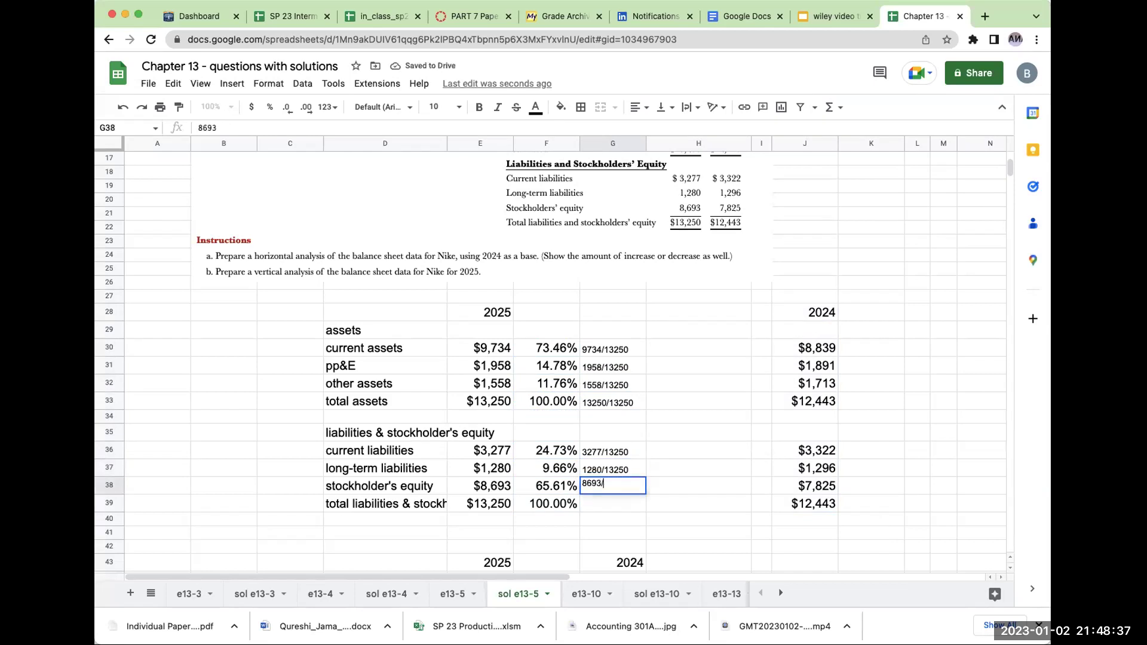
text(13250)
key(Return)
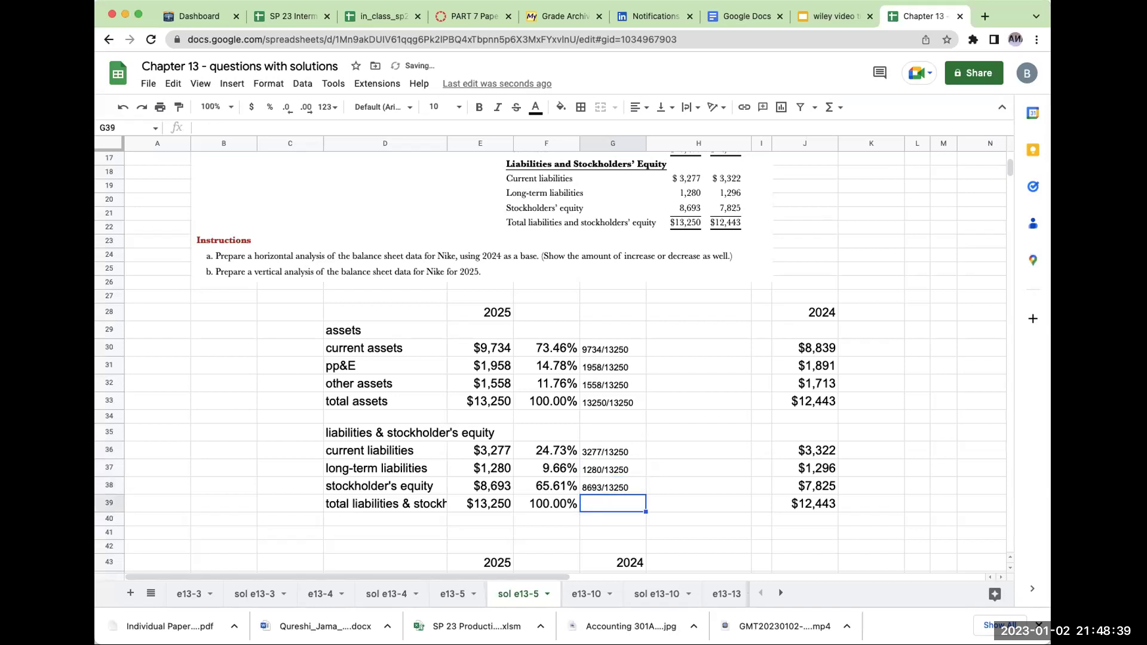
text(13250/13250)
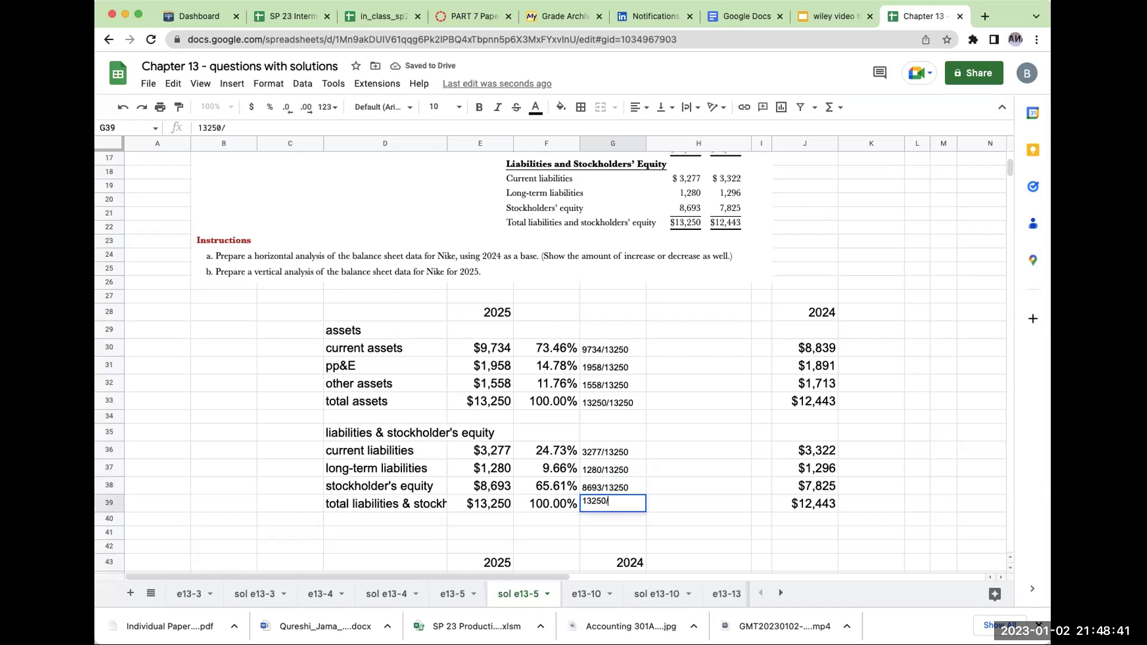
key(Return)
Step: Calculate 2024 current assets over total assets in K30 with =J30/J33
key(Up)
key(Right)
key(Right)
key(Right)
key(Up)
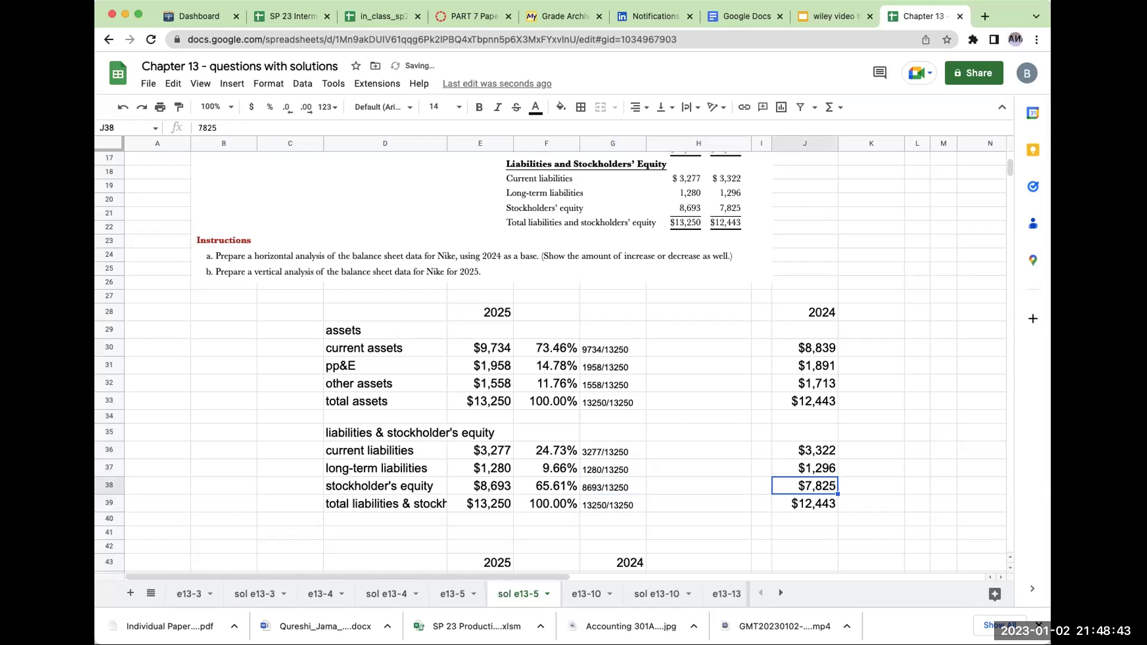
click(887, 355)
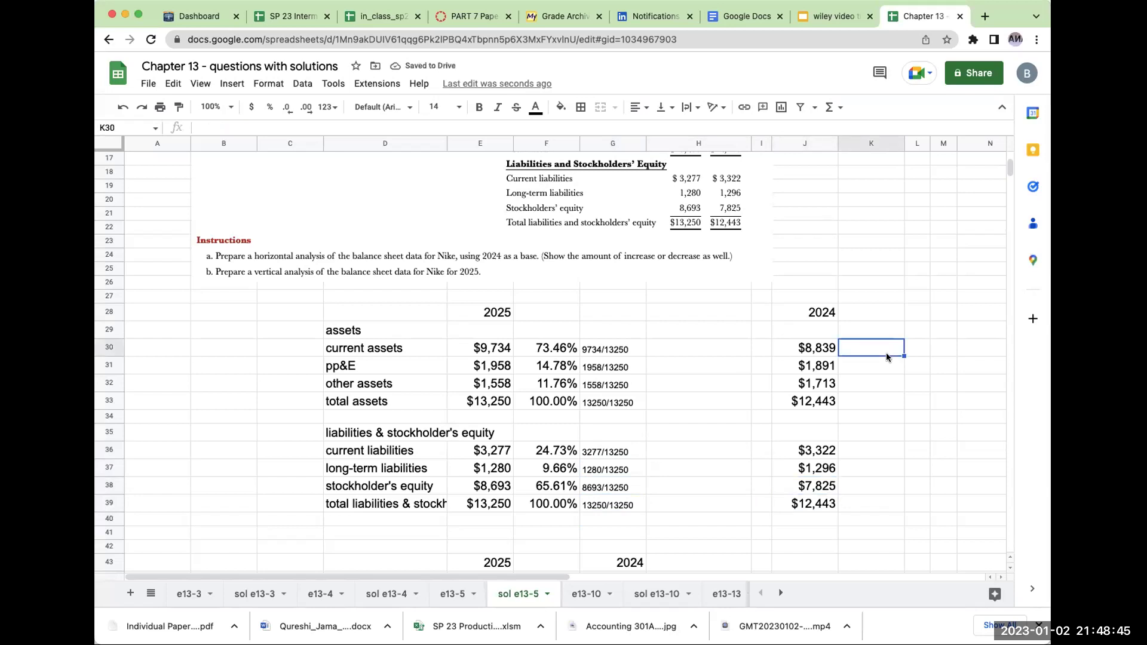
text(+)
key(Left)
text(/)
key(Down)
key(Down)
key(Down)
key(Left)
key(Return)
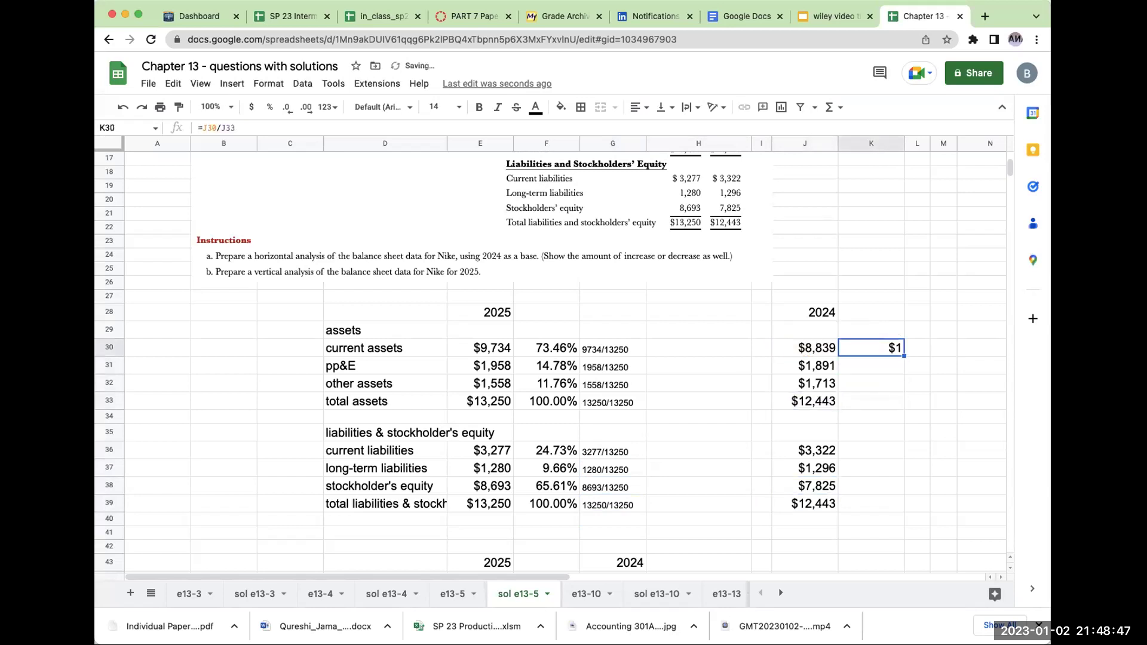
Step: Make the total assets reference in K30 absolute as $J$33 and format the cell as a percentage
click(232, 126)
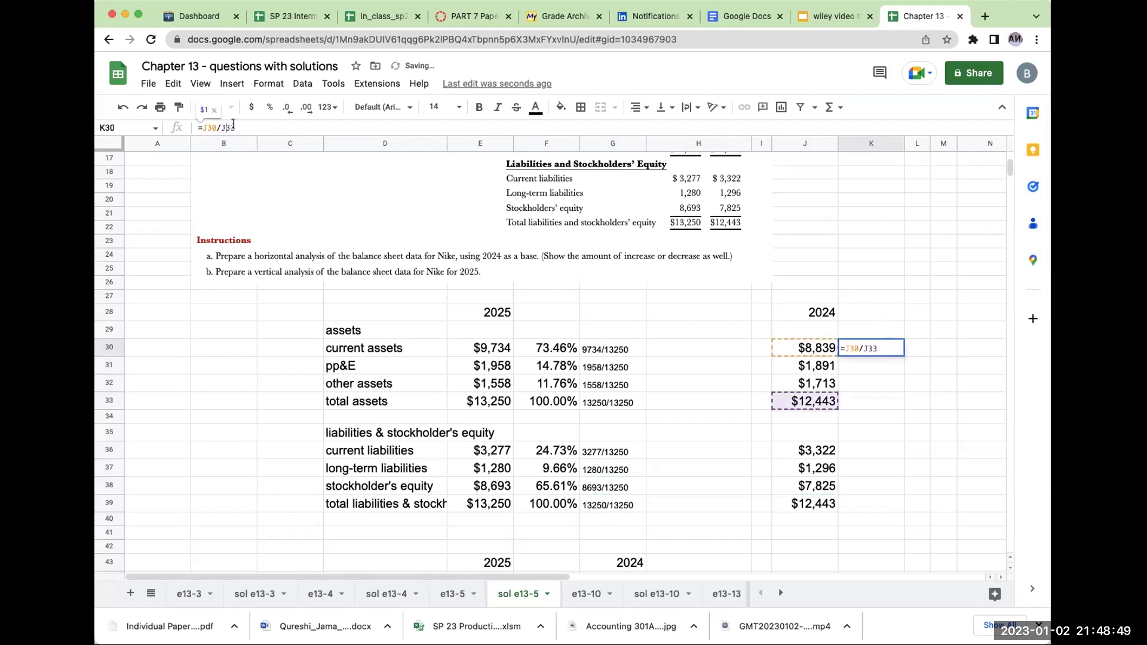
click(220, 127)
text($)
key(Return)
key(Up)
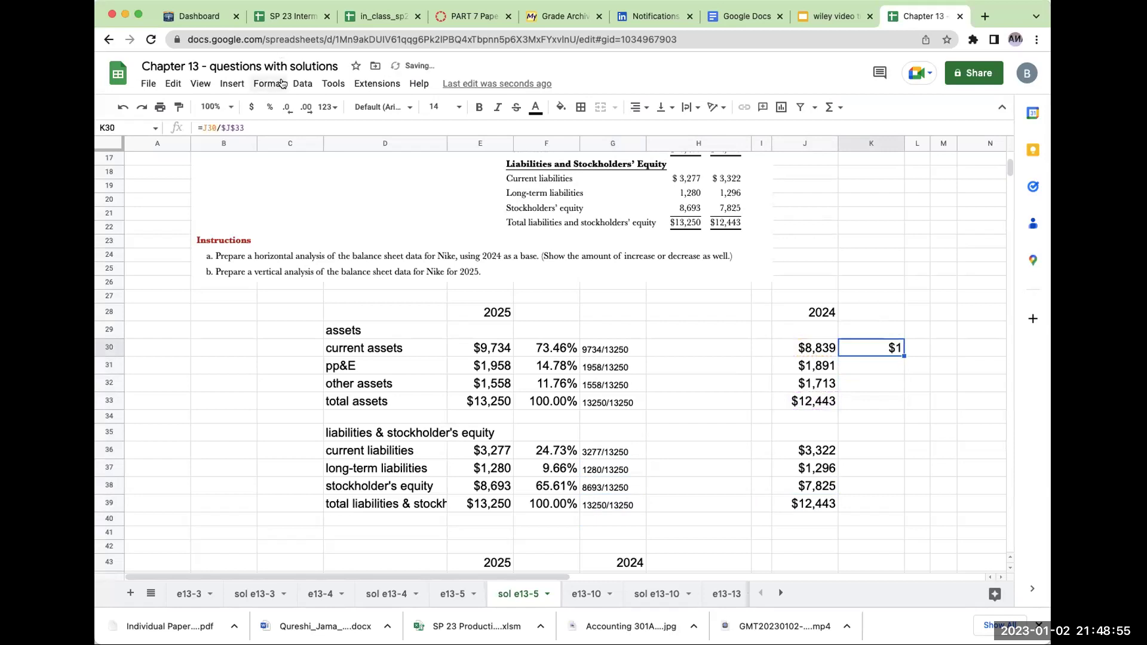
click(269, 107)
Step: Copy the 2024 percentage formula from K30 down to PP&E, other assets and total assets in K31:K33
key(ctrl+c)
key(Down)
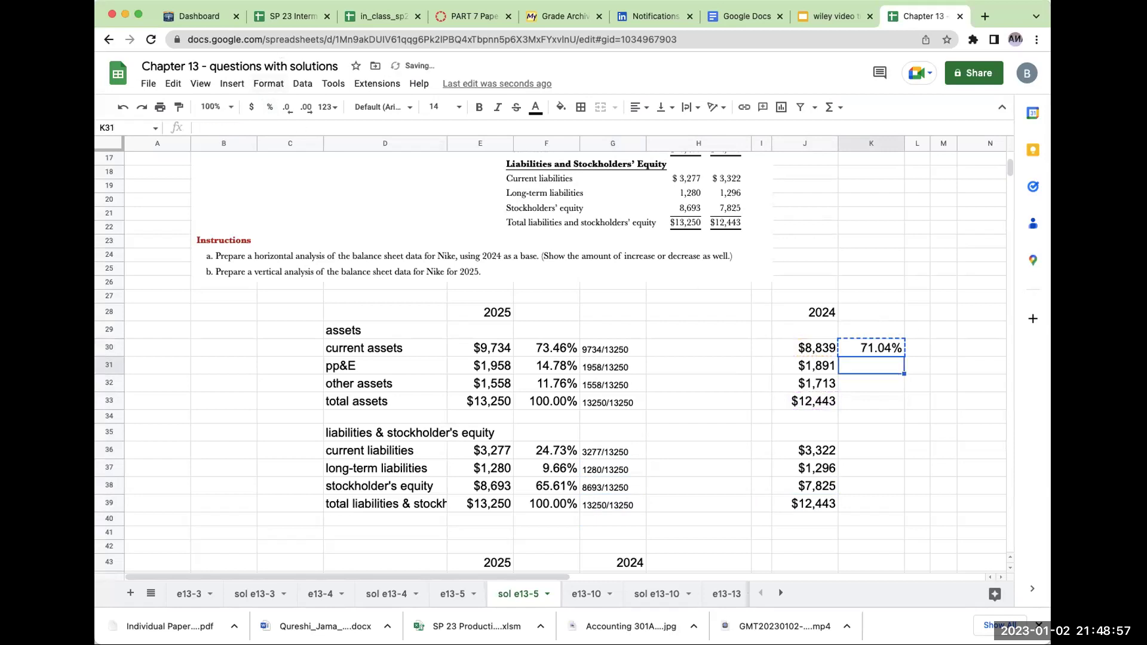
key(ctrl+v)
key(Down)
key(ctrl+v)
key(Down)
key(ctrl+v)
Step: Paste the 2024 percentage formula into the liabilities and stockholders' equity rows in K36:K39
key(Down)
key(Down)
key(Down)
key(ctrl+v)
key(Down)
key(ctrl+v)
key(Down)
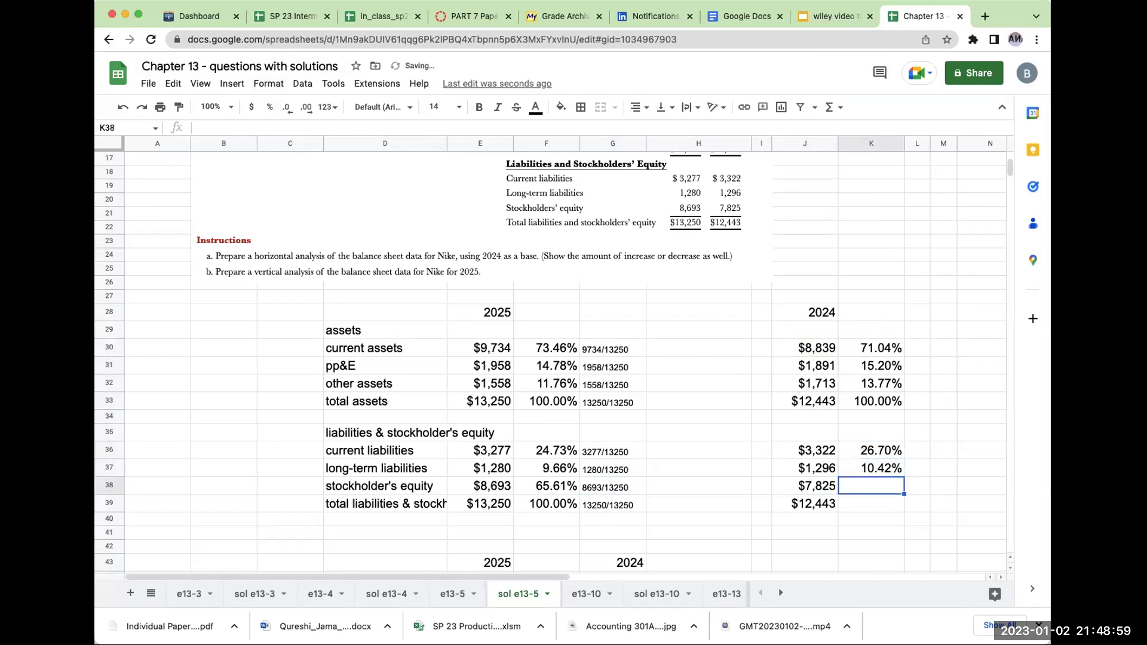
key(ctrl+v)
key(Down)
key(ctrl+v)
Step: Widen column L beside the 2024 percentages to make room for working notes
key(Right)
key(Up)
key(Up)
key(Up)
key(Up)
key(Up)
key(Up)
key(Up)
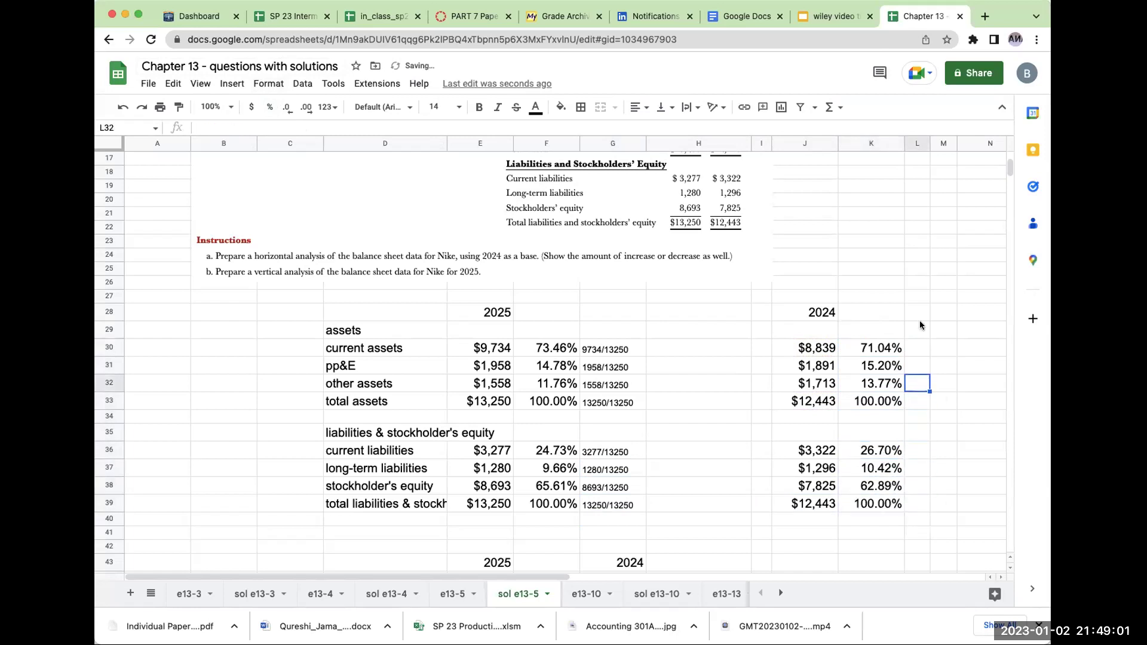
drag(930, 144, 962, 143)
Step: Enter the 2024 working notes 8839/12443, 1891/12443 and 1713/12443 for current assets, PP&E and other assets in L30:L32
click(925, 349)
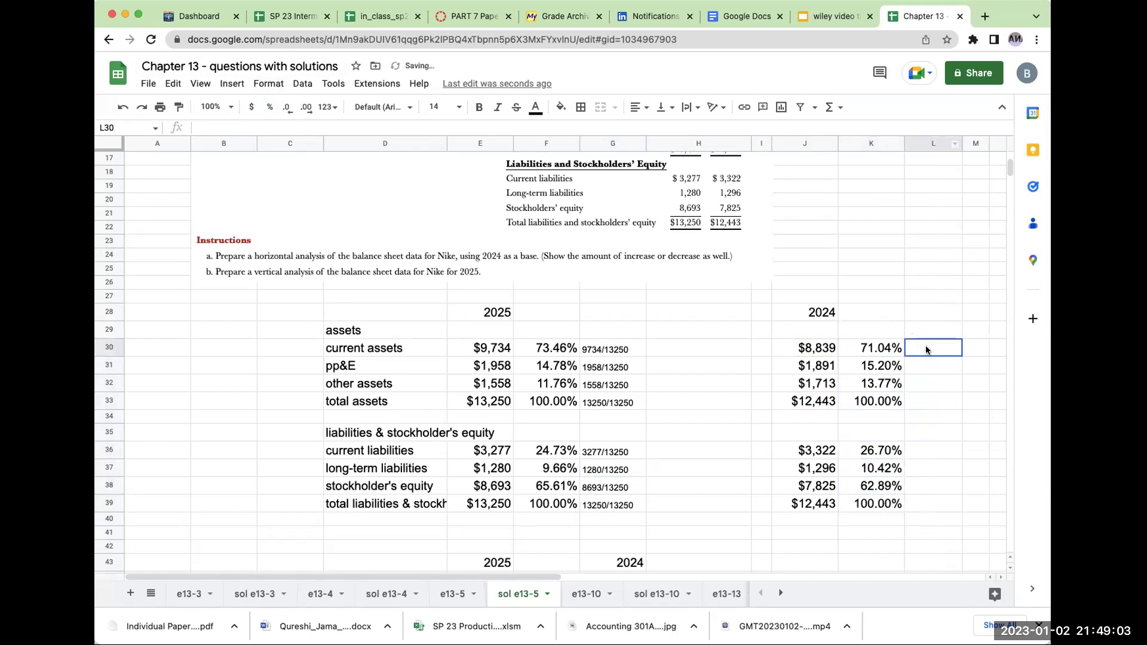
text(8839/)
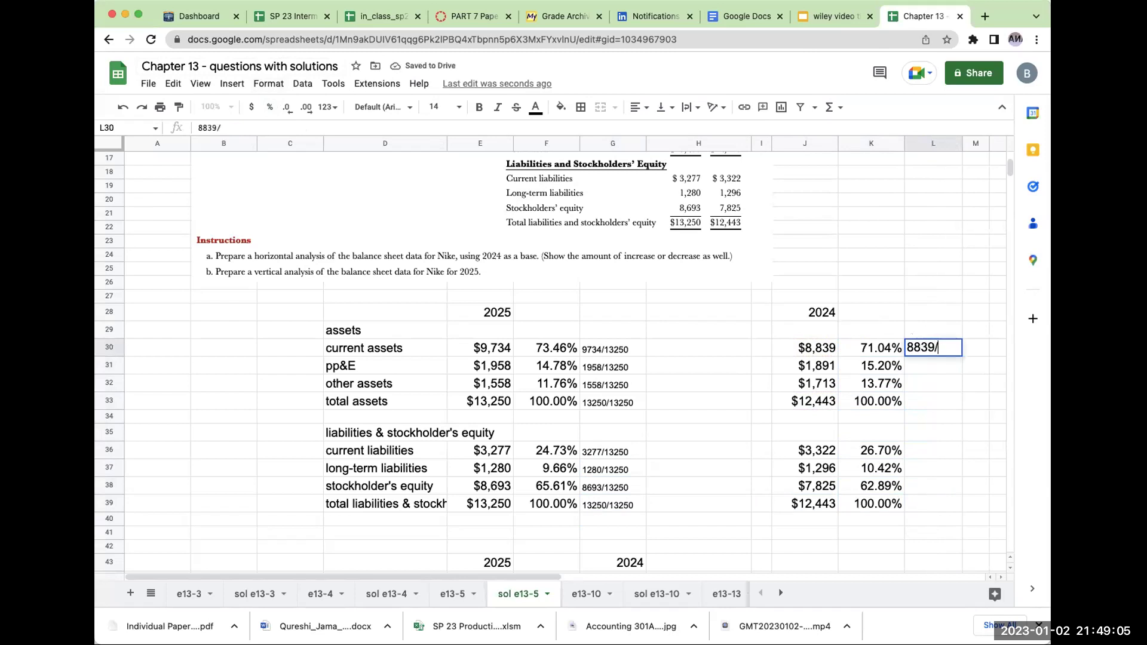
text(12443)
key(Return)
text(1891/12443)
key(Return)
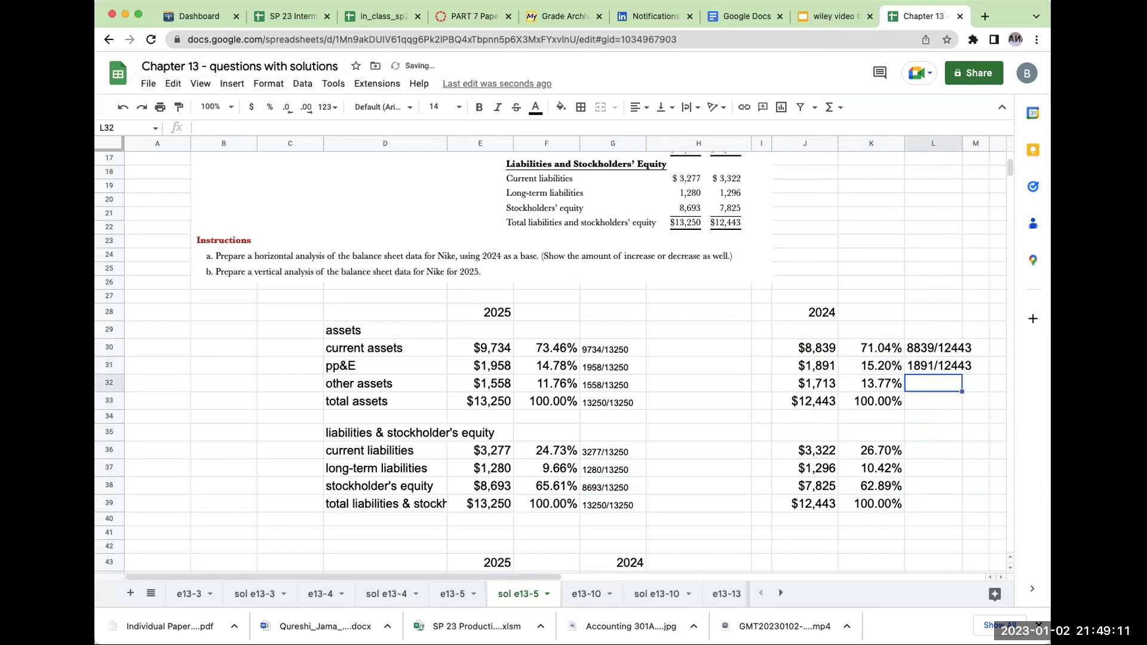
text(1713/1)
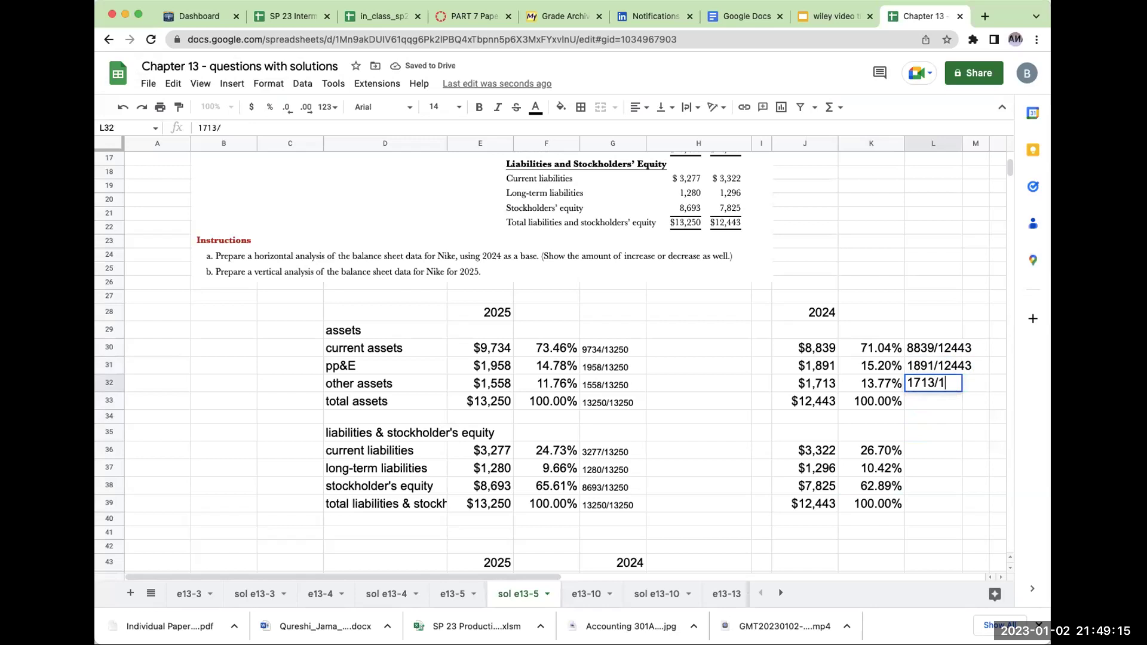
text(2443)
key(Return)
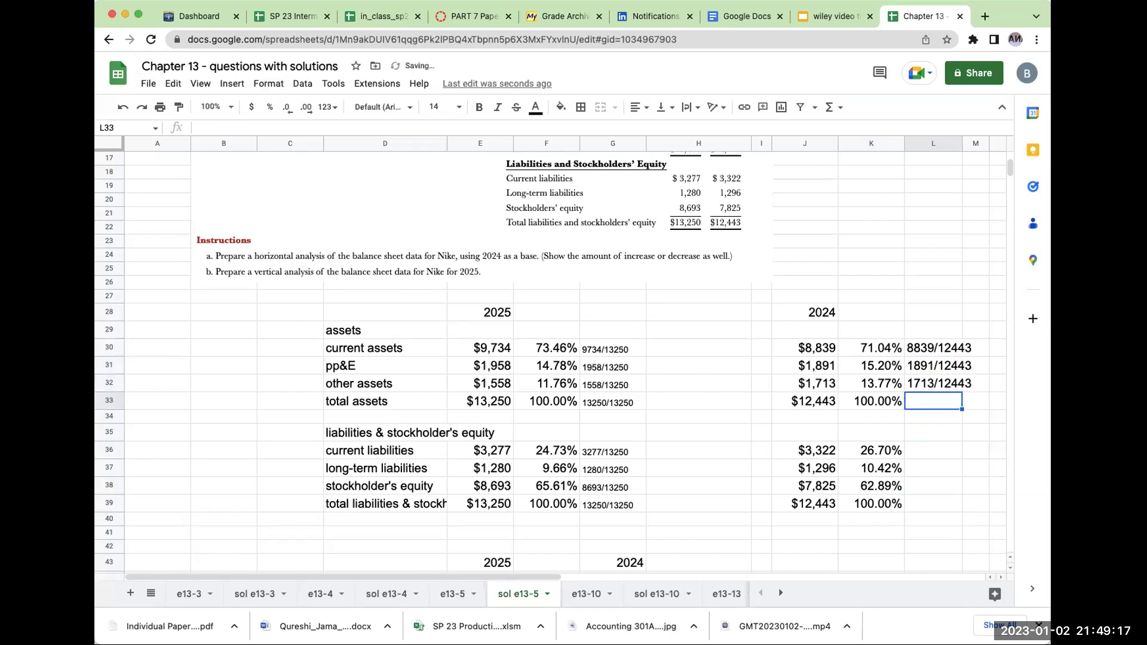
Step: Enter the 2024 total assets working note 12443/12443 in L33
text(12443)
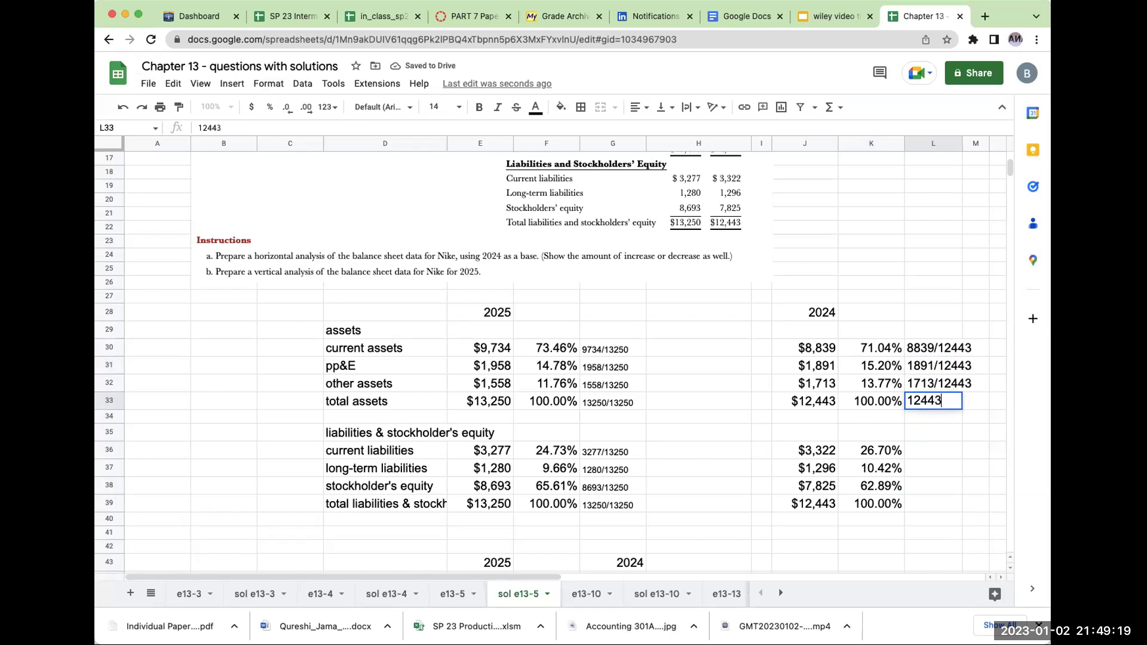
key(Return)
click(933, 401)
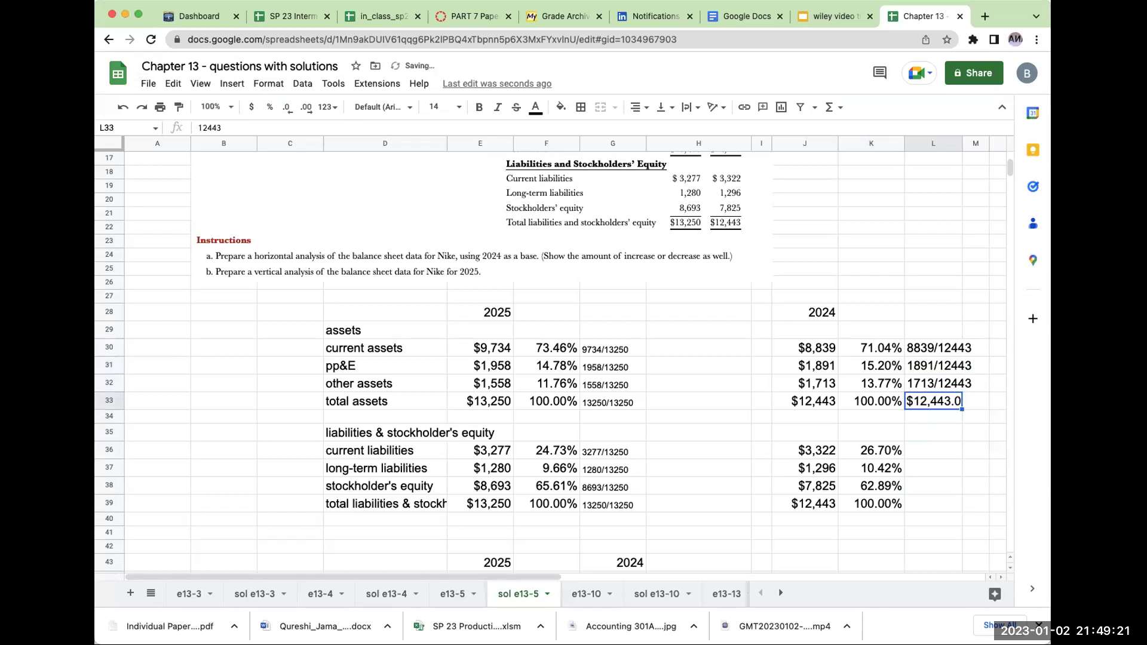
text(12443/12443)
key(Return)
key(Up)
Step: Enter the 2024 working notes 3322/12443, 1296/12443 and 7825/12443 for current liabilities, long-term liabilities and stockholders' equity in L36:L38
key(Down)
key(Down)
key(Down)
text(3322/12443)
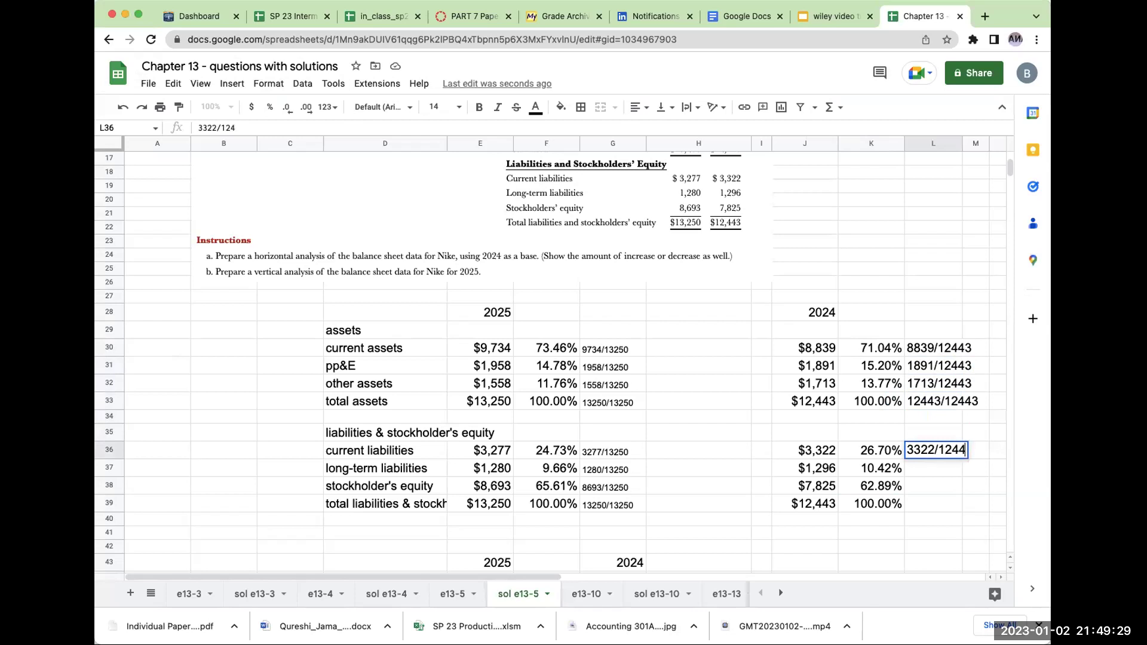
key(Return)
text(1296/12443)
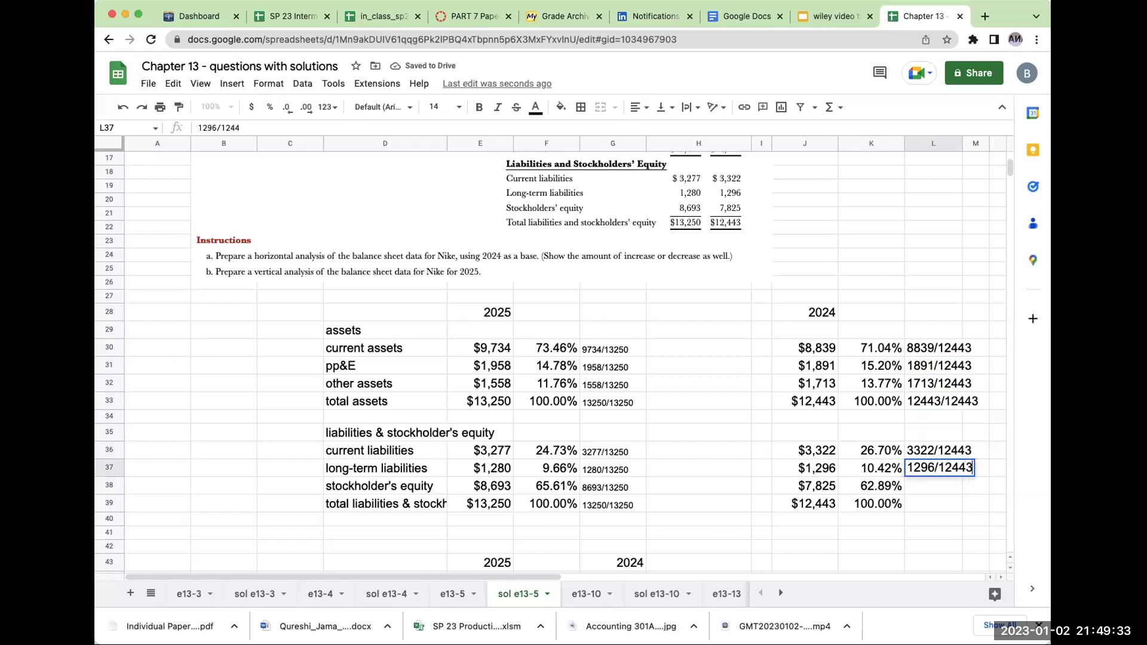
key(Return)
text(78)
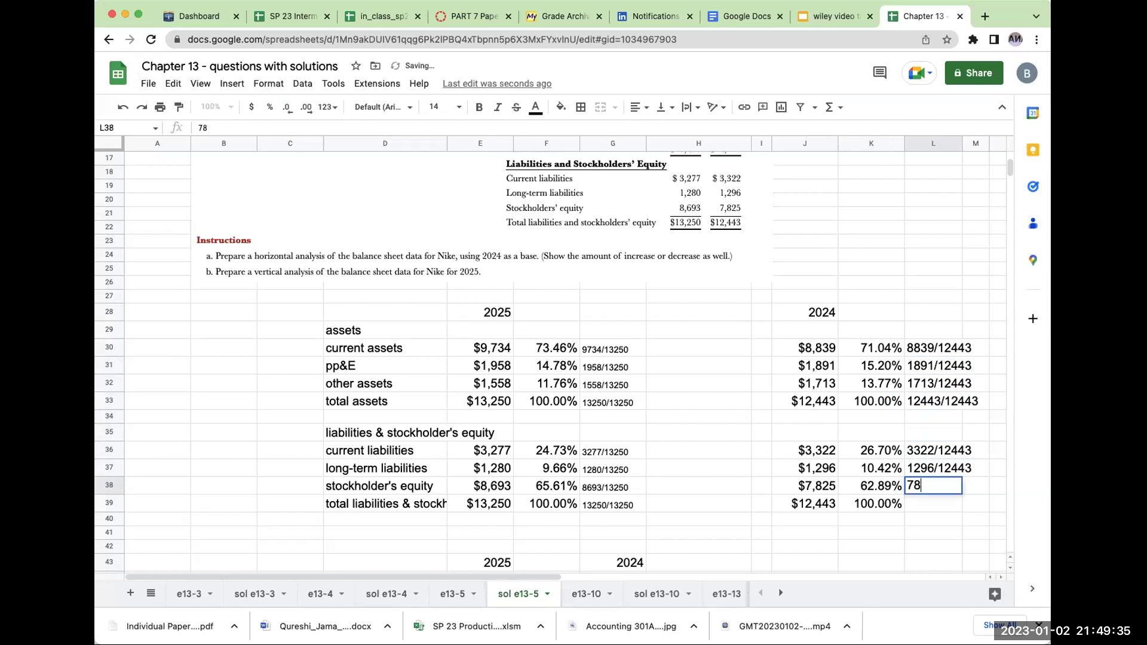
text(25/12443)
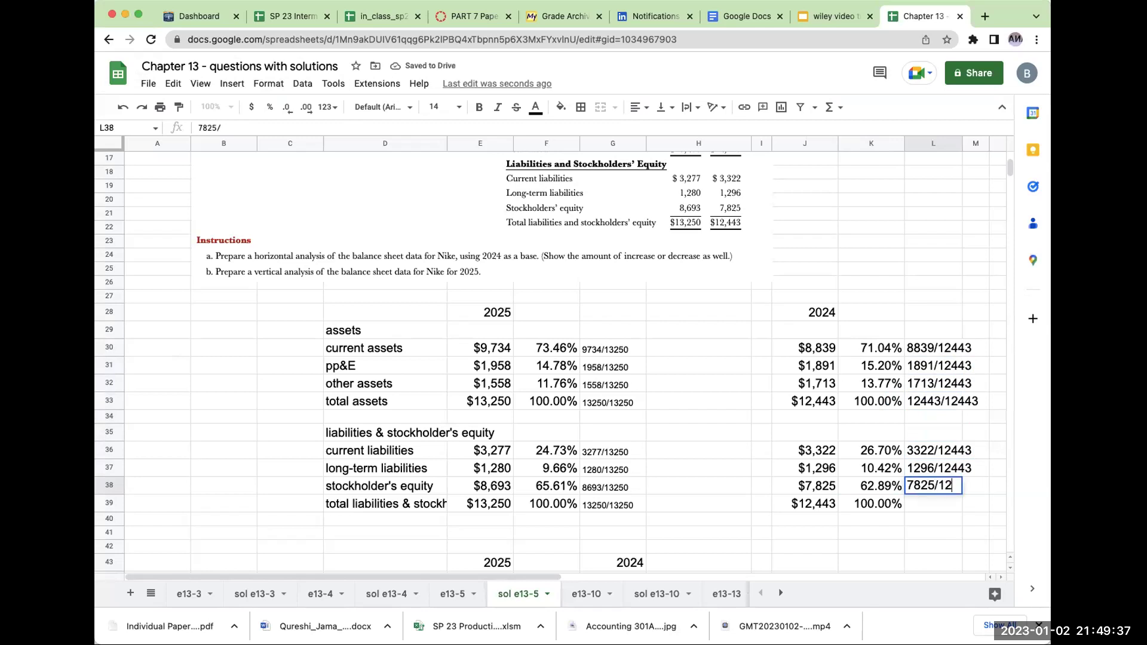
key(Return)
Step: Copy the 12443/12443 working note from L33 to L39 for 2024 total liabilities and stockholders' equity
key(Up)
key(Up)
key(Up)
key(Up)
click(933, 401)
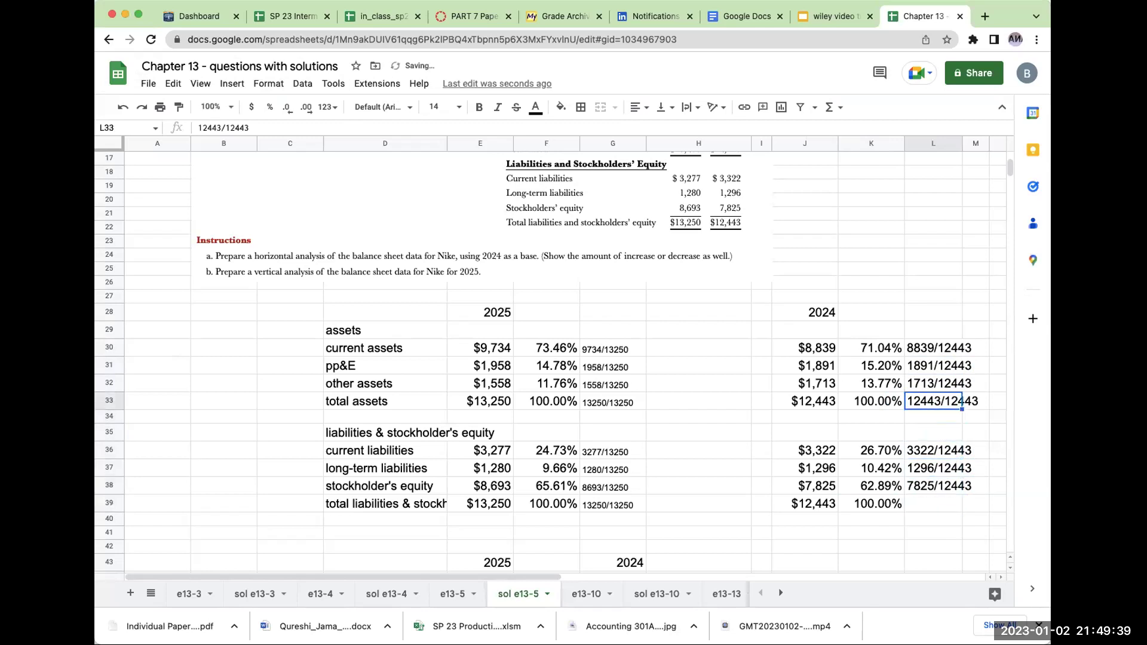
key(ctrl+c)
key(Down)
key(Down)
key(Down)
key(Down)
key(Down)
key(Down)
key(ctrl+v)
key(Down)
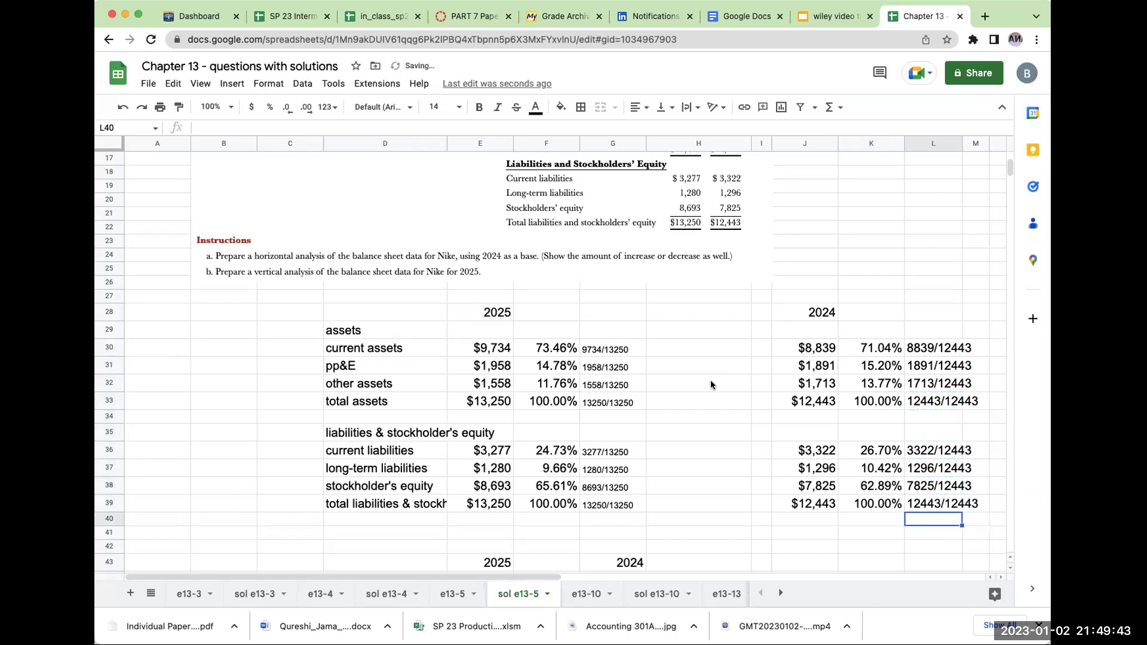
Step: Label the vertical analysis section "part B - vertical analysis" in C28
click(292, 312)
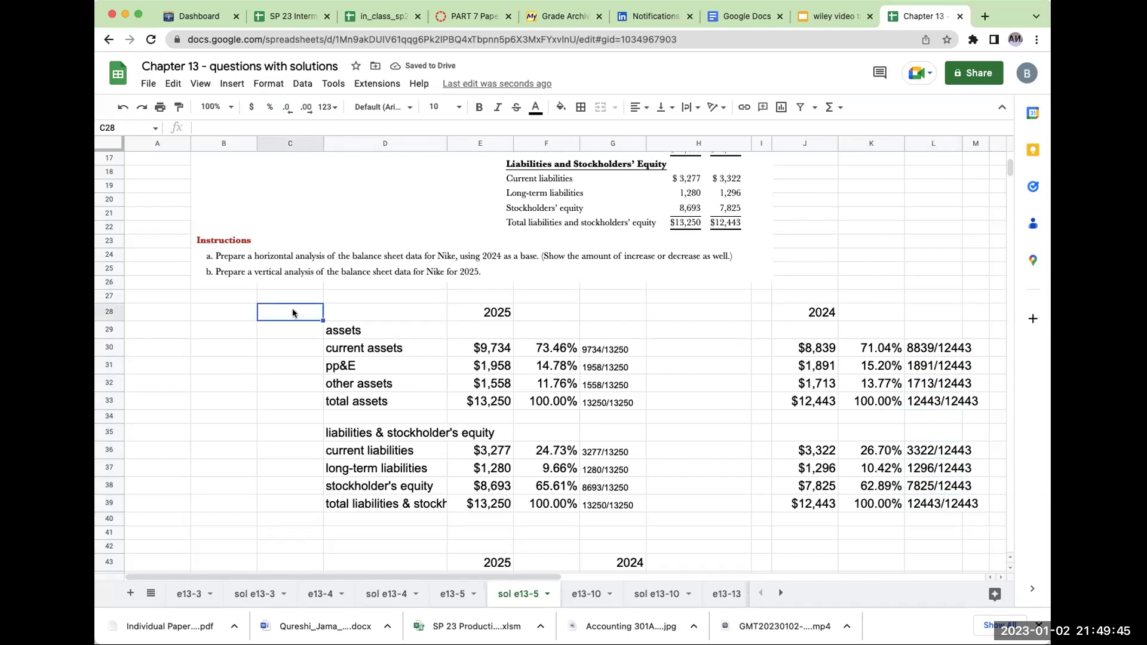
text(part B - )
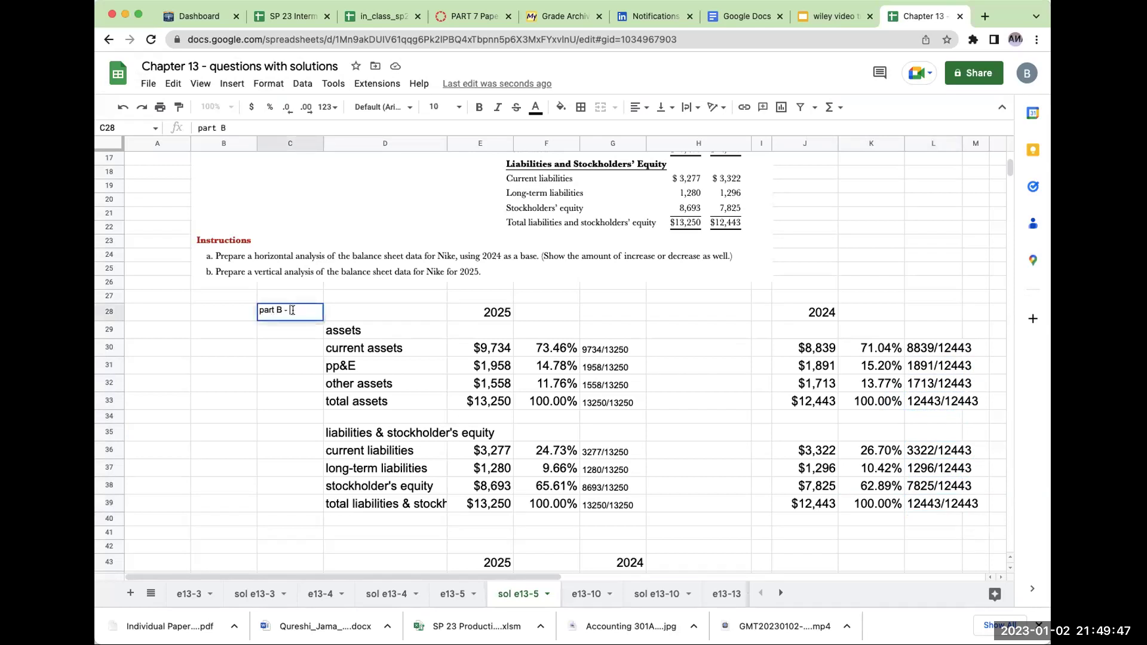
text(vertical analysis)
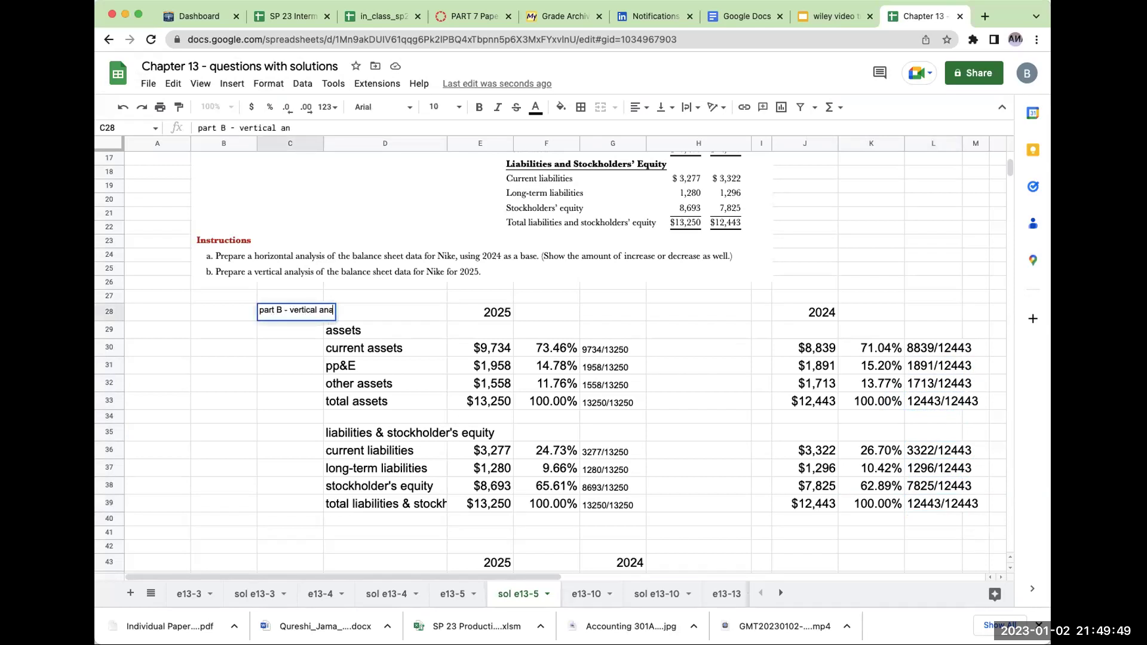
key(Return)
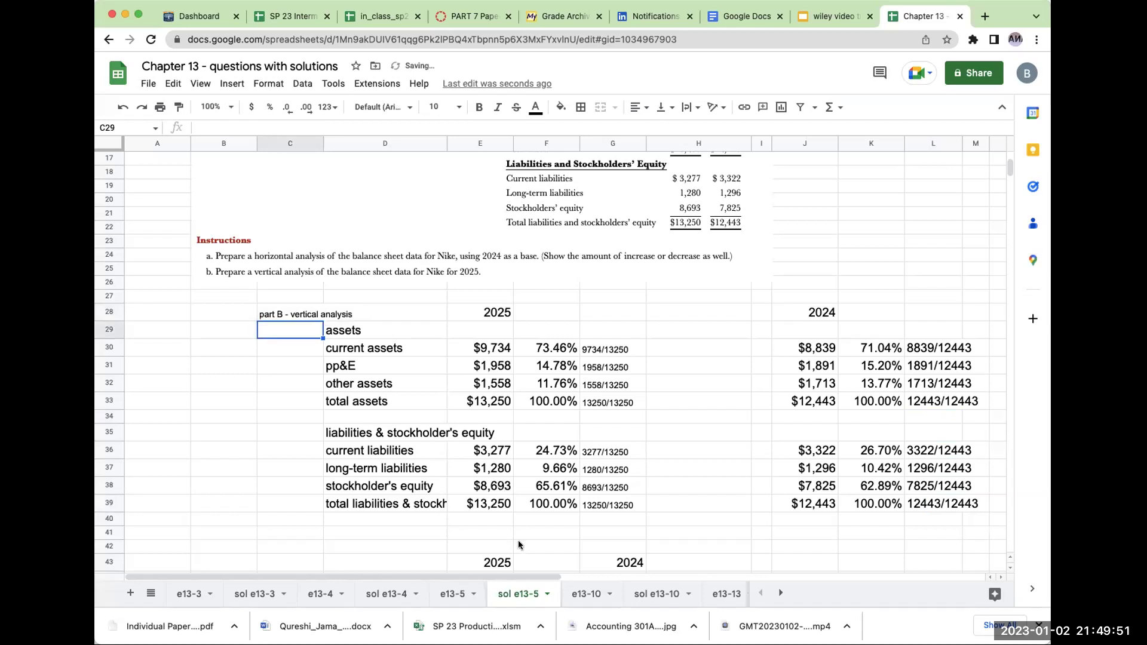
Step: Label the second balance sheet table "horizontal analysis" in C42
scroll(558, 478, down, 3)
scroll(564, 485, down, 2)
drag(613, 357, 615, 552)
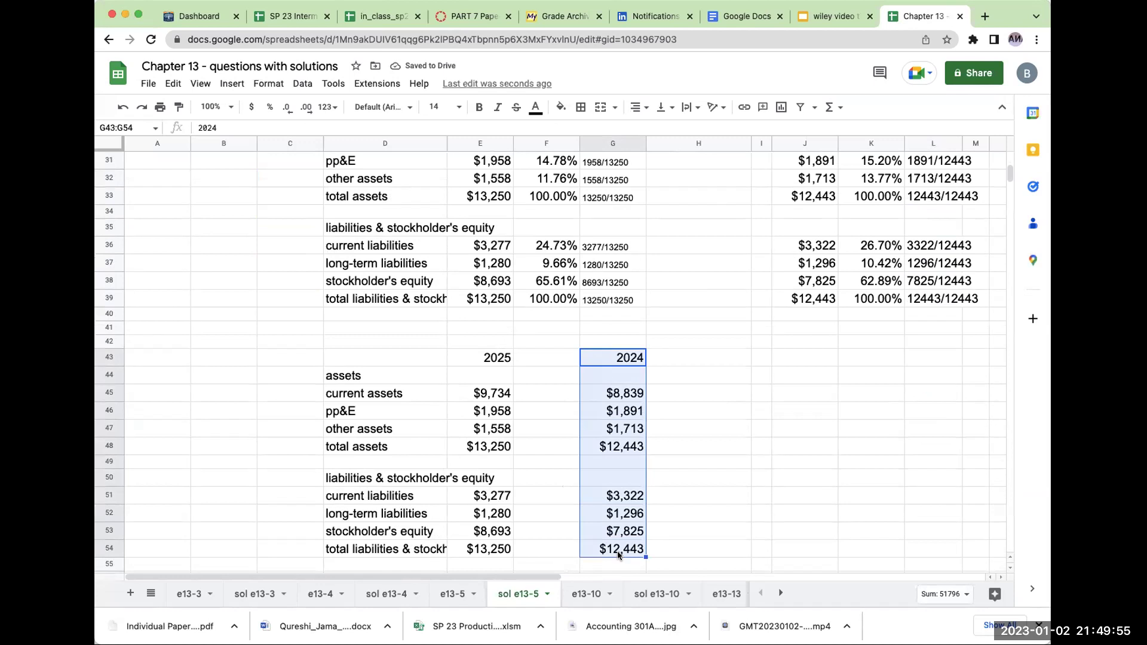
click(681, 394)
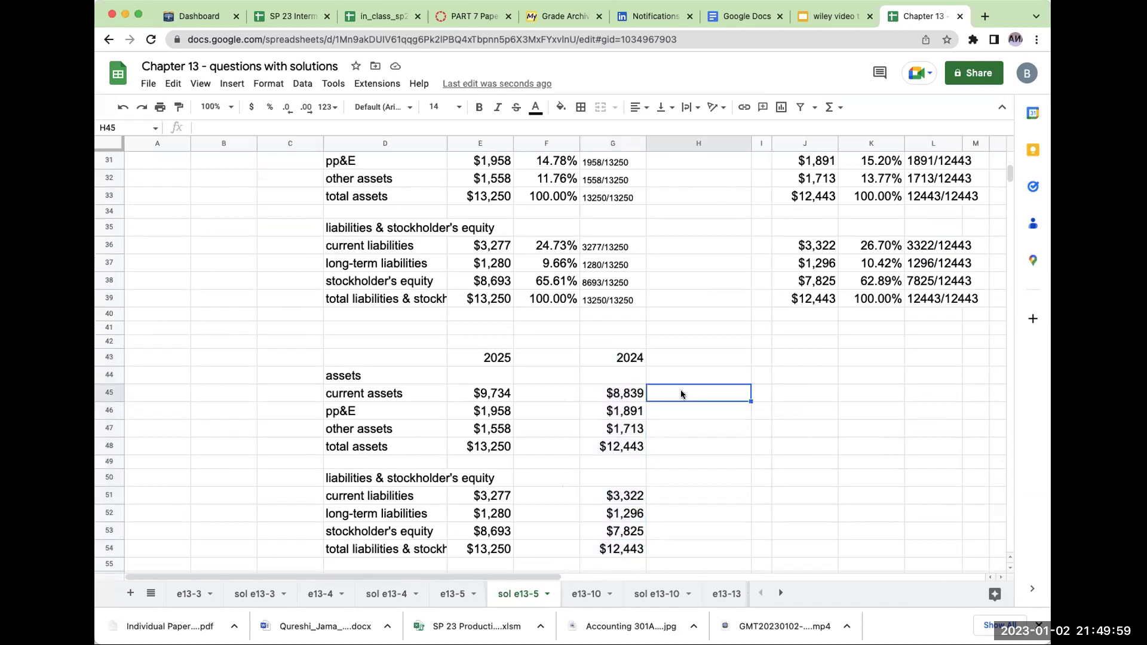
click(296, 338)
text(horit)
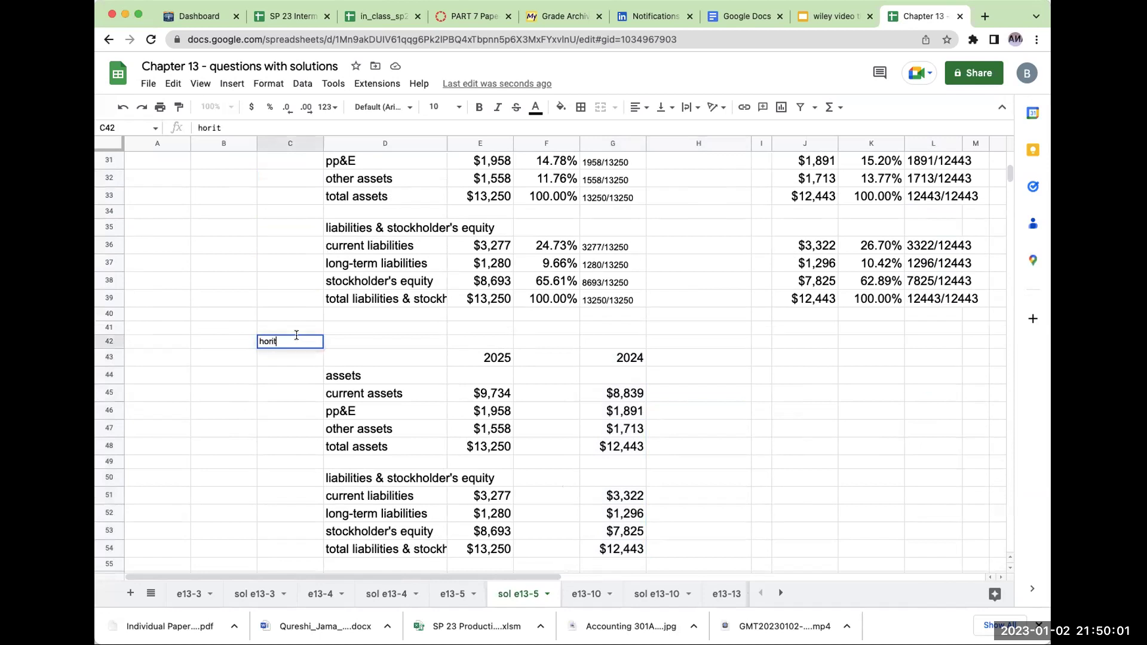
key(BackSpace)
text(zontal )
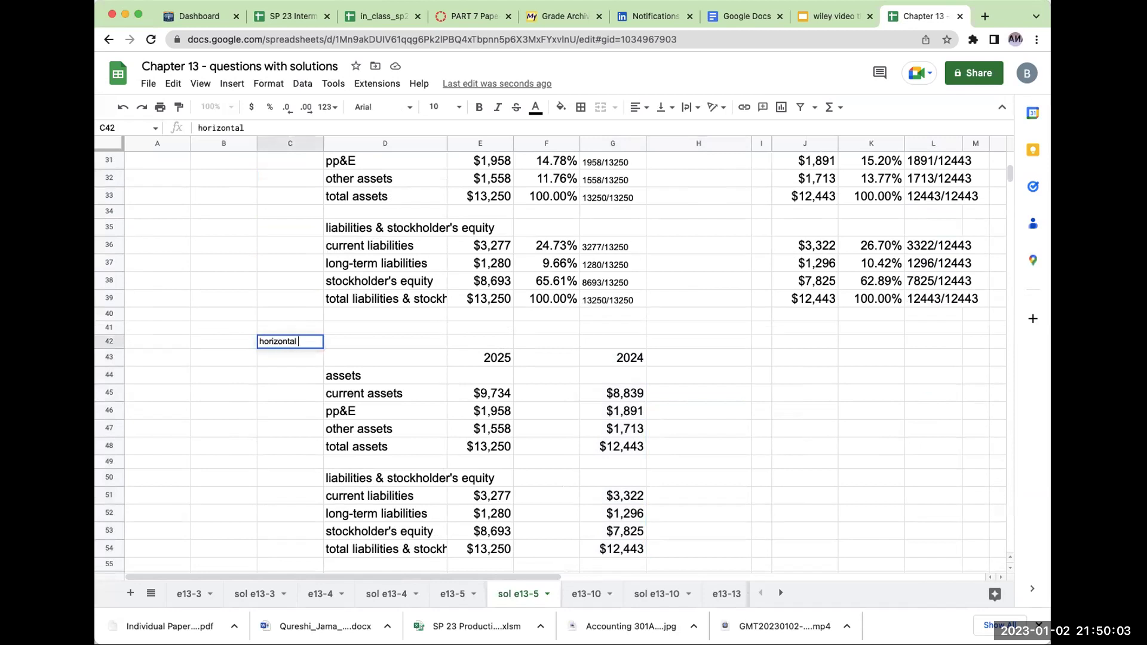
text(analysis)
key(Return)
Step: Add the column heading "change" in J43 of the horizontal analysis table
key(Right)
key(Right)
key(Right)
key(Right)
key(Right)
key(Right)
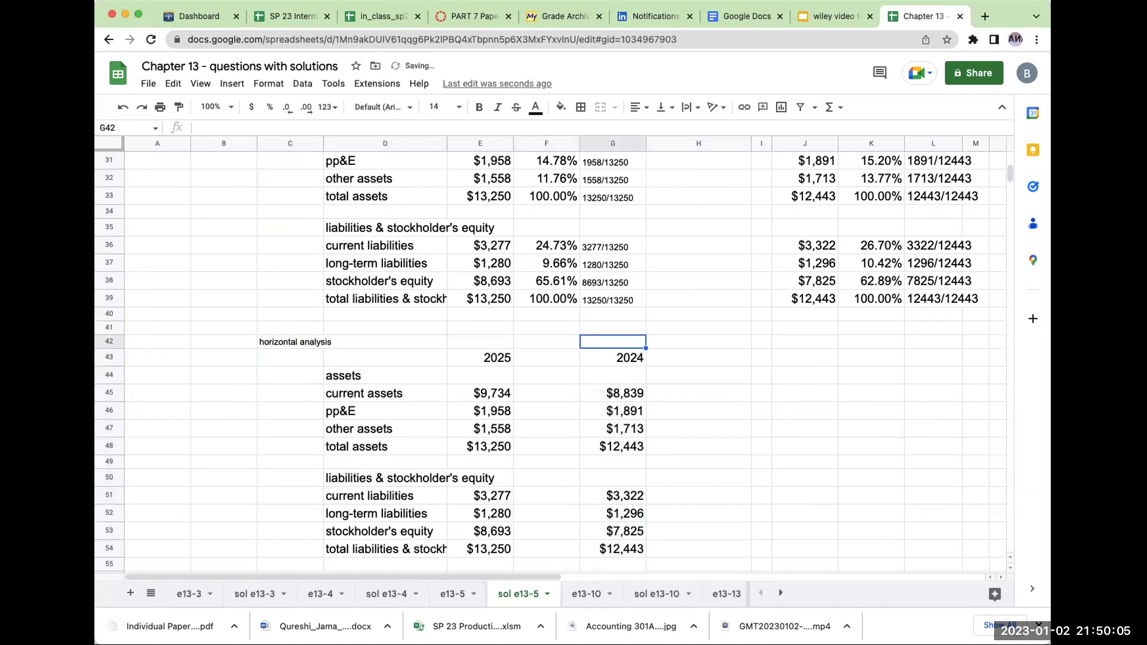
key(Right)
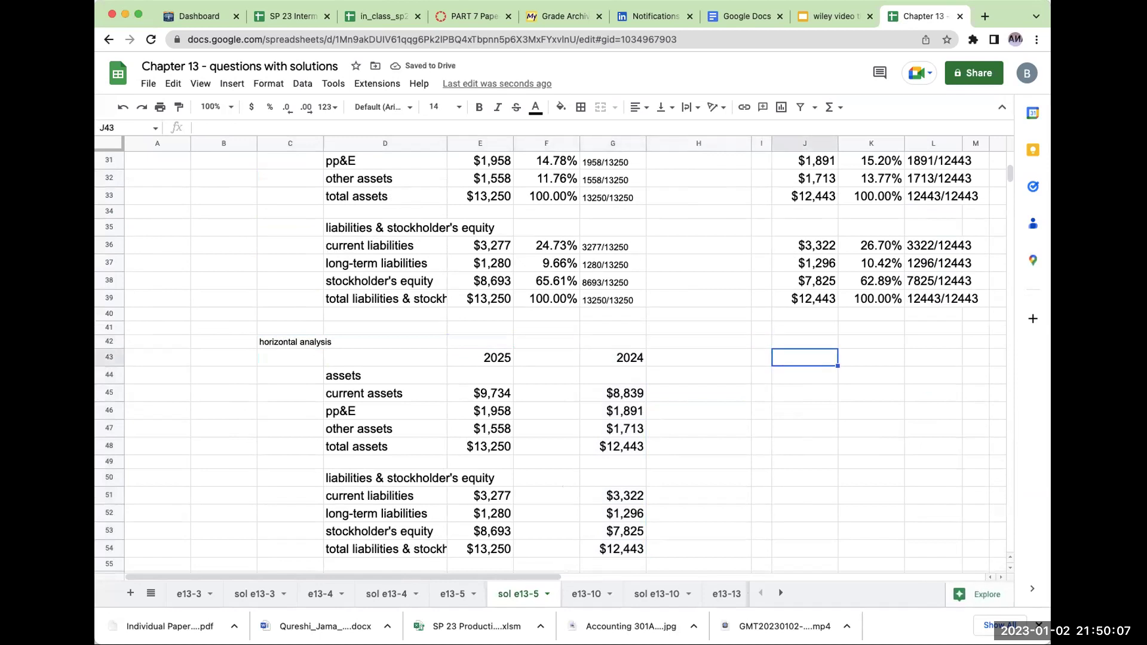
text(change)
key(Return)
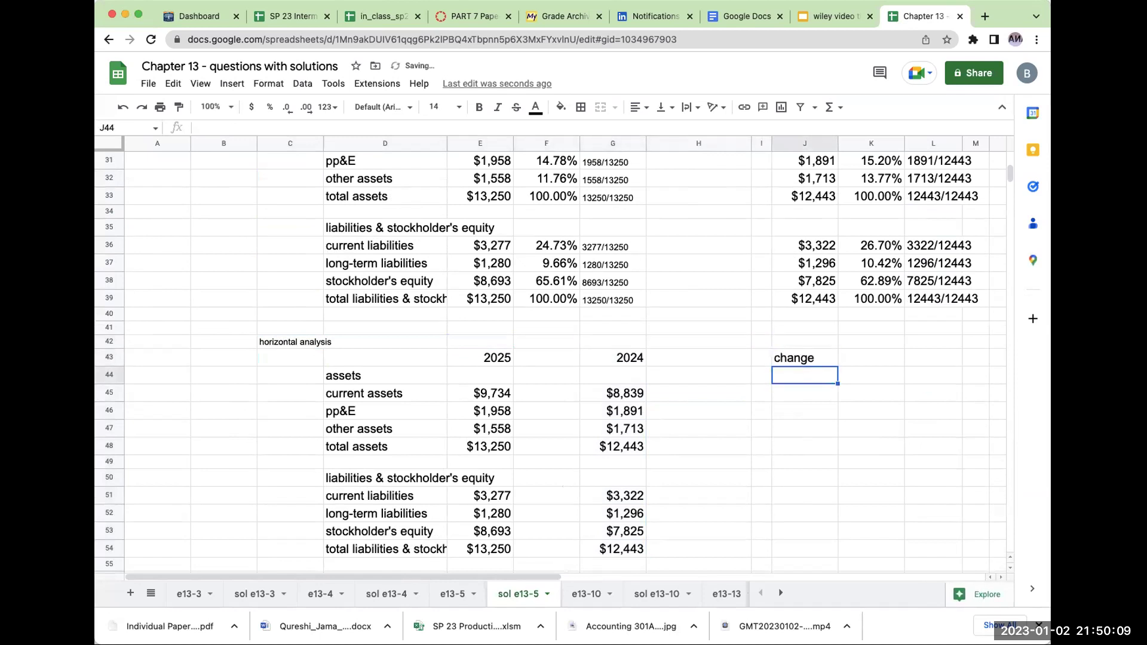
Step: Calculate the change in current assets in J45 as 2025 minus 2024, E45-G45
scroll(376, 425, up, 8)
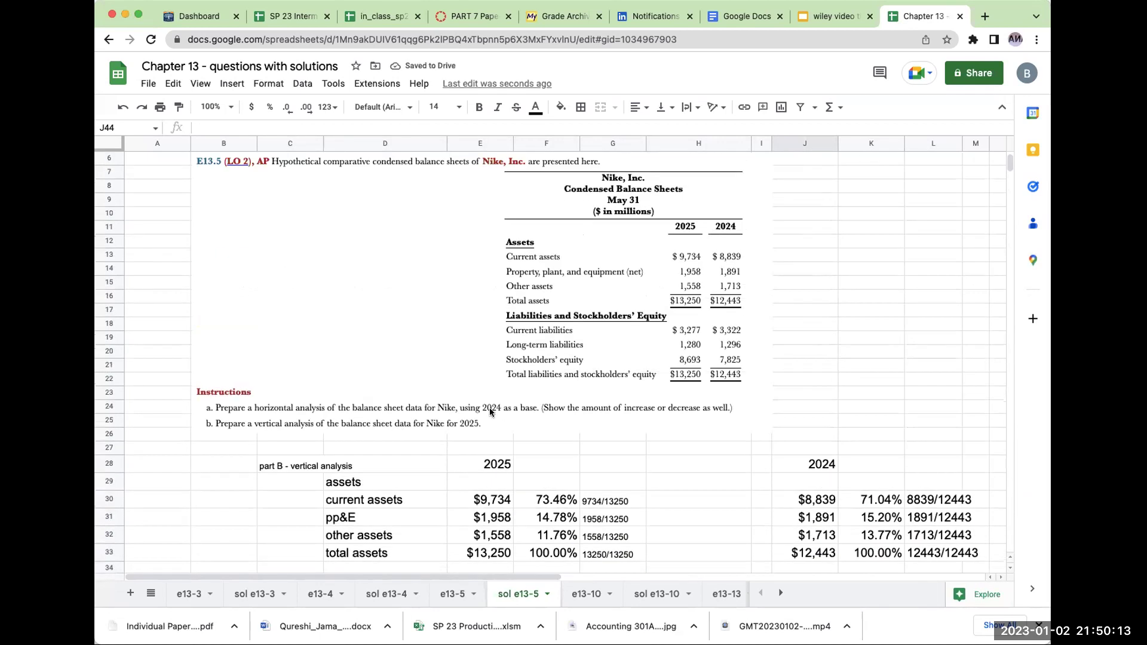
scroll(625, 449, down, 8)
click(784, 398)
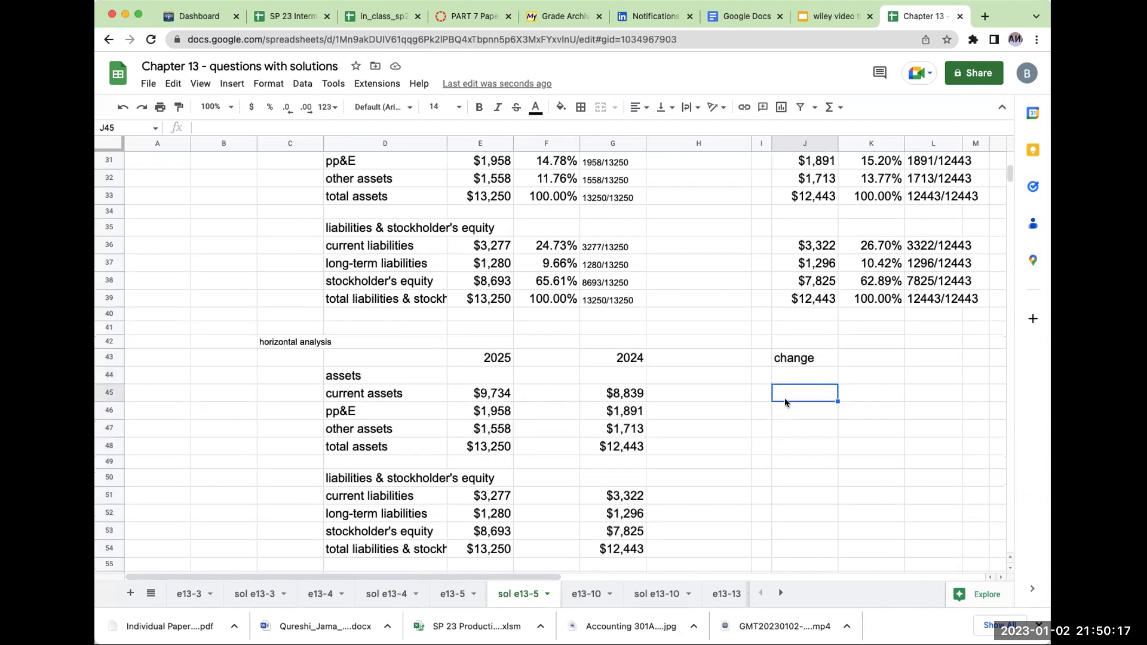
text(+)
key(Left)
key(Left)
key(Left)
key(Left)
key(Left)
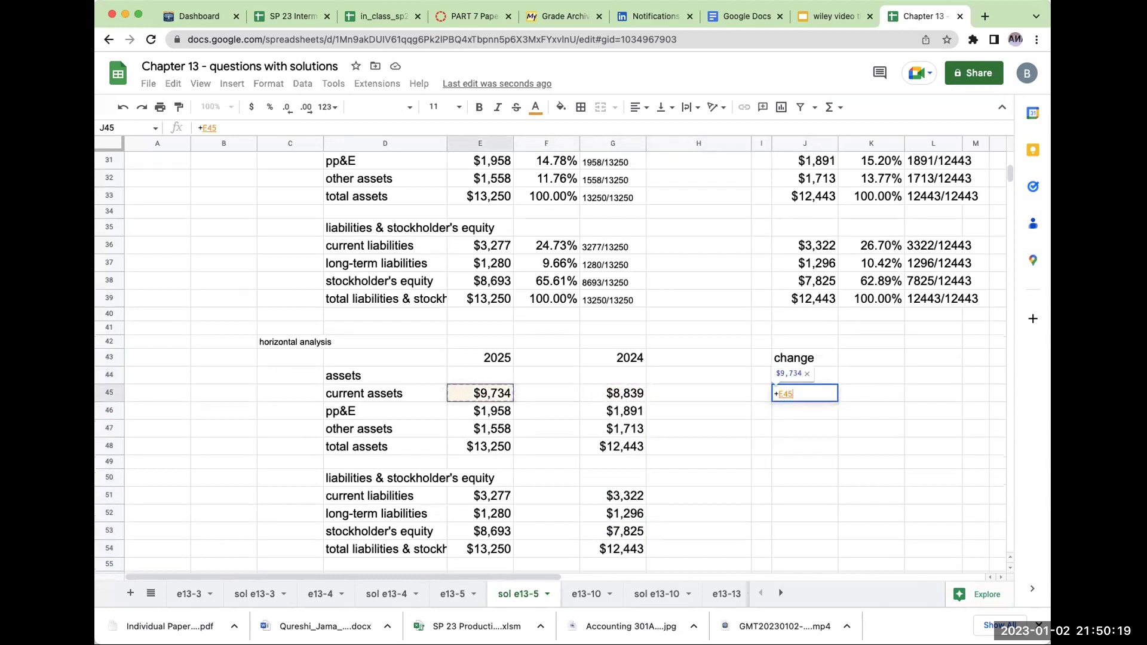
text(-)
key(Left)
key(Left)
key(Left)
key(Return)
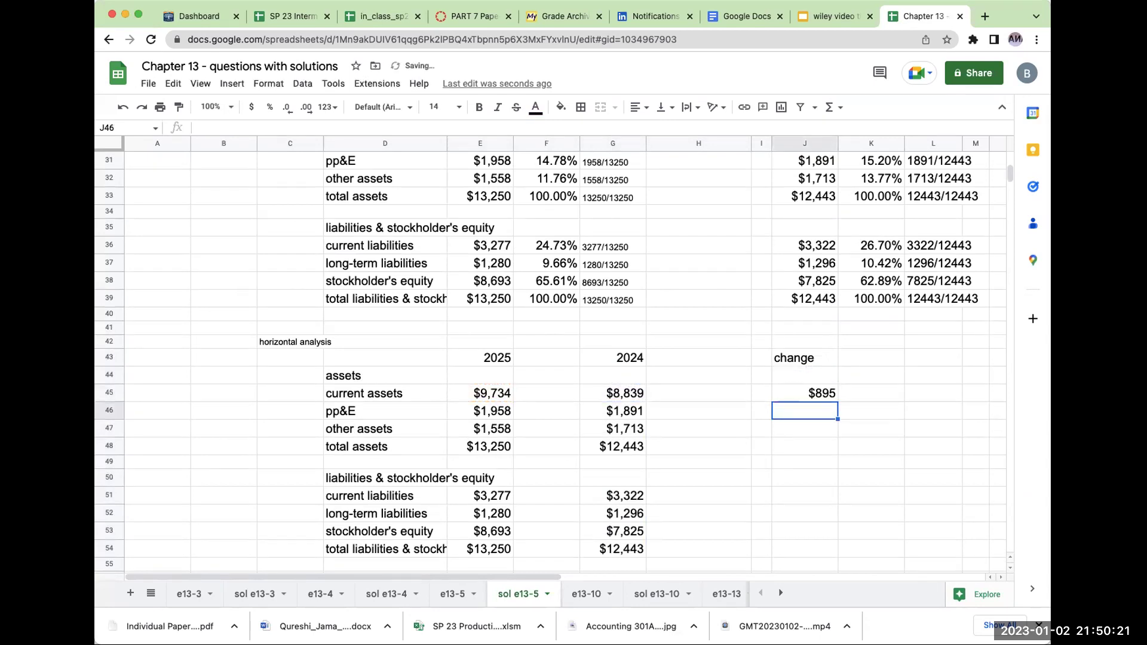
Step: Enter the working note 9734-8839=895 in K45 beside the current assets change
key(Up)
key(Right)
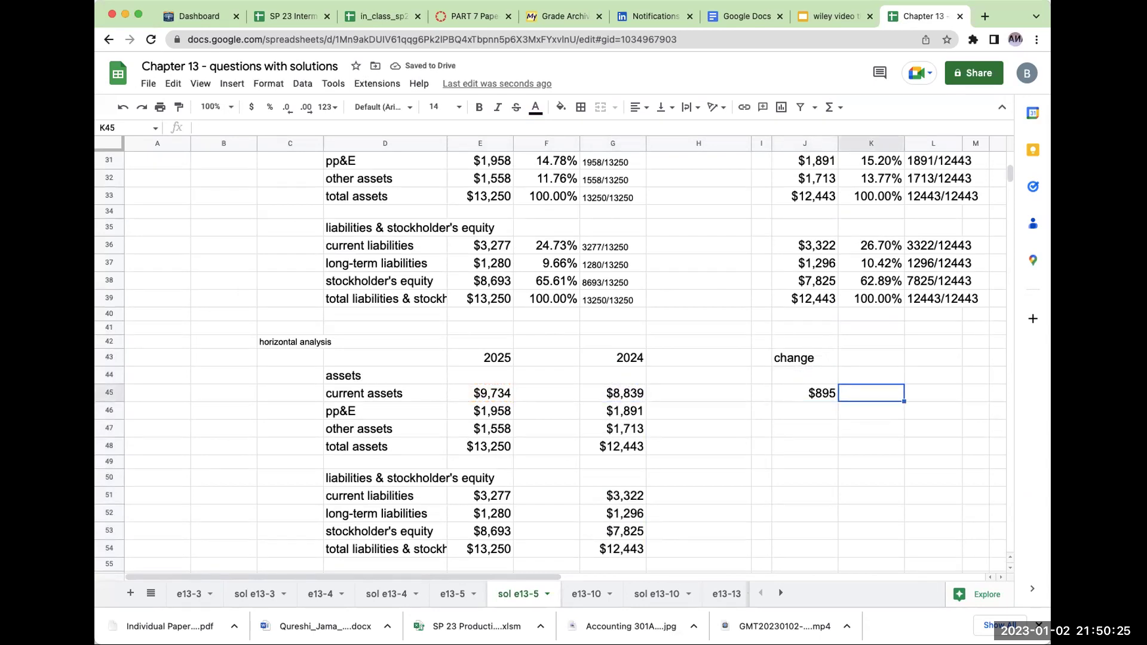
text(9734)
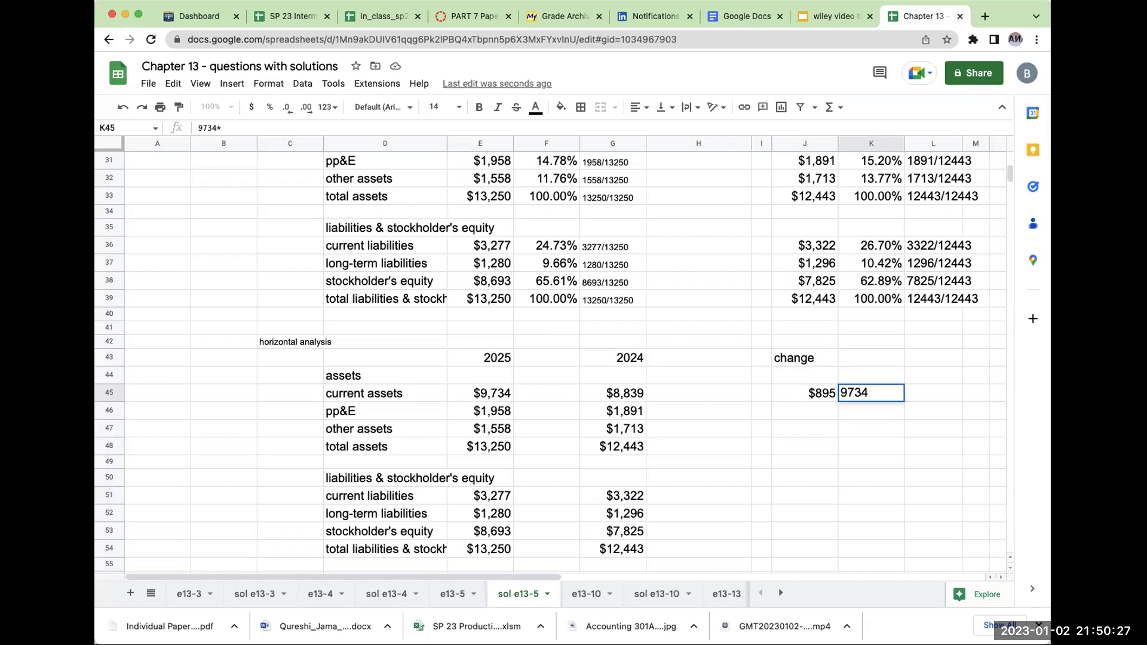
text(-8839)
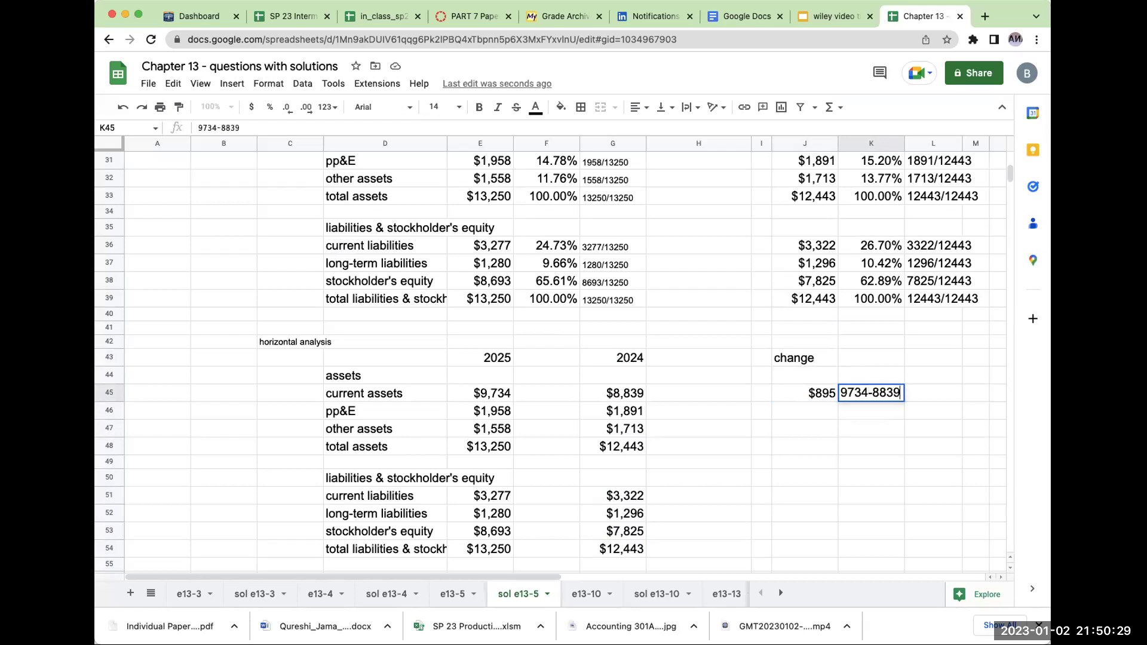
text(=895)
key(Return)
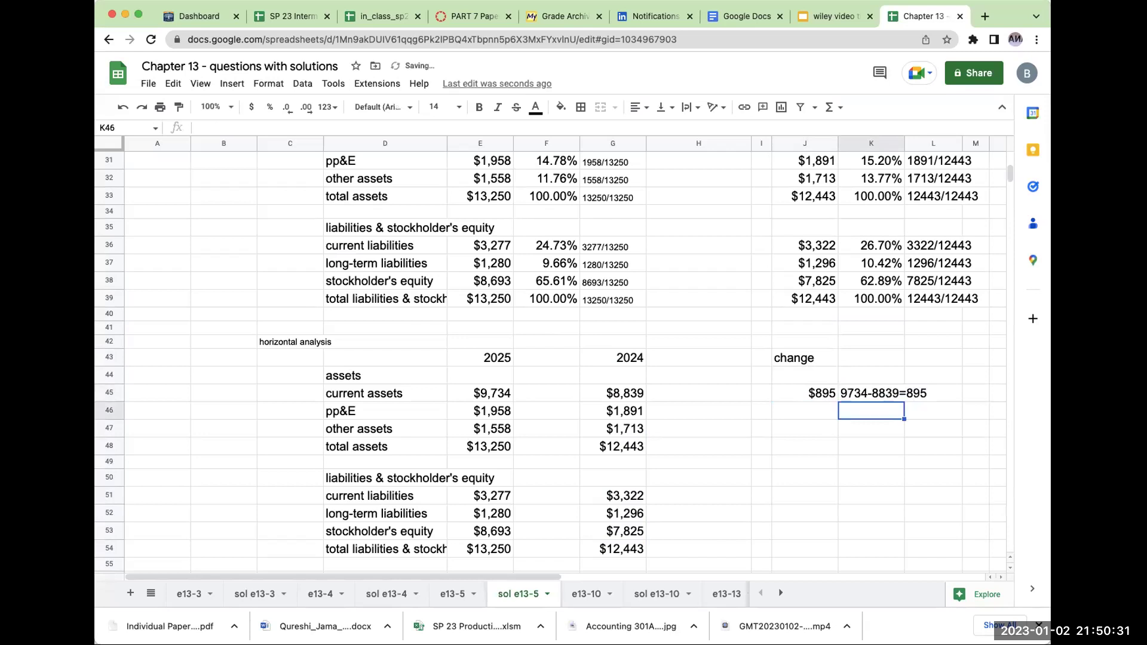
Step: Copy the change formula from J45 to the remaining asset rows J46:J48 and the liabilities and equity rows J51:J54
click(805, 393)
key(ctrl+c)
key(Down)
key(ctrl+v)
key(Down)
key(ctrl+v)
key(Down)
key(ctrl+v)
key(Down)
key(Down)
key(Down)
key(ctrl+v)
key(Down)
key(ctrl+v)
key(Down)
key(ctrl+v)
key(Down)
key(ctrl+v)
key(Right)
key(Up)
key(Up)
key(Up)
key(Up)
key(Up)
key(Up)
key(Up)
key(Up)
text(1985)
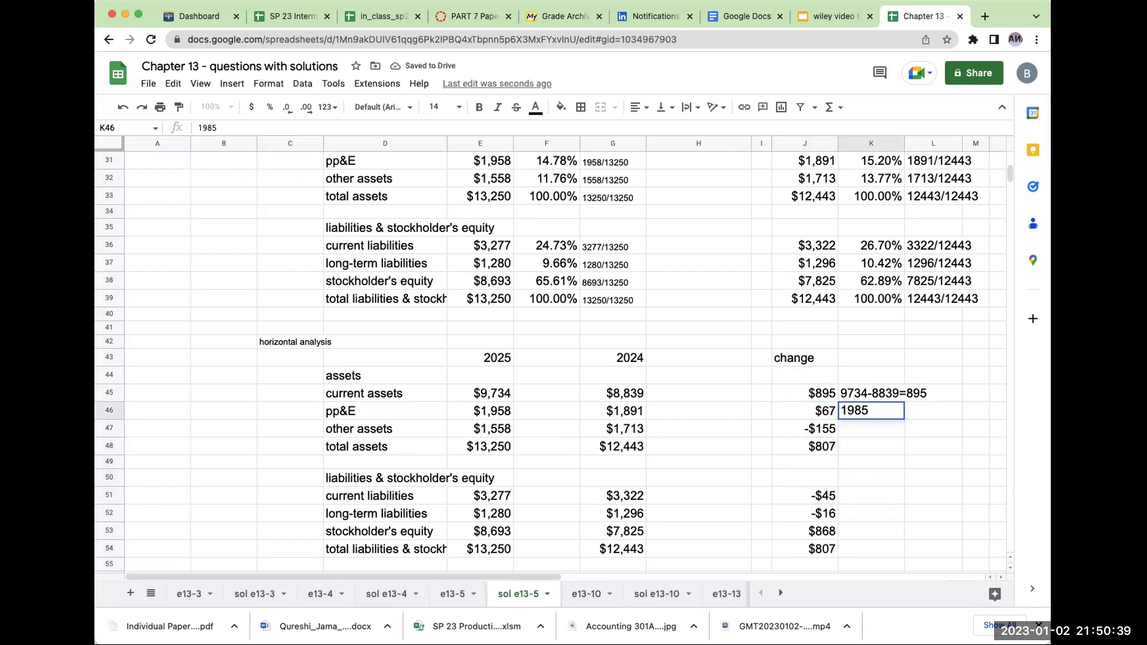
key(BackSpace)
key(BackSpace)
text(58-1891)
key(Return)
text(1558-1713)
key(Return)
text(13250-12443)
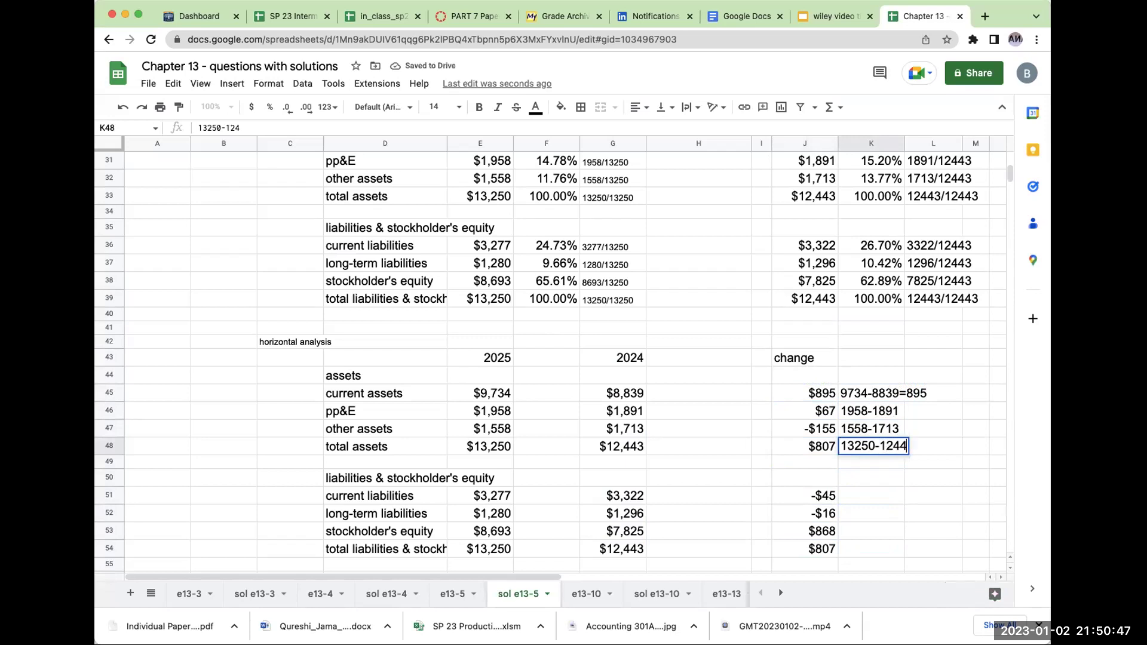
key(Return)
key(Down)
key(Down)
text(3277-3322)
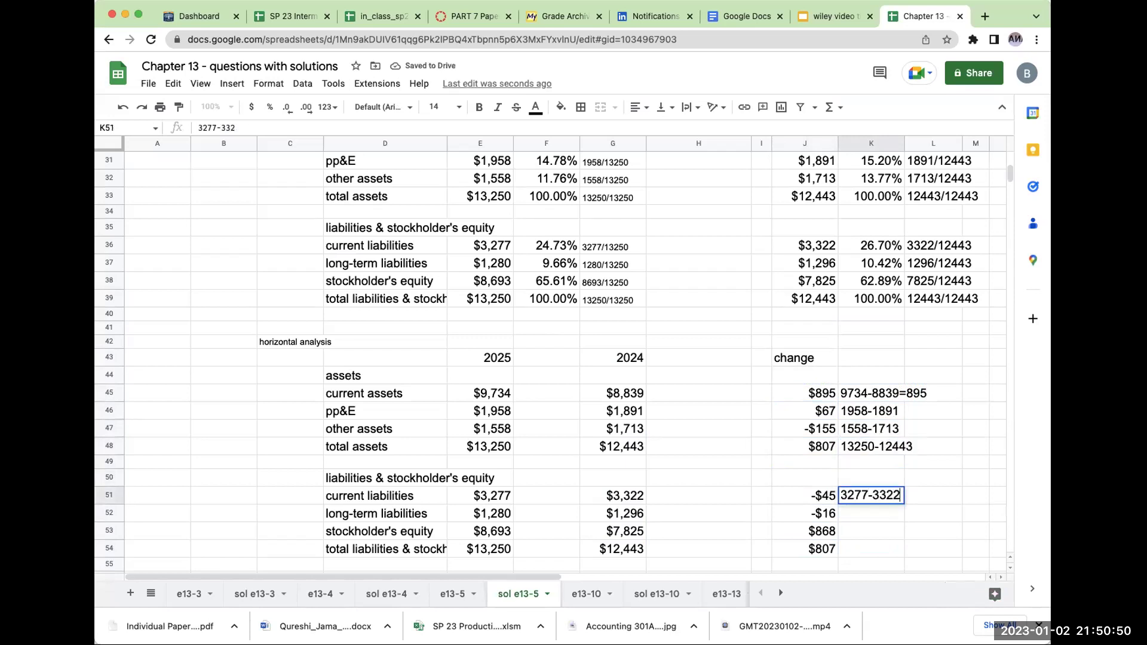
key(Return)
text(1280-1296)
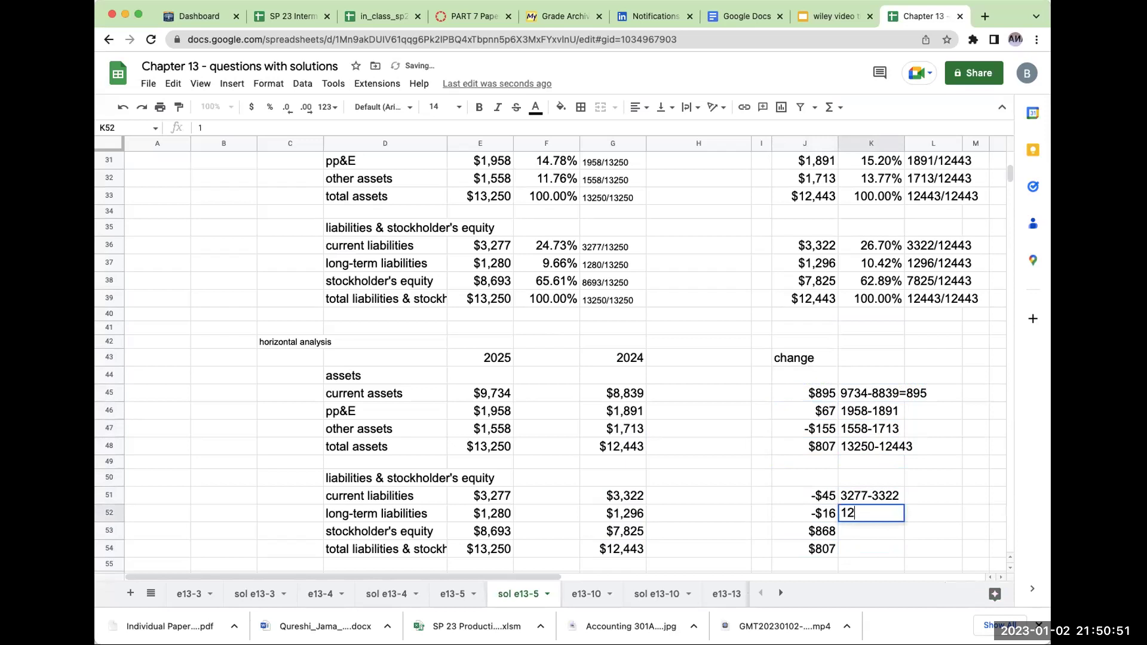
key(Return)
text(8693-7825)
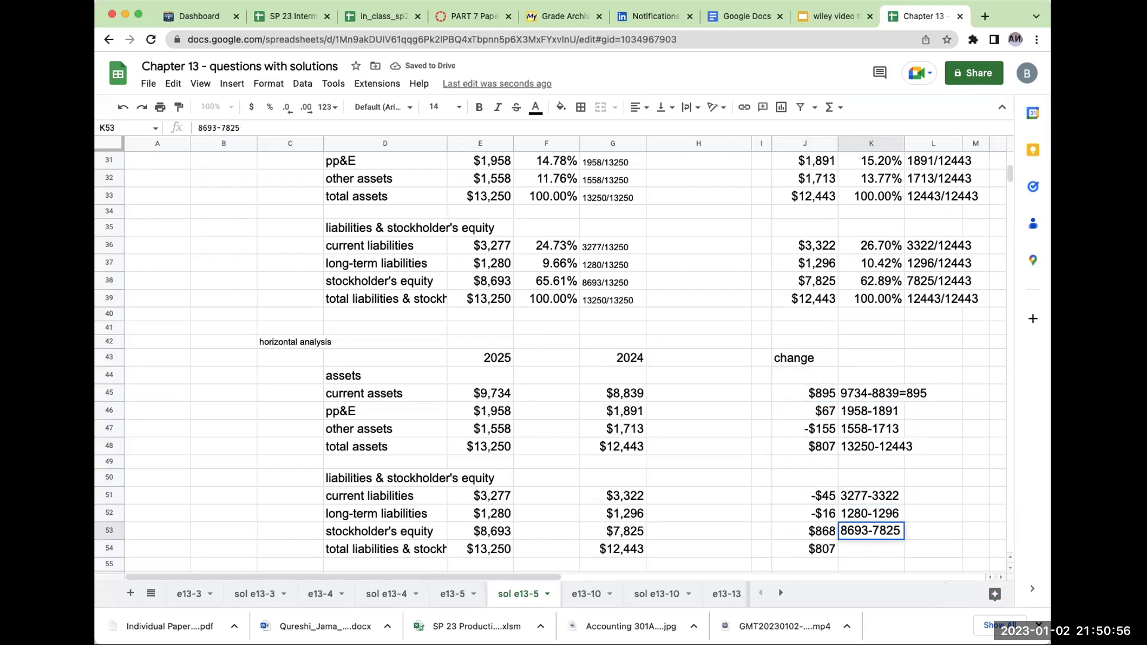
key(Return)
text(1)
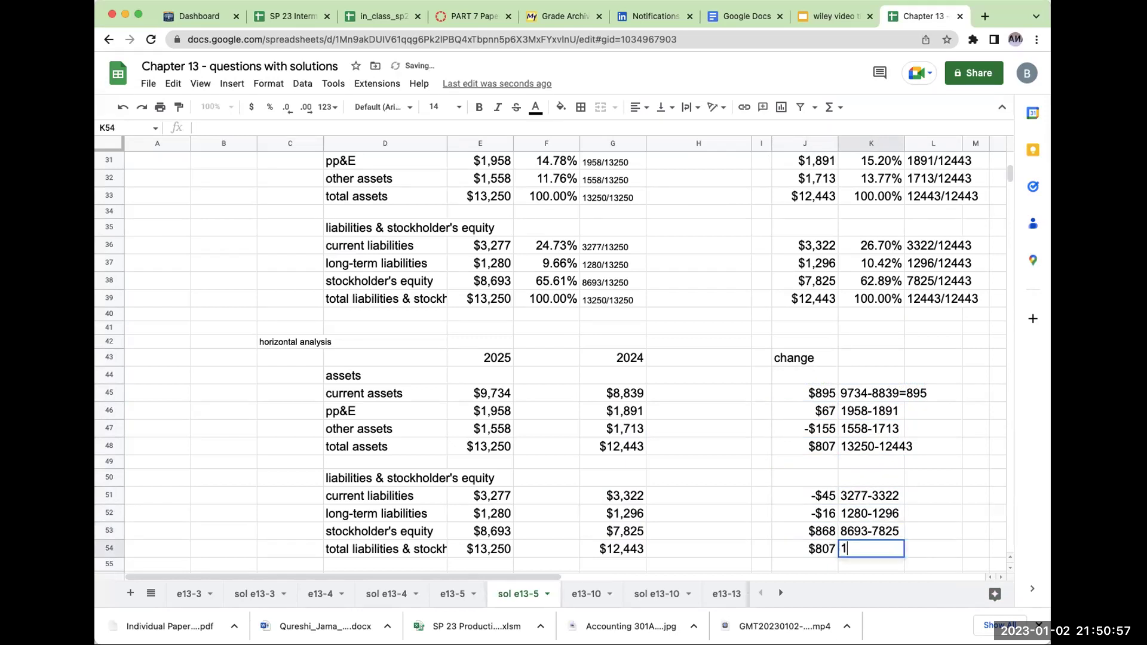
text(3250-12443)
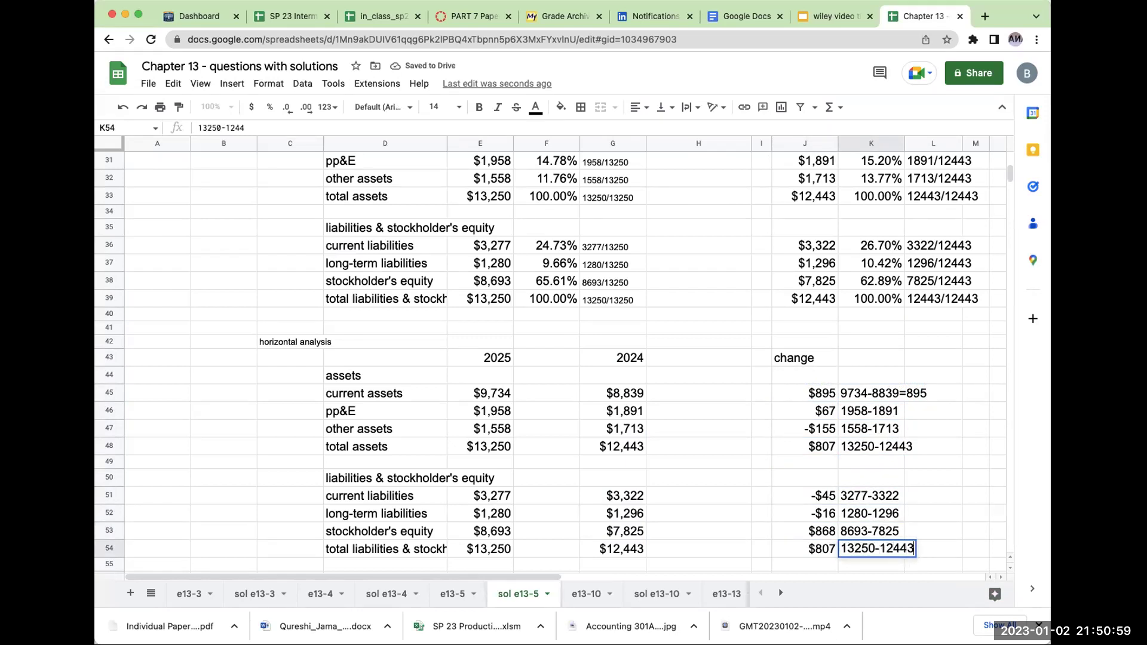
key(Return)
Step: Reduce the font size of the change working notes in K44:K54 to 9
drag(896, 374, 890, 549)
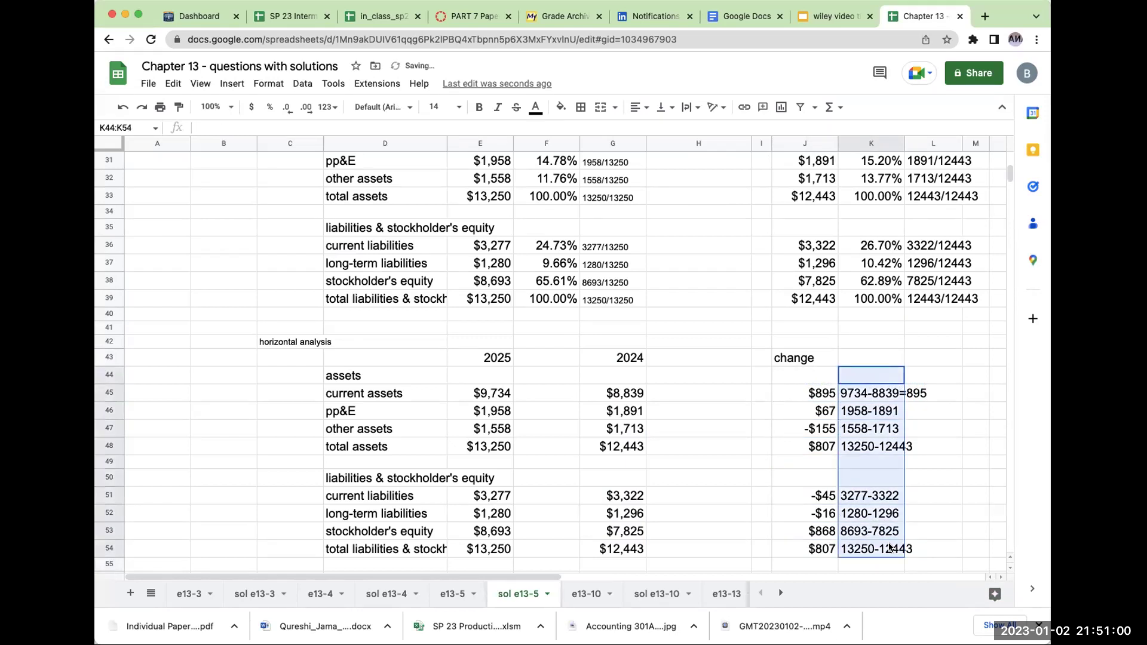
click(439, 107)
click(436, 189)
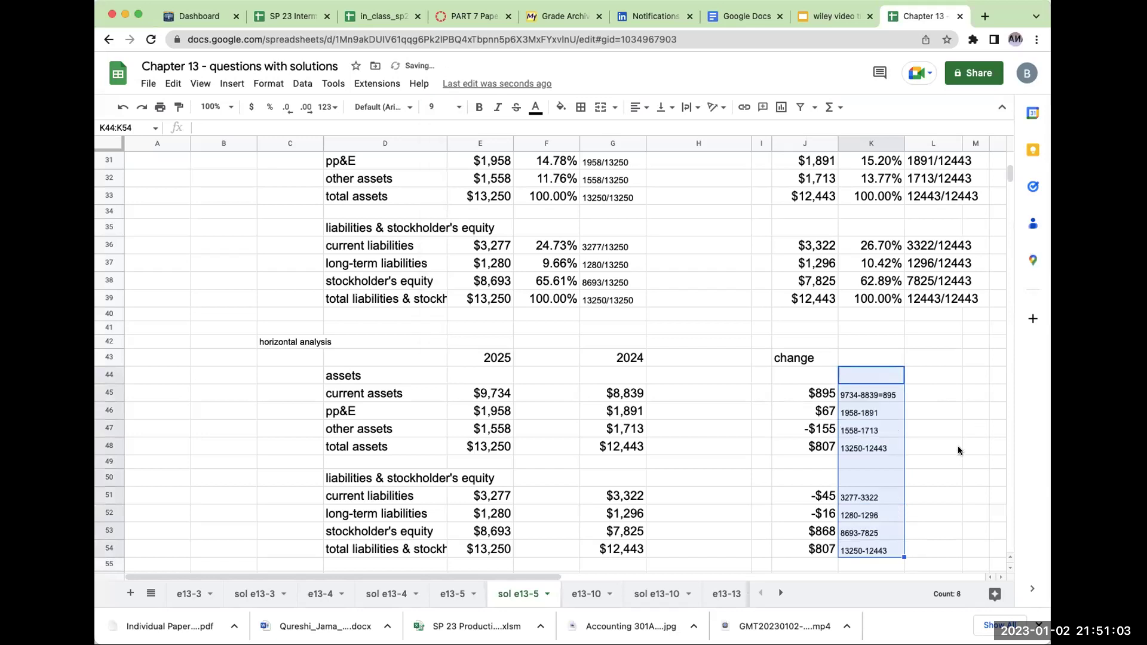
click(958, 446)
click(932, 393)
Step: Add the heading "% increase or decrease" split across L43 and L44
click(821, 391)
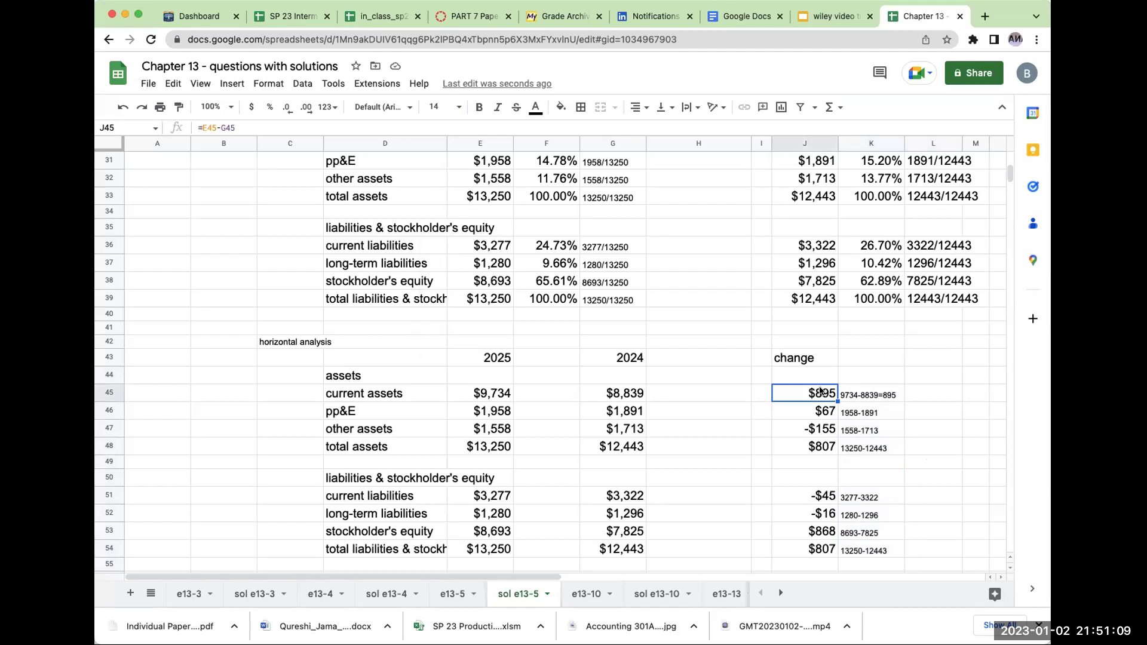
key(Right)
key(Right)
key(Up)
key(Up)
text(% increase o)
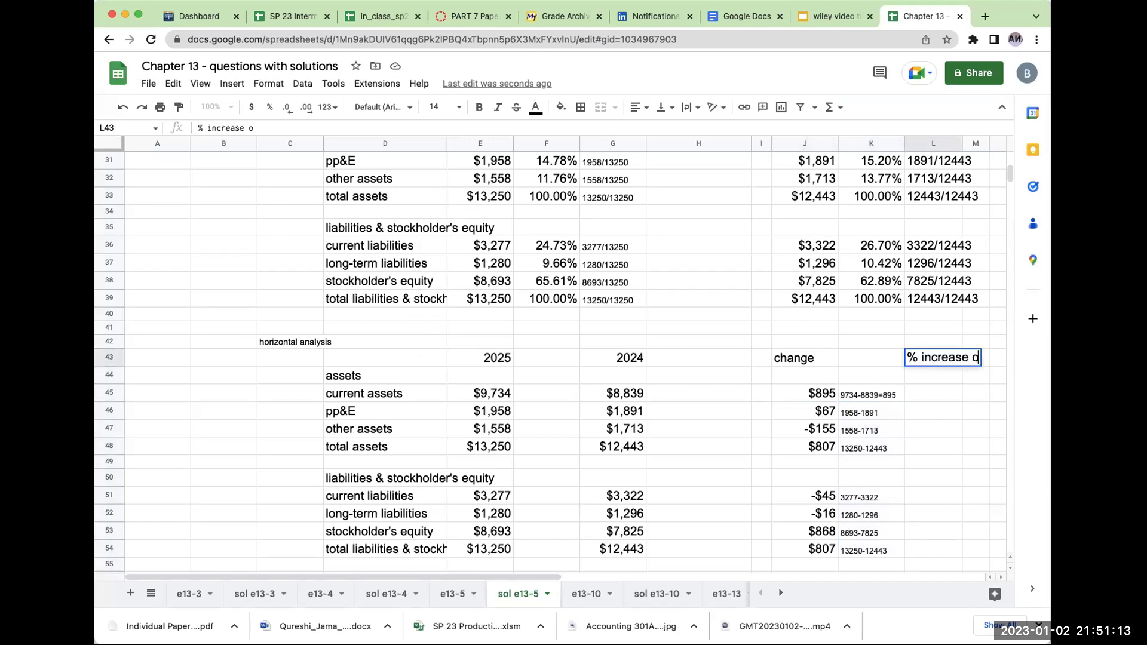
text(r)
key(Return)
text(decrease)
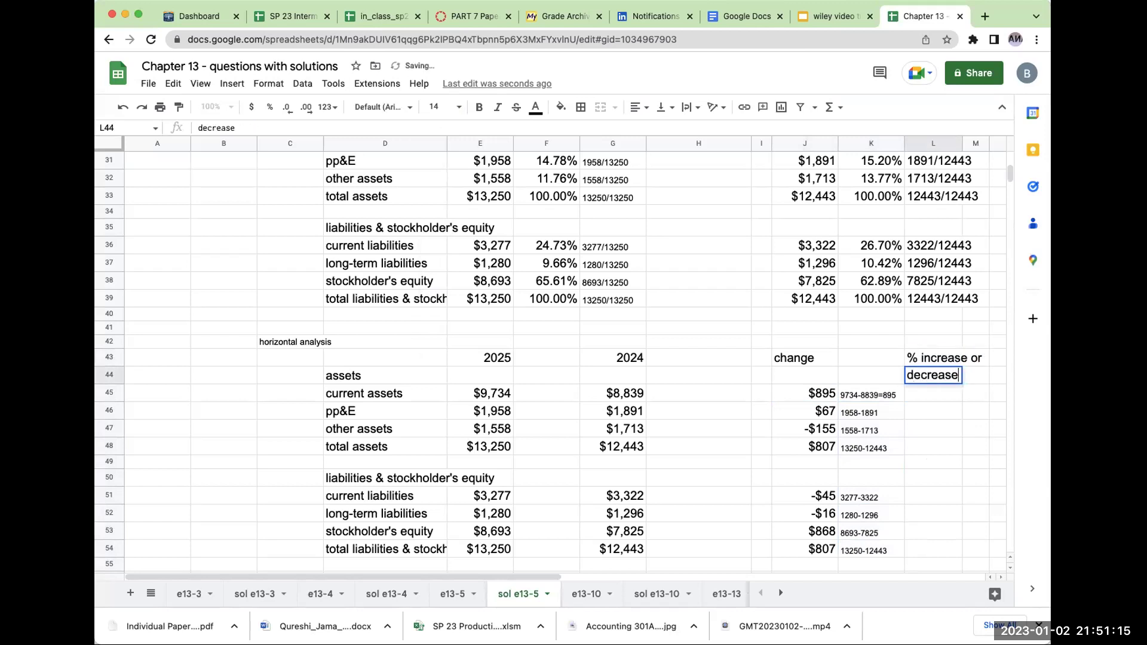
key(Return)
Step: Calculate the current assets percentage change in L45 as J45/G45 and format it as a percentage
text(+)
key(Left)
key(Left)
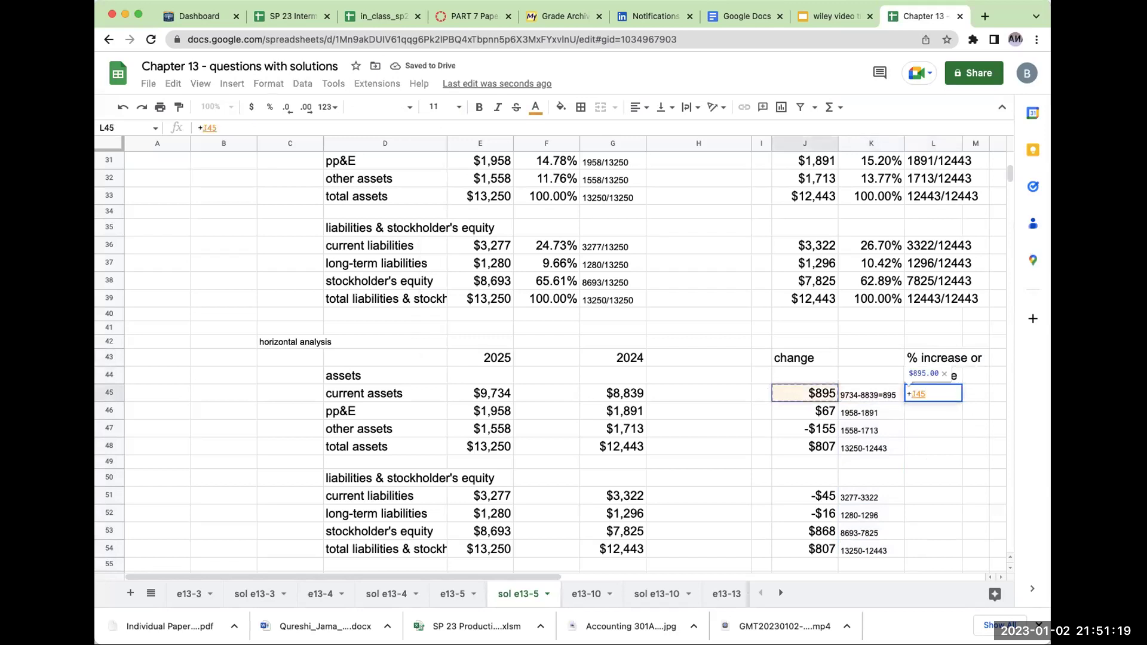
text(/)
key(Left)
key(Left)
key(Left)
key(Left)
key(Left)
key(Return)
key(Up)
click(269, 107)
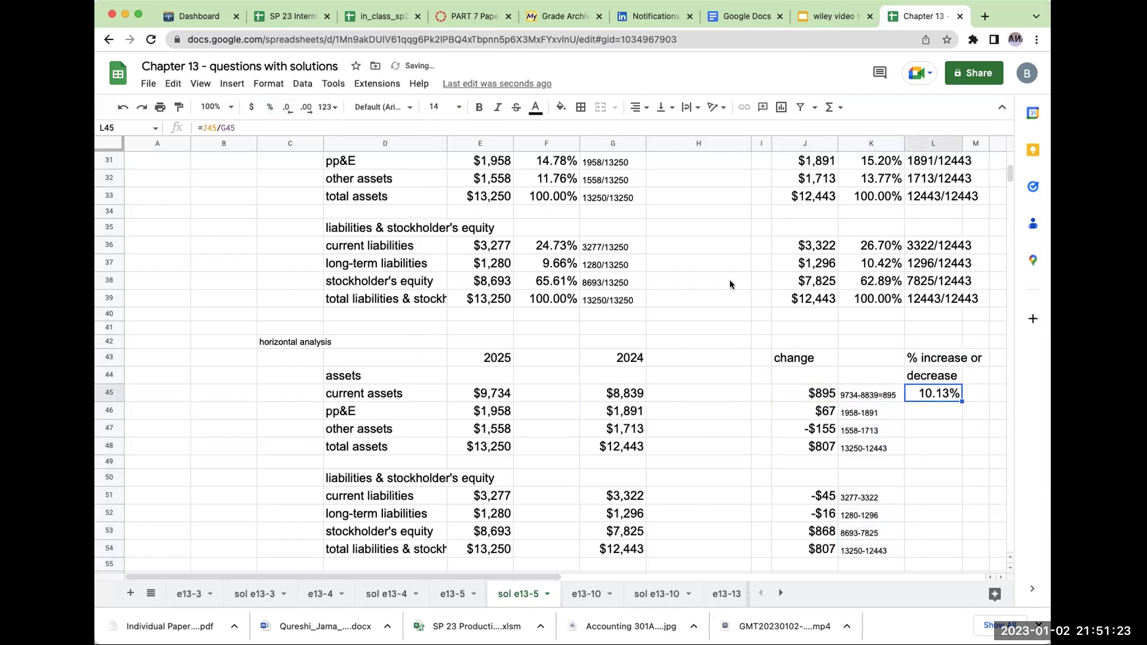
Step: Copy the current assets percentage change formula from L45 into L46:L48 for PP&E, other assets and total assets
key(super+c)
key(Down)
key(super+v)
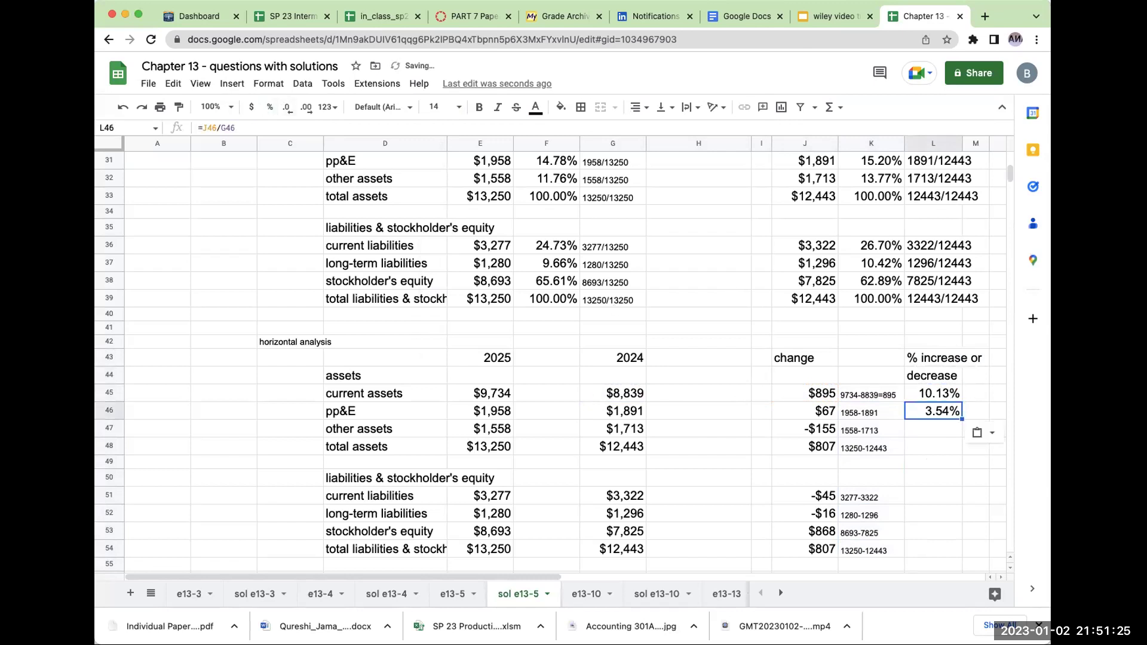
key(Down)
key(super+v)
key(Down)
key(super+v)
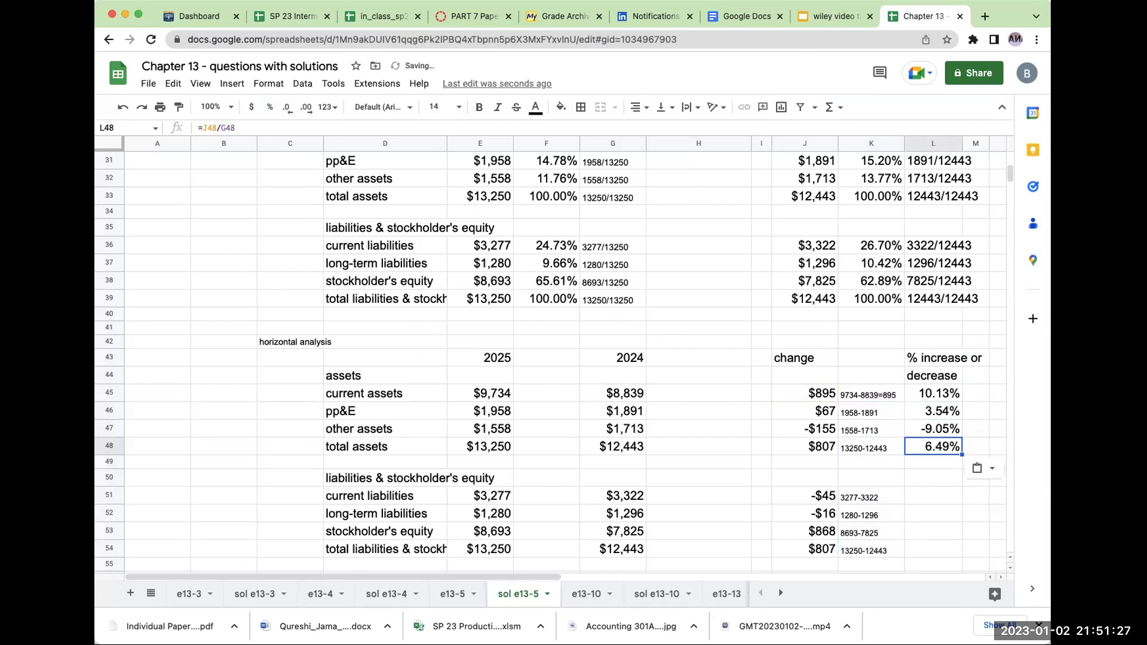
Step: Copy the percentage change formula into L51:L54 for the liabilities and stockholder's equity rows
key(Down)
key(Down)
key(Down)
key(super+v)
key(Down)
key(super+v)
key(Down)
key(super+v)
key(Down)
key(super+v)
Step: Widen column M beside the percentage changes to make room for working notes
click(975, 530)
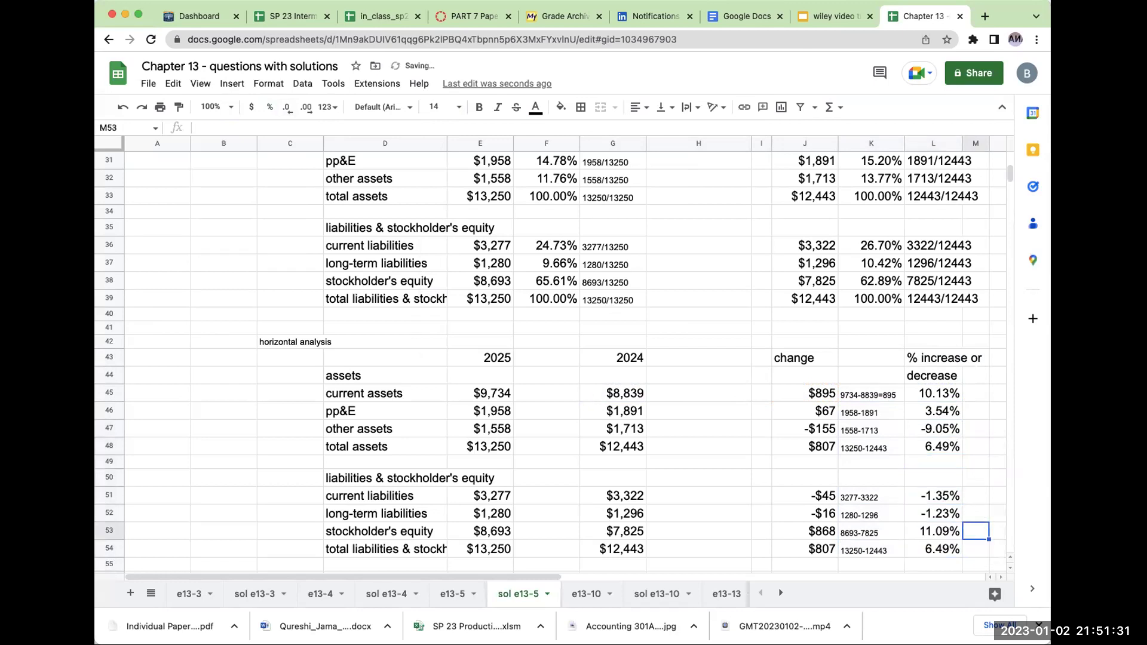
key(Right)
key(Right)
key(Up)
key(Up)
key(Up)
drag(856, 143, 957, 144)
Step: Enter the percentage working notes 895/8839, 67/1891, -155/1713 and 807/12443 for the asset rows in M45:M48
click(886, 394)
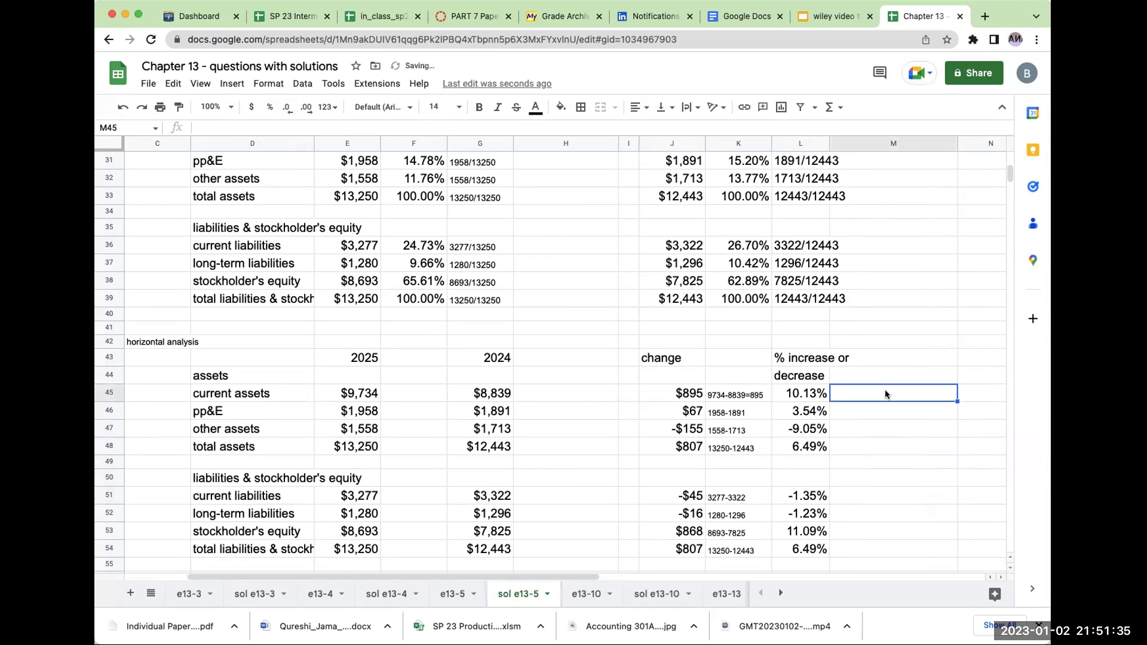
text(895/8839)
key(Return)
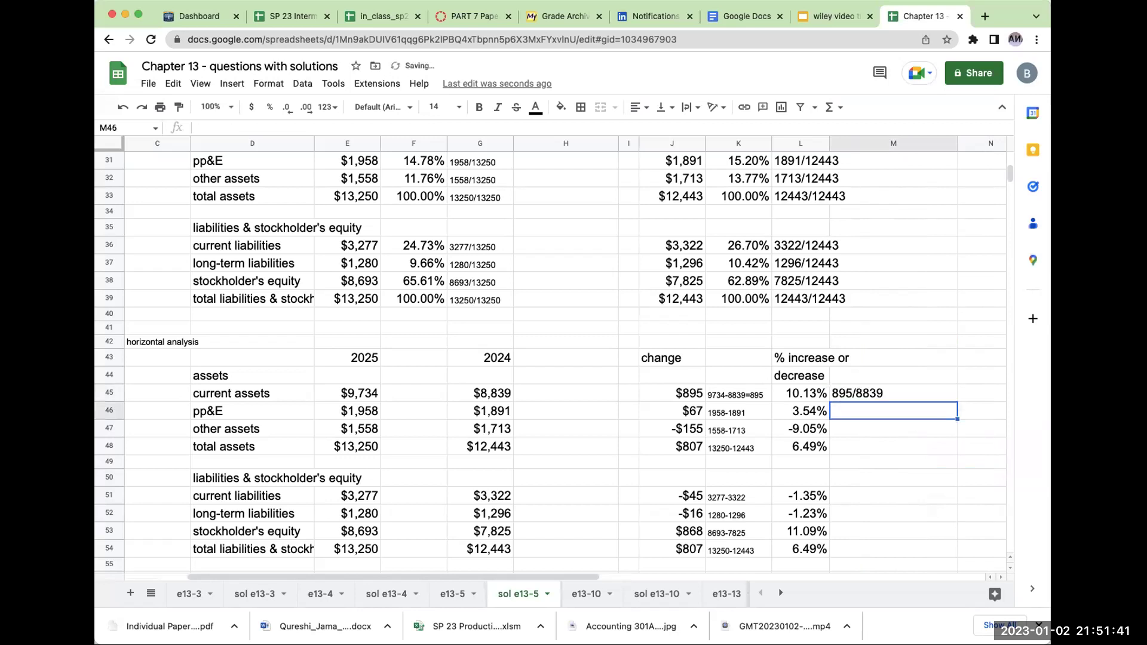
text(67/1891)
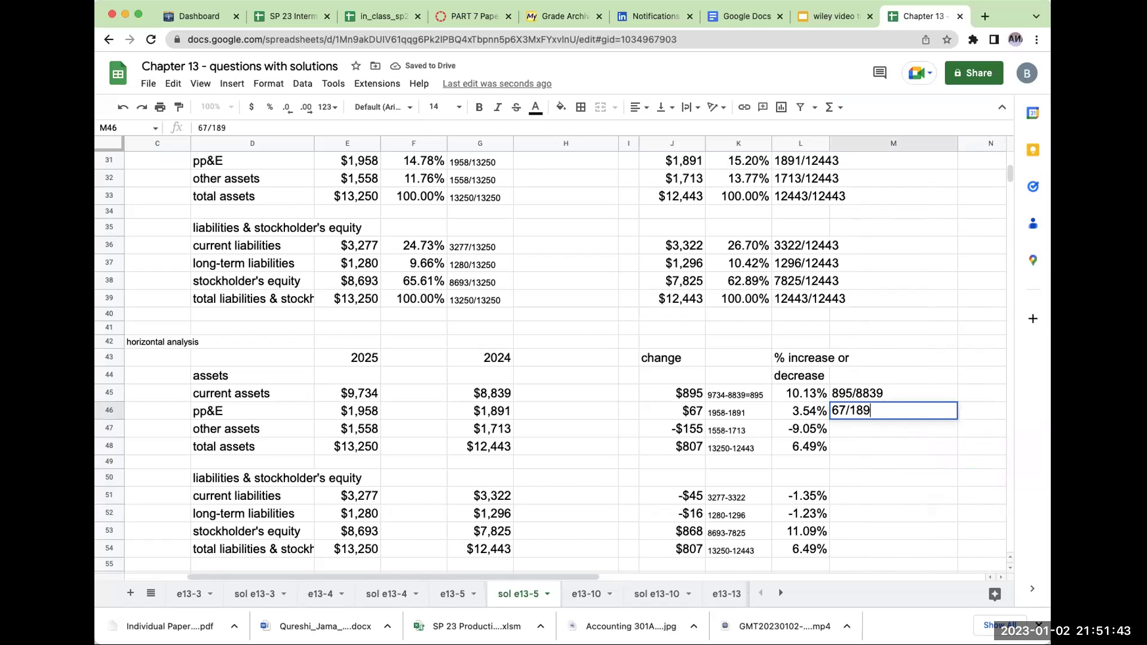
key(Return)
text(-155/1713)
key(Return)
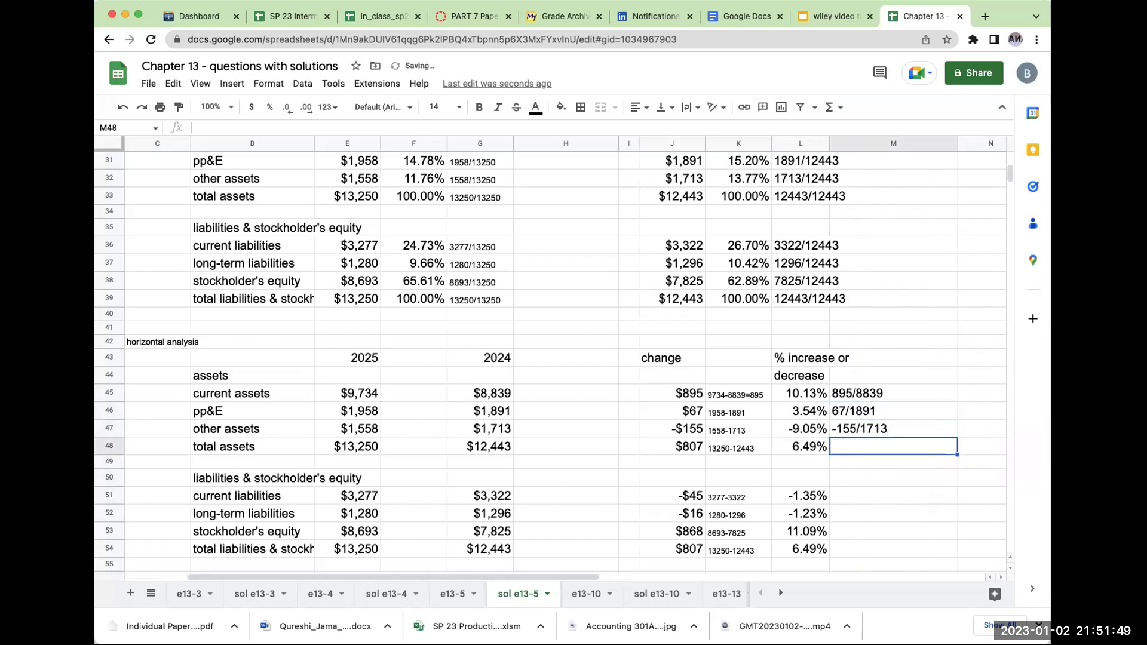
text(807/)
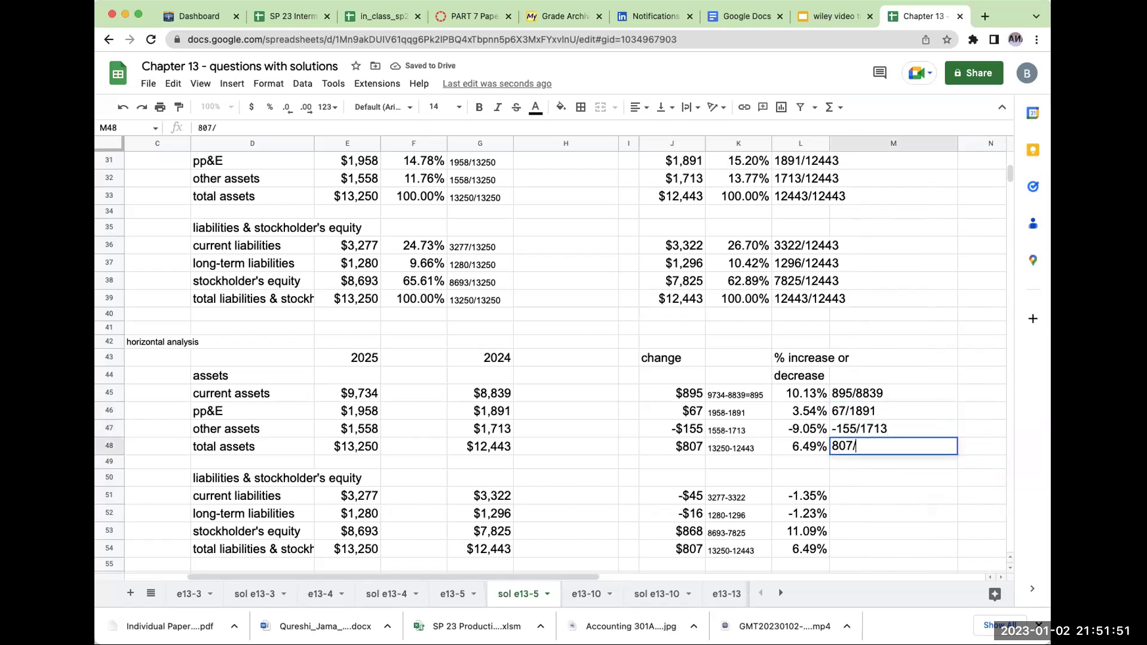
text(12443)
key(Return)
Step: Enter the percentage working notes -45/3322 in M51 and -16/1296 in M52 for current and long-term liabilities
click(892, 496)
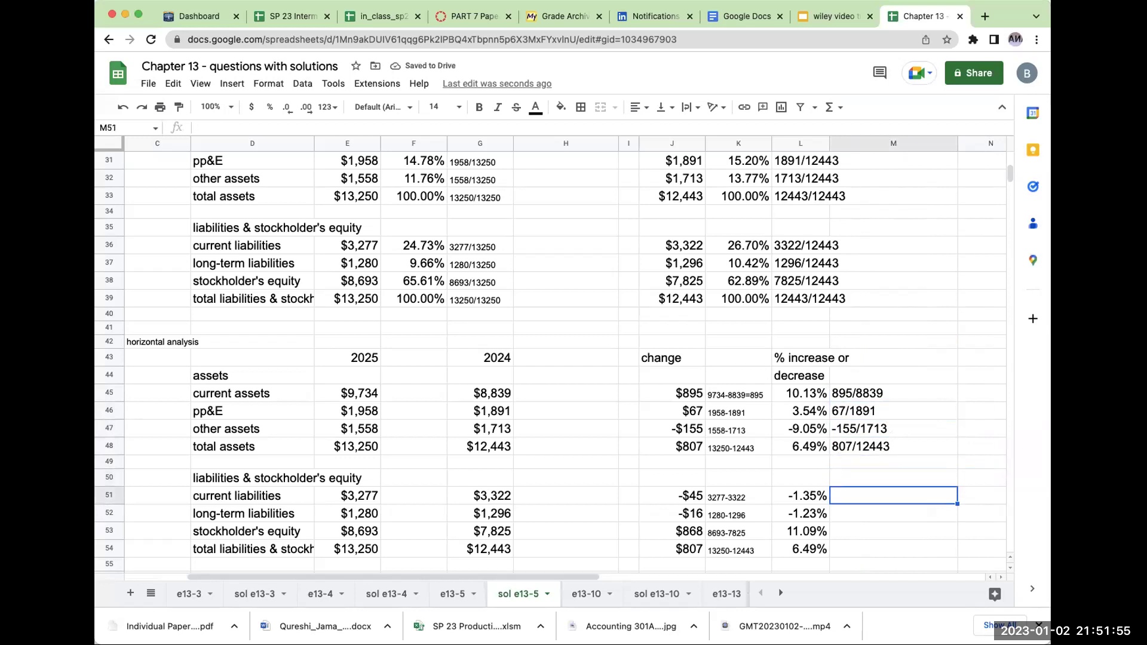
text(-45*)
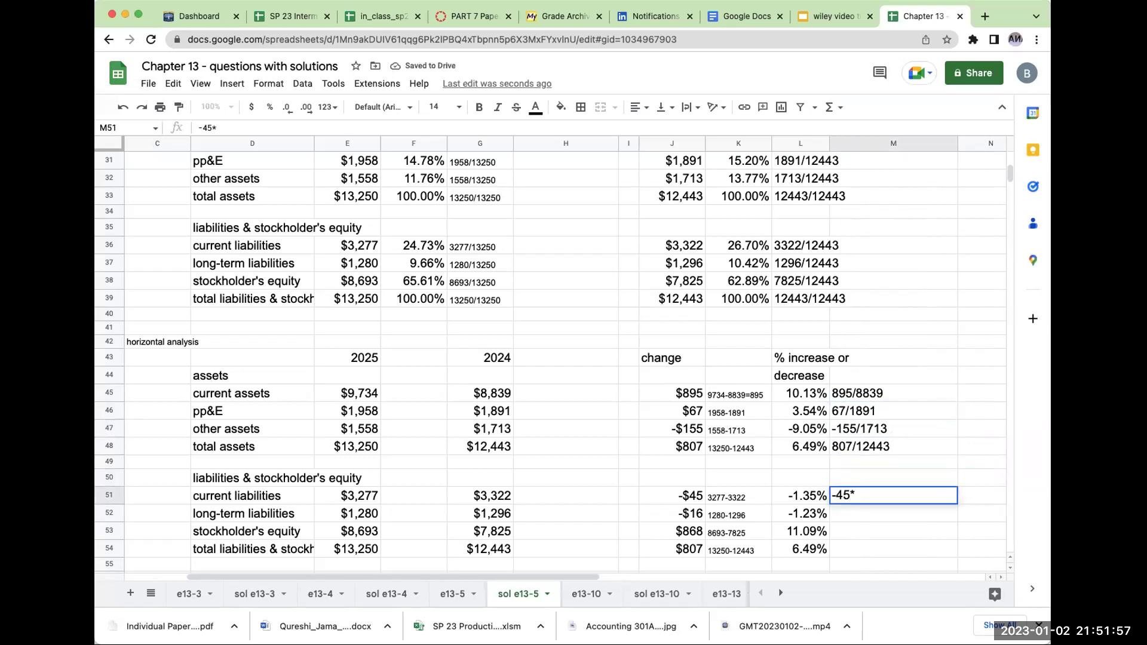
key(BackSpace)
text(/3322)
key(Return)
text(-+)
key(BackSpace)
key(BackSpace)
text(-16/1296)
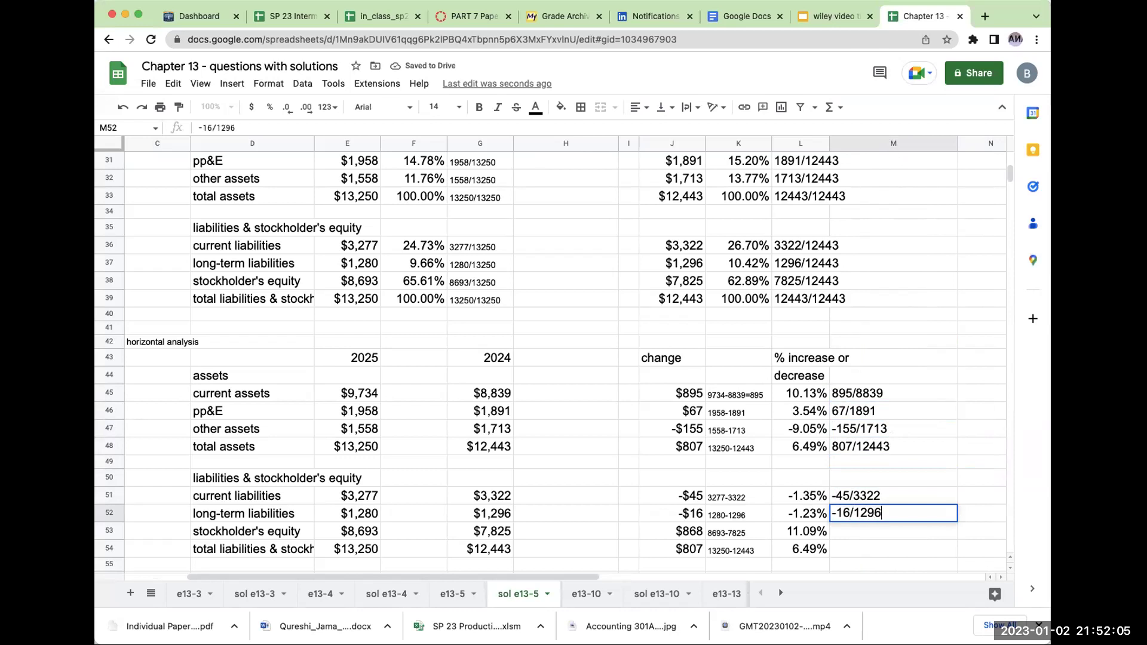
key(Return)
Step: Enter the percentage working notes 868/7825 in M53 and 807/12443 in M54 for stockholder's equity and the total
text(-868//782)
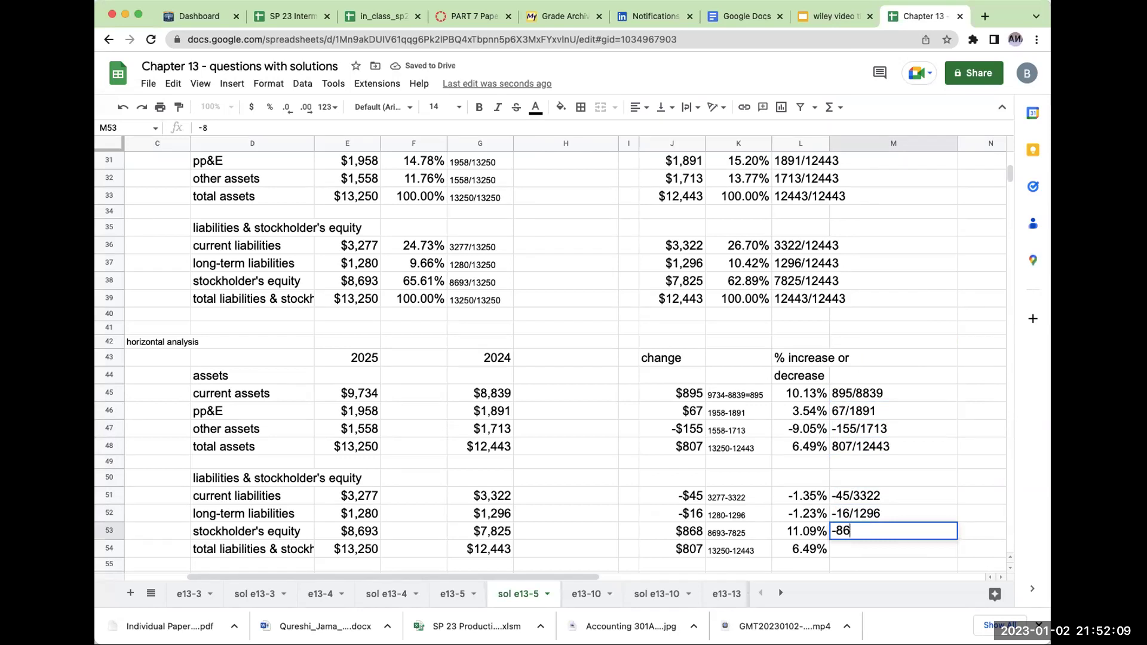
key(BackSpace)
key(BackSpace)
key(BackSpace)
key(BackSpace)
key(BackSpace)
key(BackSpace)
key(BackSpace)
key(BackSpace)
text(868/7825)
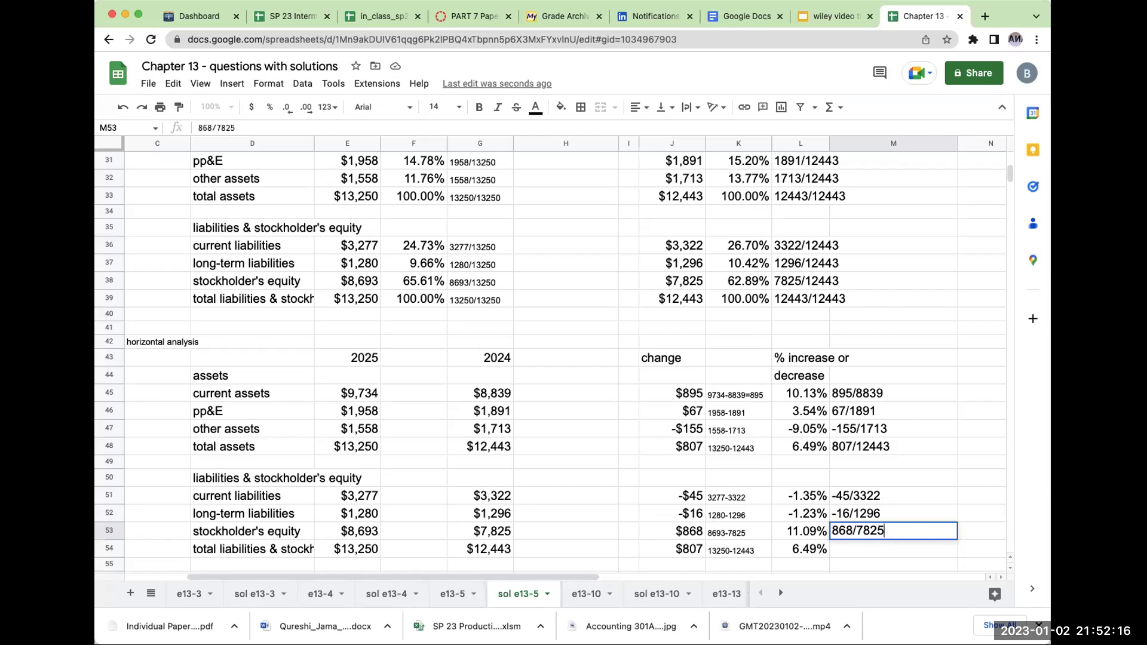
key(Return)
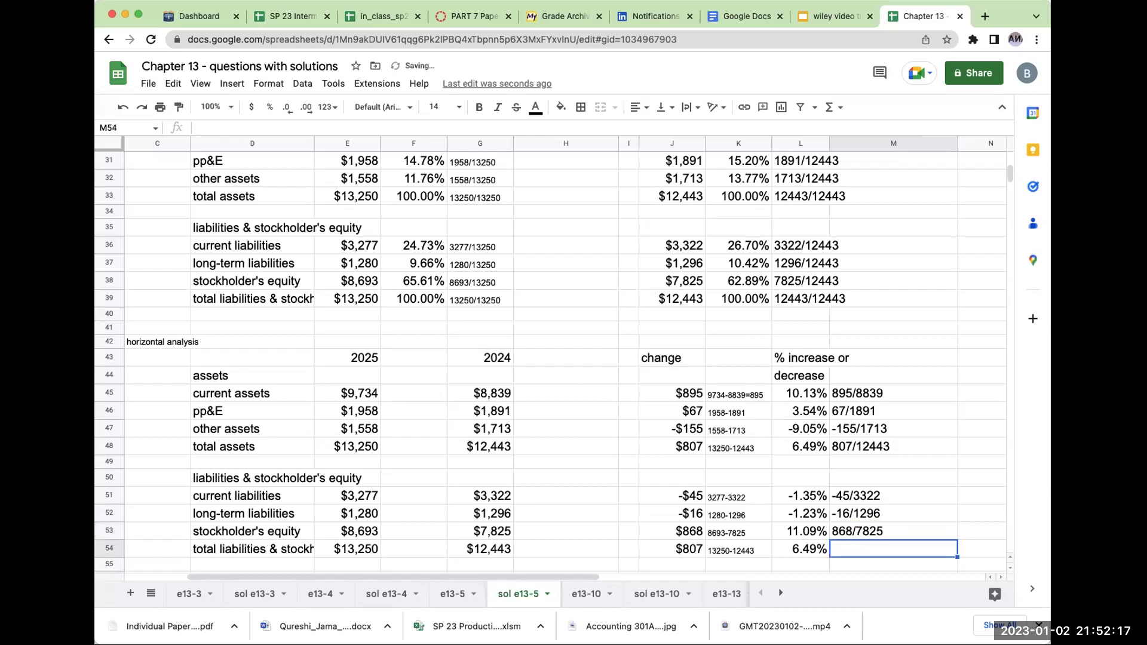
text(807/12443)
key(Return)
Step: Add the interpretation "an 3.54% increase in PP&E" in N46
key(Up)
key(Right)
key(Up)
key(Up)
key(Up)
key(Up)
key(Up)
key(Up)
key(Up)
key(Up)
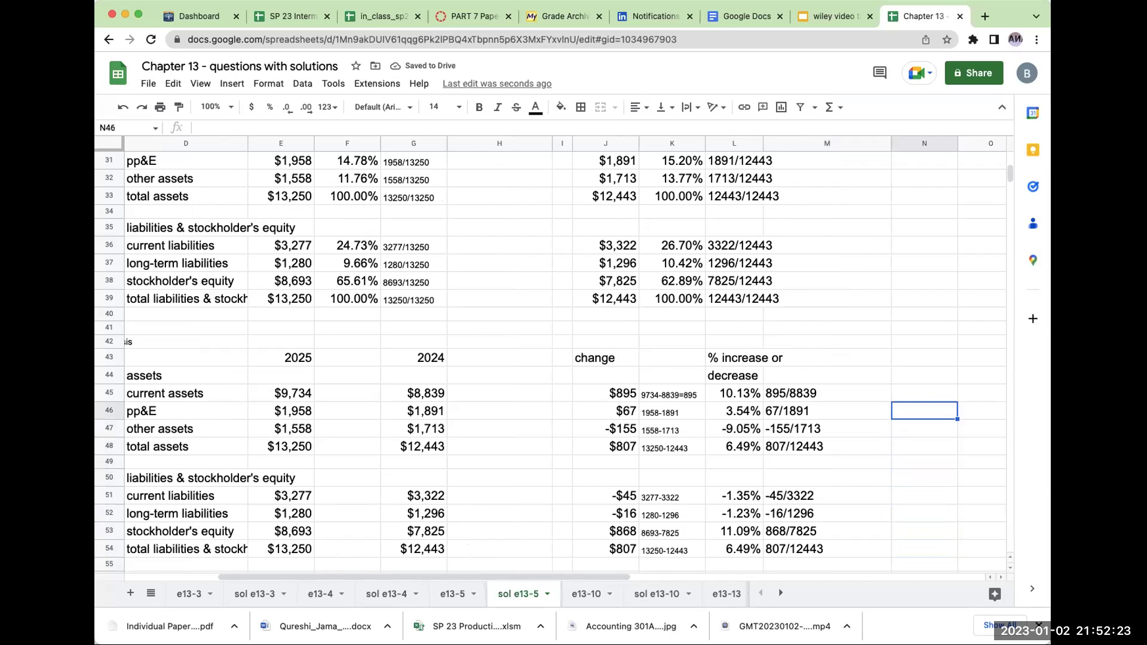
text(an)
text( 3.53)
key(BackSpace)
key(BackSpace)
text(4)
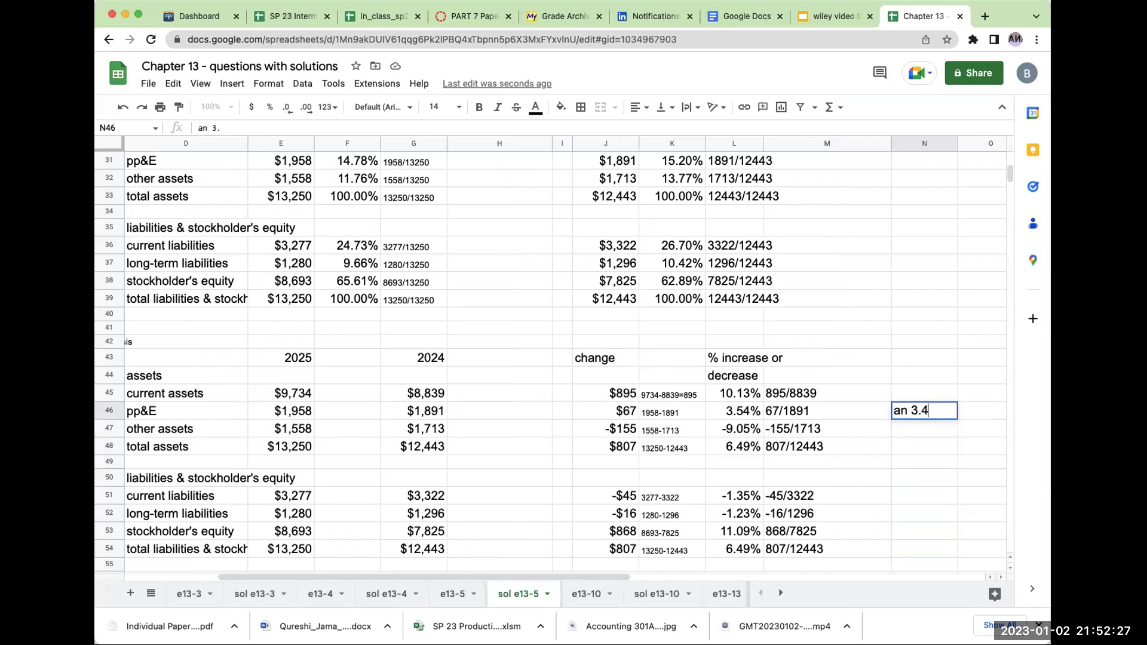
key(BackSpace)
text(53)
key(BackSpace)
text(4% increase)
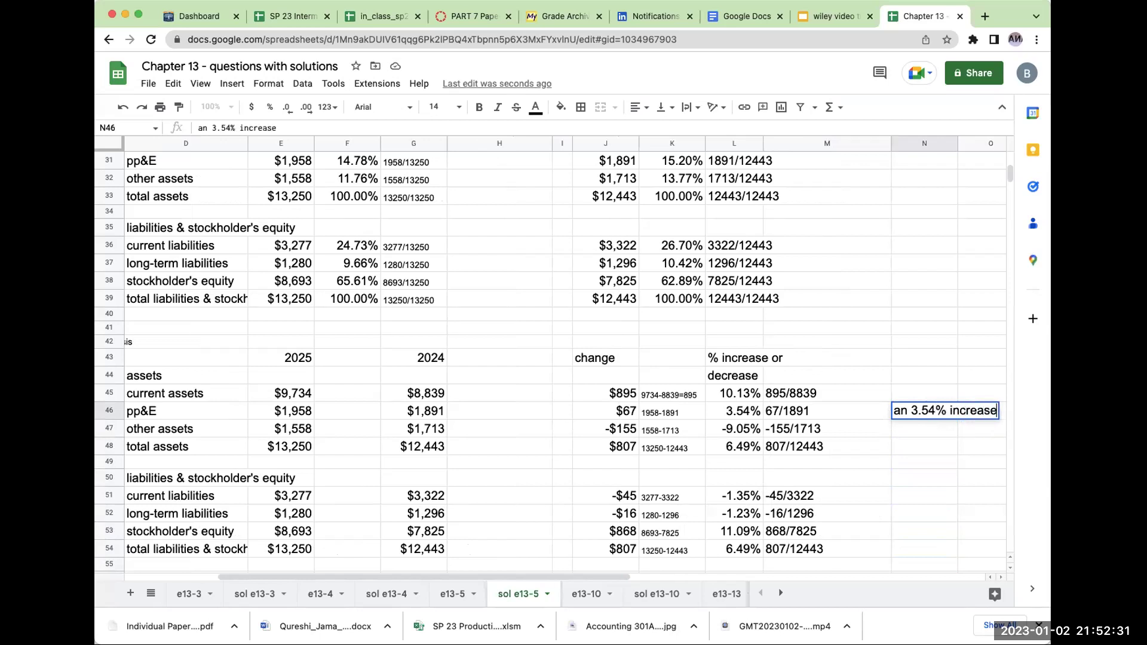
text( in PP&E)
key(Return)
Step: Add the interpretation "a decrease of 9.05% in other assets" in N47
key(Down)
click(924, 428)
text(a )
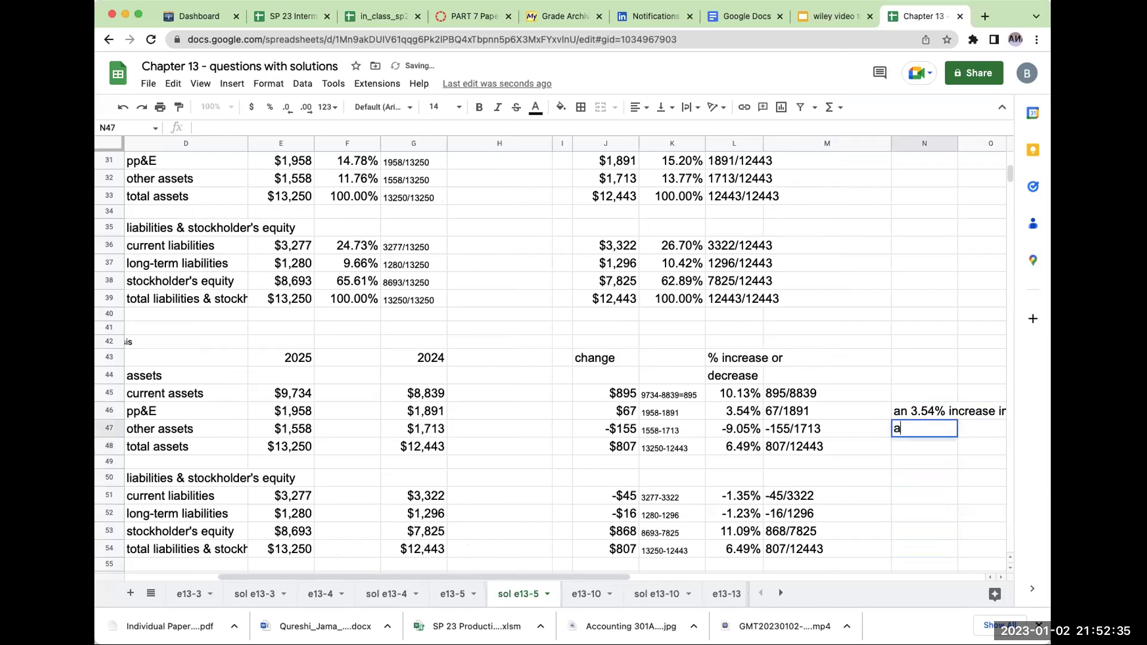
text(decrease ofd 9)
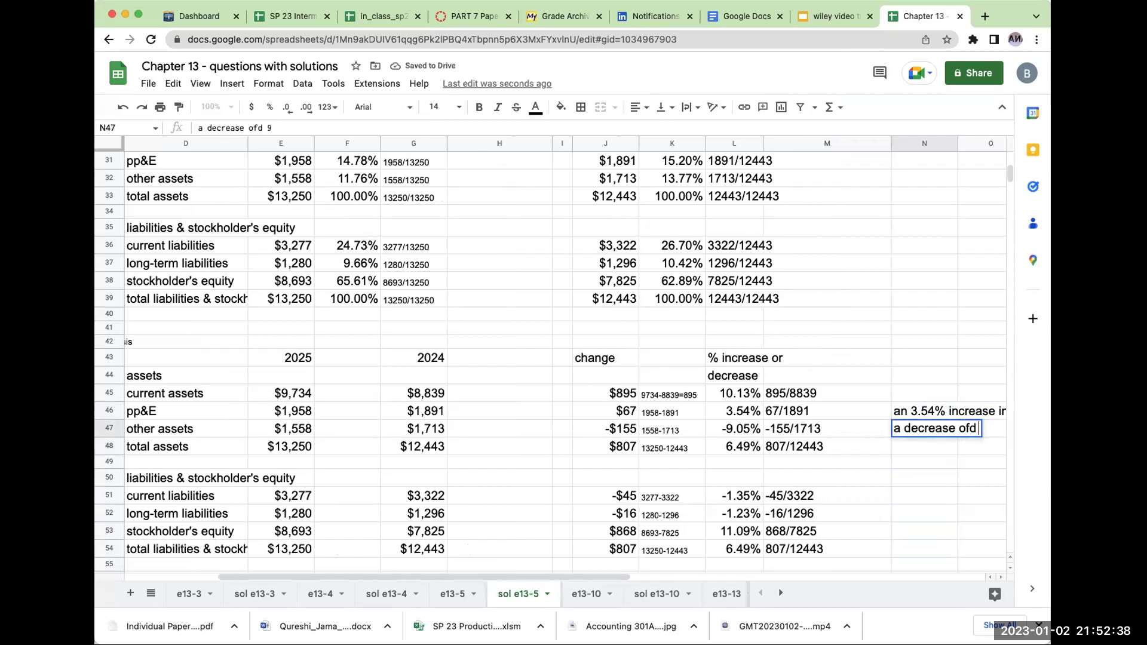
key(BackSpace)
text(9)
text(.05% in )
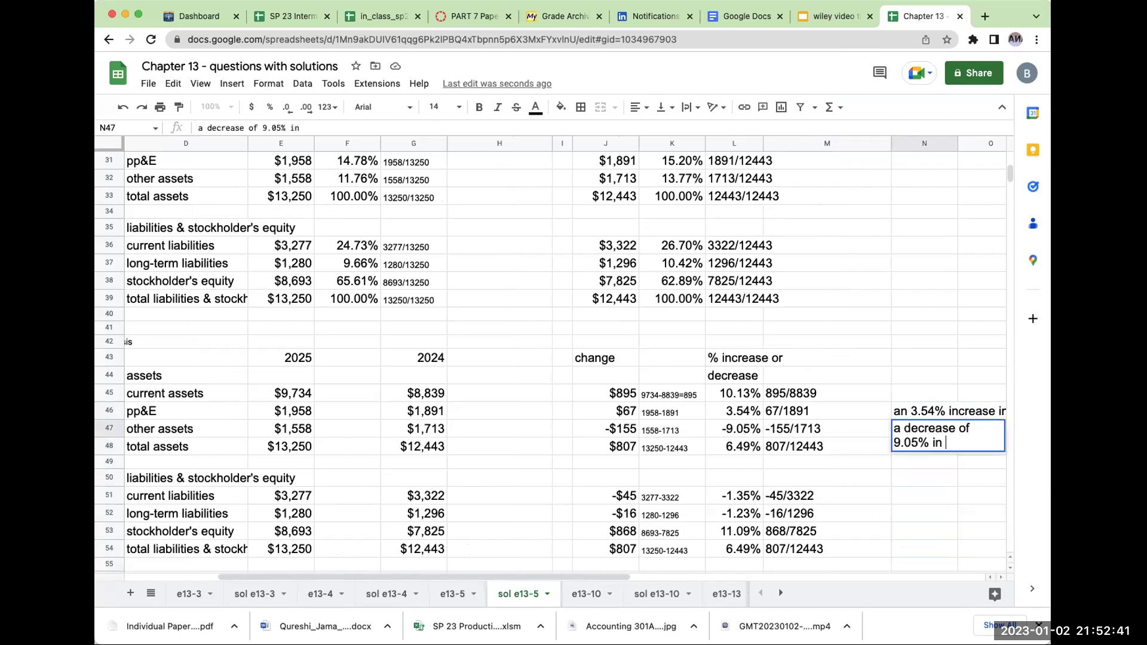
text(other assets)
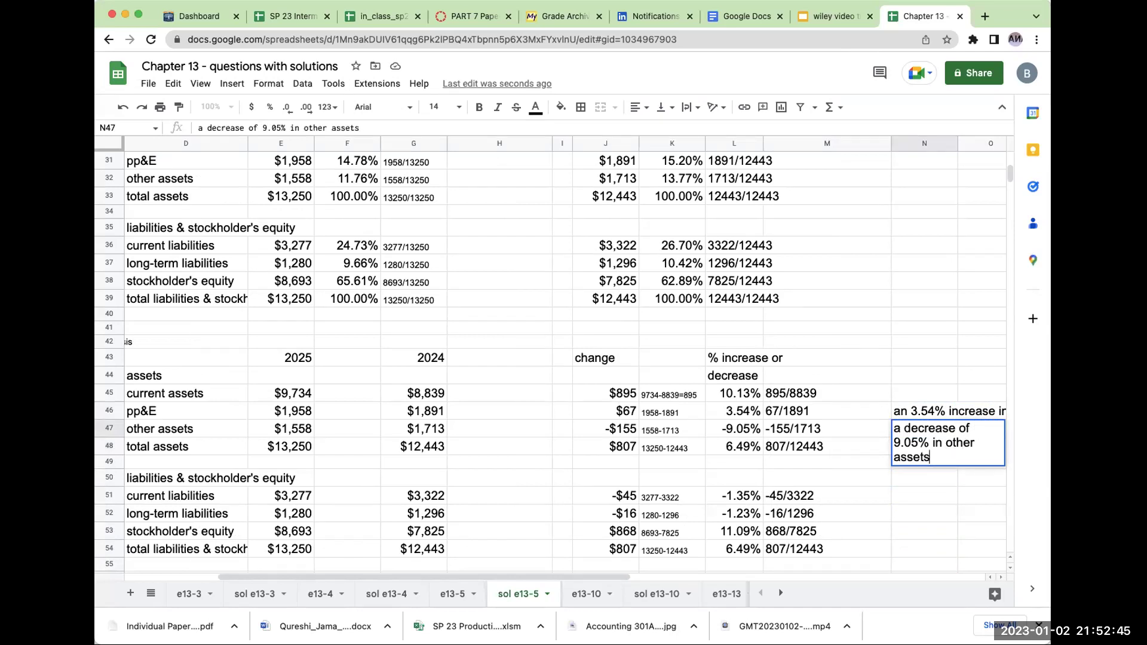
key(Return)
Step: Add the interpretation "a decrease of 1.35% in current liabilities" in N51
key(Down)
key(Down)
key(Down)
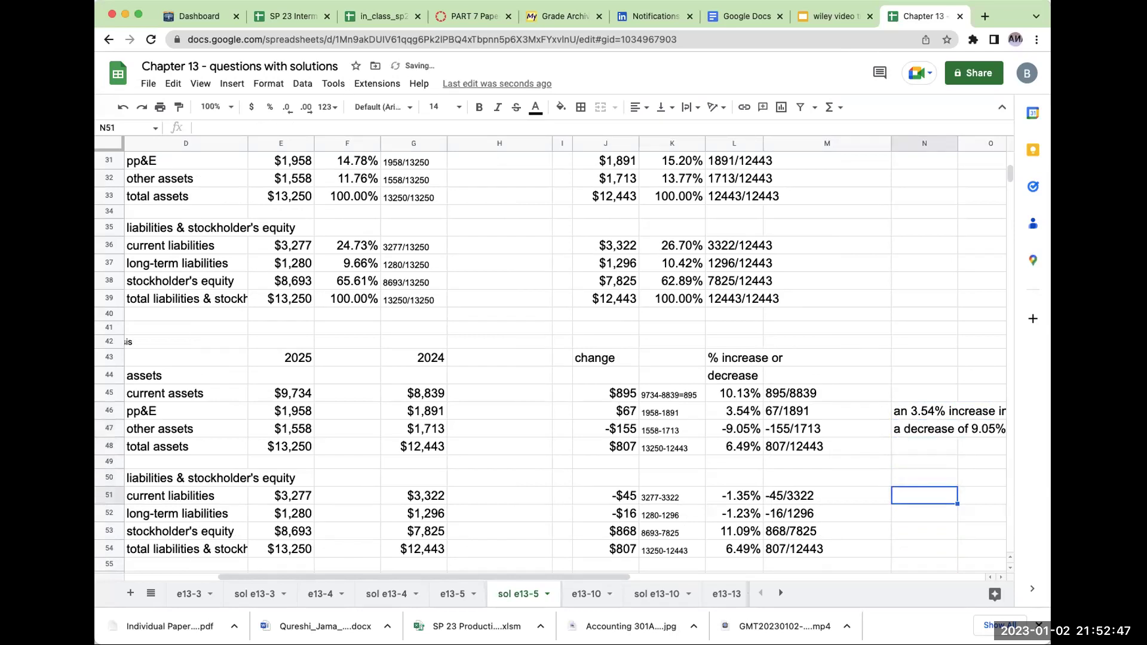
text(a decrease of 1.35% in curren)
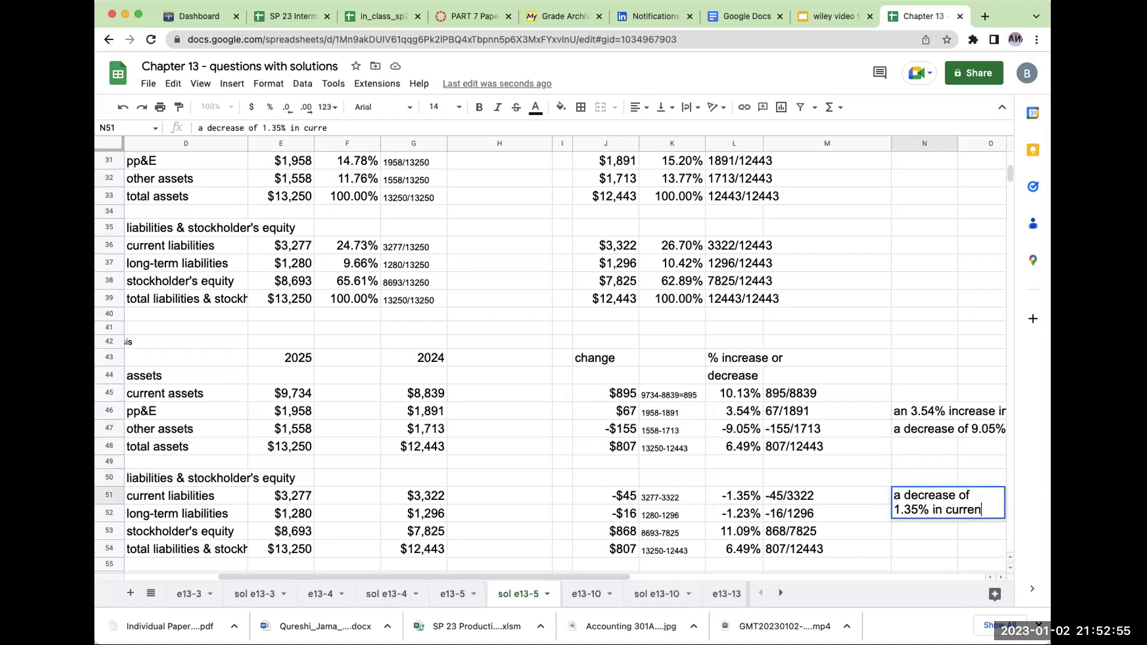
text(t liabilities)
key(Return)
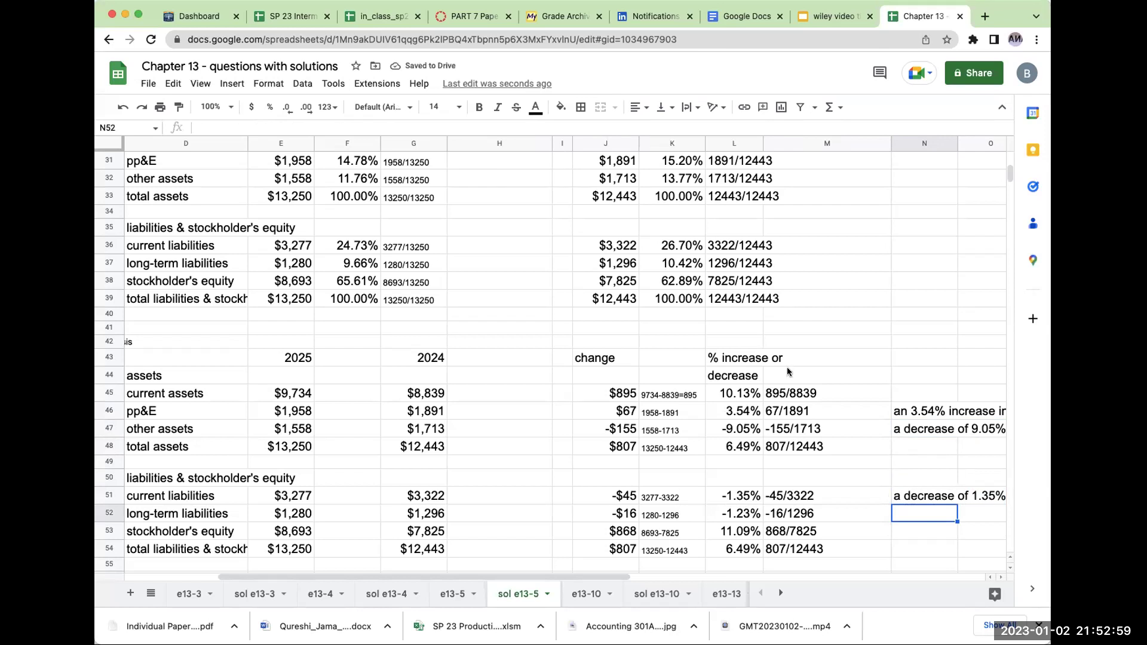
Step: Review Nike's balance sheet with its vertical and horizontal analyses, and compare the vertical analysis on the sol e13-4 sheet
scroll(787, 371, up, 15)
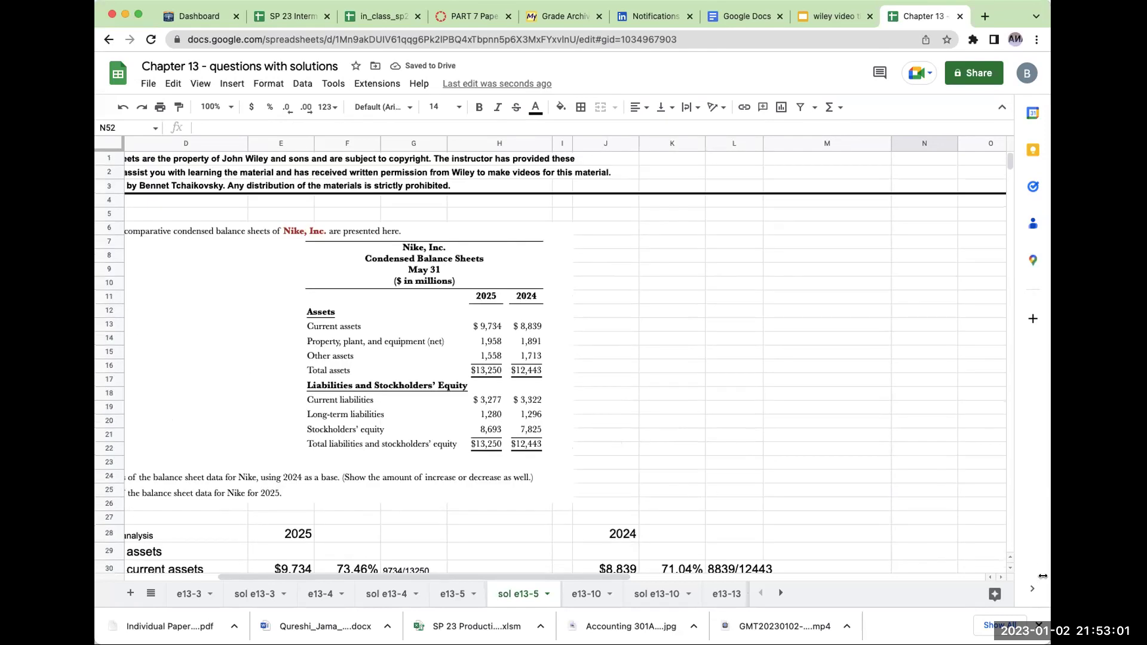
double_click(1043, 575)
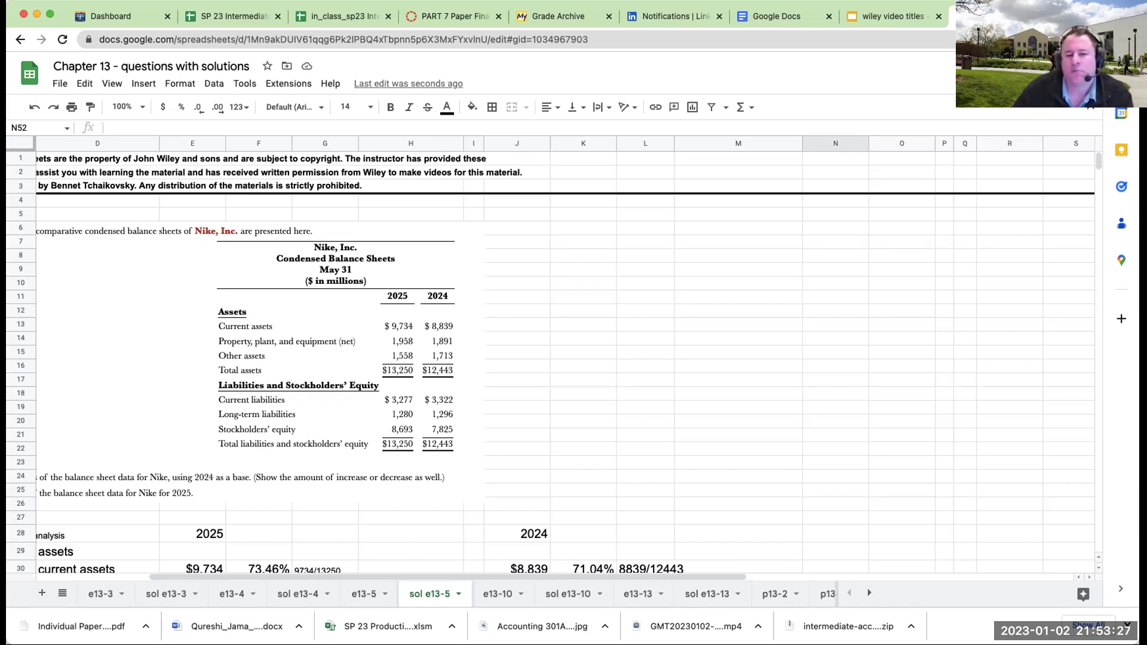
scroll(632, 485, down, 3)
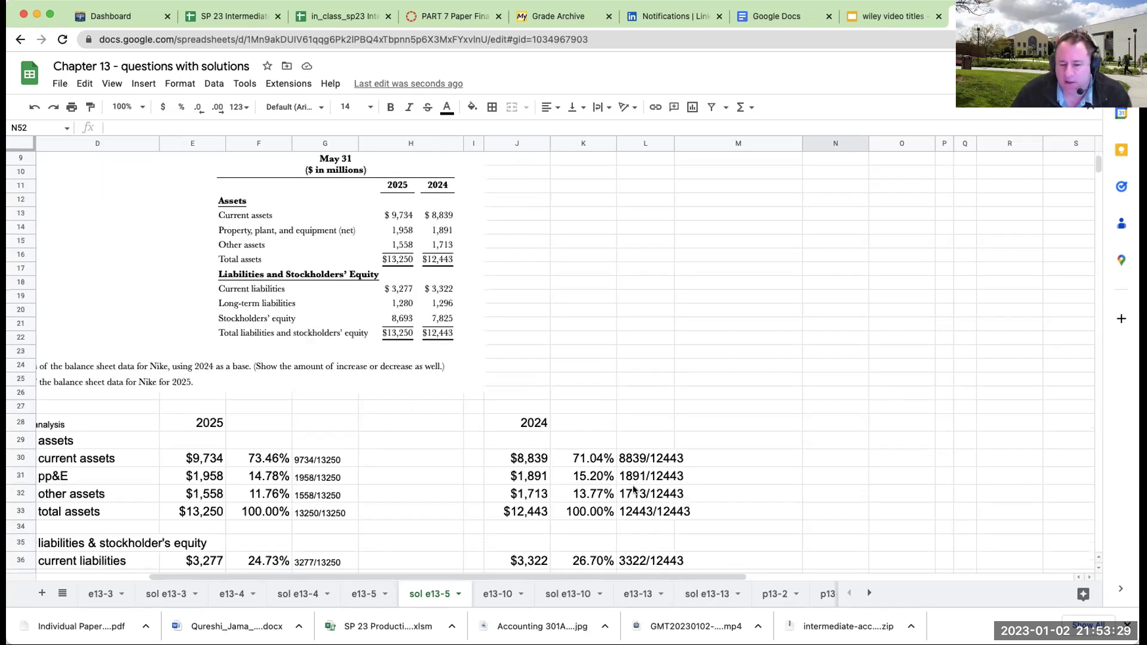
scroll(388, 522, down, 1)
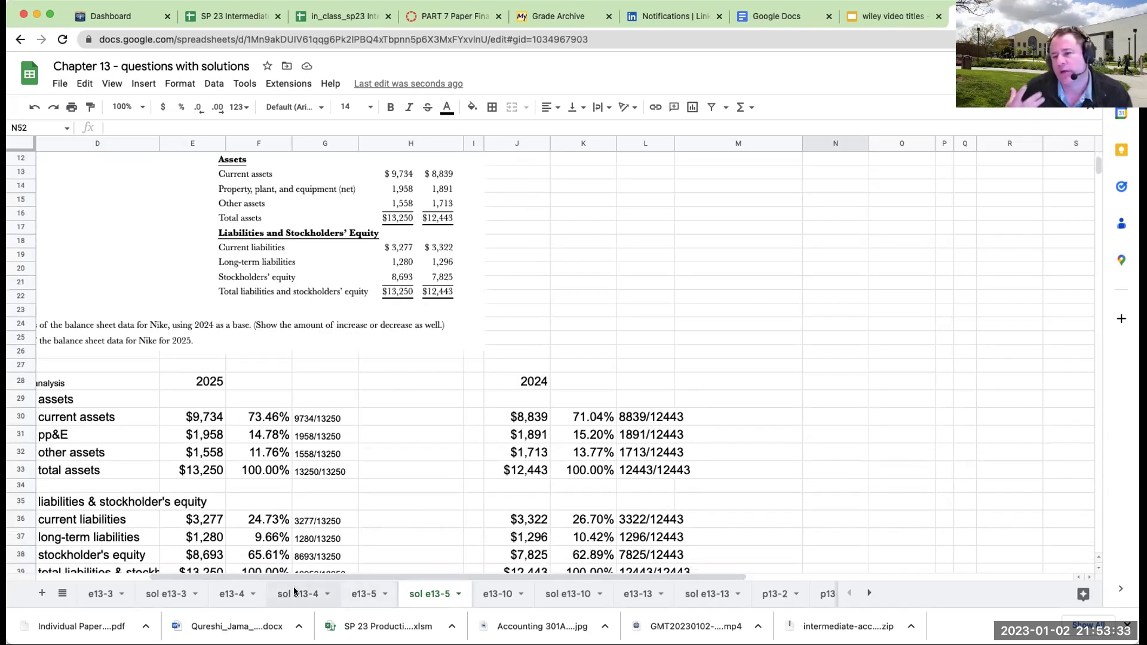
scroll(285, 510, down, 7)
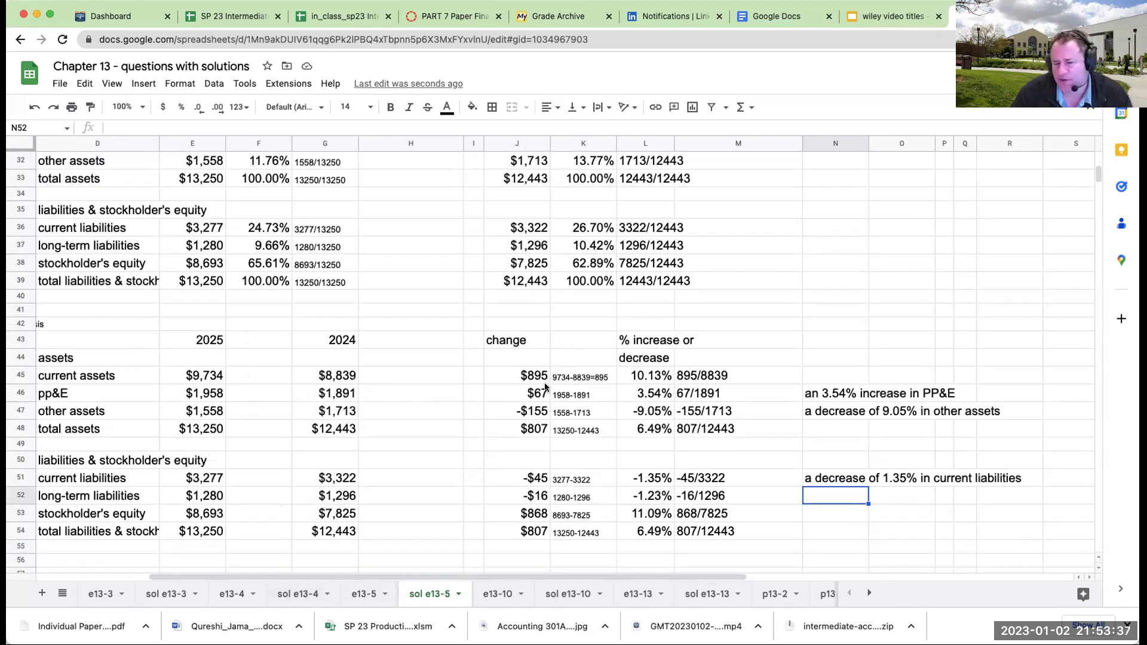
scroll(531, 399, up, 5)
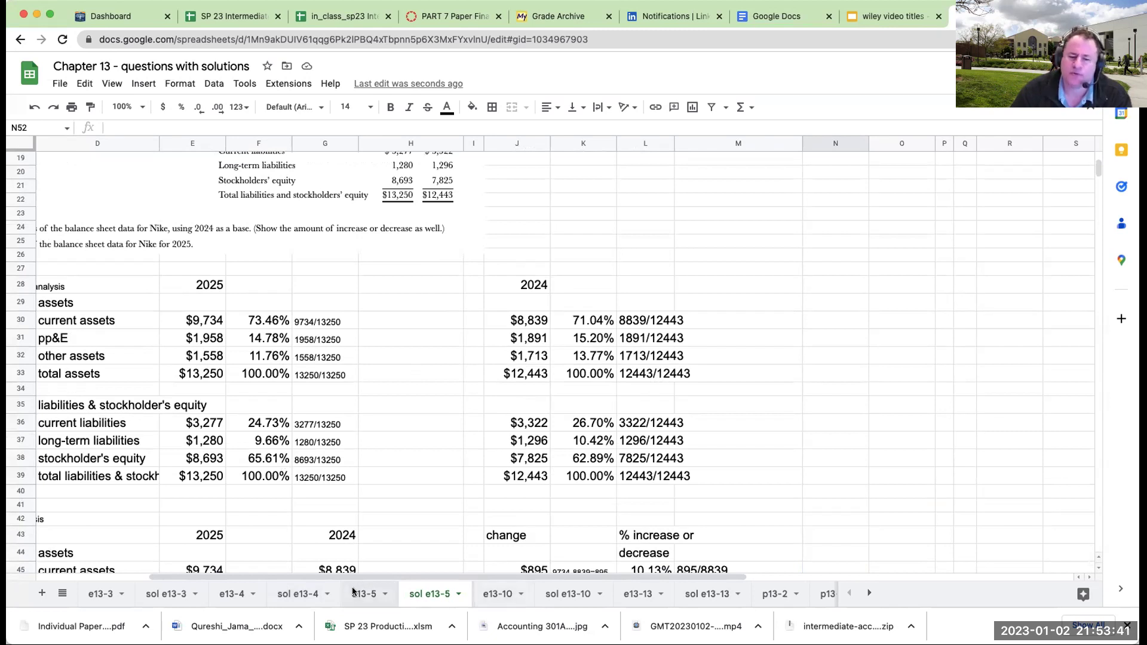
click(298, 594)
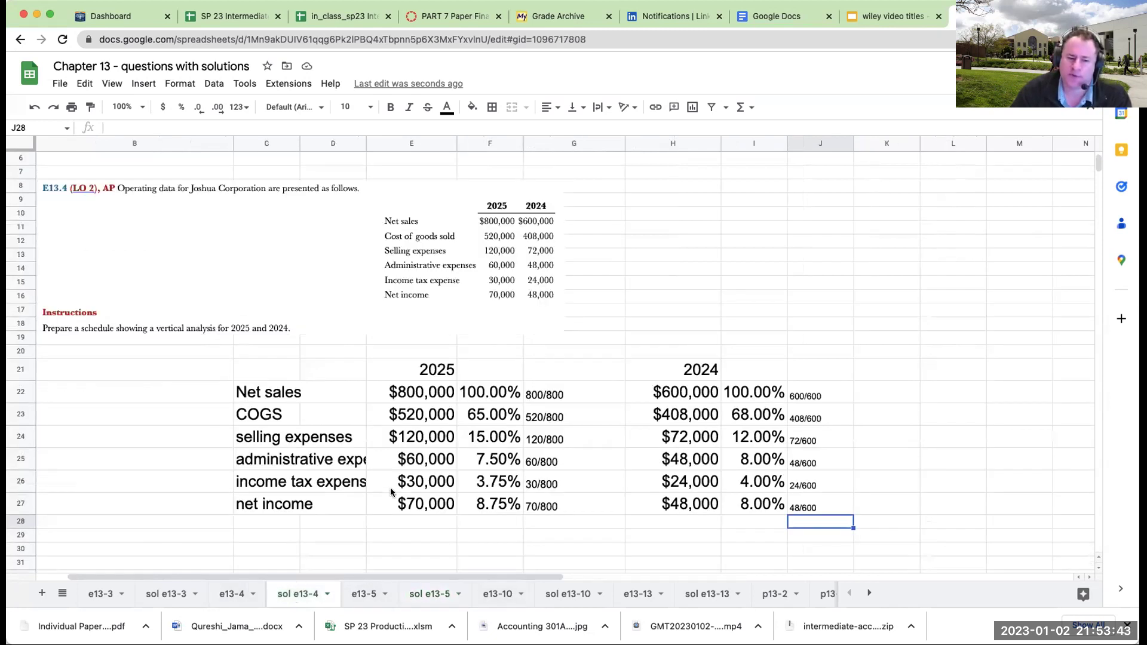
scroll(391, 491, up, 1)
click(429, 594)
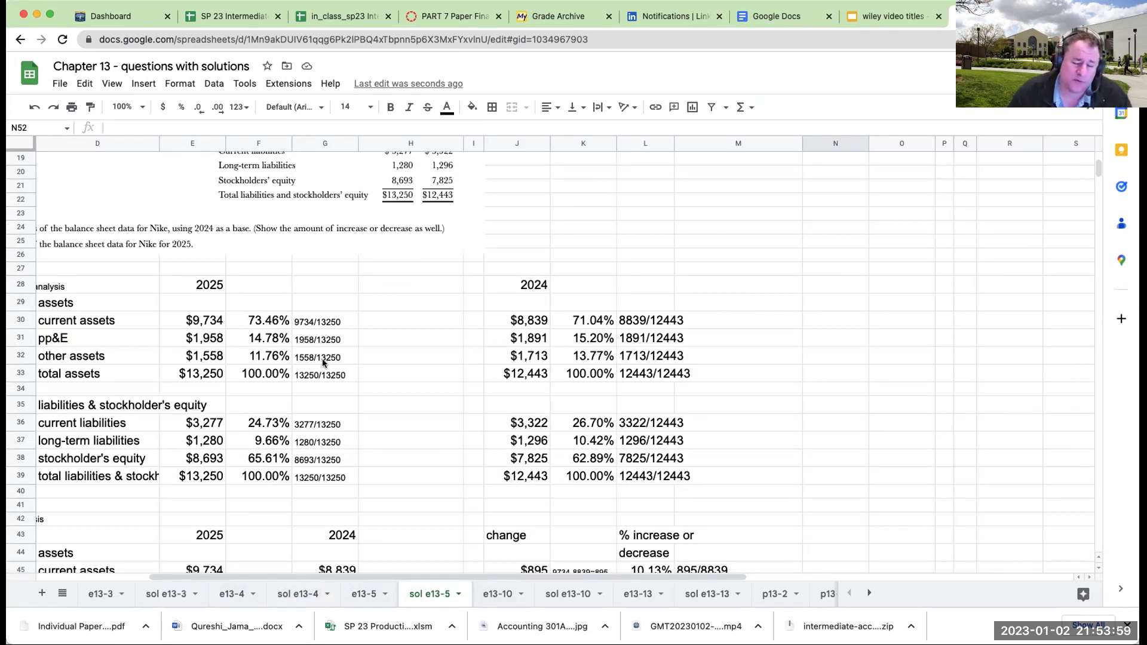
Step: Switch to the wiley video titles presentation and show the navy "THANK YOU WILEY!!!!!!" slide
click(875, 17)
click(79, 279)
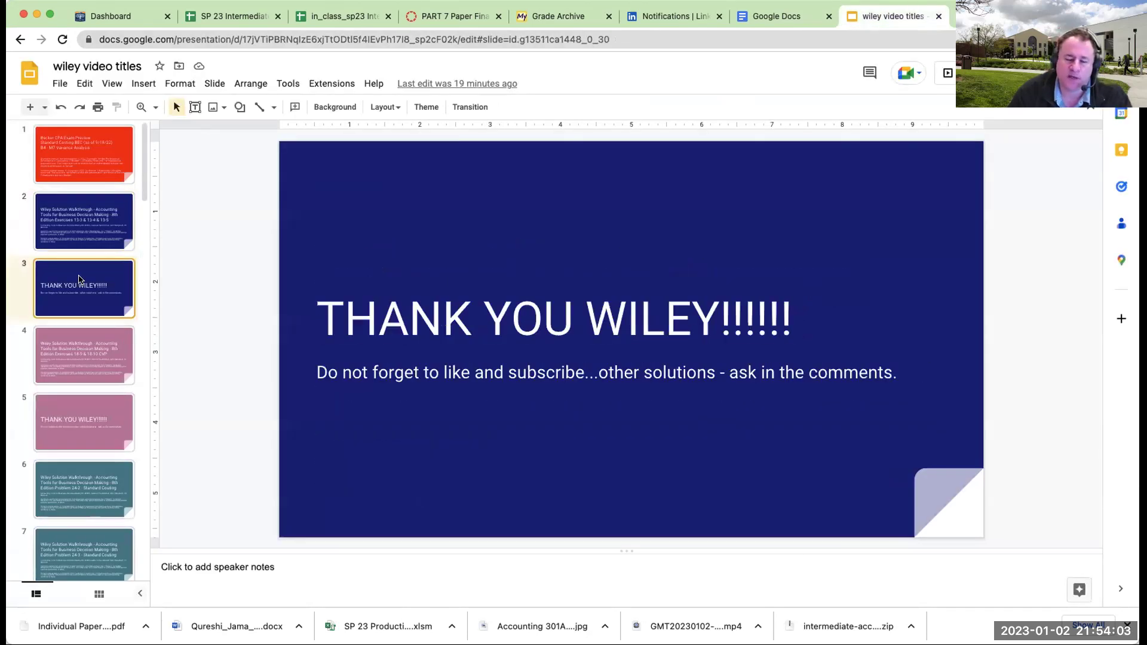
mouse_move(844, 11)
mouse_down()
mouse_move(830, 11)
mouse_move(844, 10)
mouse_up()
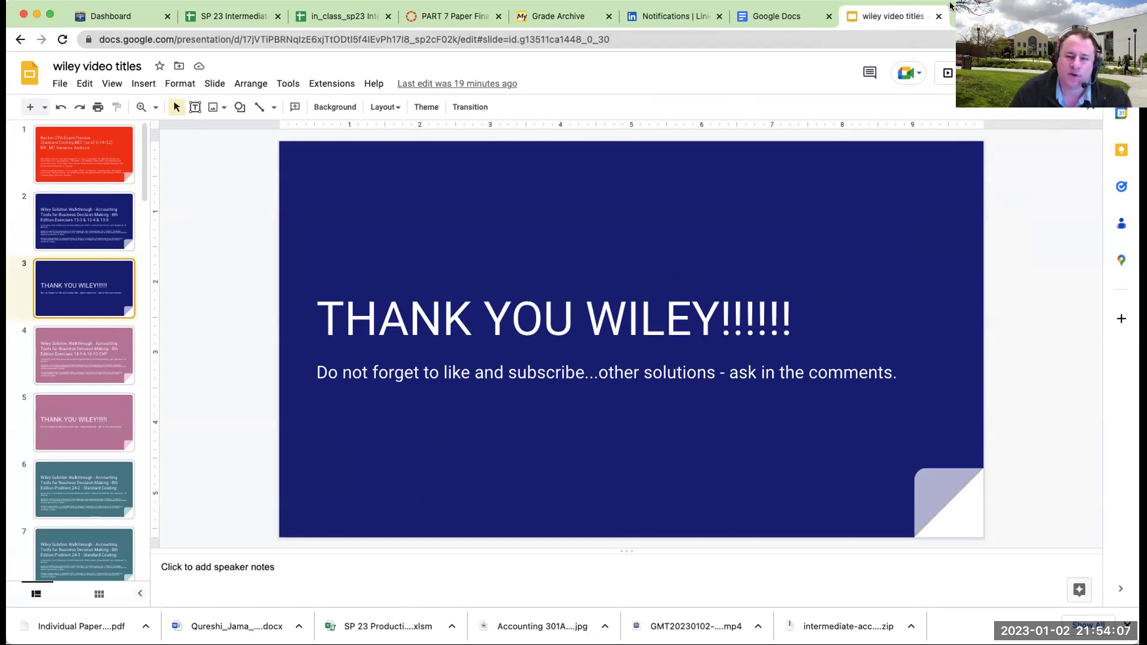